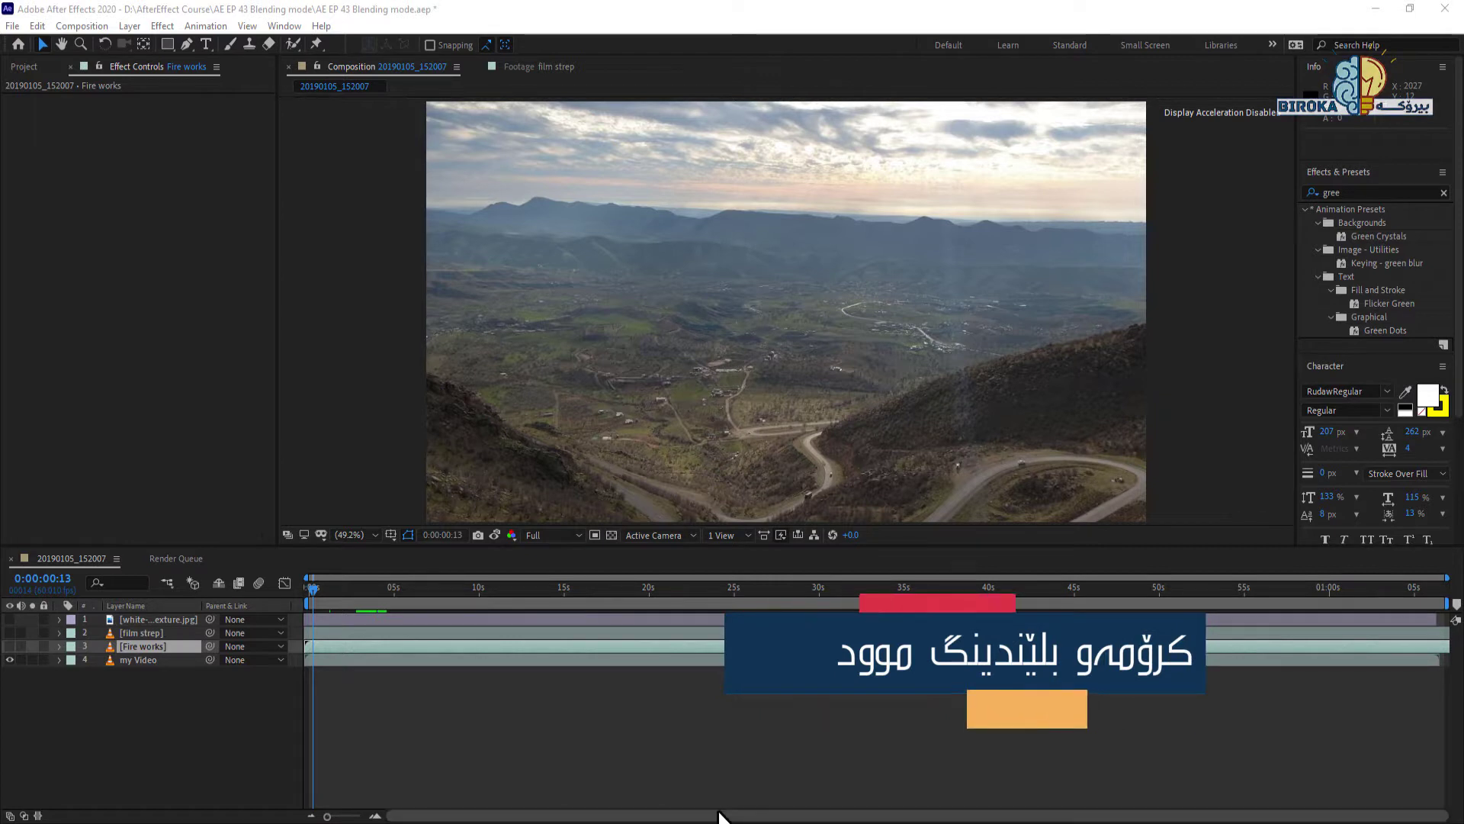
# Display the layer switches and blending mode columns for all layers in the timeline
pyautogui.click(603, 817)
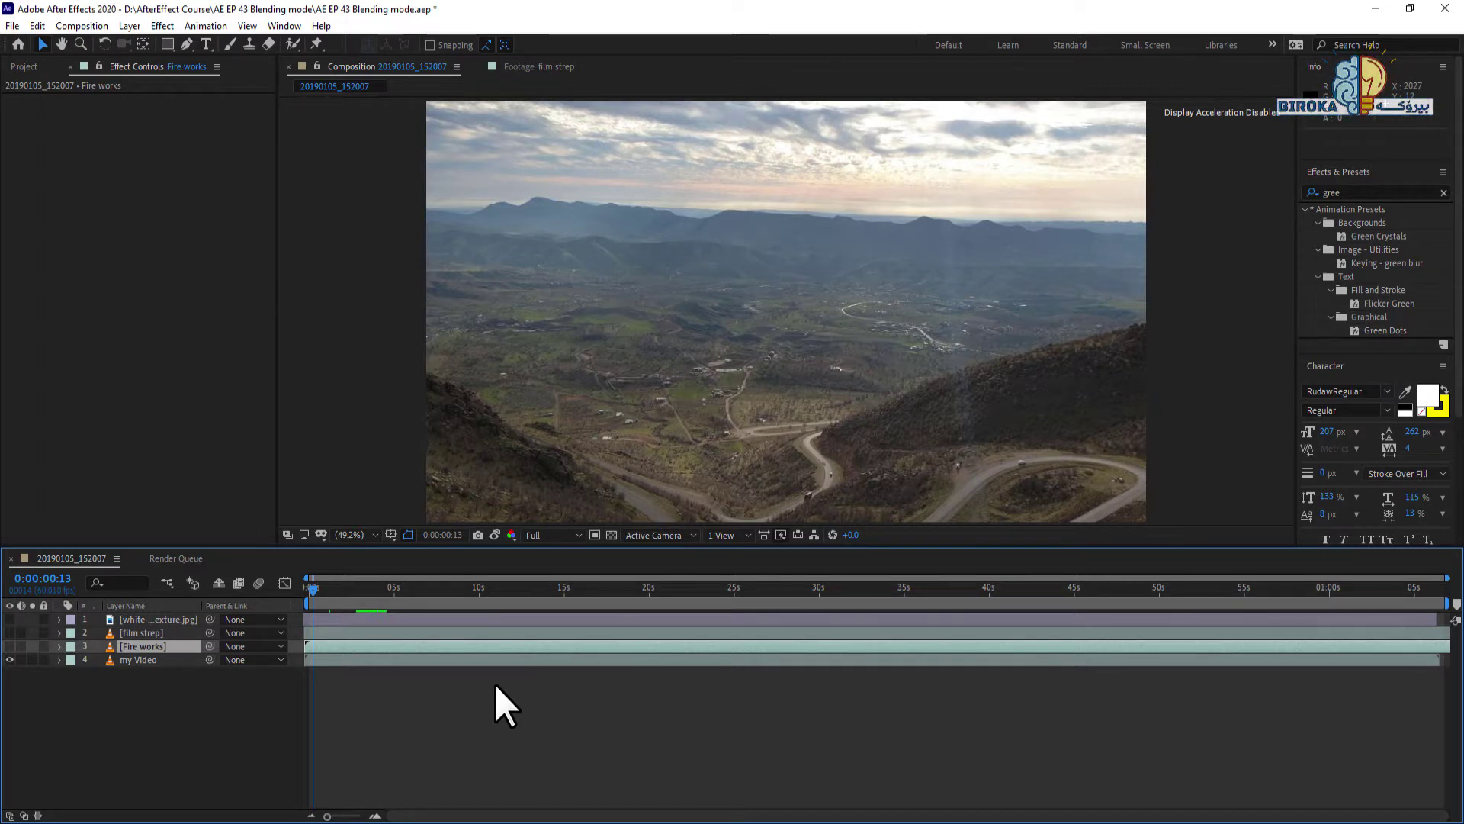
pyautogui.click(254, 763)
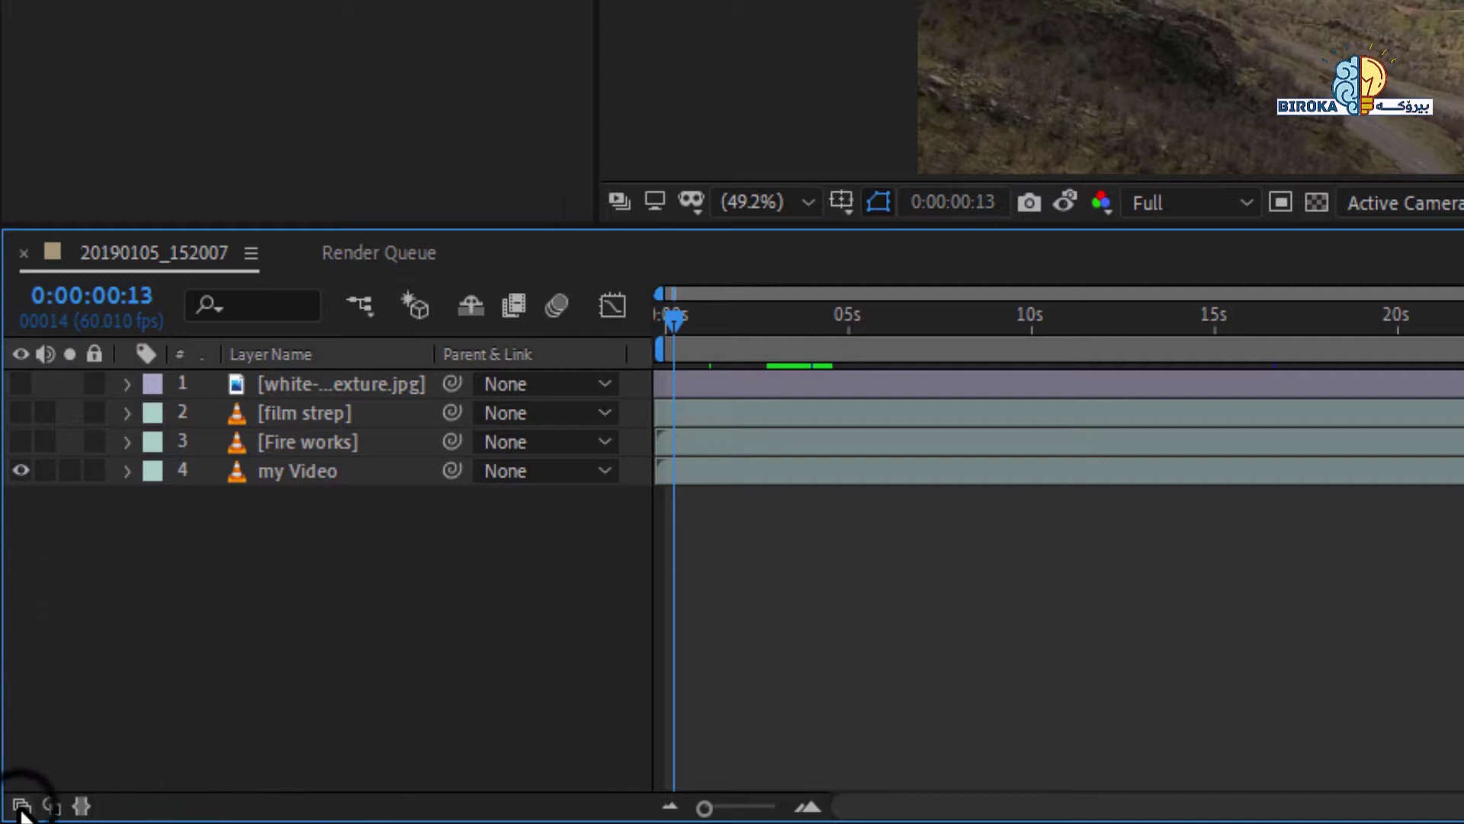
pyautogui.click(21, 807)
pyautogui.click(20, 806)
pyautogui.click(21, 806)
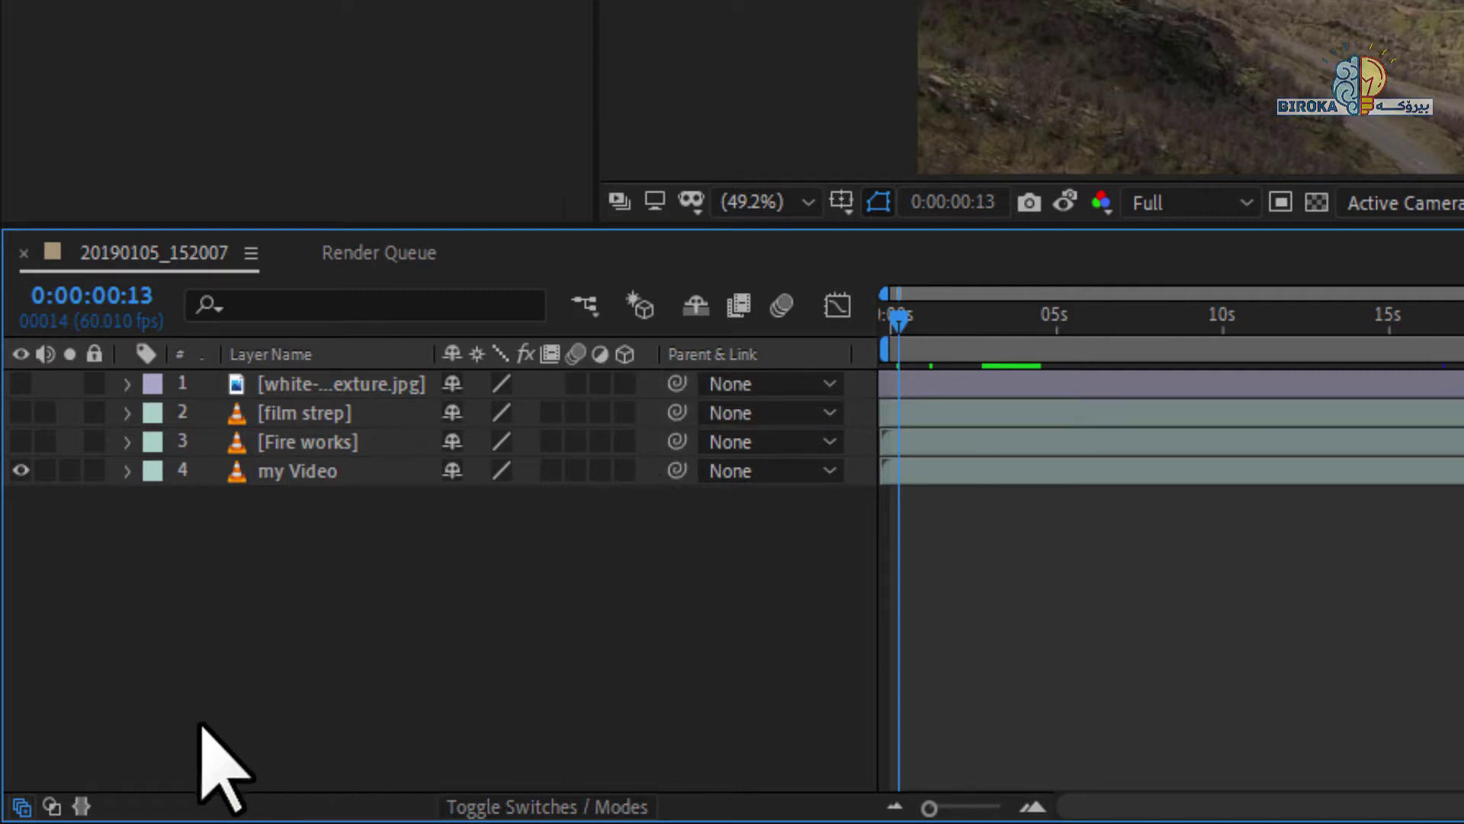
pyautogui.click(51, 806)
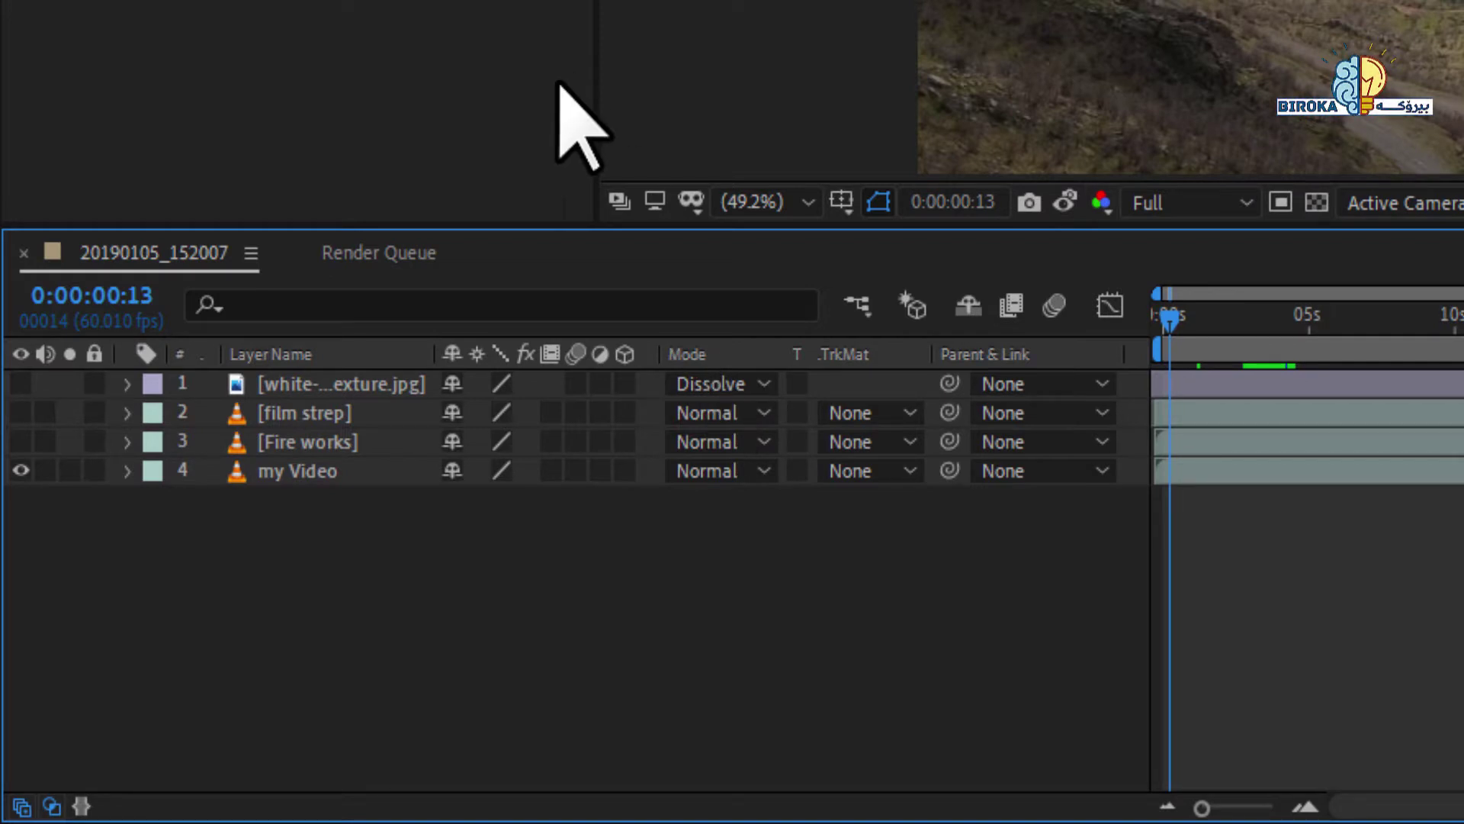
# Set the white-paper-texture.jpg layer's blending mode to Normal and deselect the layer
pyautogui.click(720, 415)
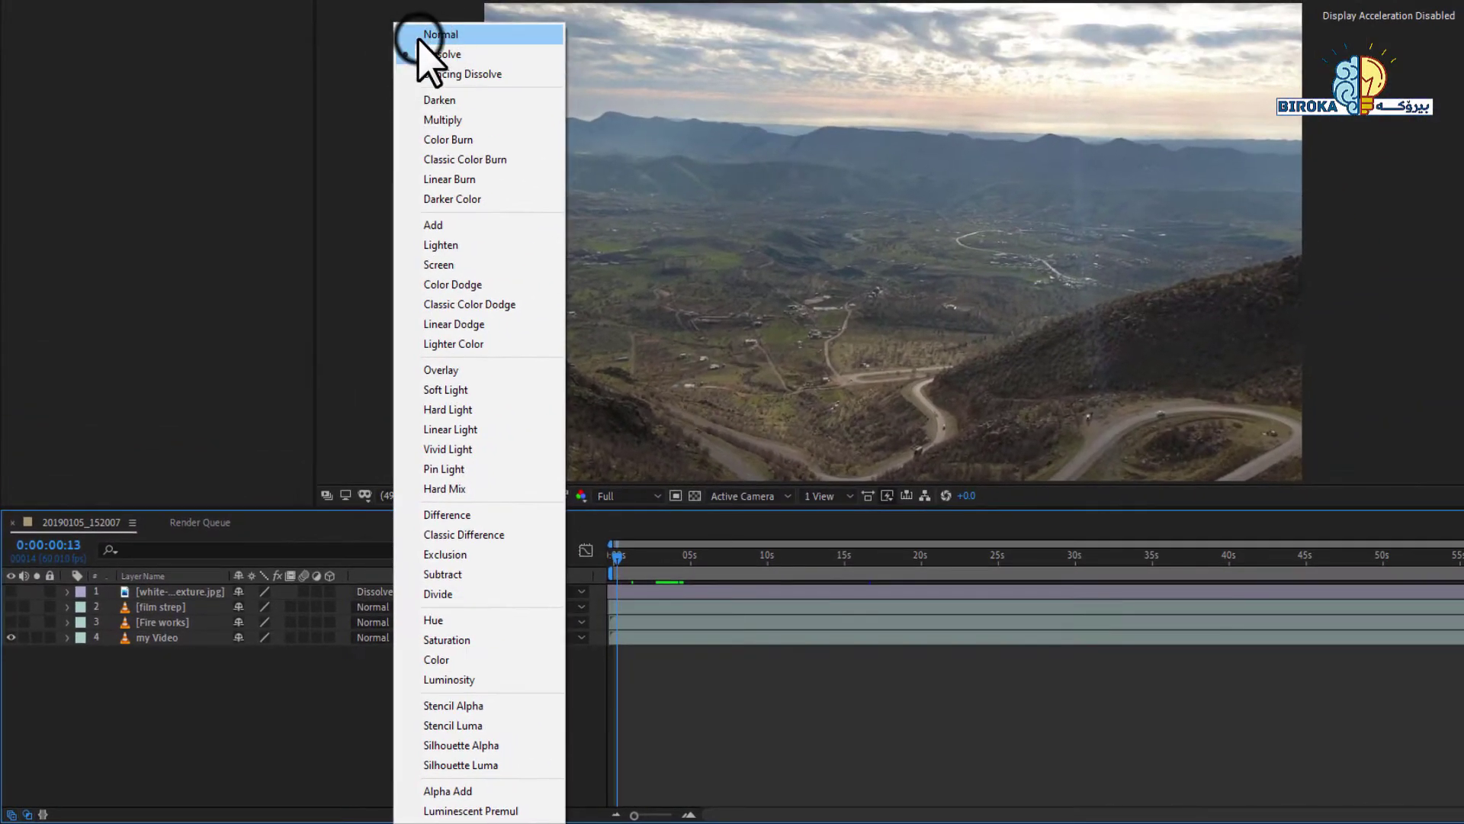
pyautogui.click(435, 34)
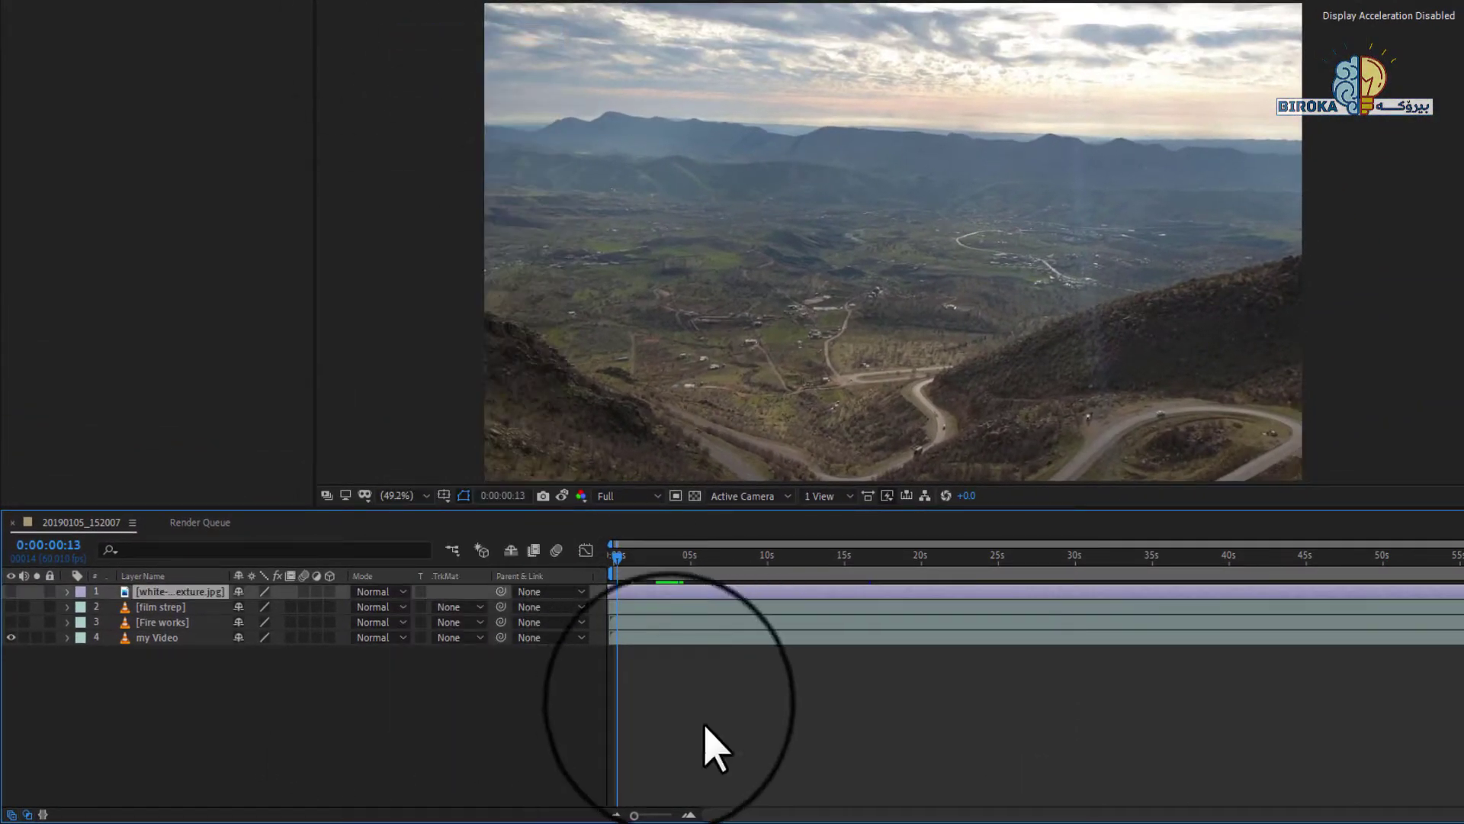
pyautogui.click(704, 726)
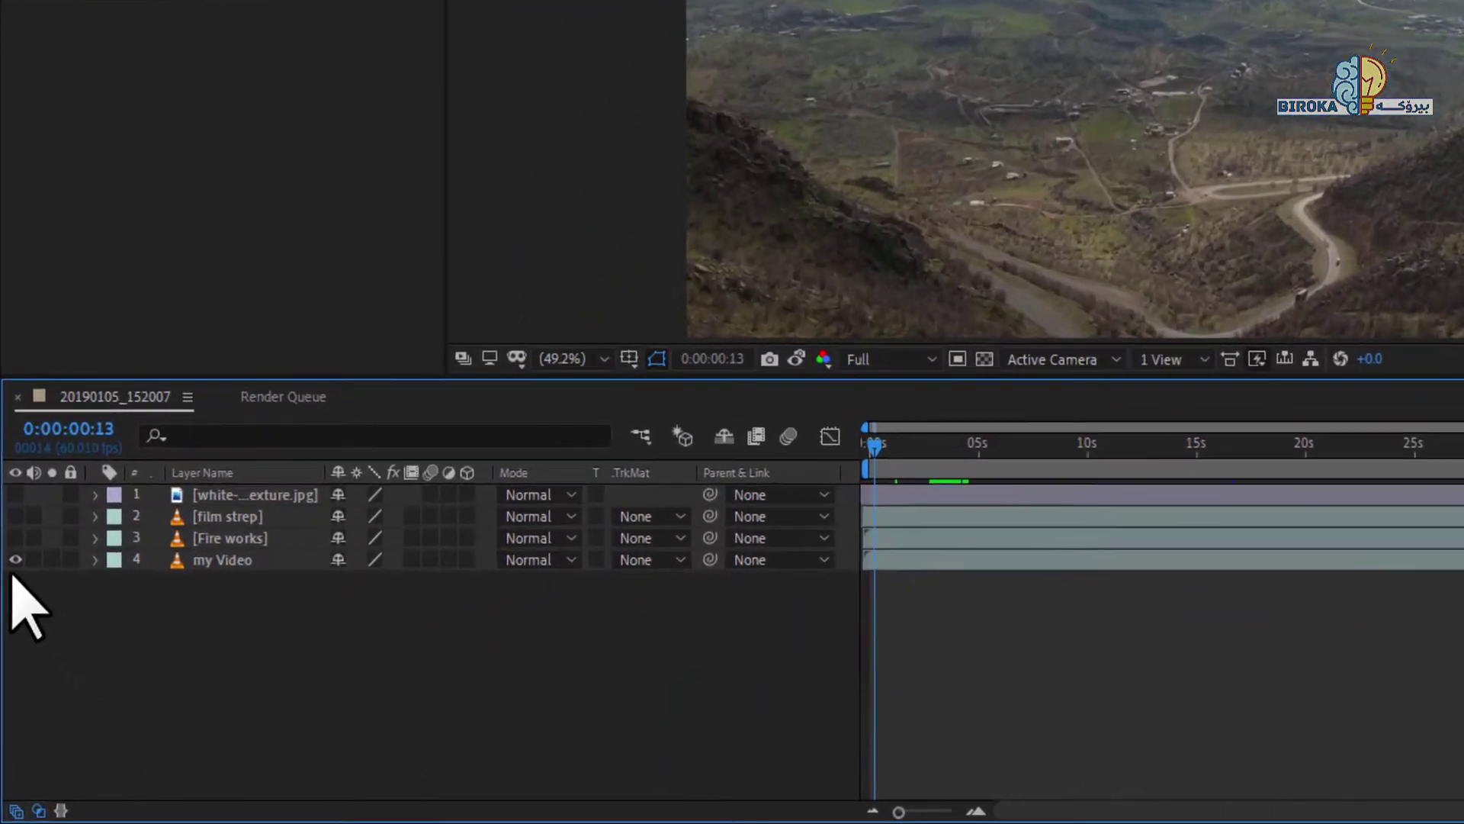
# Preview the Fire works layer at 0:00:12:32, the film strep and the white paper texture, and hide all three layers again
pyautogui.moveTo(11, 636); pyautogui.dragTo(11, 621)
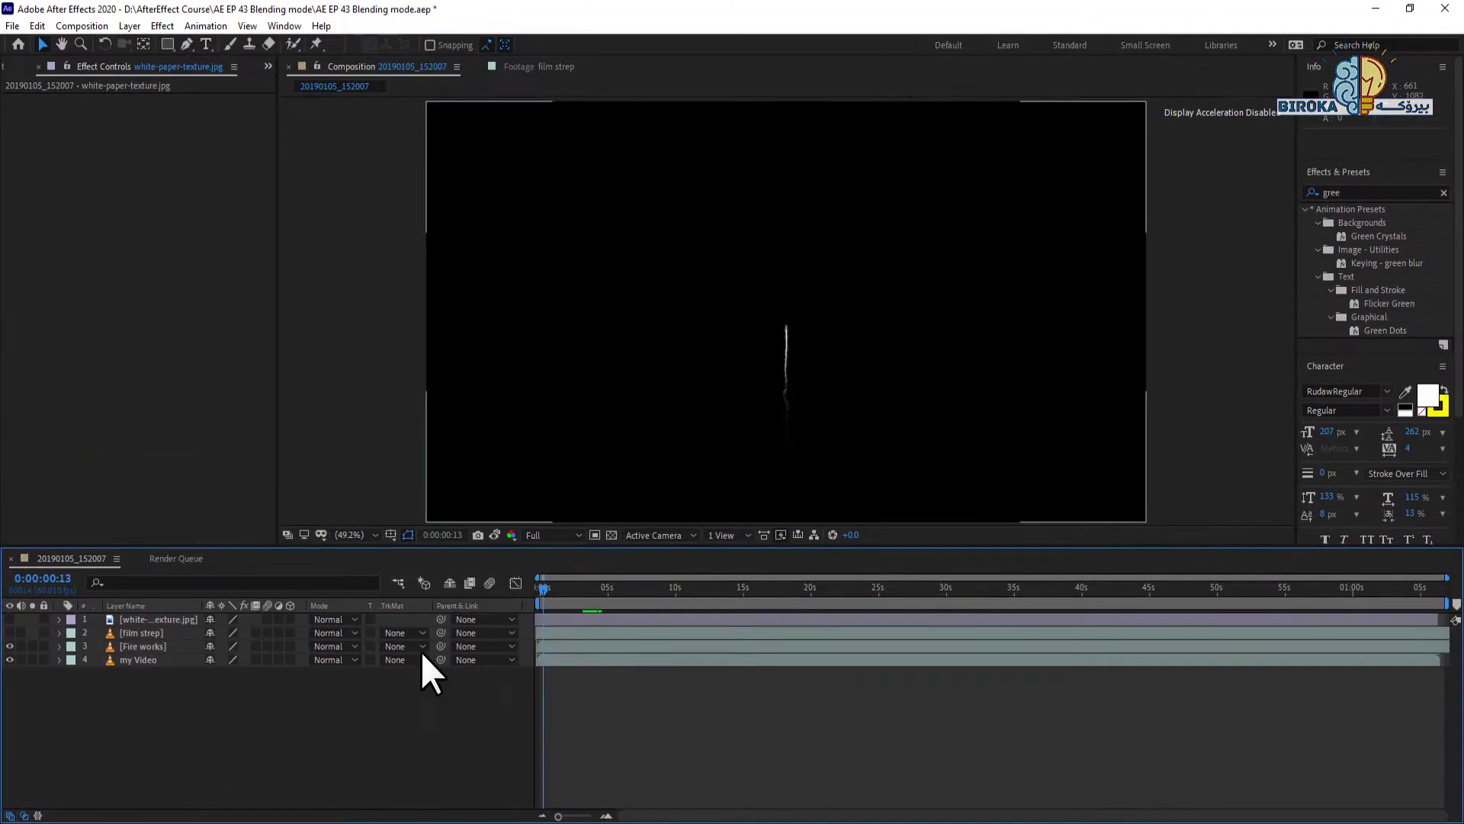
pyautogui.moveTo(671, 588); pyautogui.dragTo(709, 592)
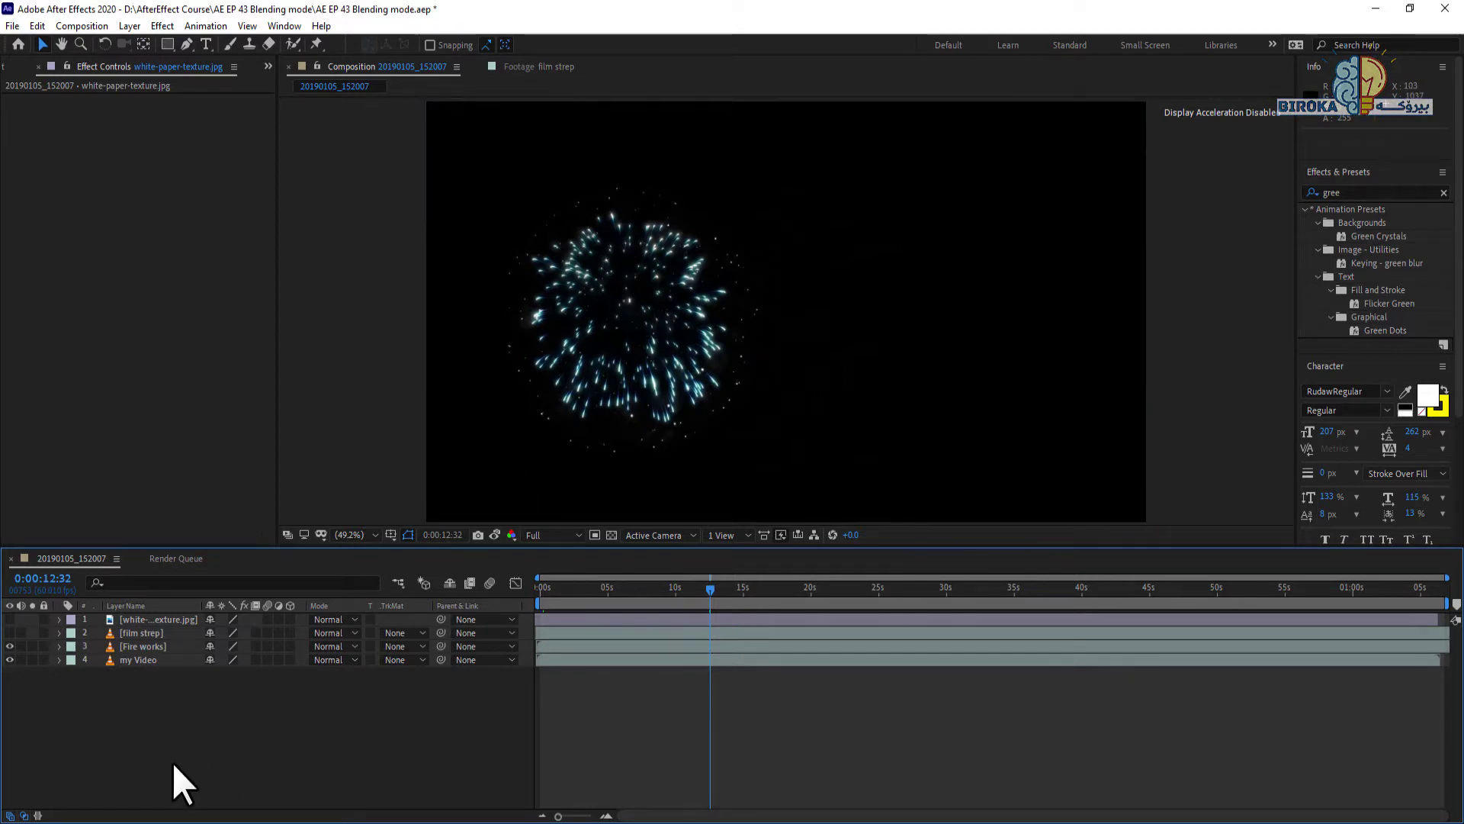
pyautogui.click(9, 633)
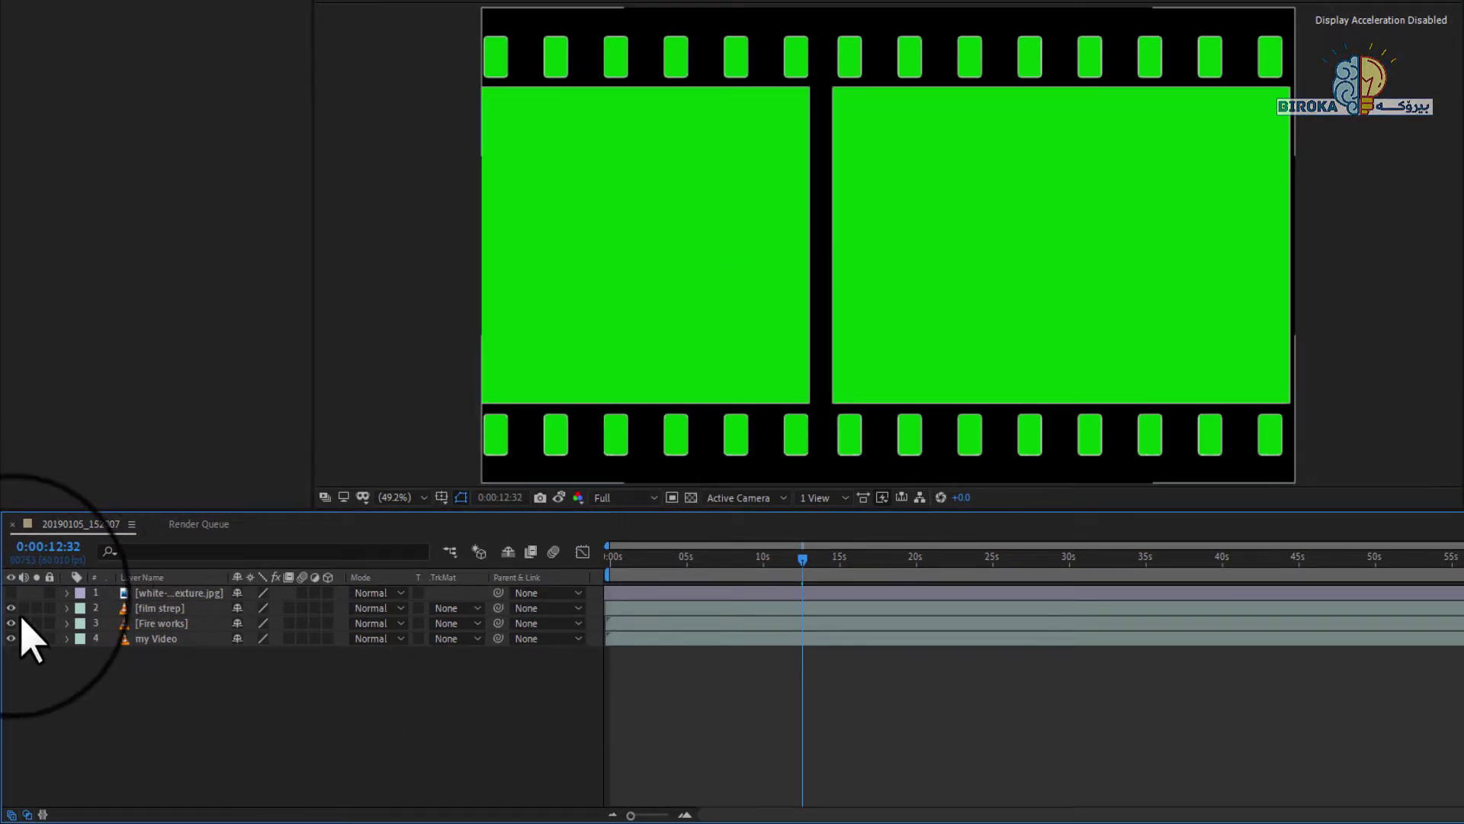
pyautogui.click(11, 592)
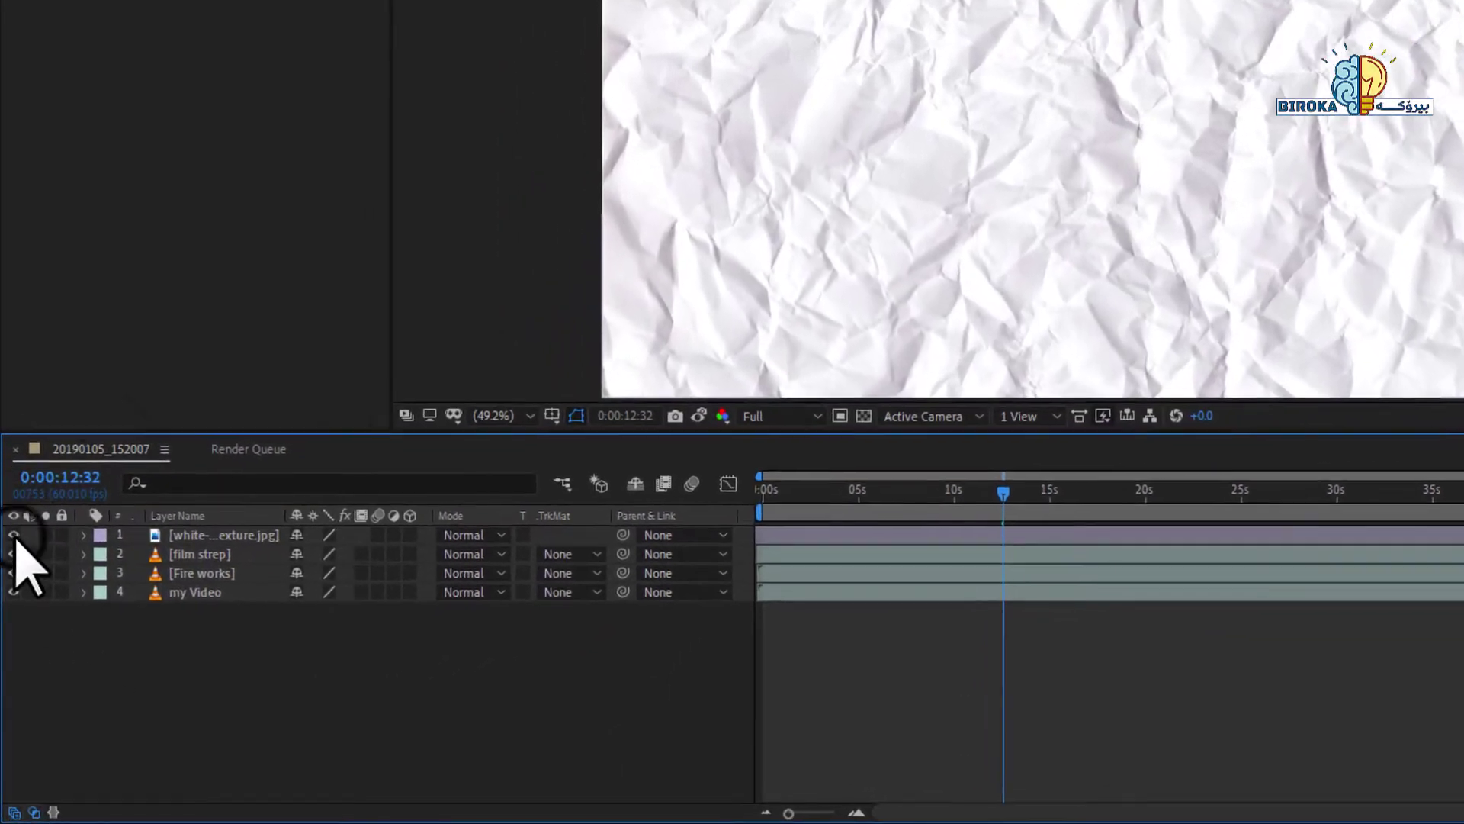
pyautogui.click(14, 589)
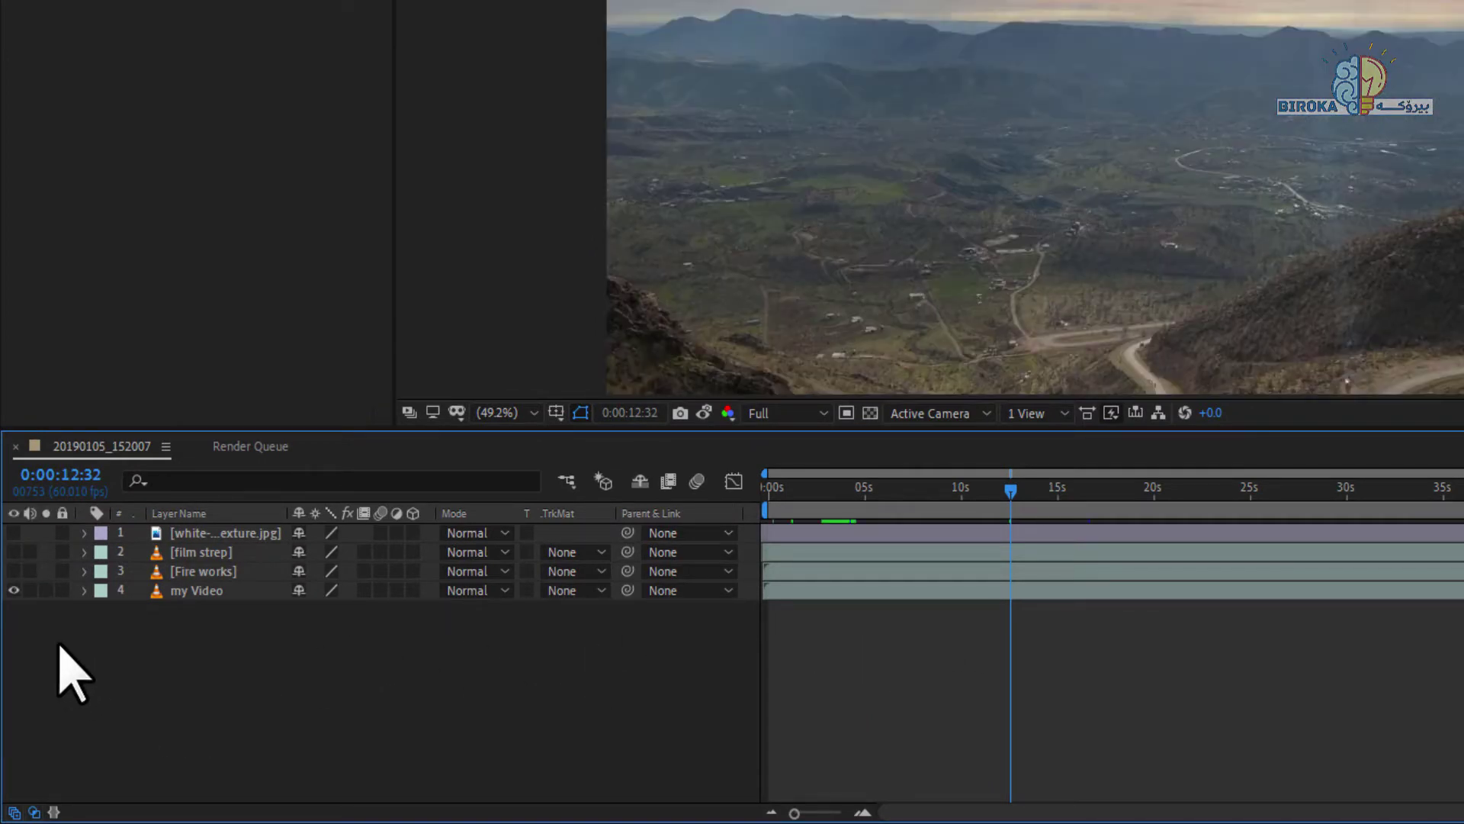
# Make the Fire works layer visible and review its blending mode options at 0:00:18:51
pyautogui.click(14, 570)
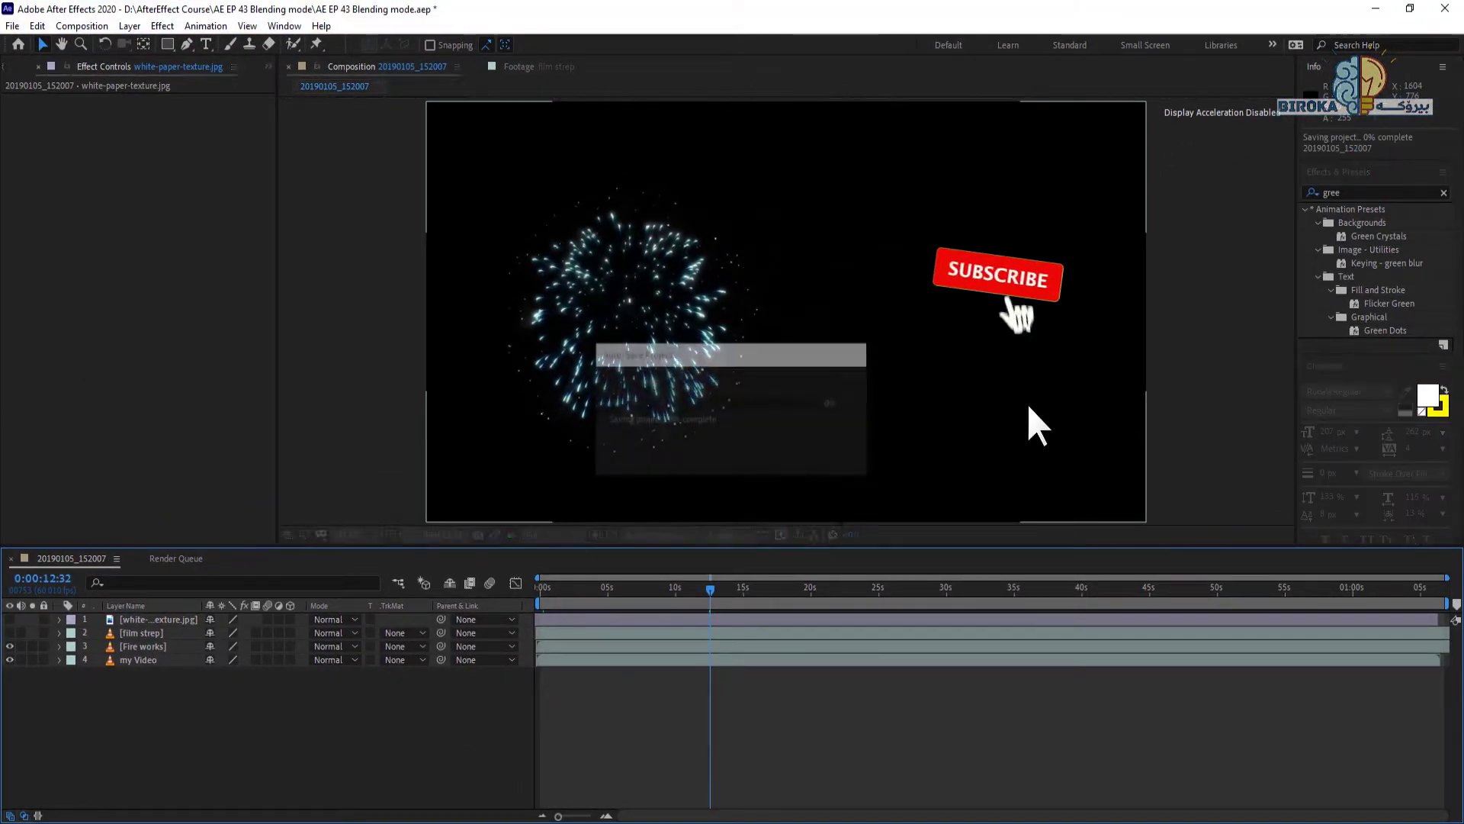
pyautogui.moveTo(713, 588); pyautogui.dragTo(798, 598)
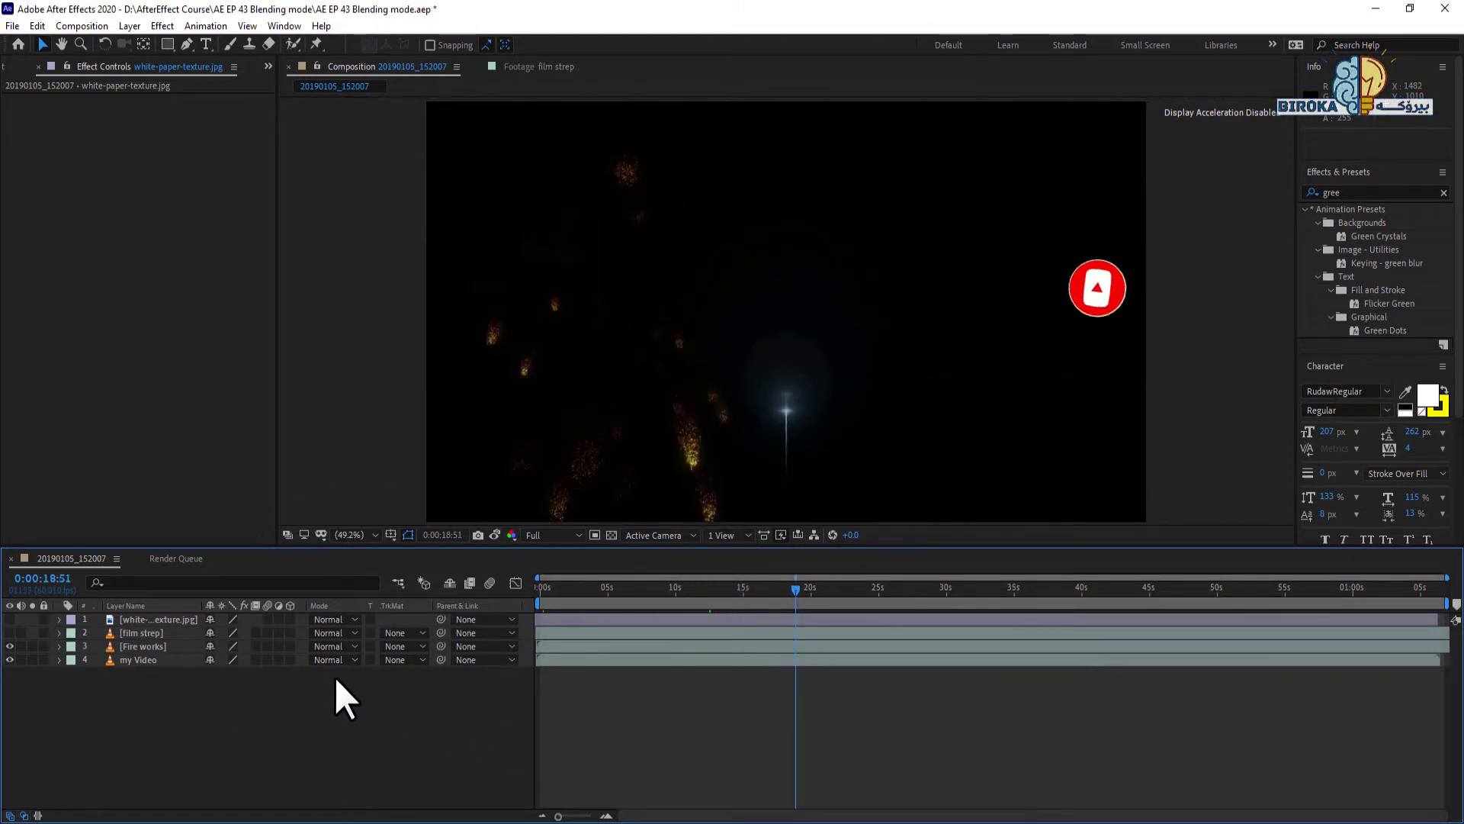
pyautogui.click(356, 647)
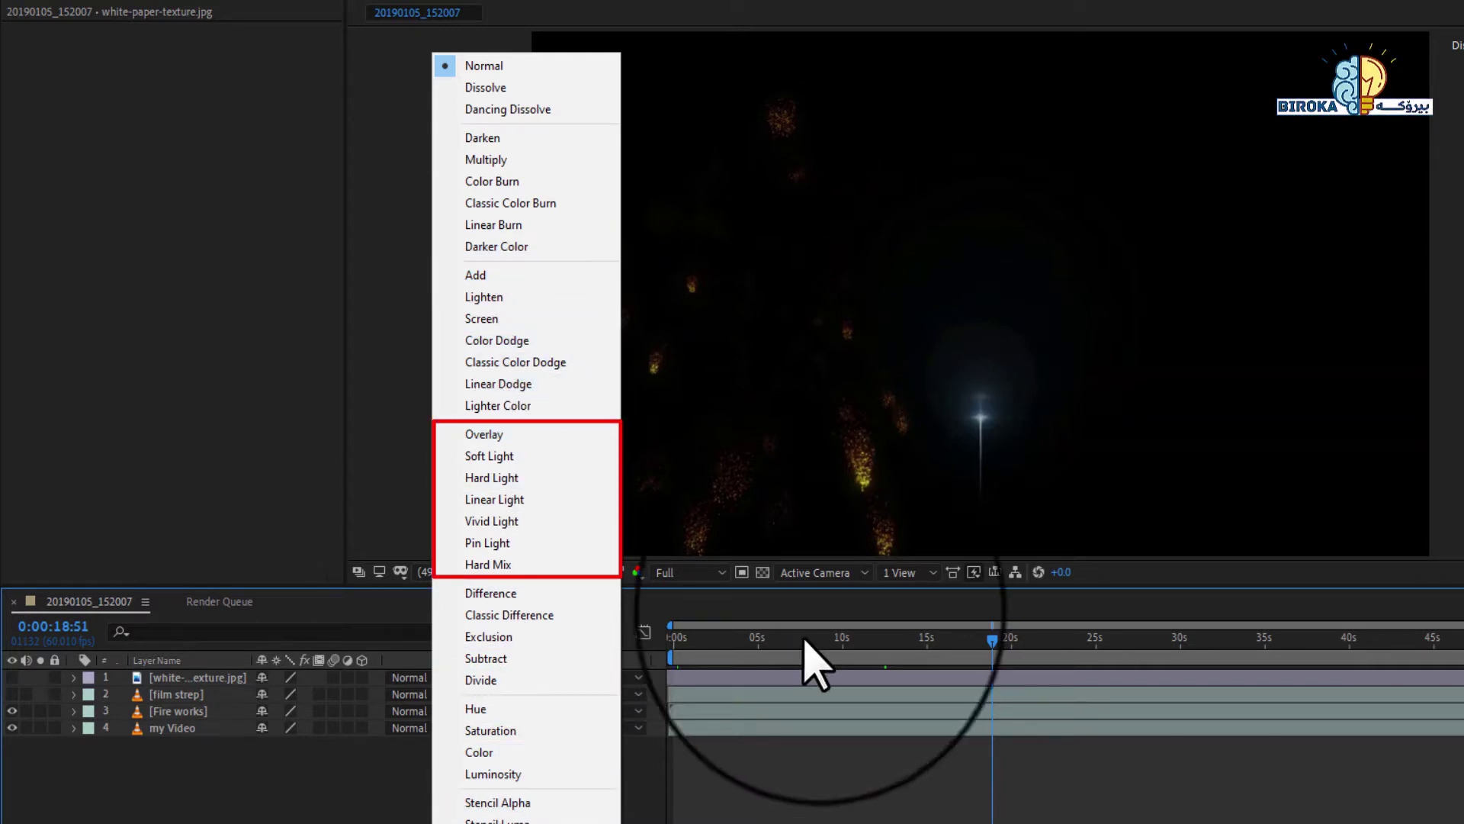
pyautogui.click(820, 611)
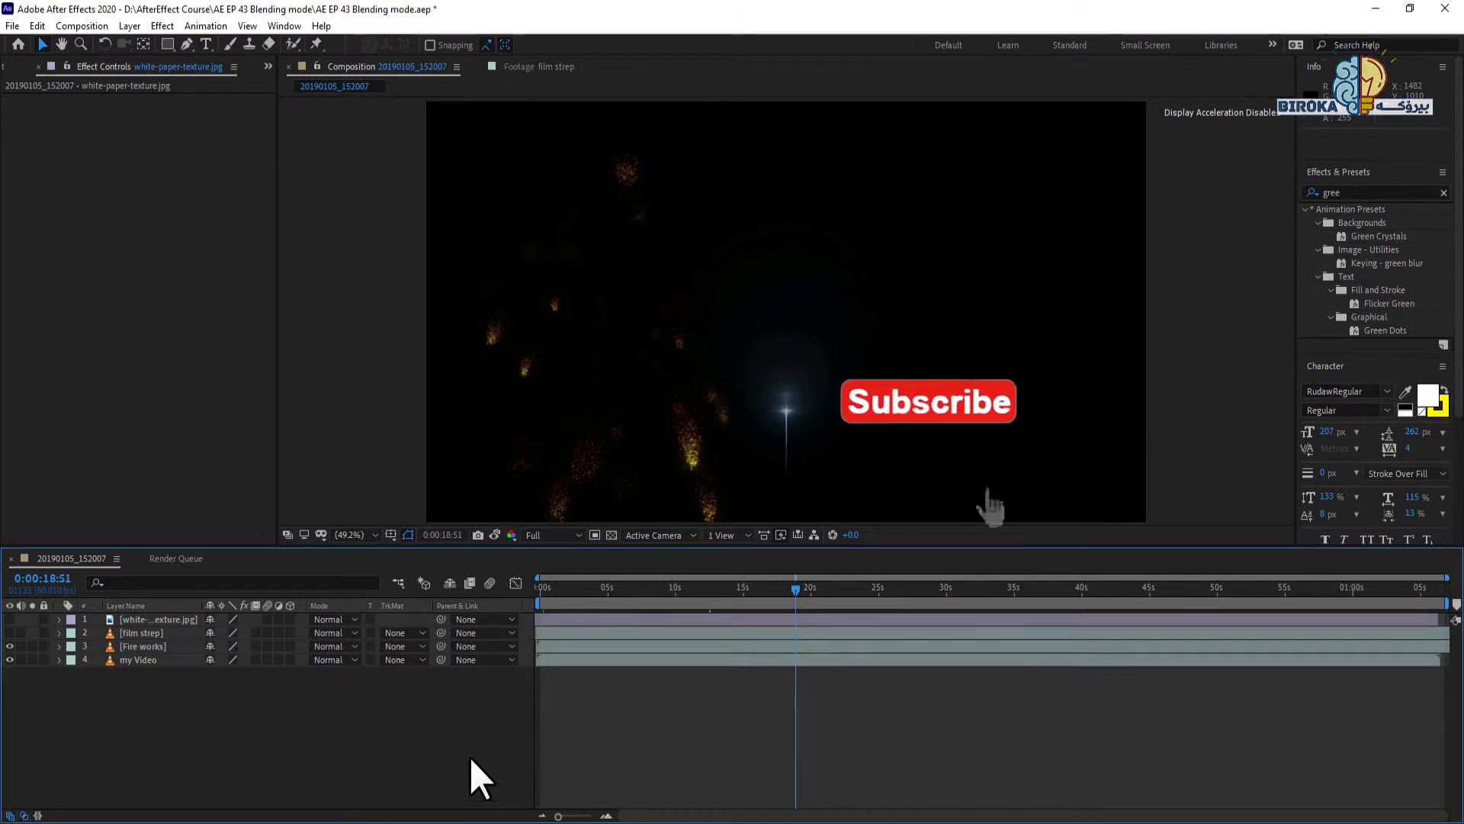
# Move the current time to 0:00:16:39 and try the Add blending mode on the Fire works layer
pyautogui.moveTo(772, 588); pyautogui.dragTo(665, 610)
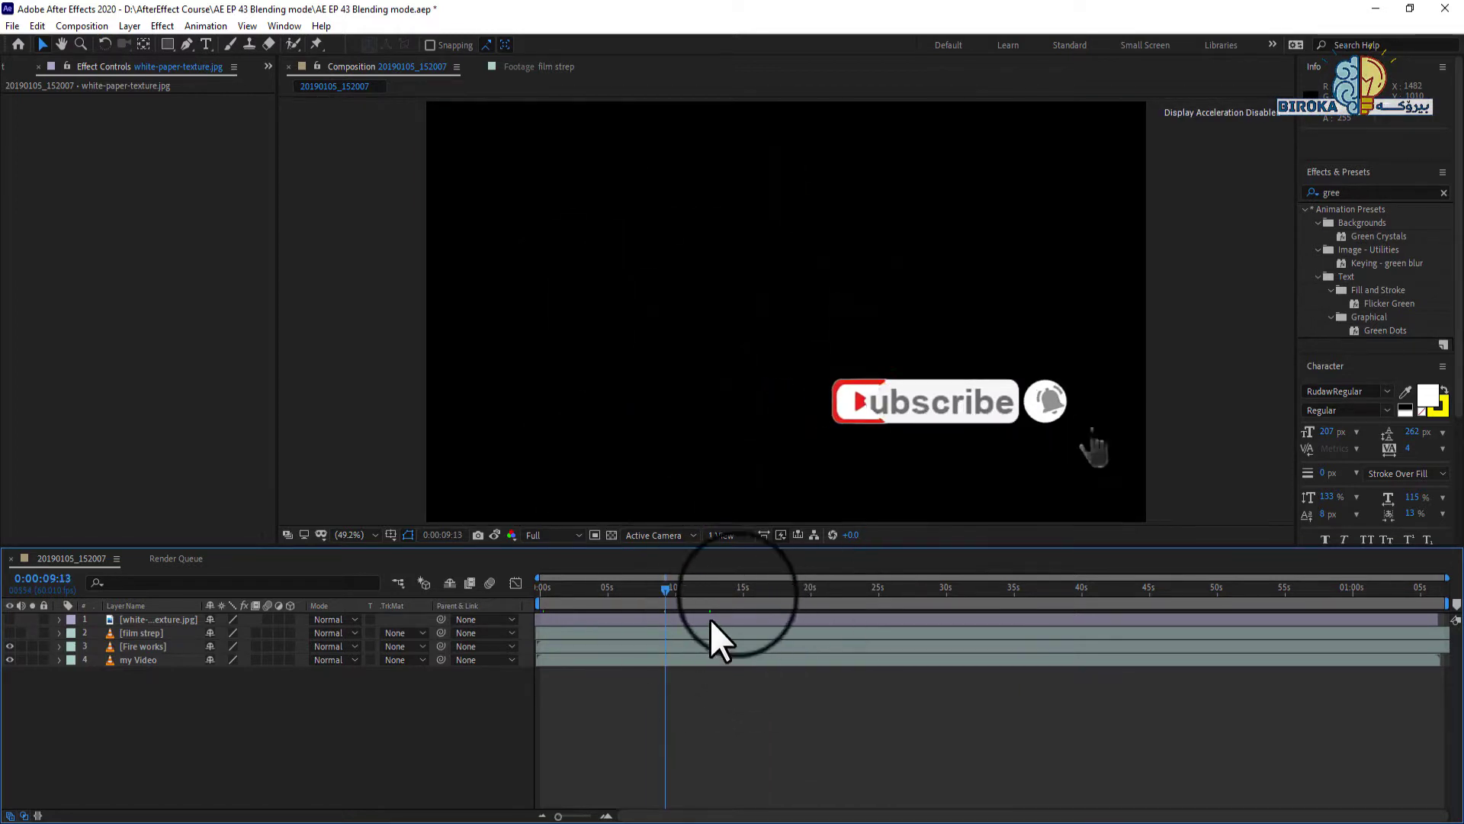
pyautogui.moveTo(736, 593); pyautogui.dragTo(766, 597)
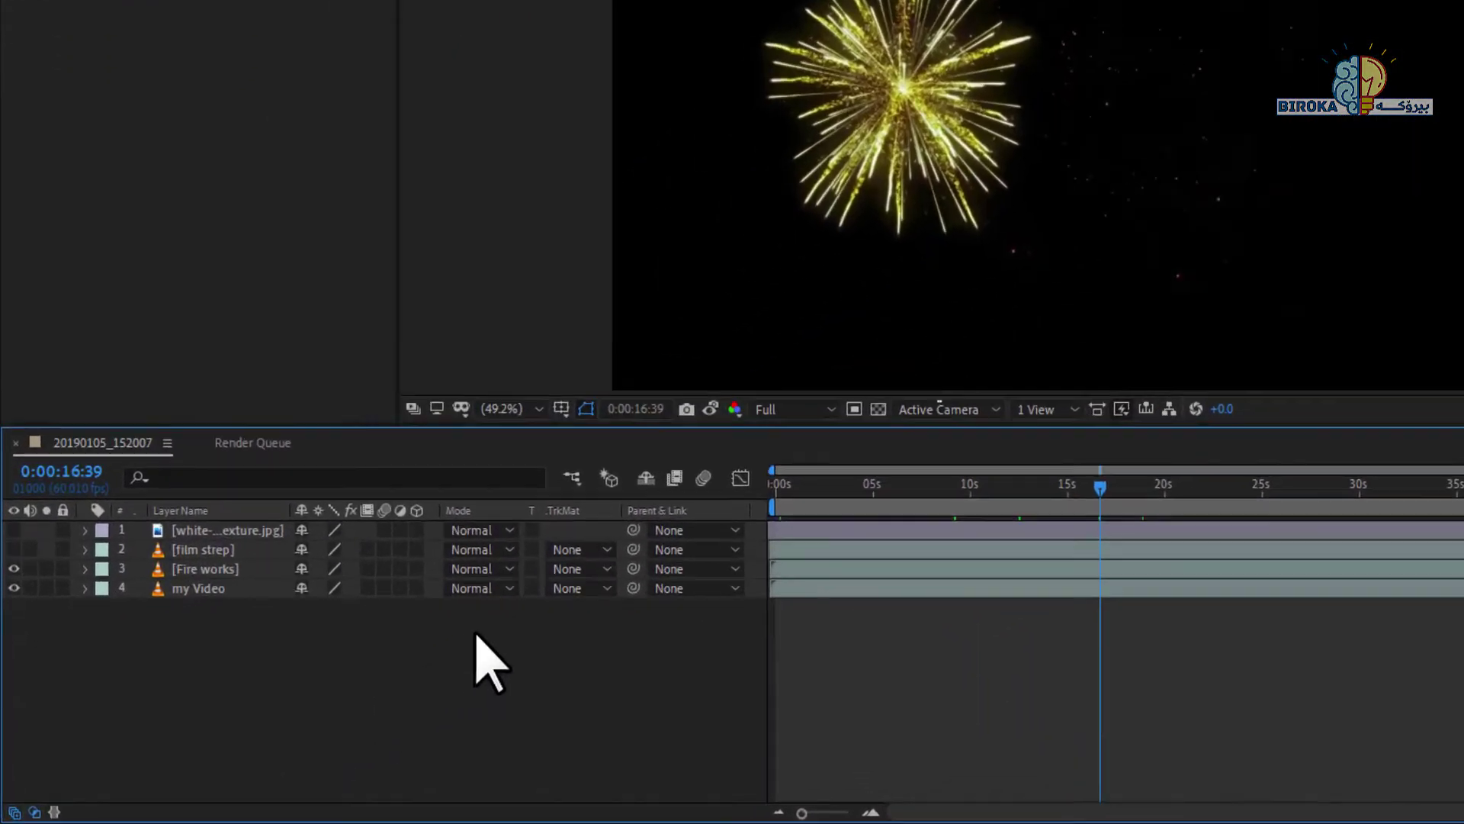
pyautogui.click(526, 568)
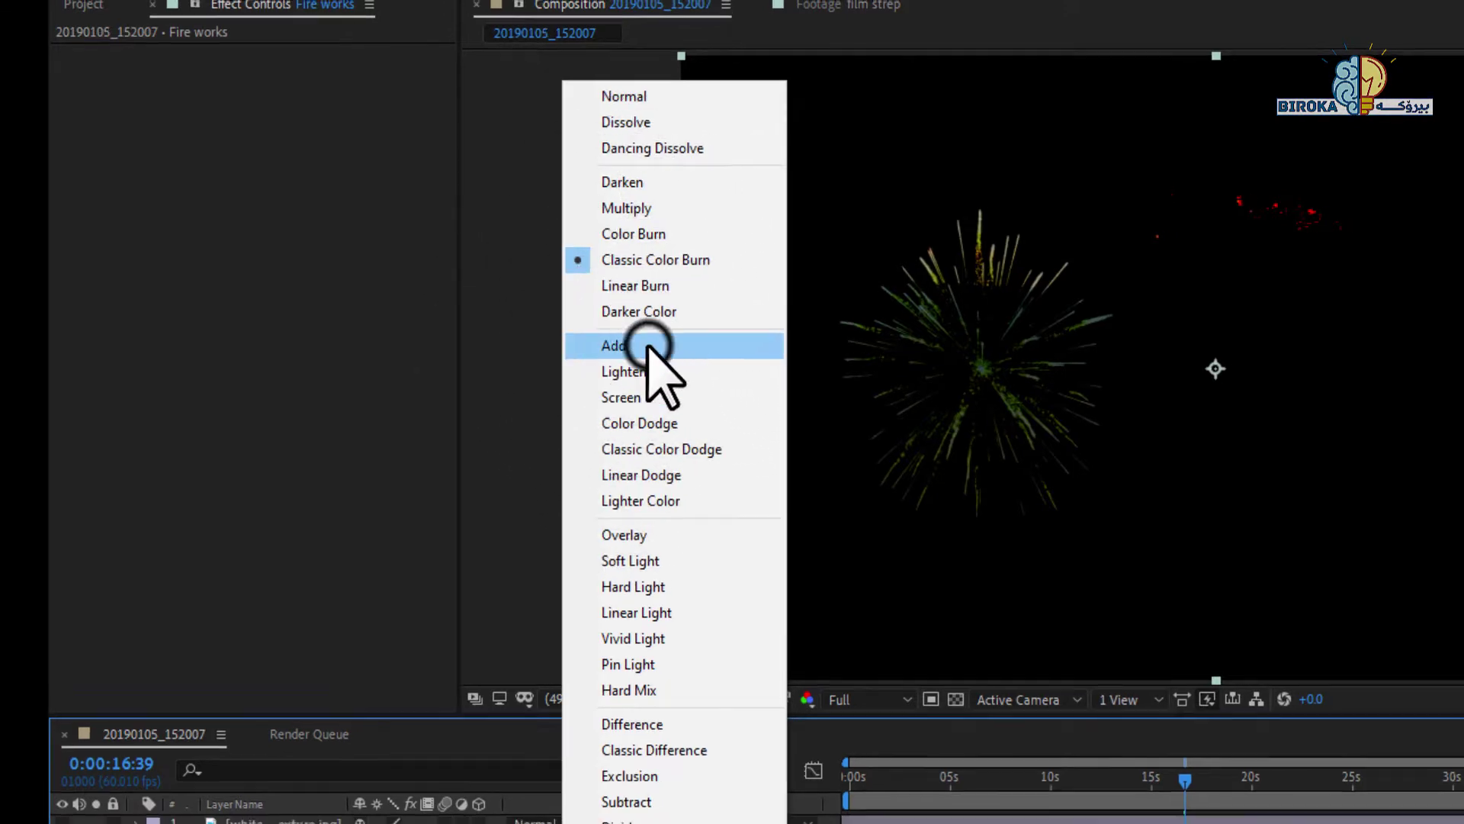
pyautogui.click(683, 349)
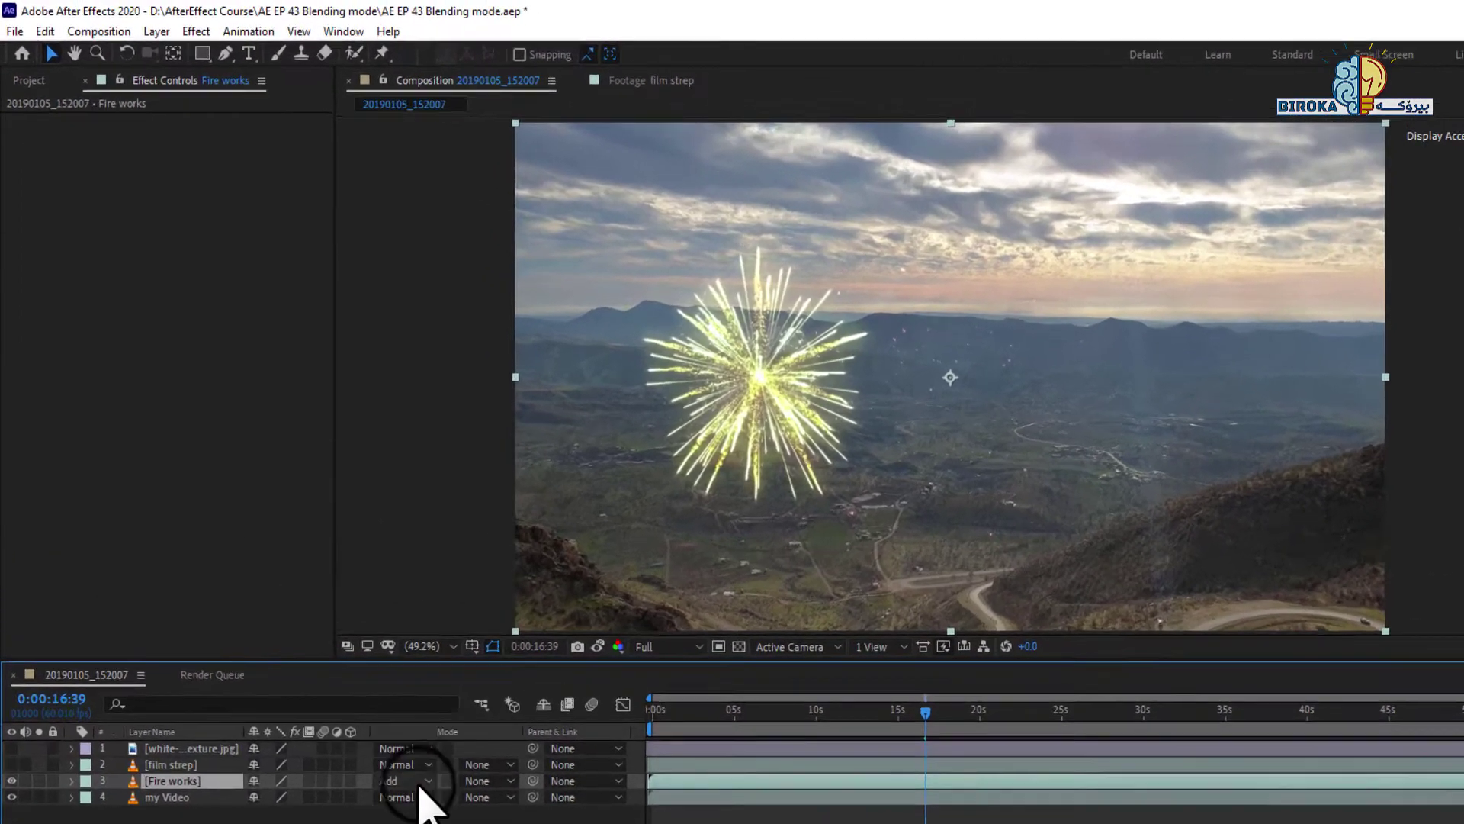
# Set the Fire works layer to Lighten and move it up into the sky, to about position 999, 259
pyautogui.click(329, 646)
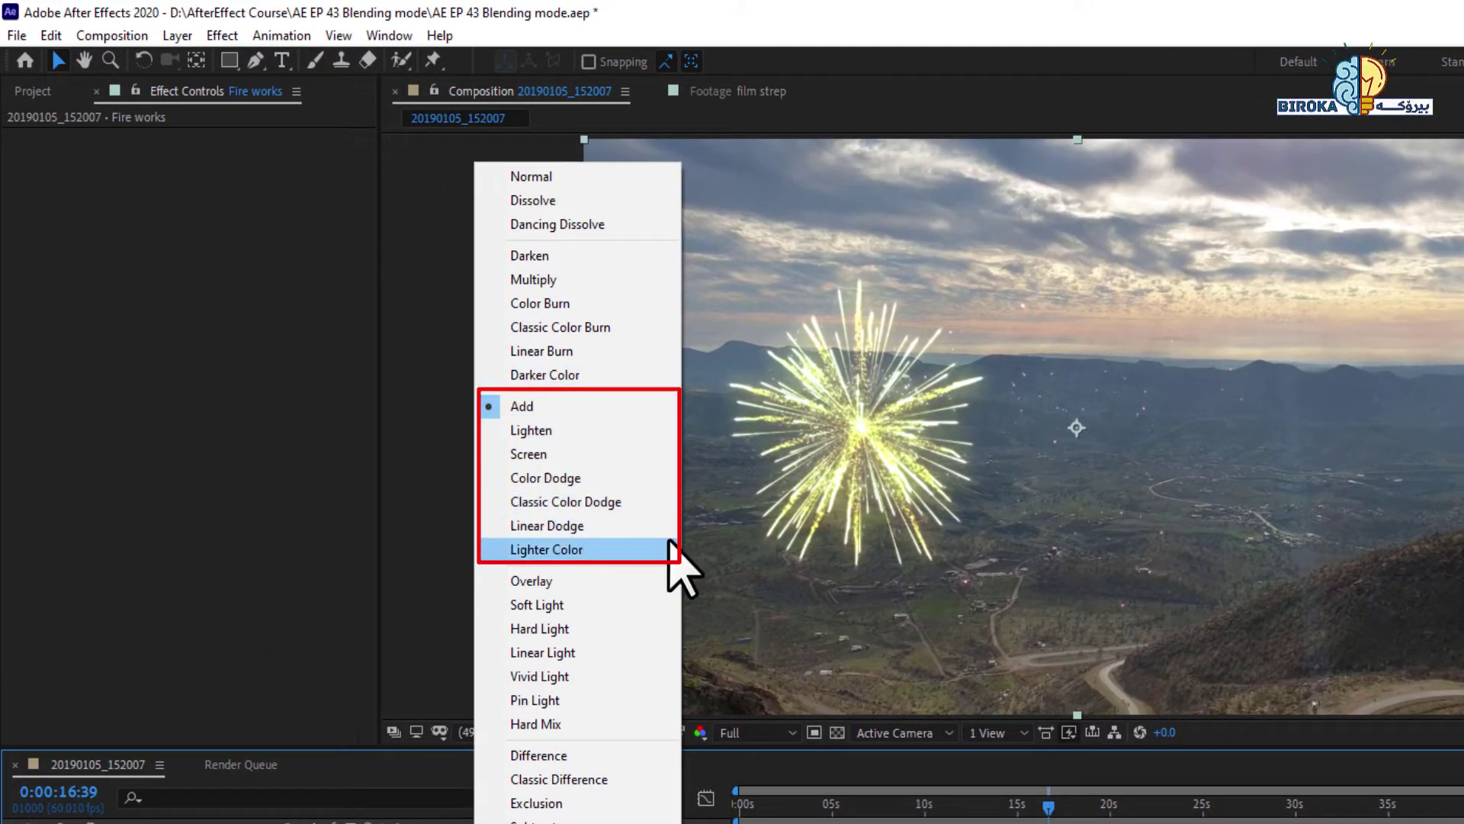
pyautogui.click(555, 435)
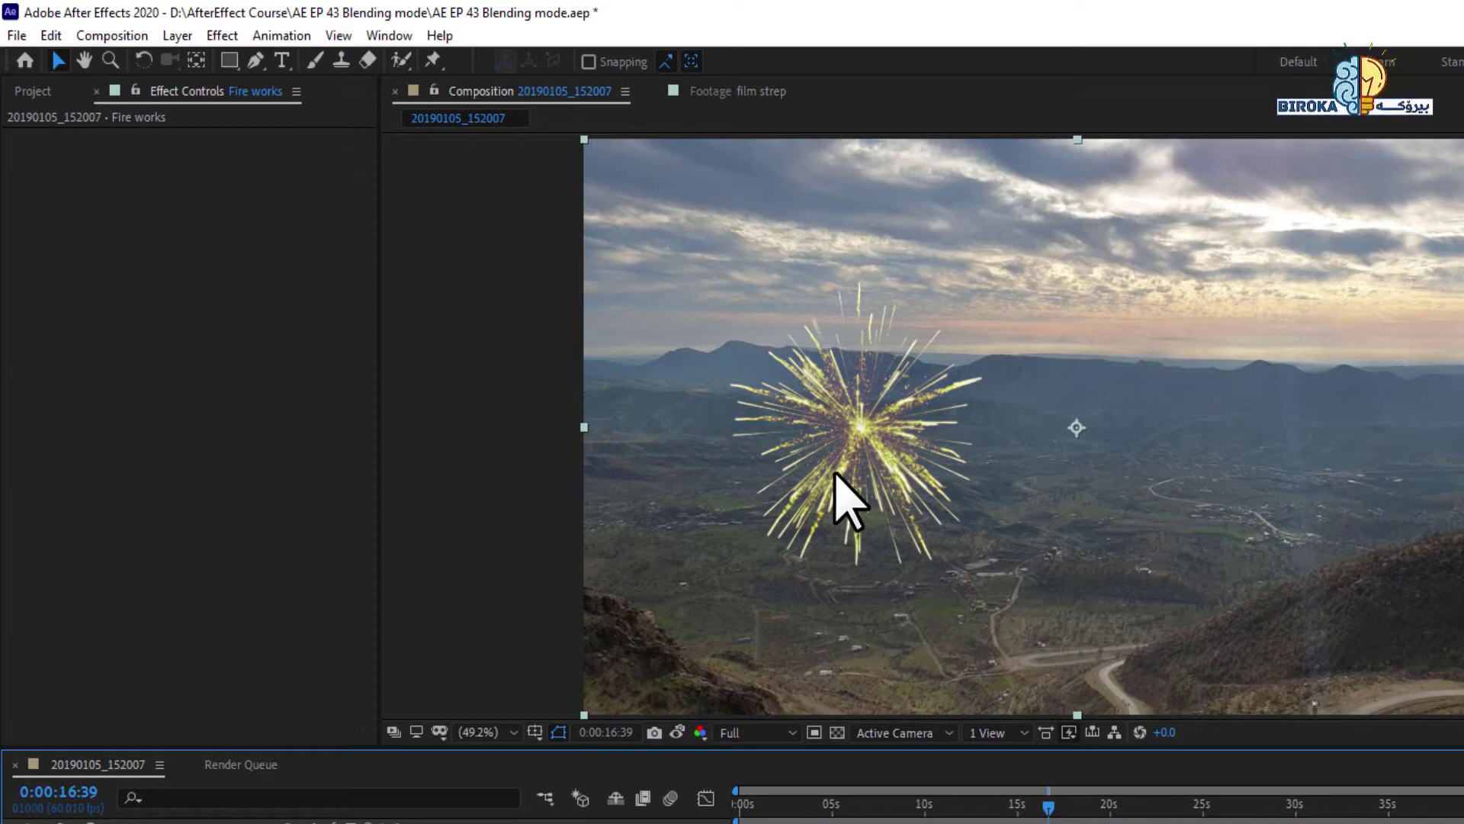
pyautogui.moveTo(836, 474); pyautogui.dragTo(870, 238)
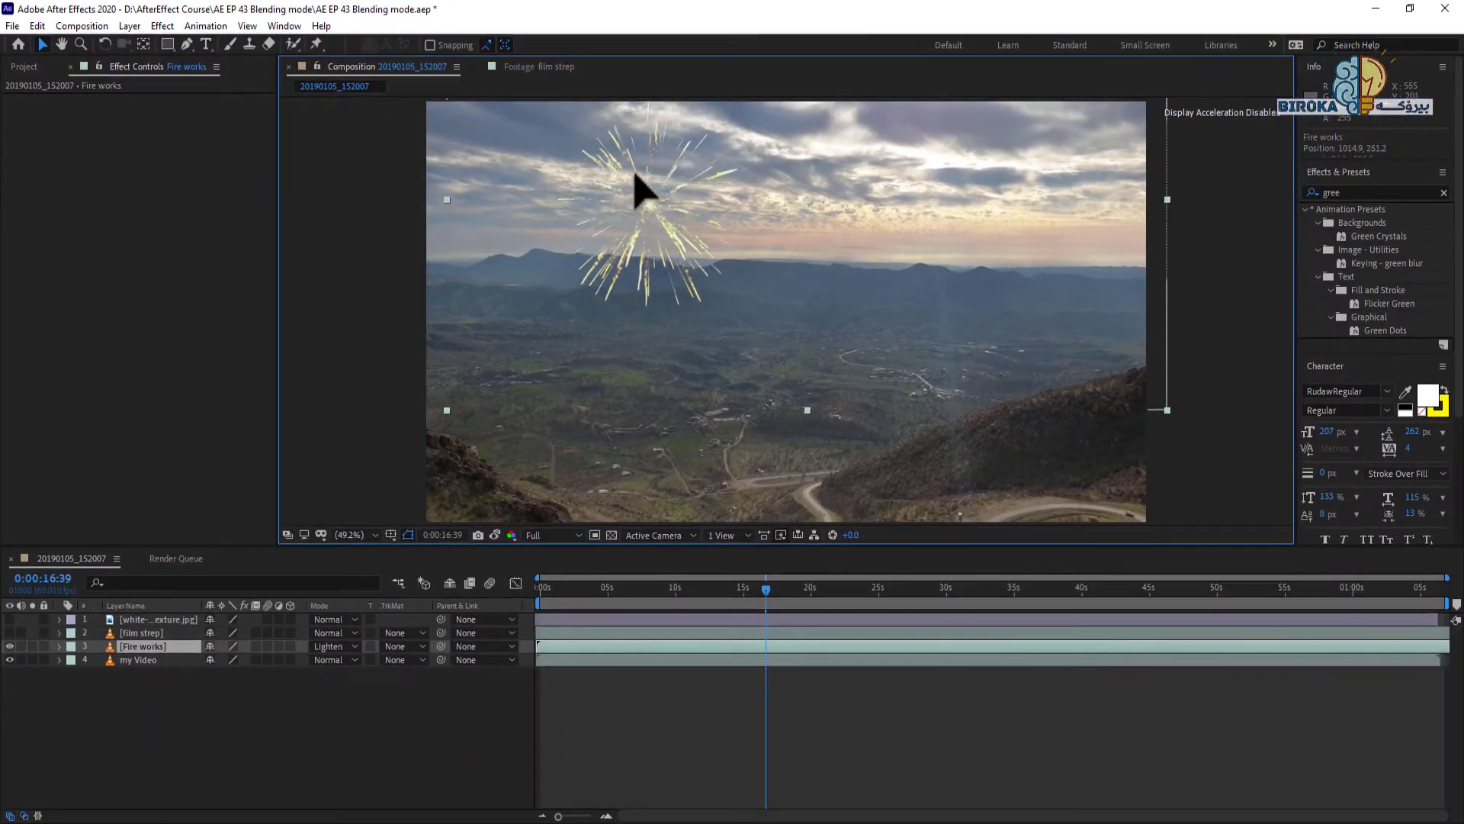
pyautogui.moveTo(634, 174); pyautogui.dragTo(628, 182)
# Set the Fire works layer's blending mode to Screen and preview the composite at several times up to 0:00:12:22
pyautogui.click(354, 645)
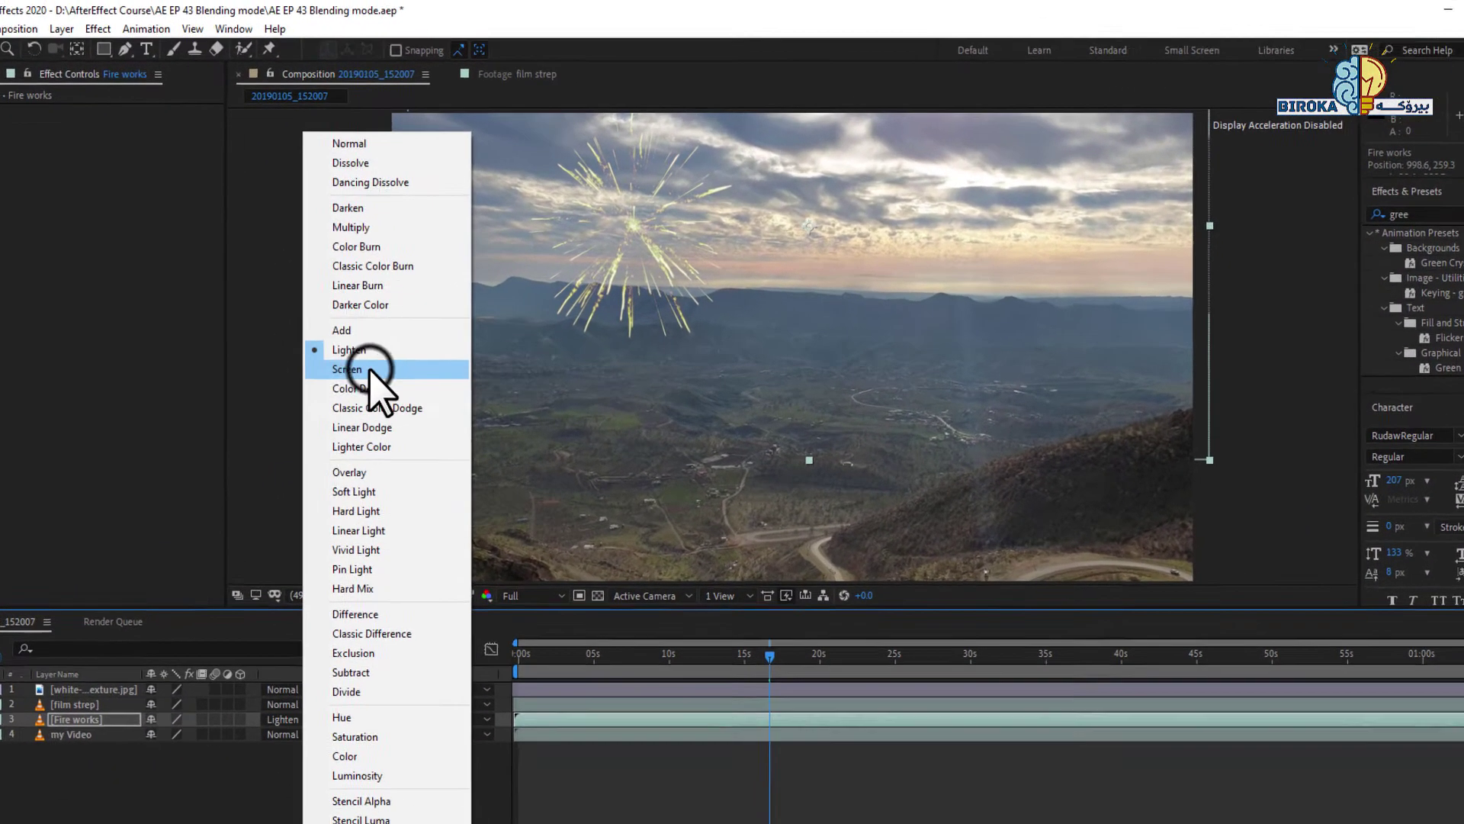
pyautogui.click(369, 370)
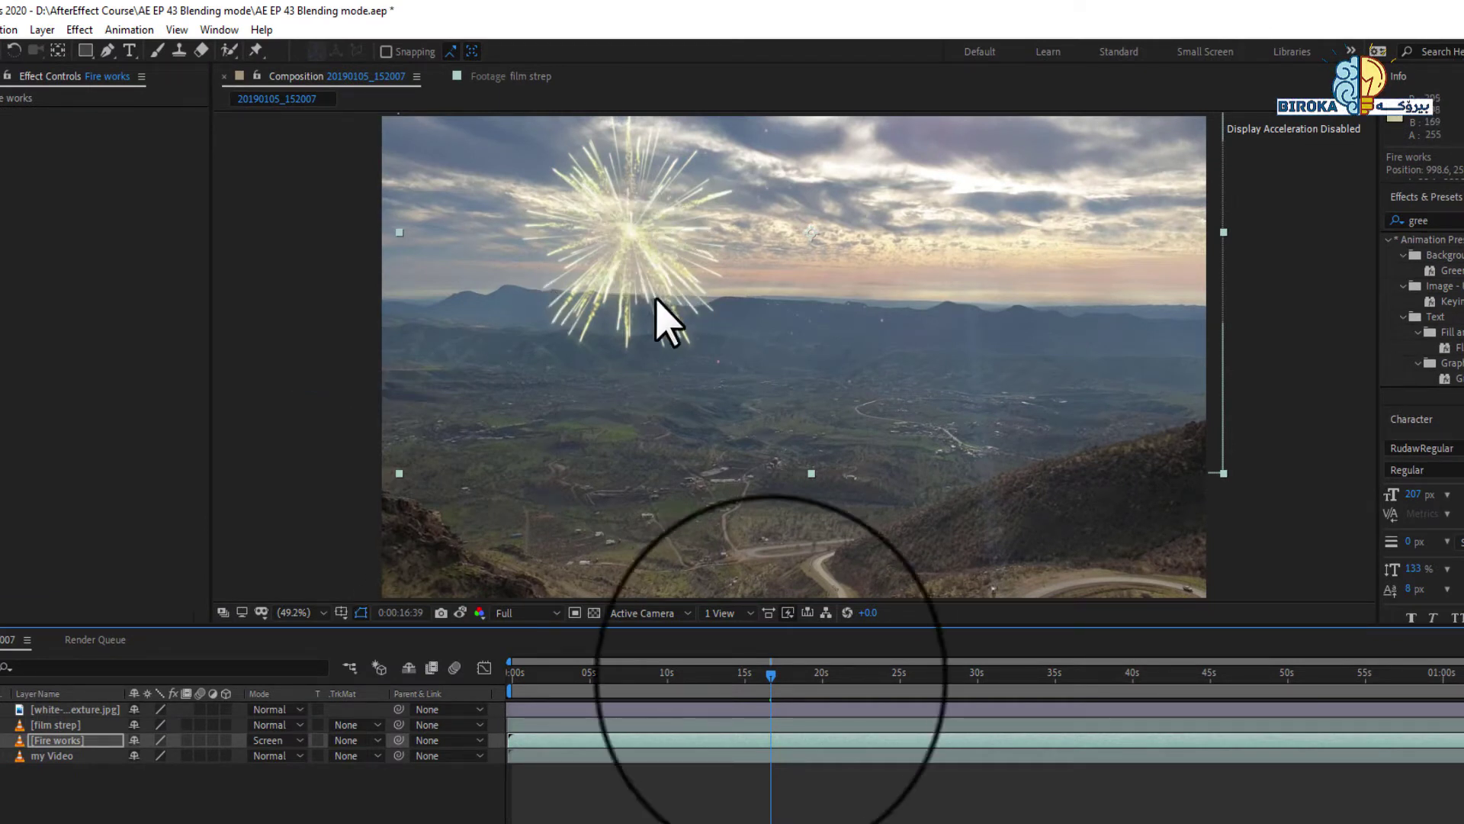
pyautogui.click(775, 676)
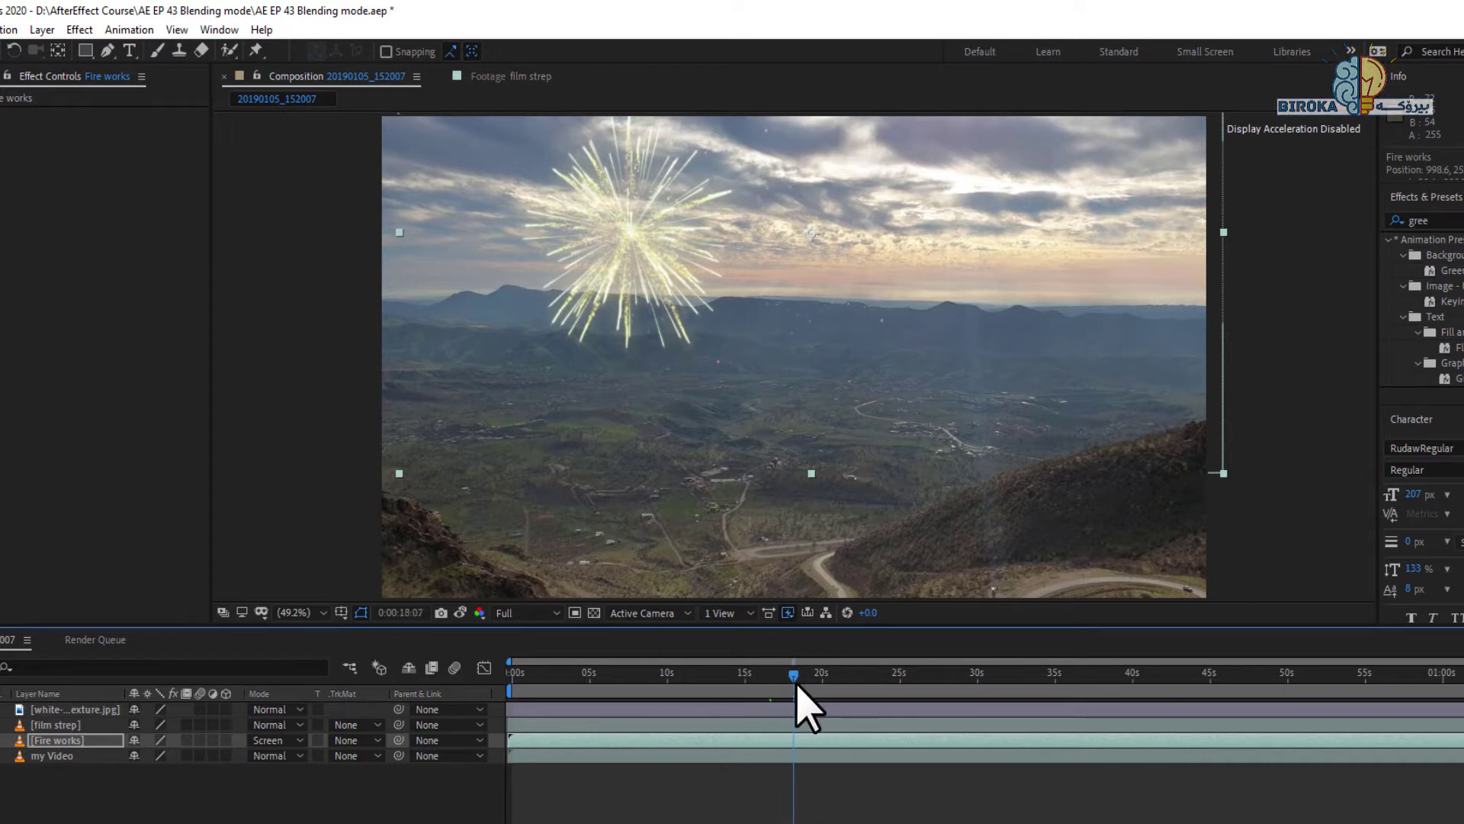
pyautogui.moveTo(807, 684); pyautogui.dragTo(813, 688)
pyautogui.click(703, 679)
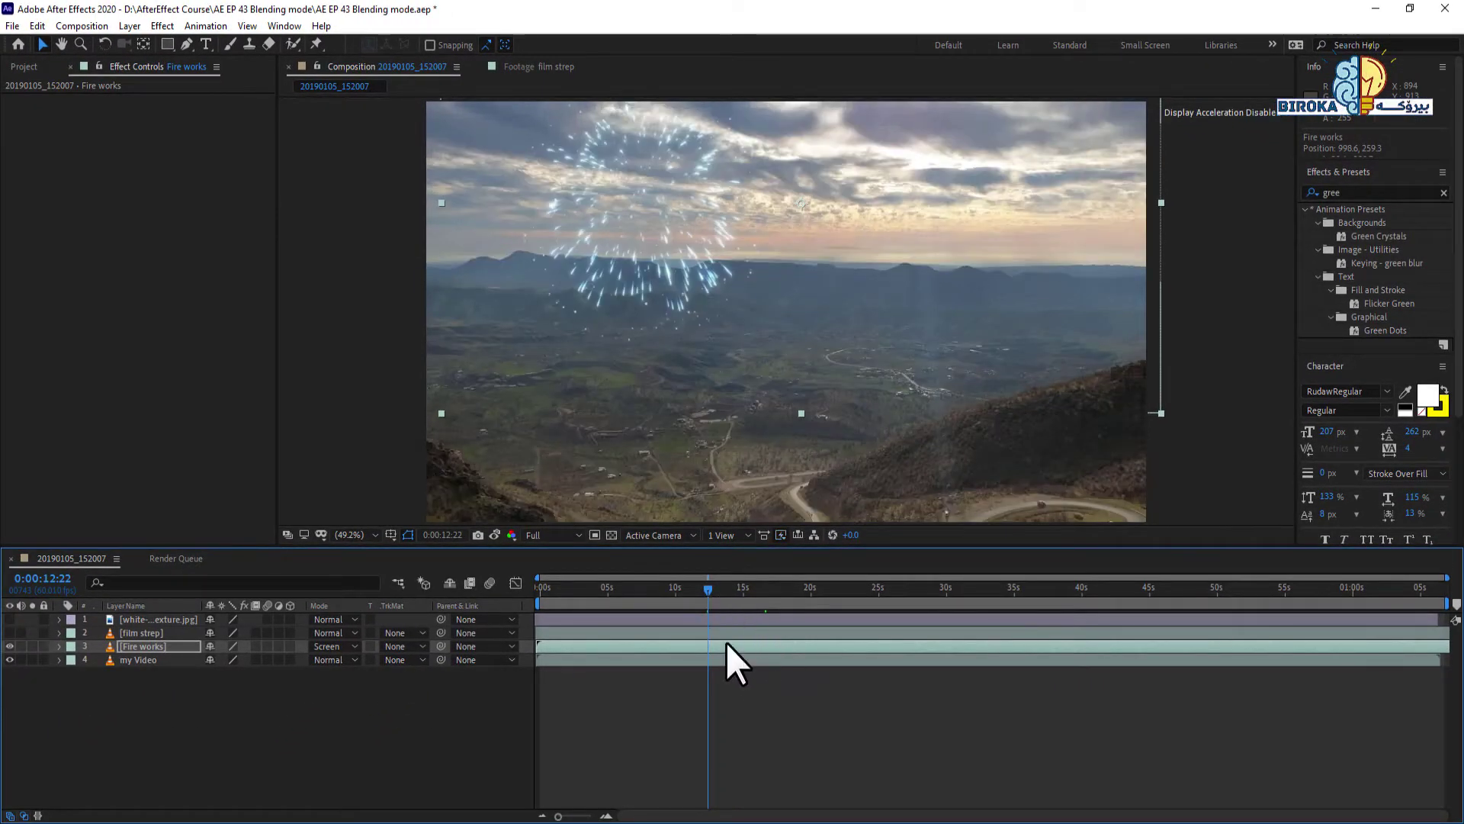
# Try the Color Dodge and Classic Color Dodge blending modes on the Fire works layer
pyautogui.press('ctrl')
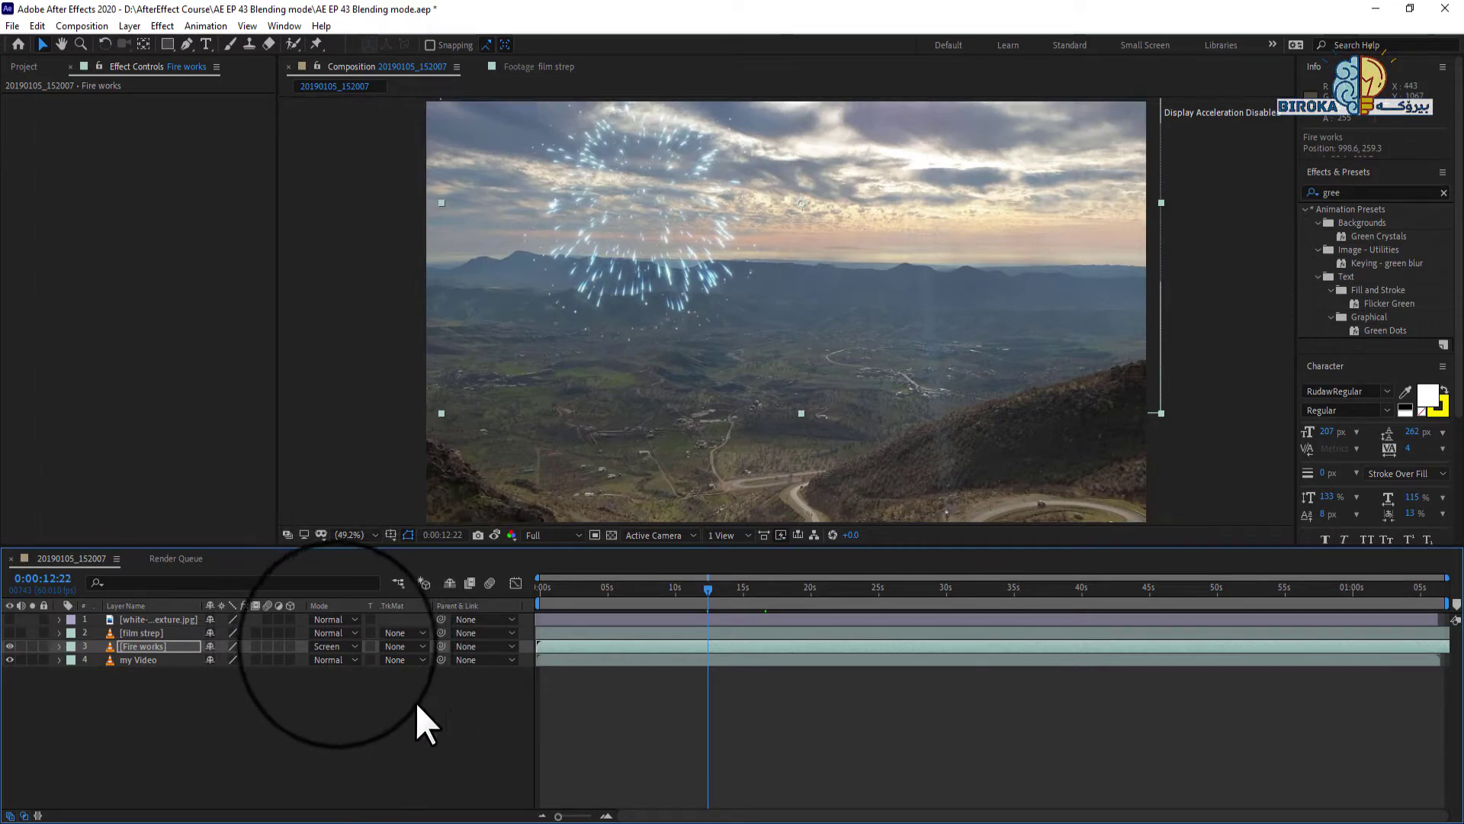
pyautogui.click(337, 646)
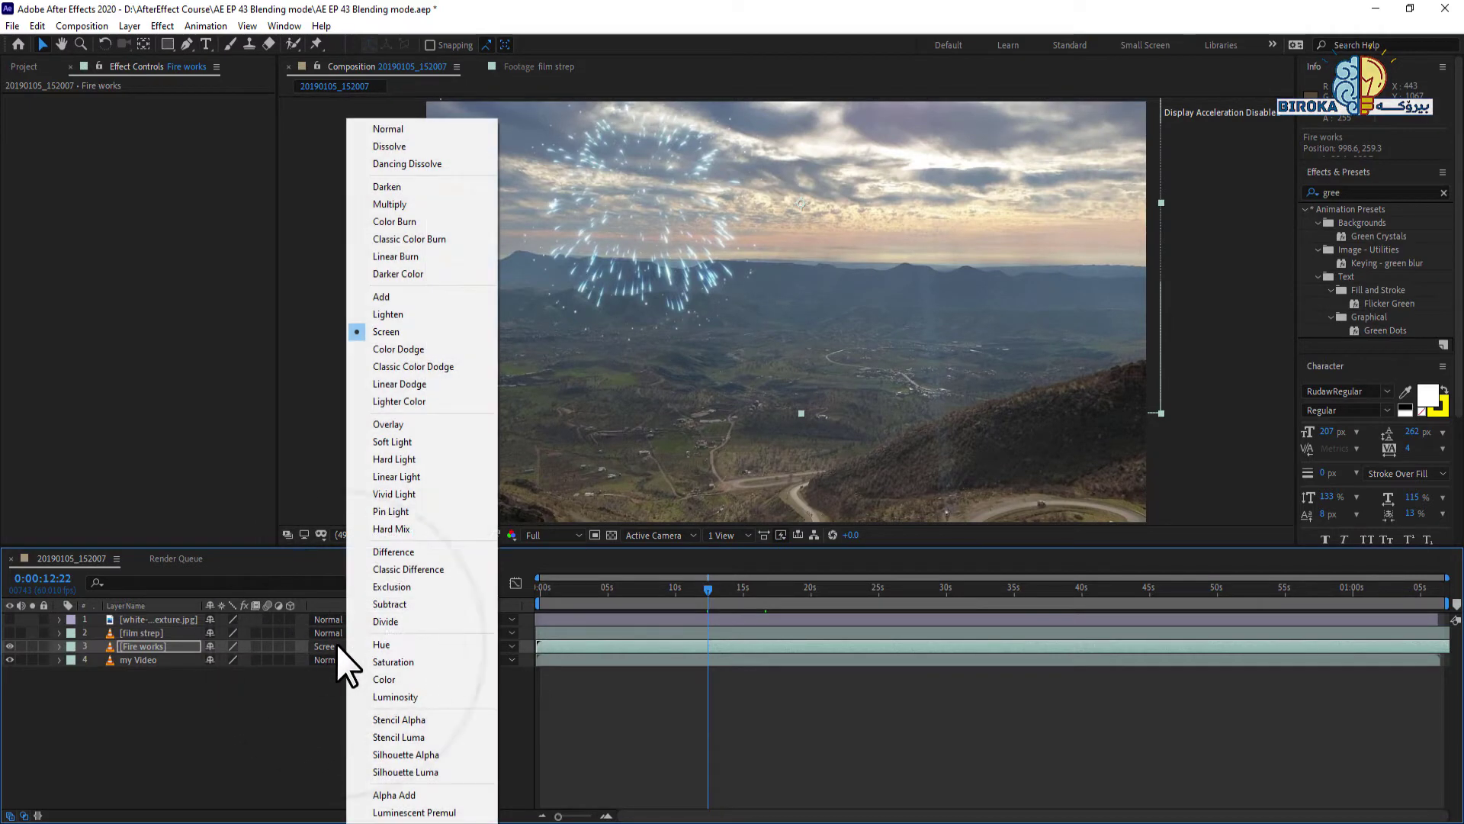
pyautogui.click(404, 350)
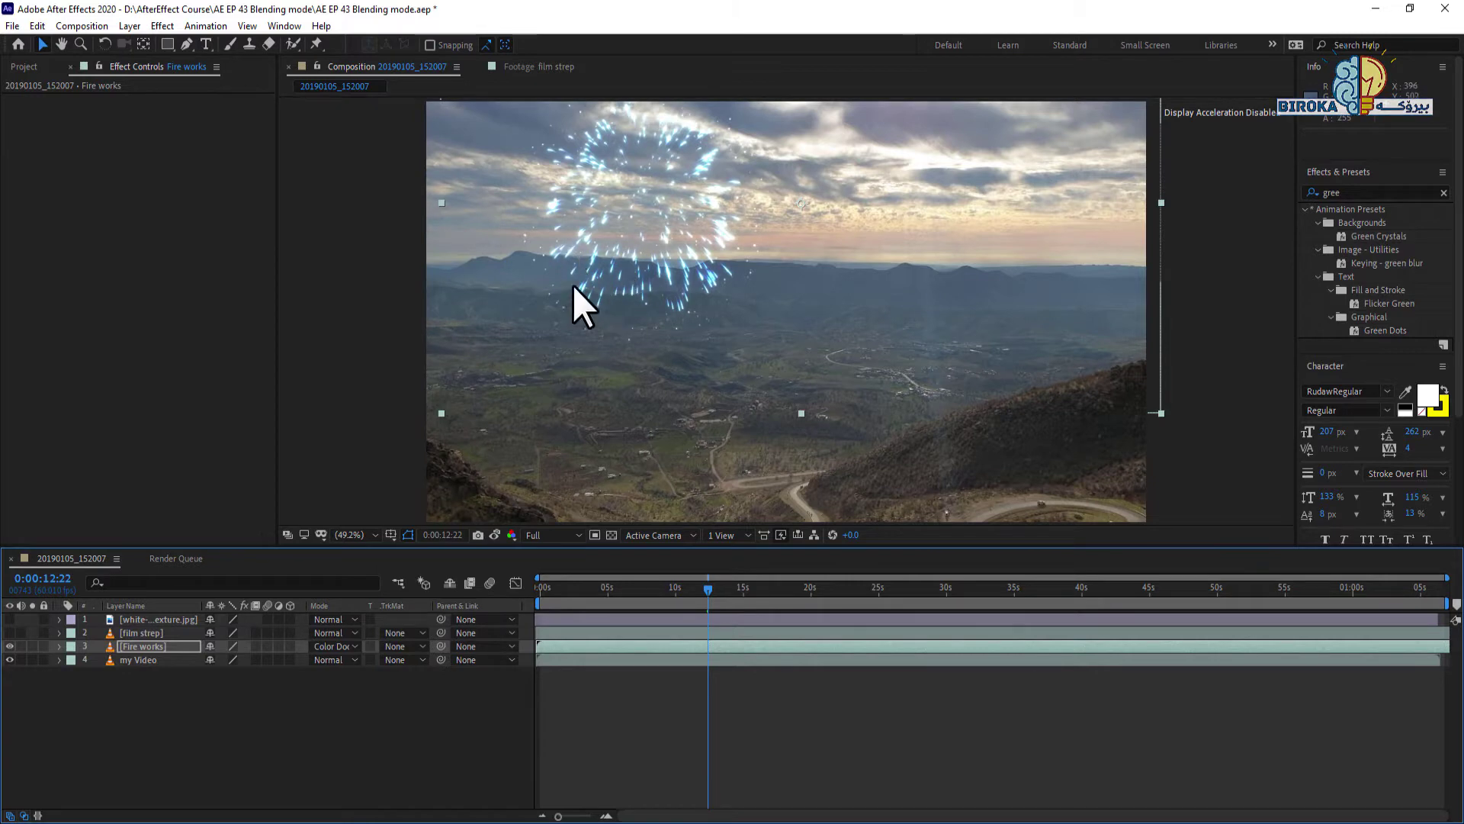
pyautogui.click(330, 647)
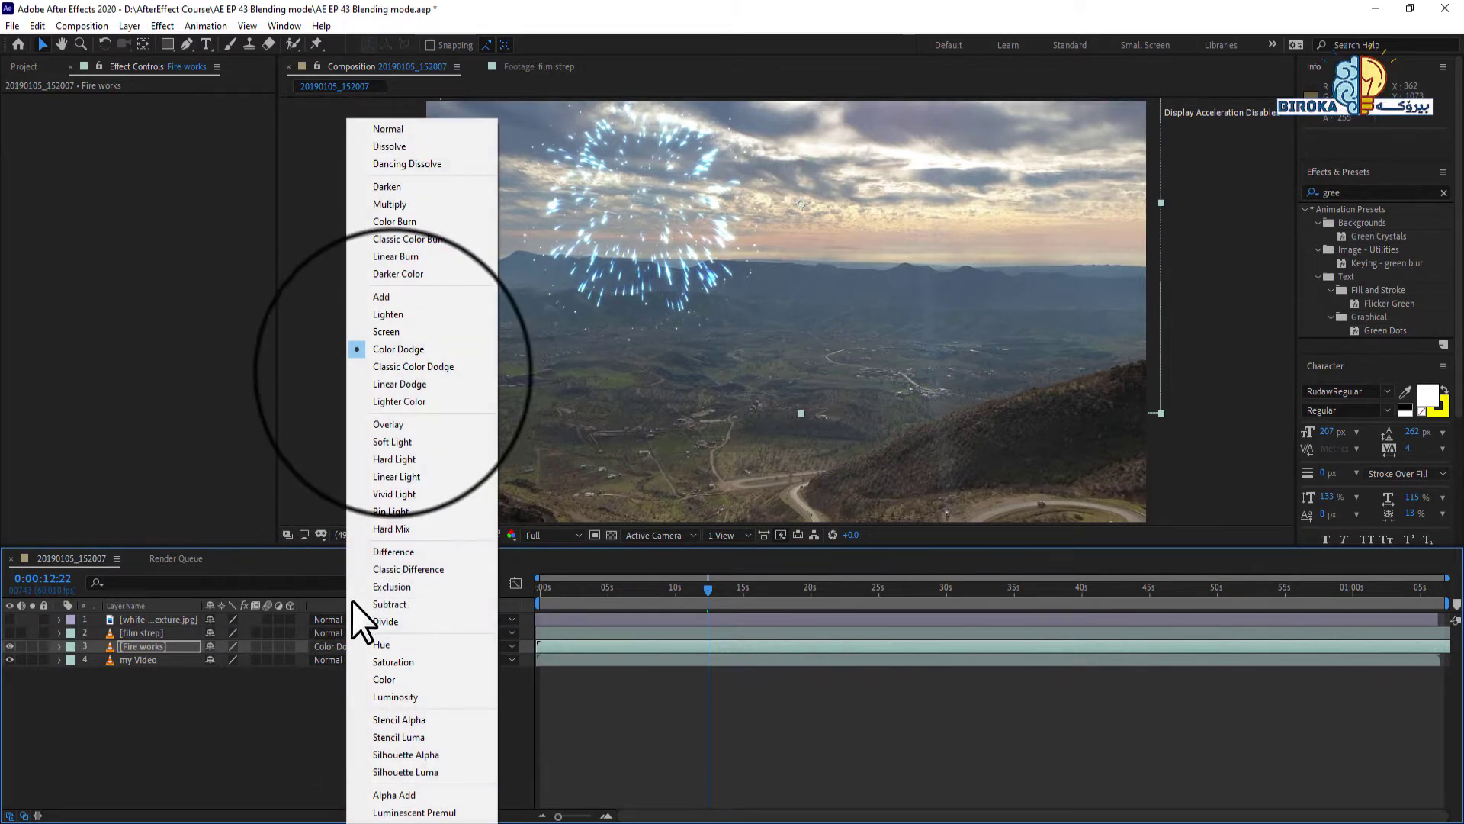
pyautogui.click(392, 369)
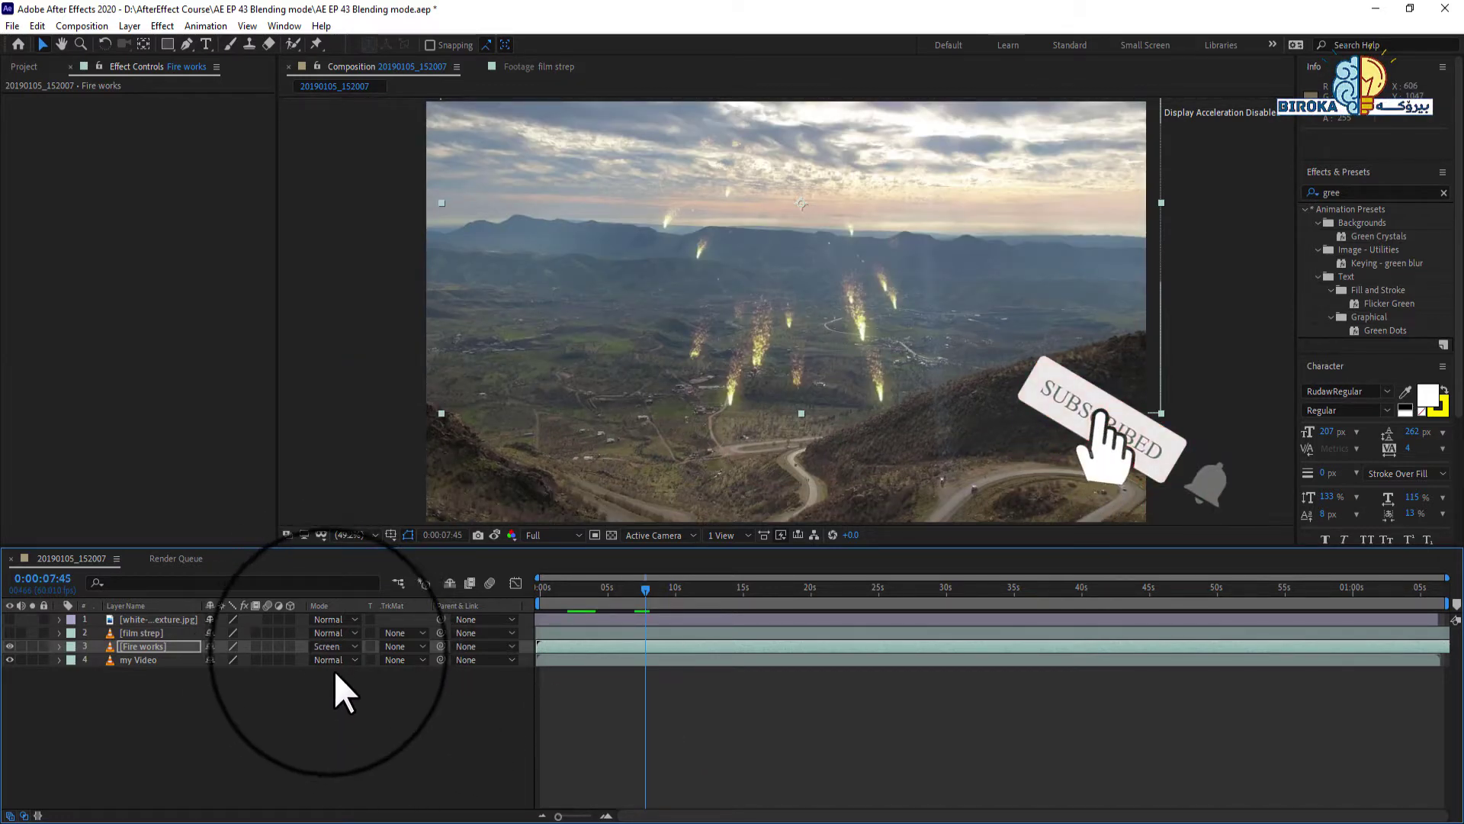
# Set the Fire works layer's blending mode to Overlay and preview the composite back to 0:00:03:08
pyautogui.click(327, 648)
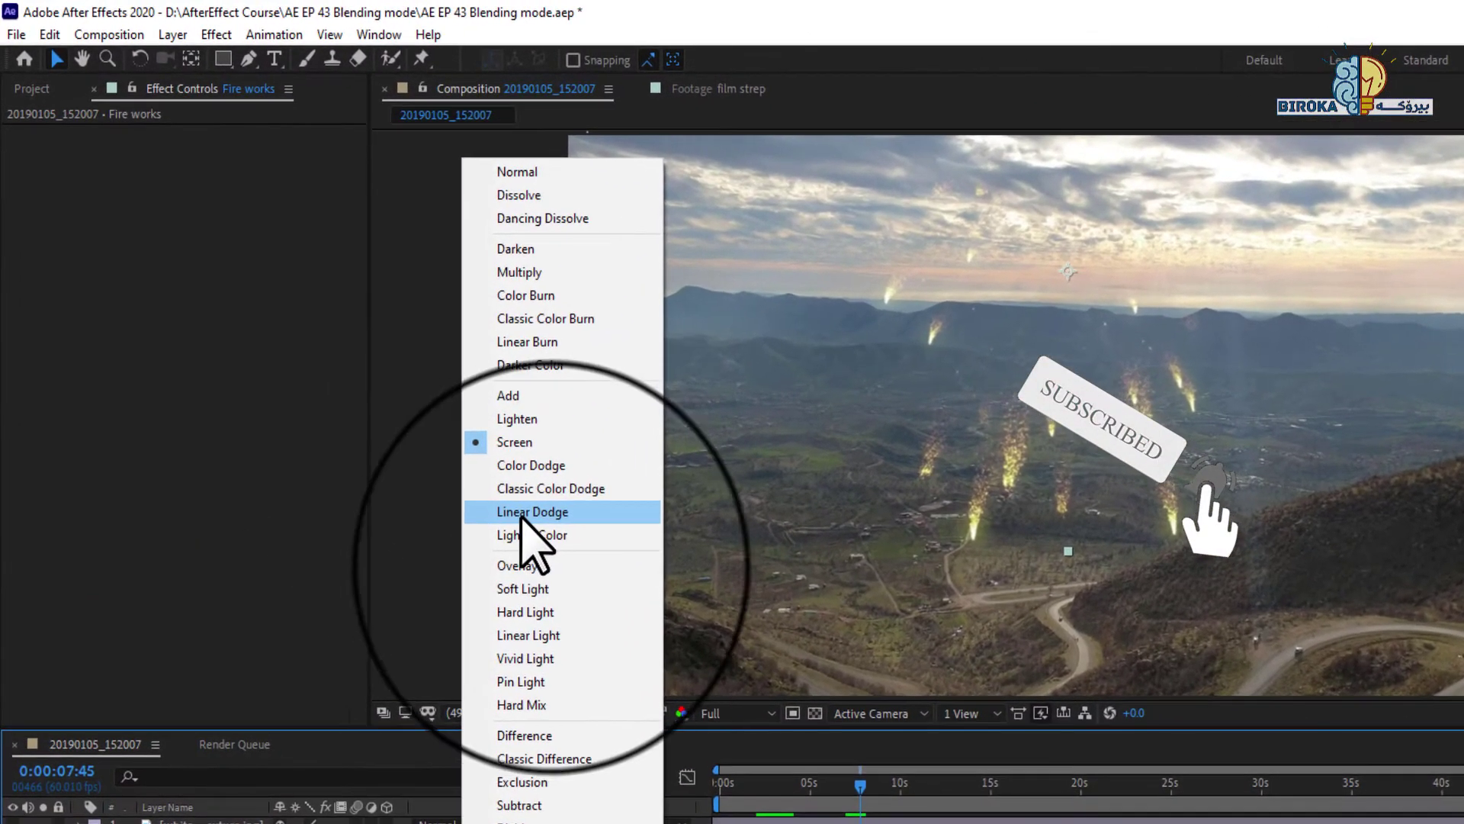
pyautogui.click(550, 568)
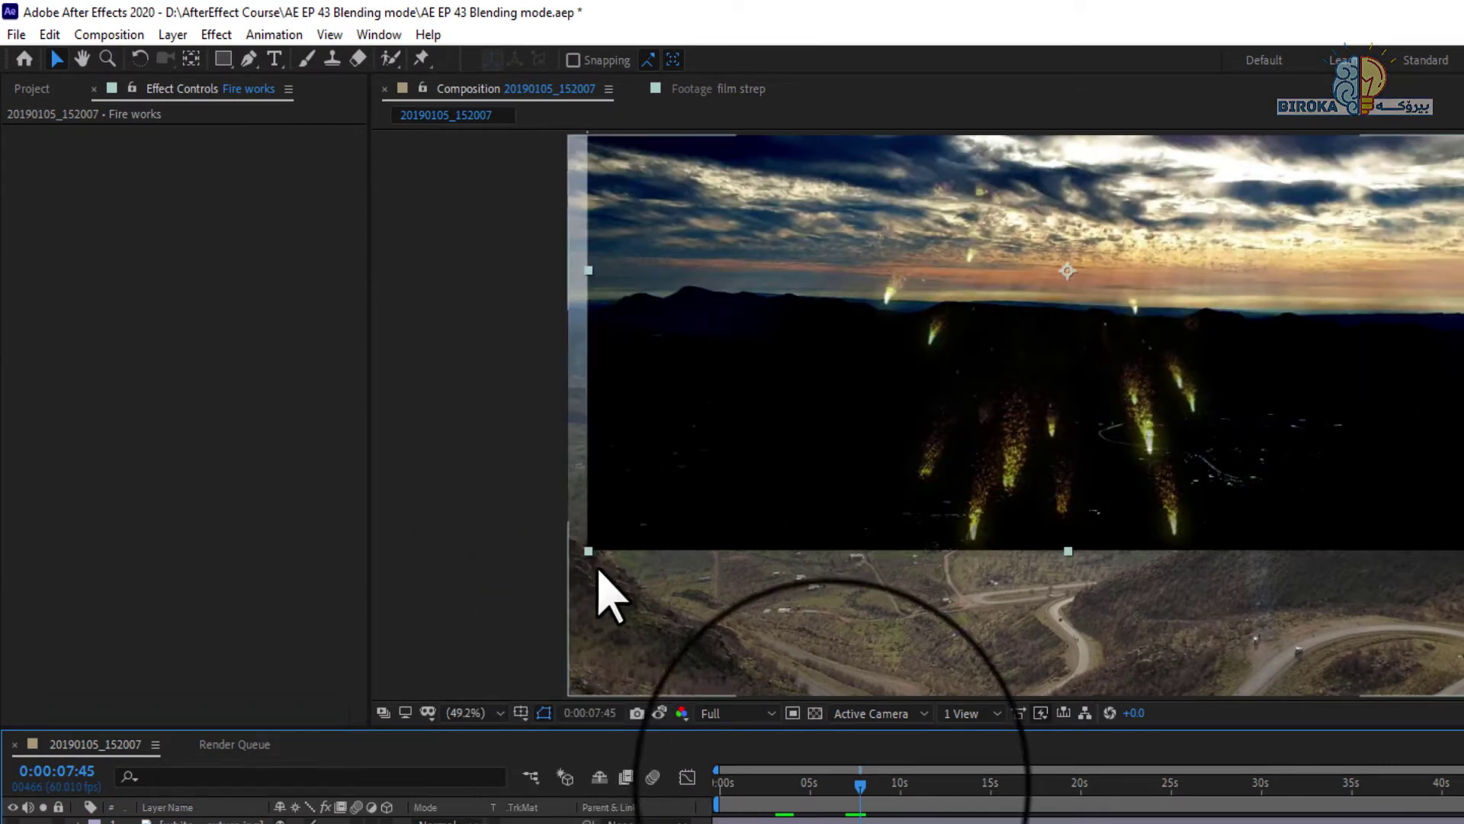
pyautogui.moveTo(833, 787); pyautogui.dragTo(777, 800)
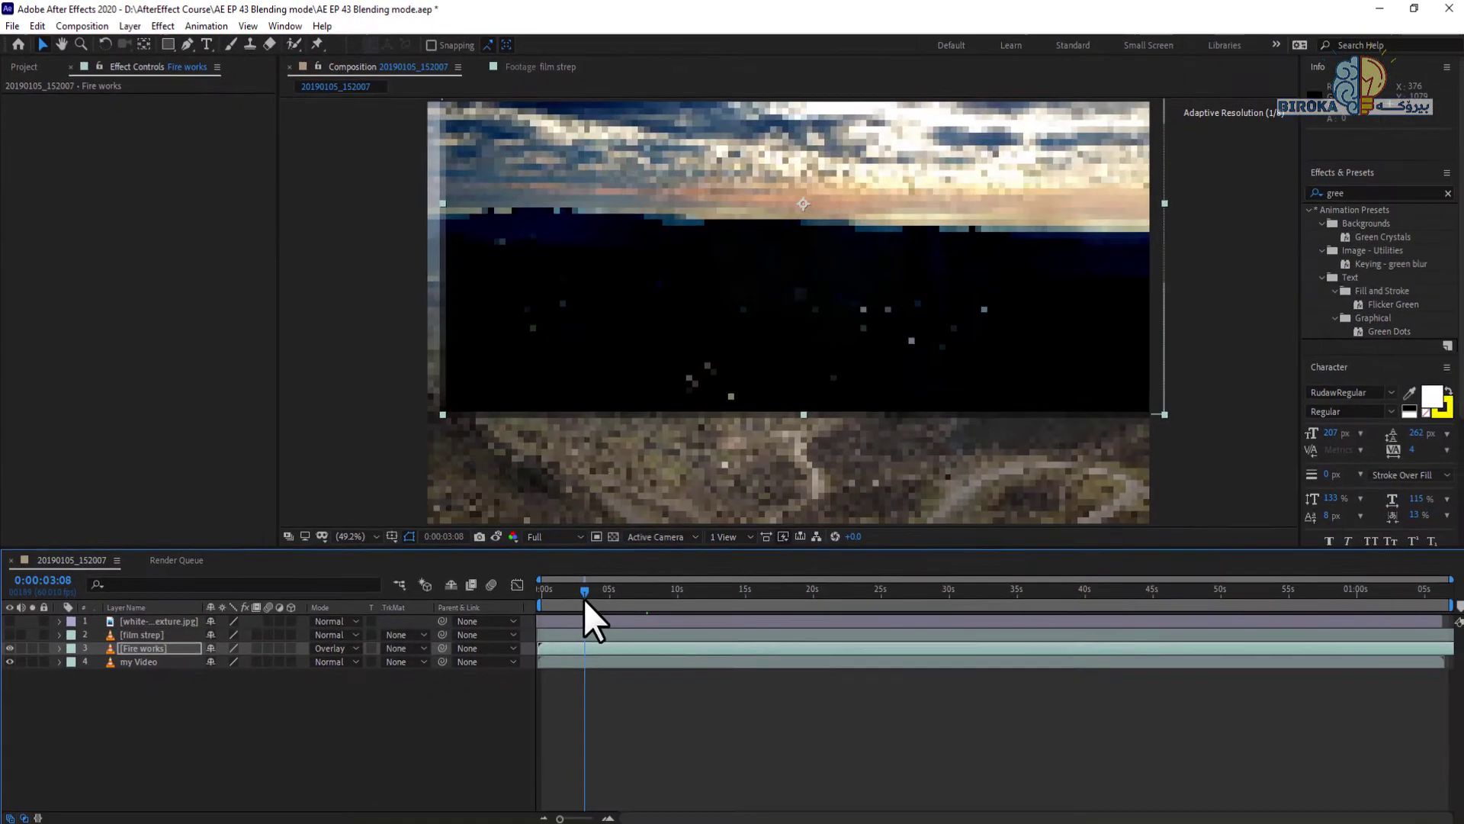
# Try the Hard Mix and Difference blending modes on the Fire works layer and preview the composite at 0:00:12:22
pyautogui.moveTo(583, 598); pyautogui.dragTo(583, 598)
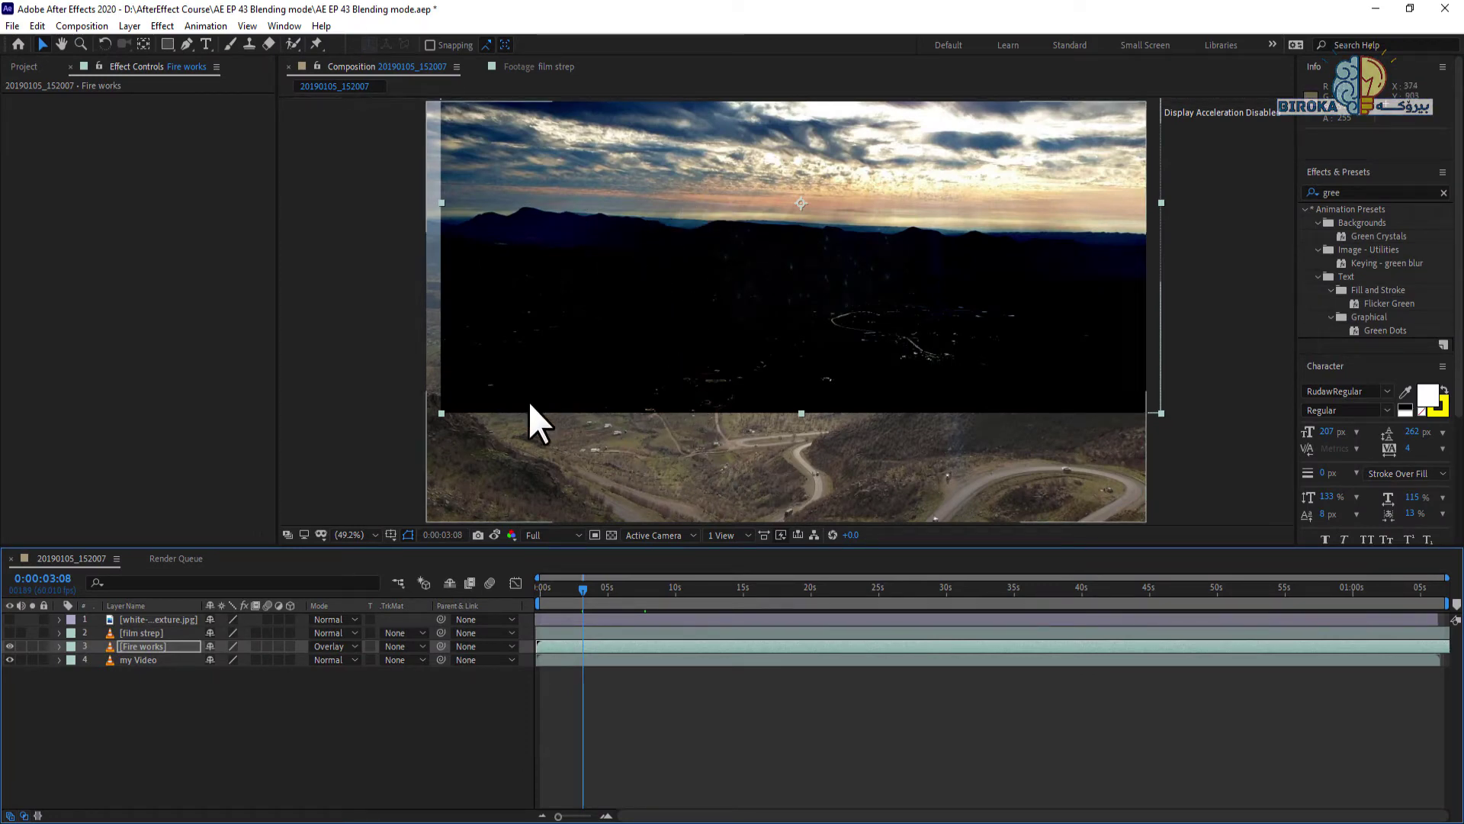
pyautogui.click(349, 648)
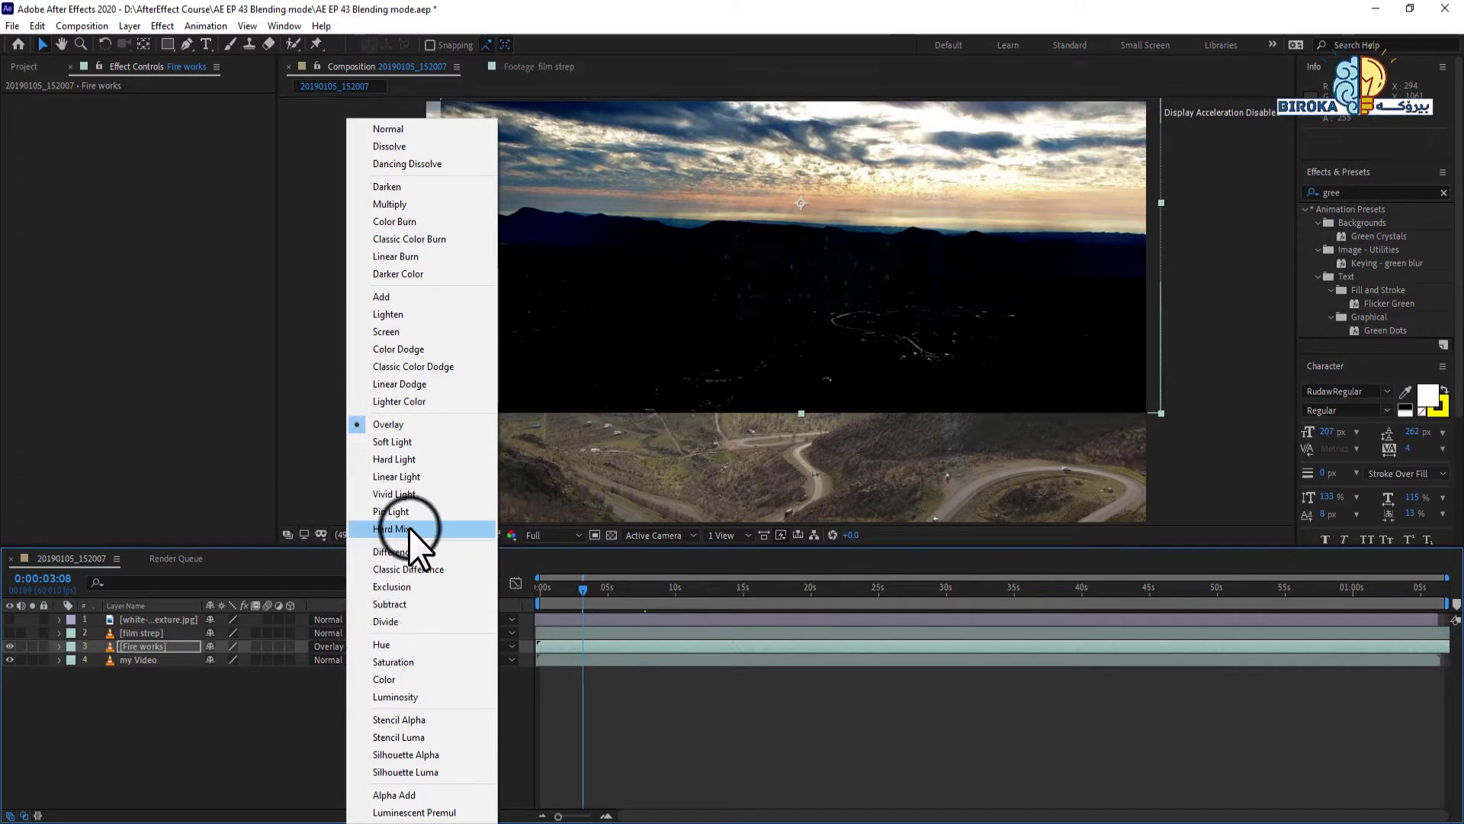
pyautogui.click(409, 528)
pyautogui.click(345, 642)
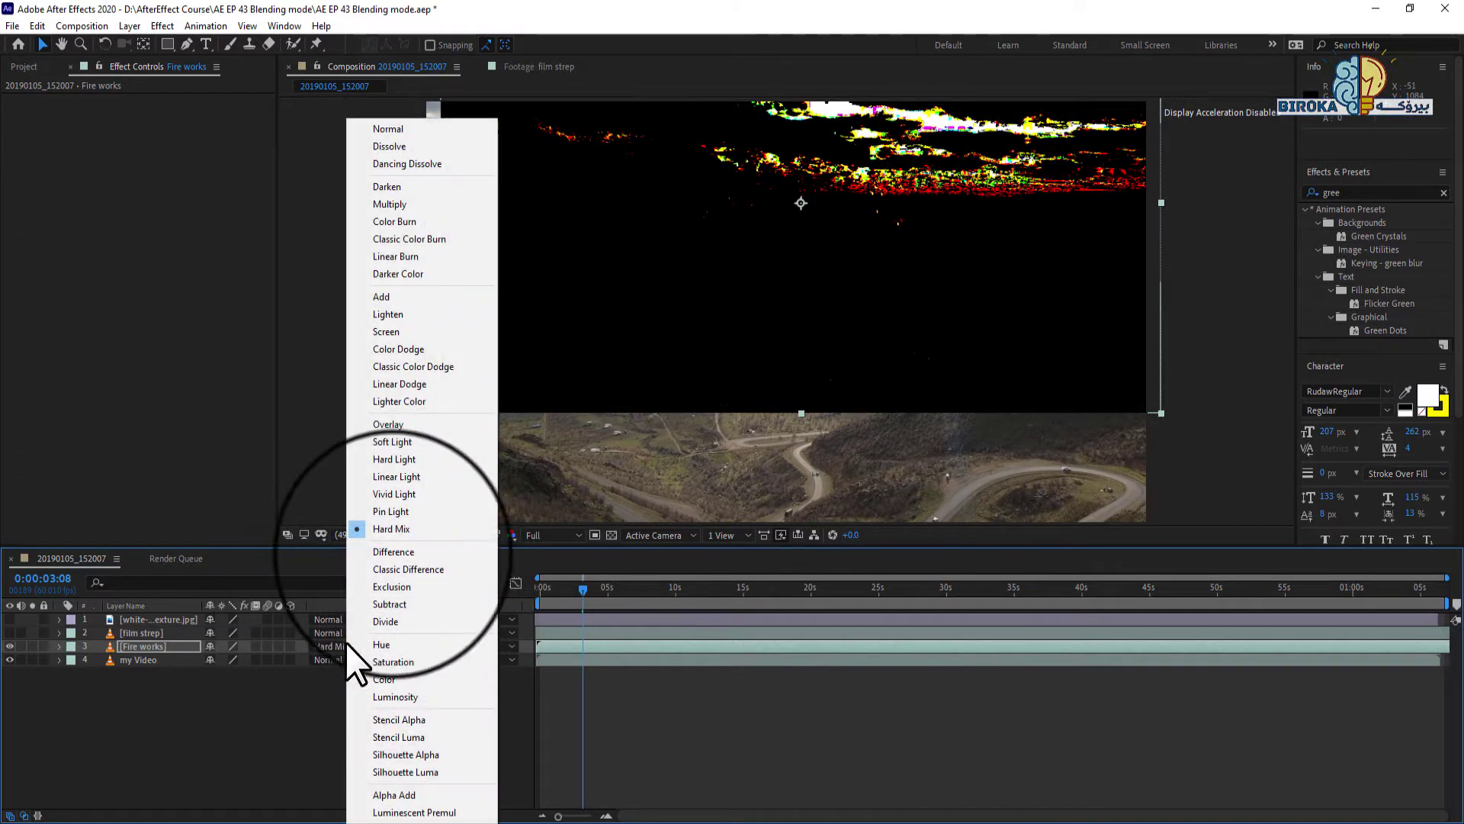
pyautogui.click(392, 553)
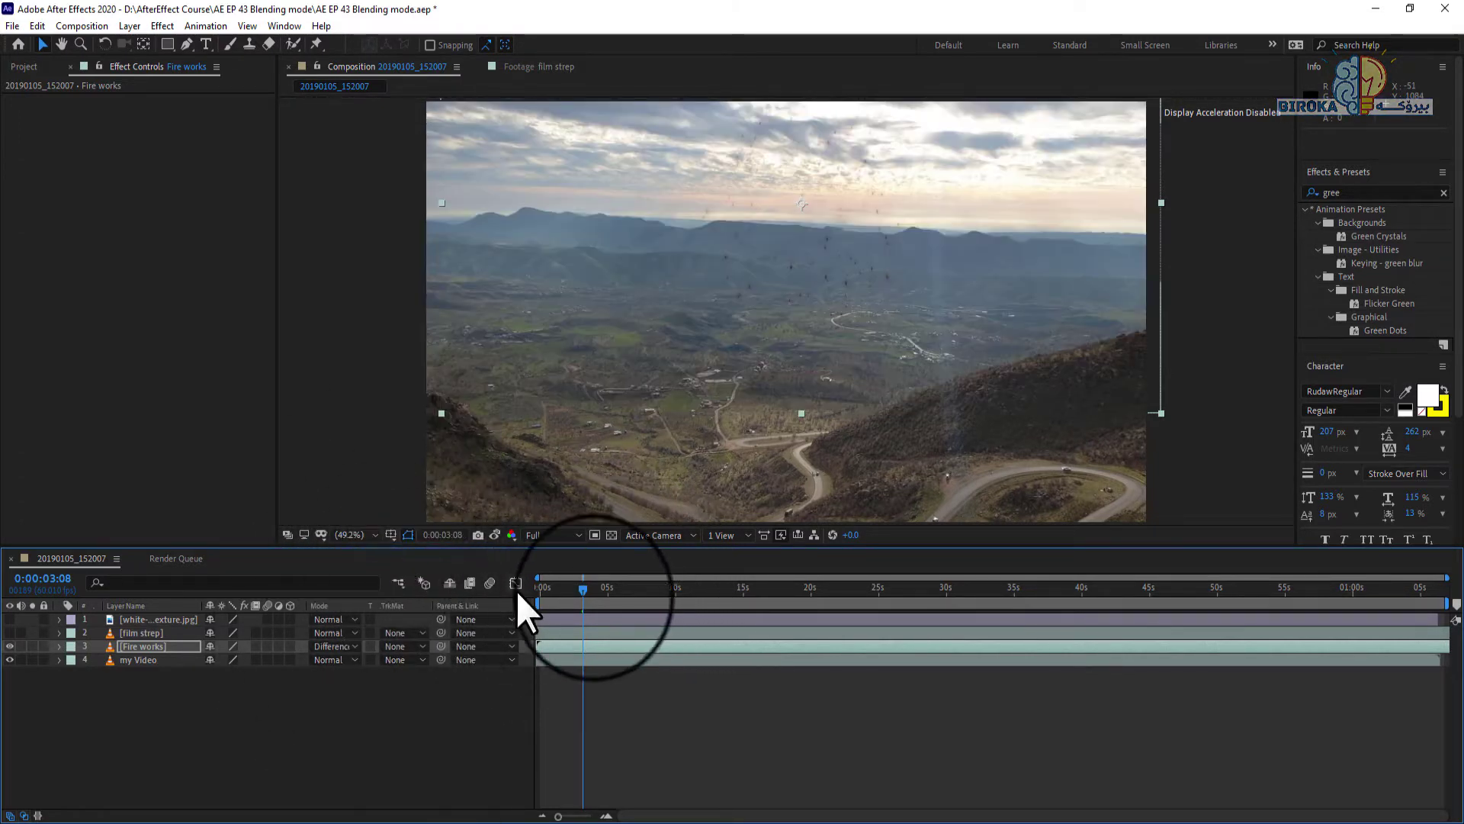
pyautogui.moveTo(661, 598); pyautogui.dragTo(707, 597)
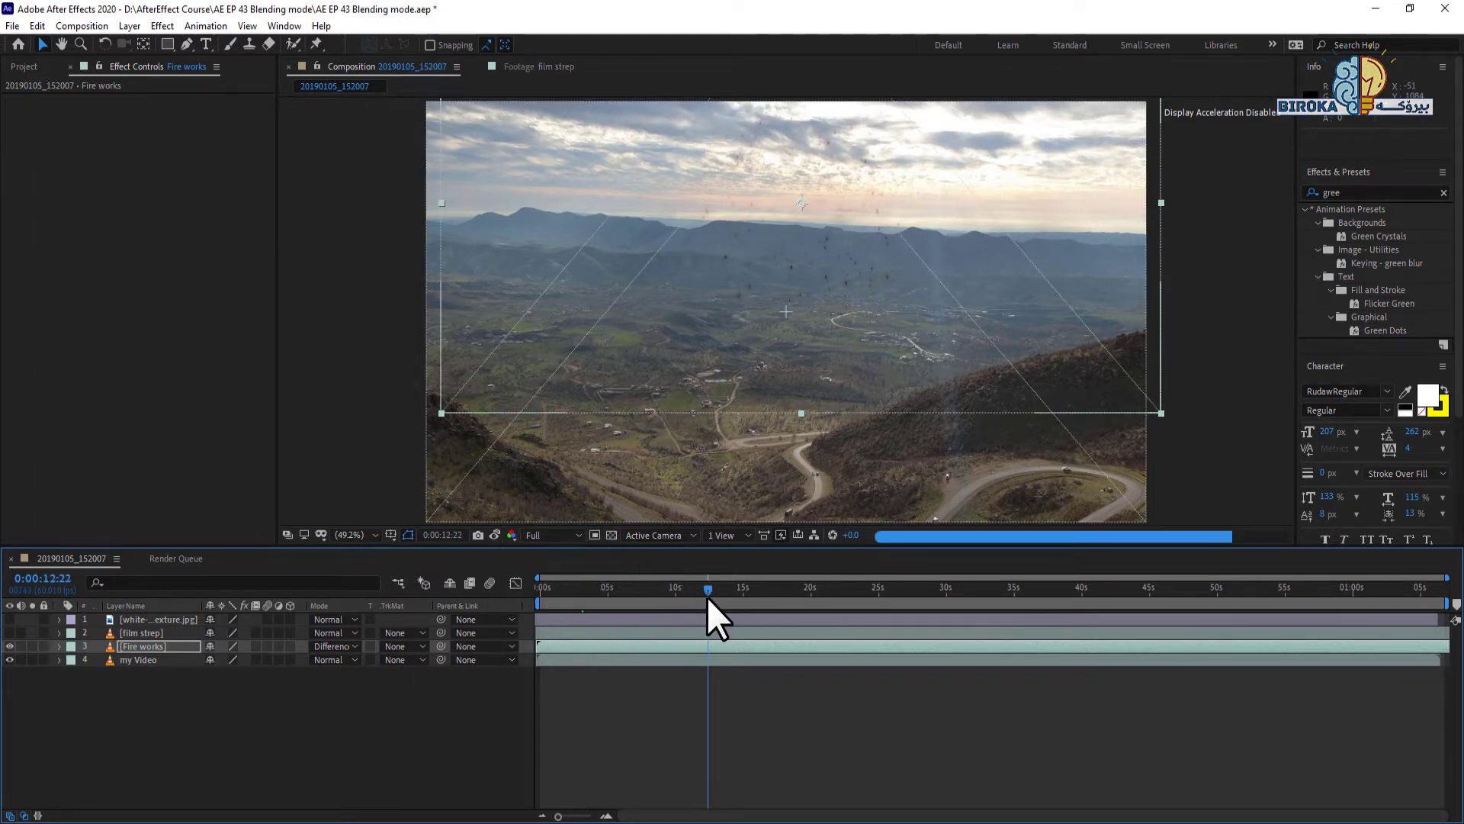
# Set the Fire works layer's blending mode to Add and make the film strep layer visible
pyautogui.click(332, 648)
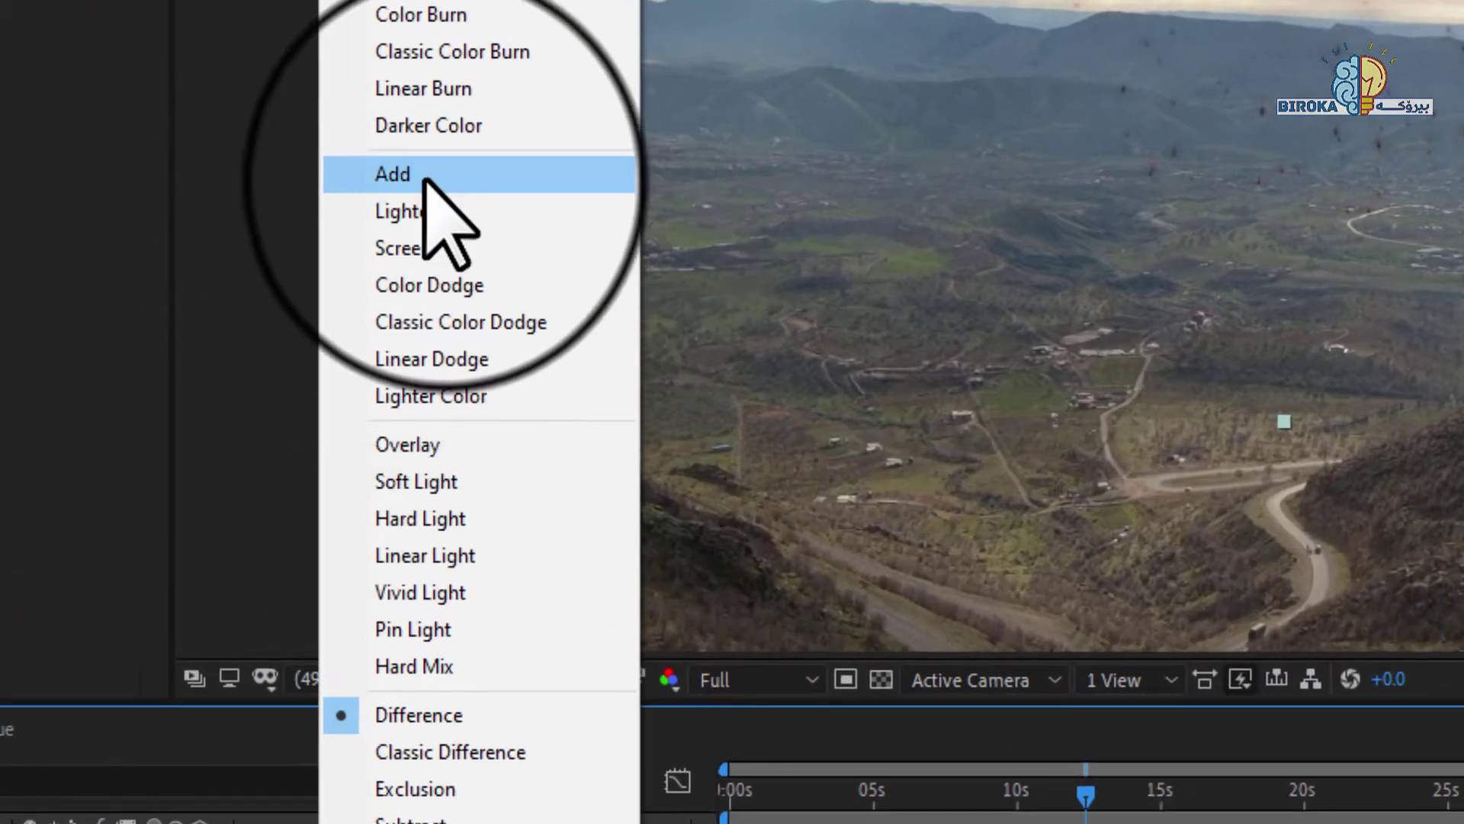
pyautogui.click(425, 177)
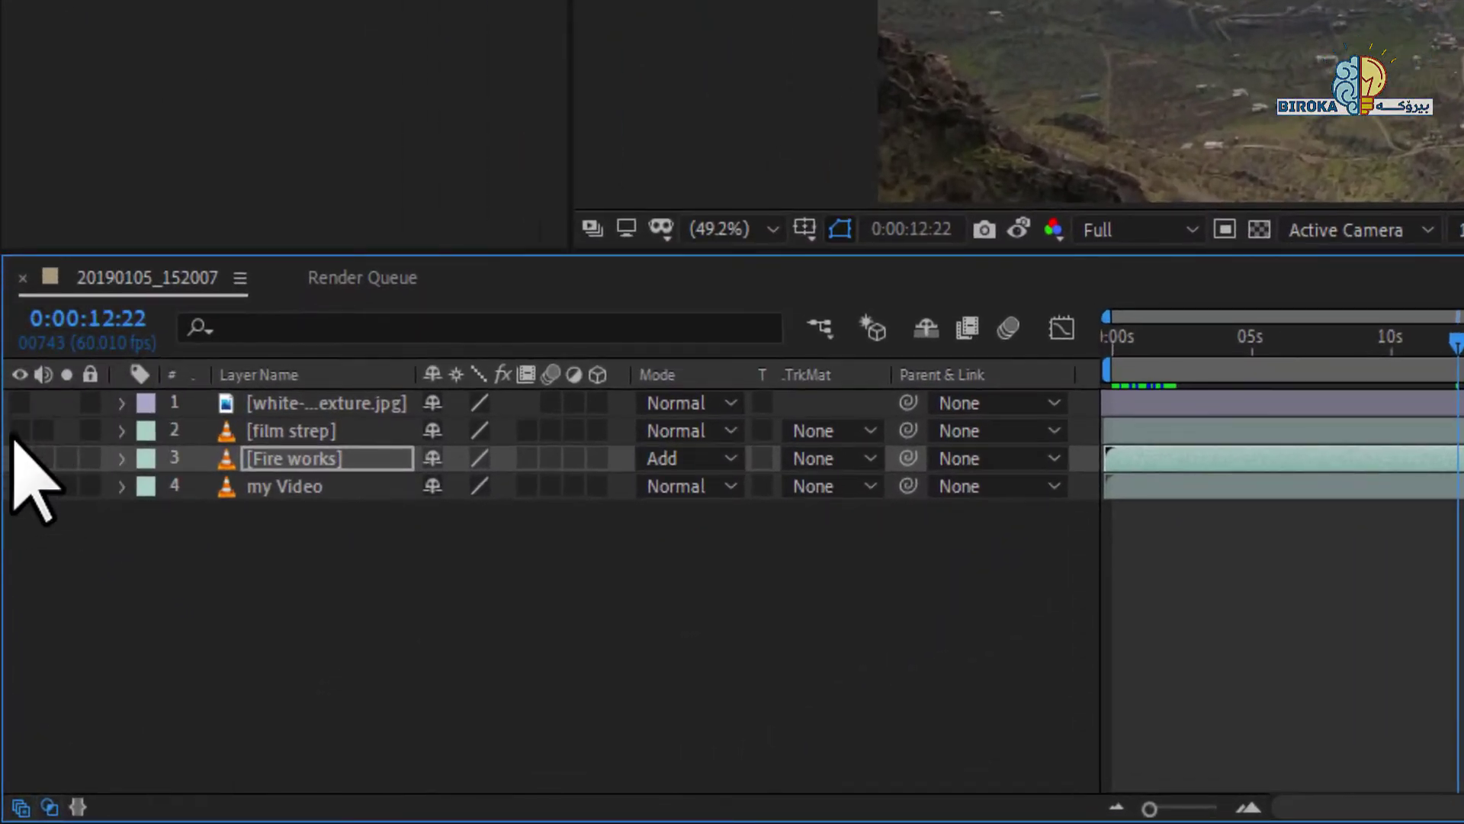
pyautogui.click(9, 632)
pyautogui.click(17, 456)
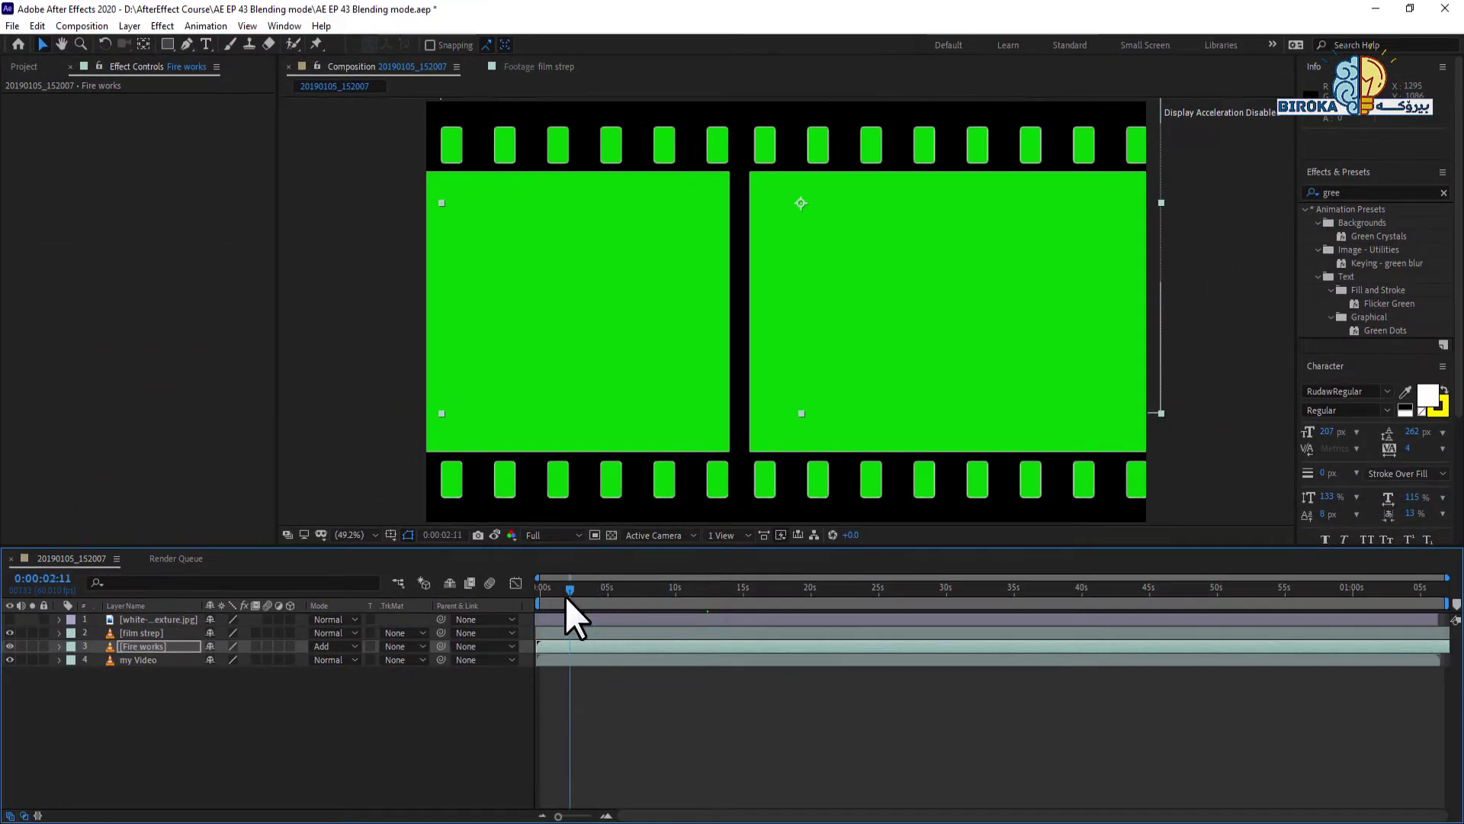
# Preview the film strep layer over the composite from about 0:00:01:54 to 0:00:04:16
pyautogui.click(565, 597)
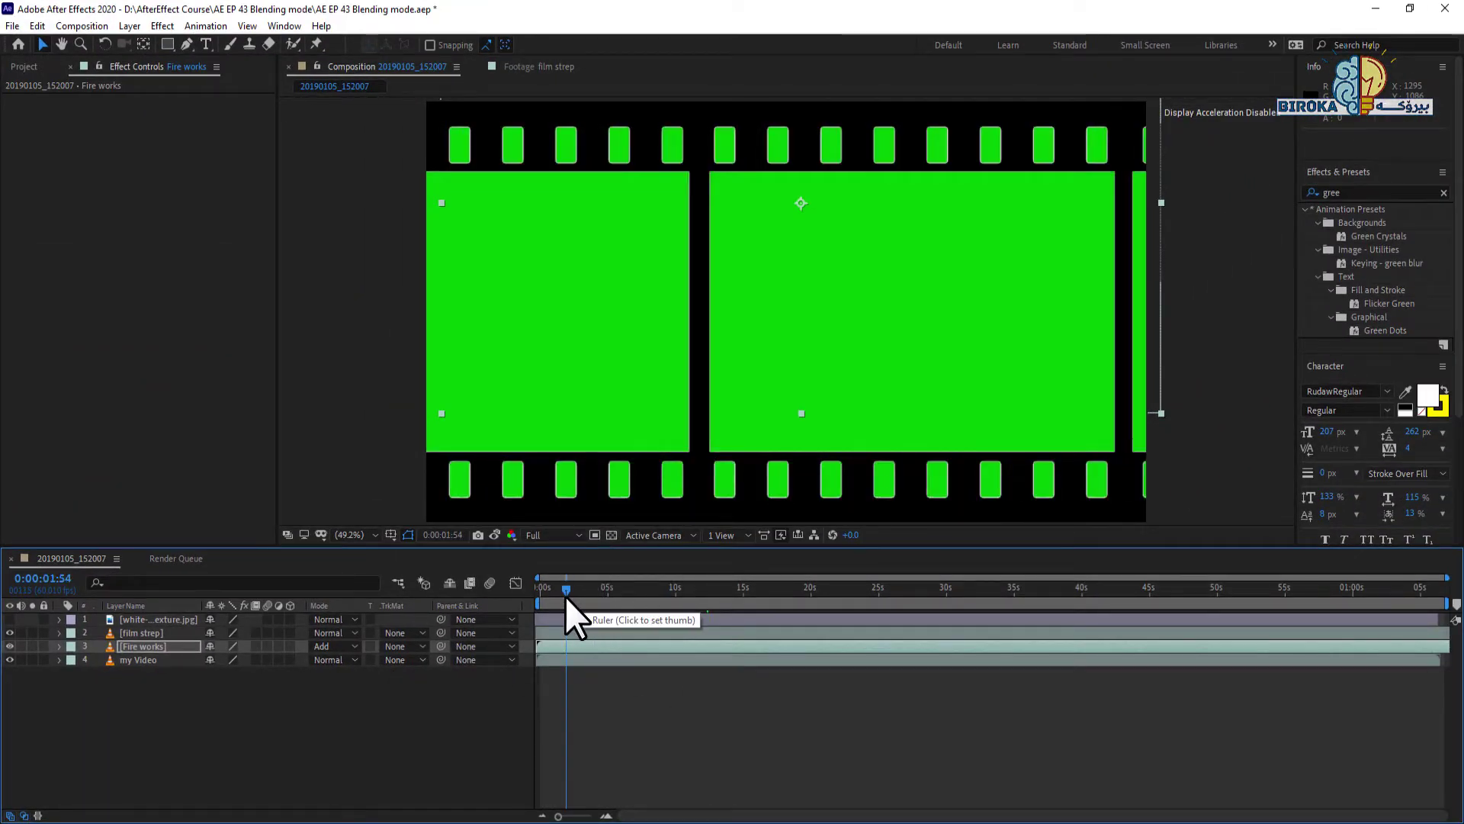
pyautogui.click(566, 597)
pyautogui.press('space')
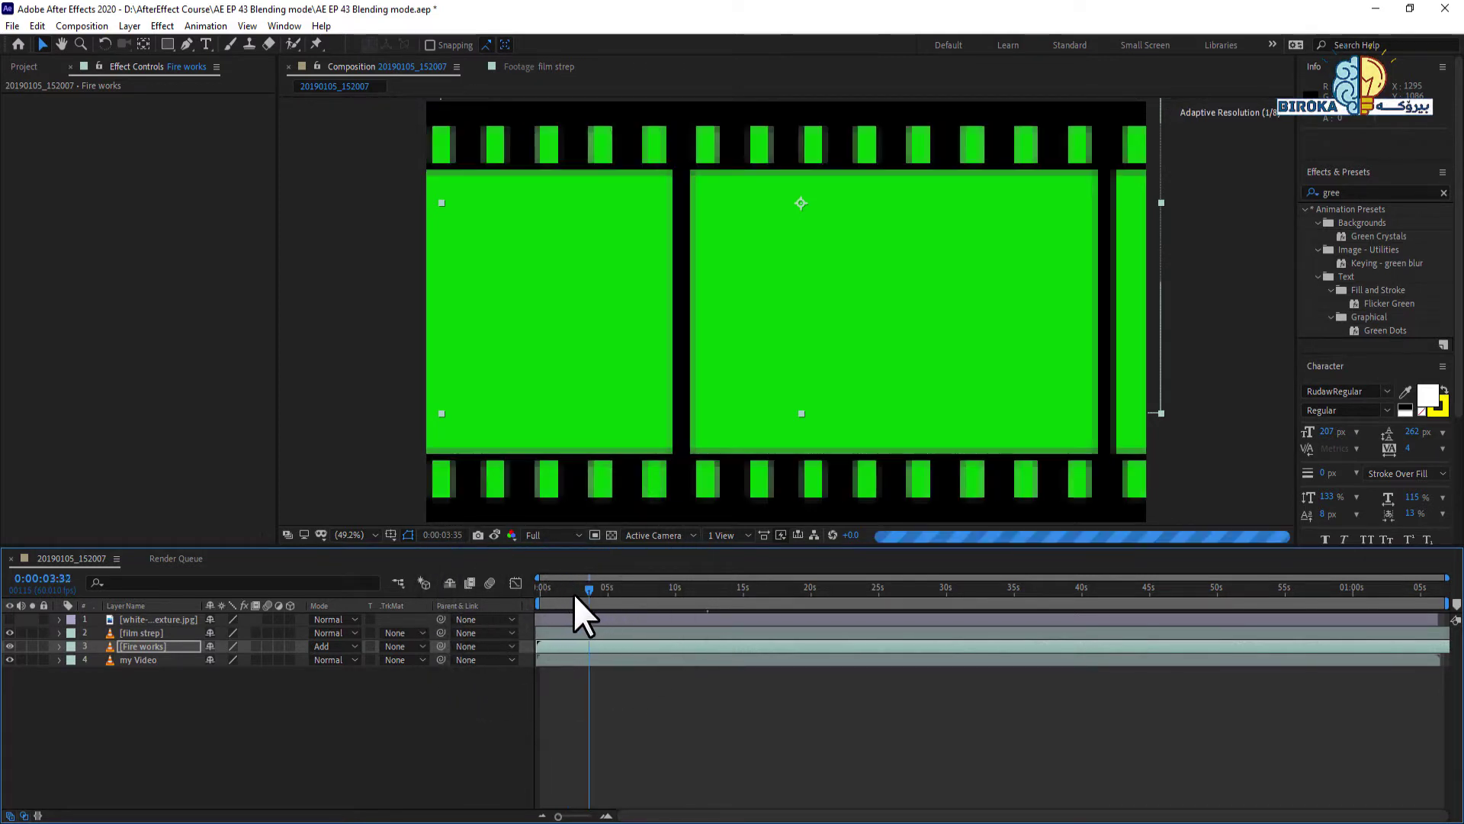
pyautogui.click(598, 593)
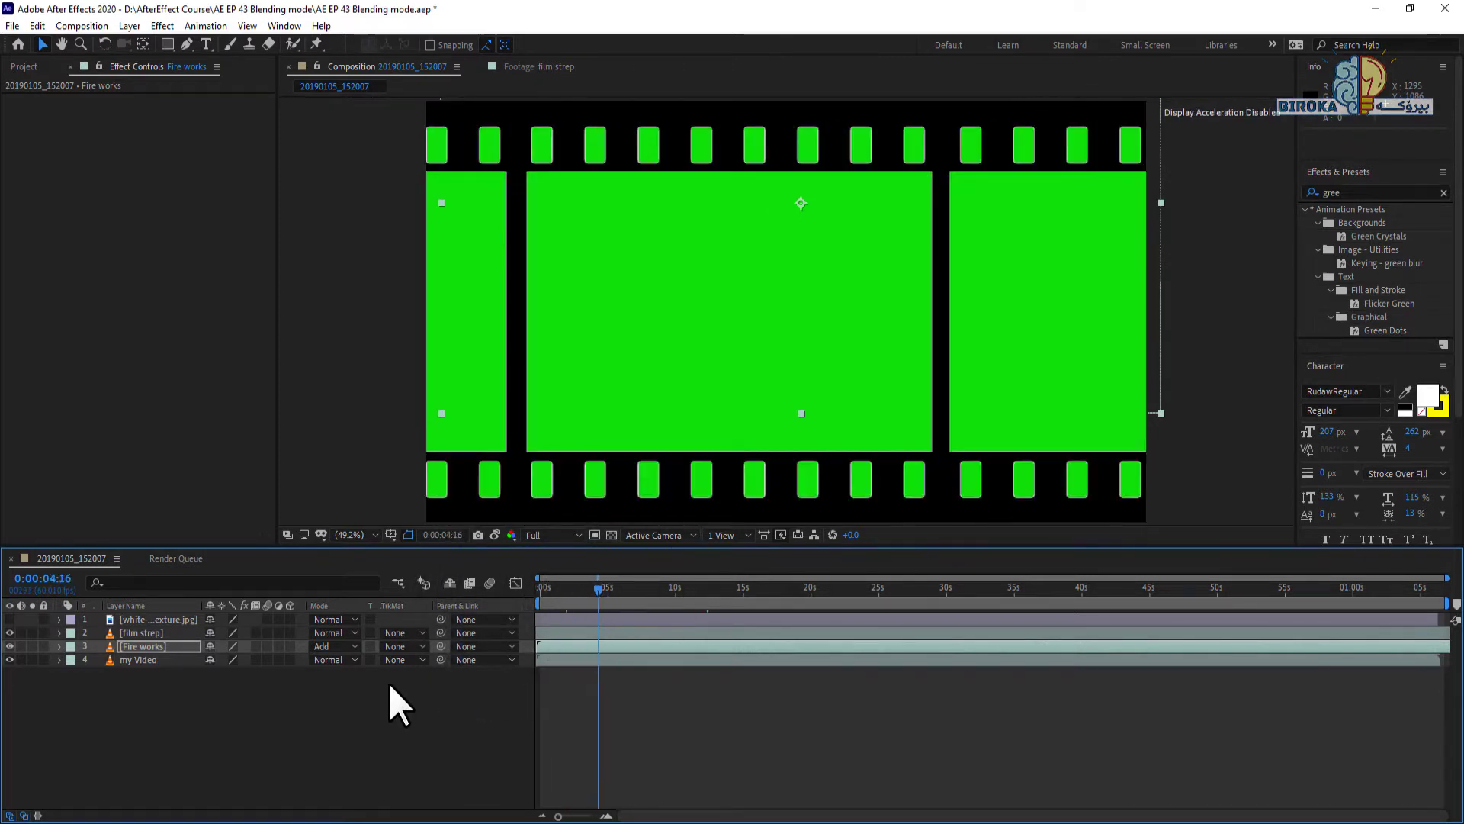
# Try the Dissolve and Dancing Dissolve blending modes on the film strep layer
pyautogui.click(354, 634)
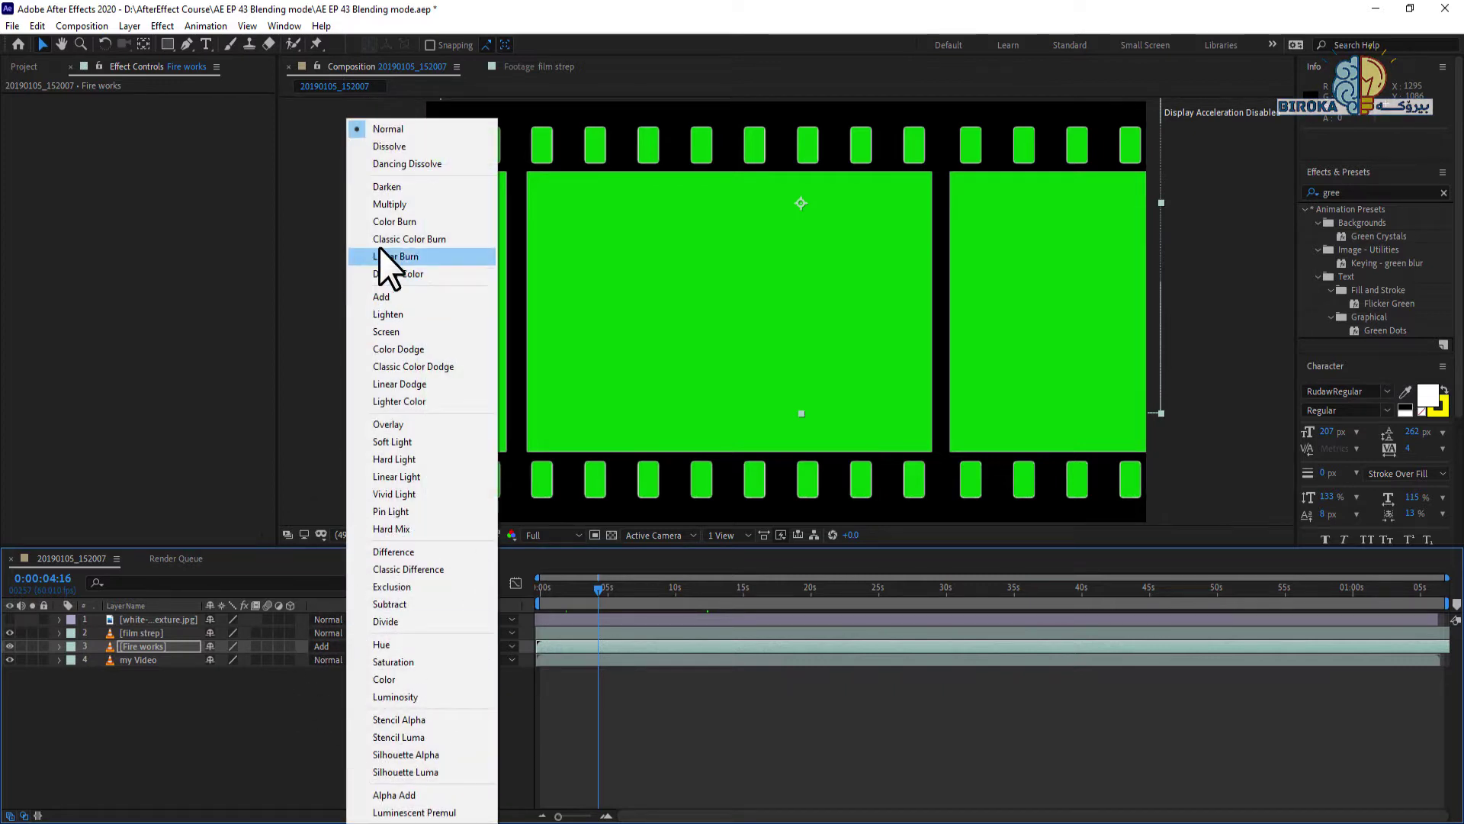
pyautogui.click(389, 148)
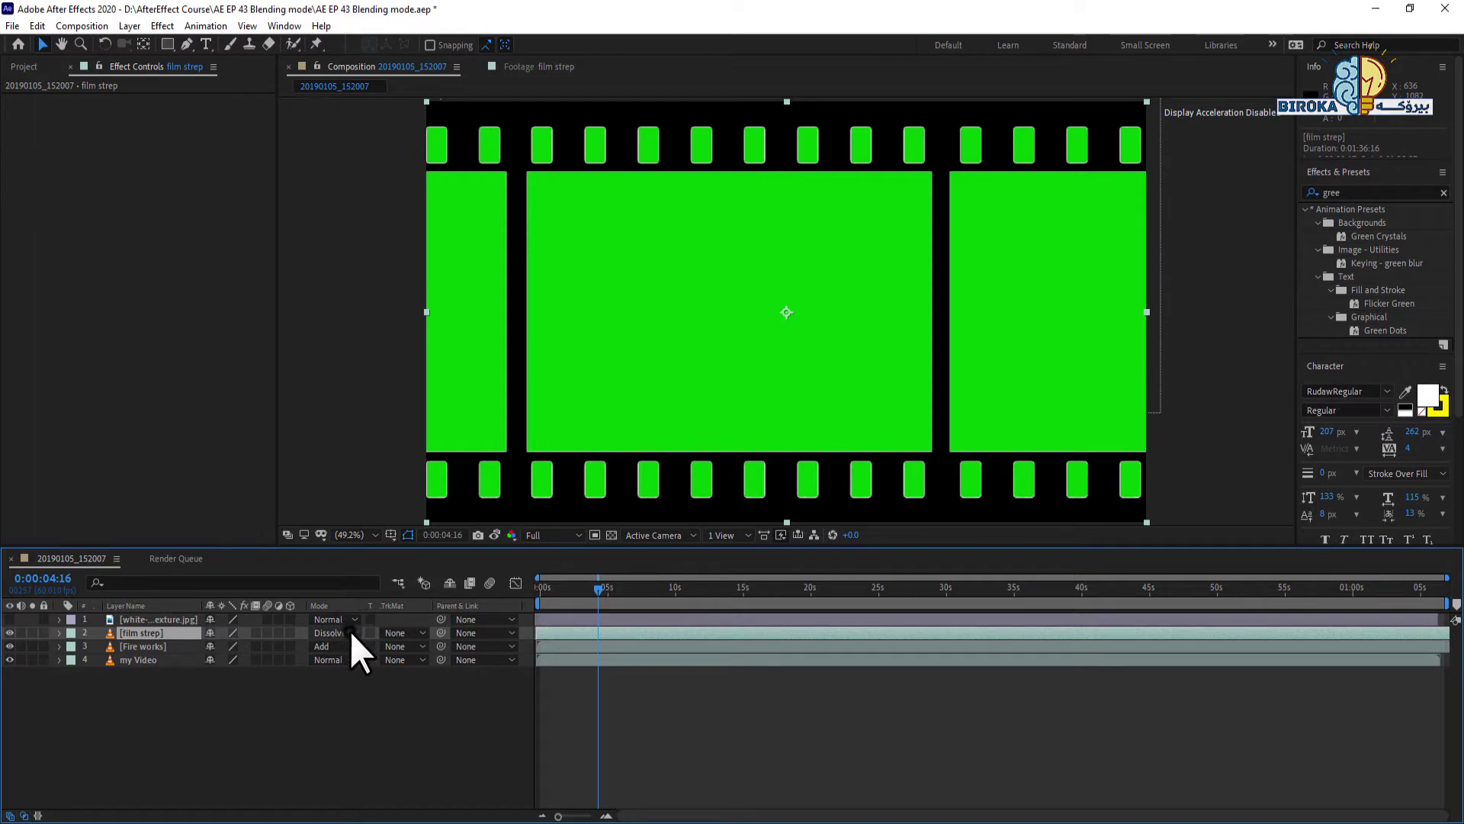
pyautogui.click(349, 633)
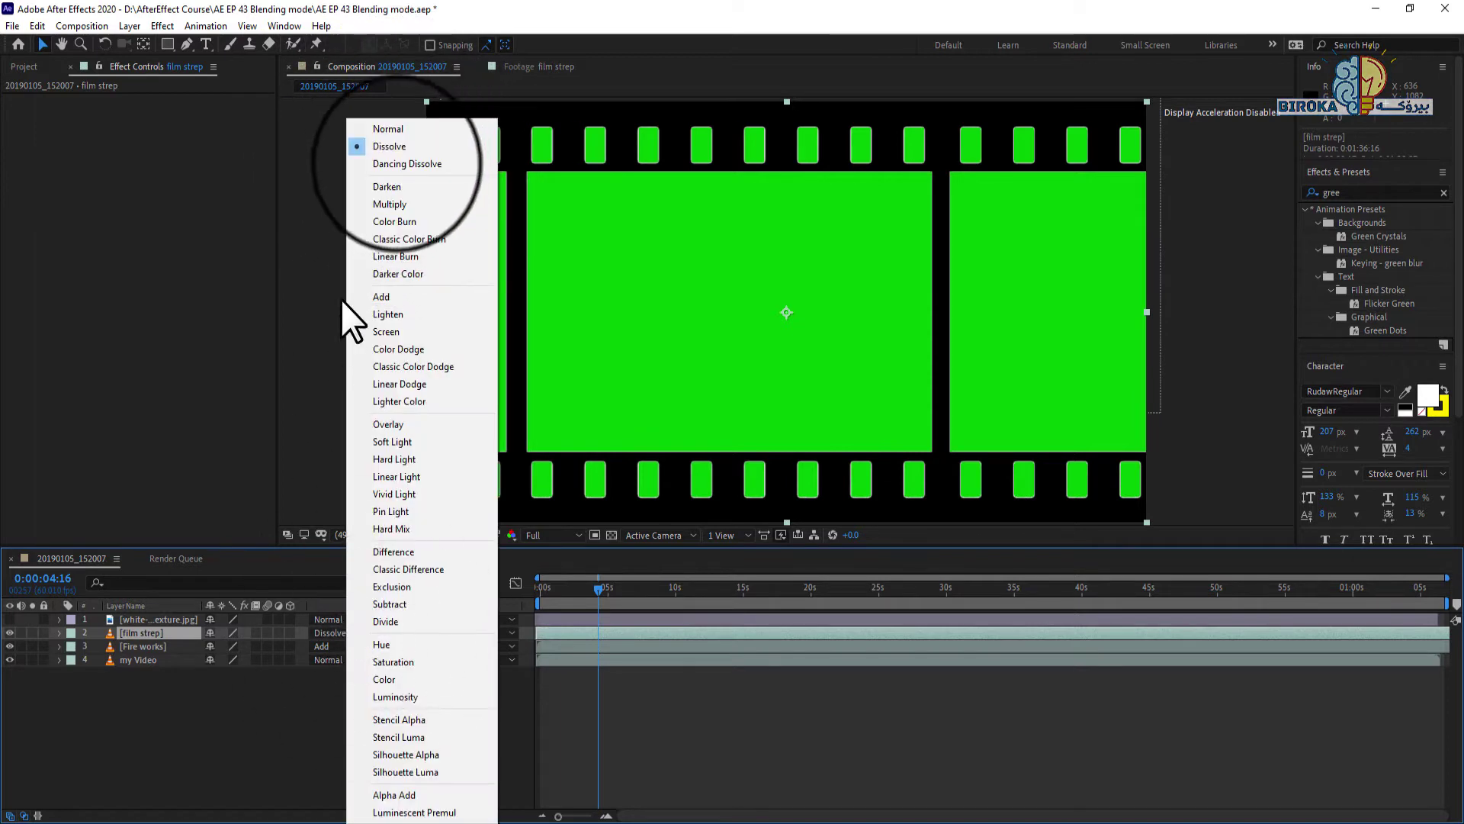
pyautogui.click(397, 158)
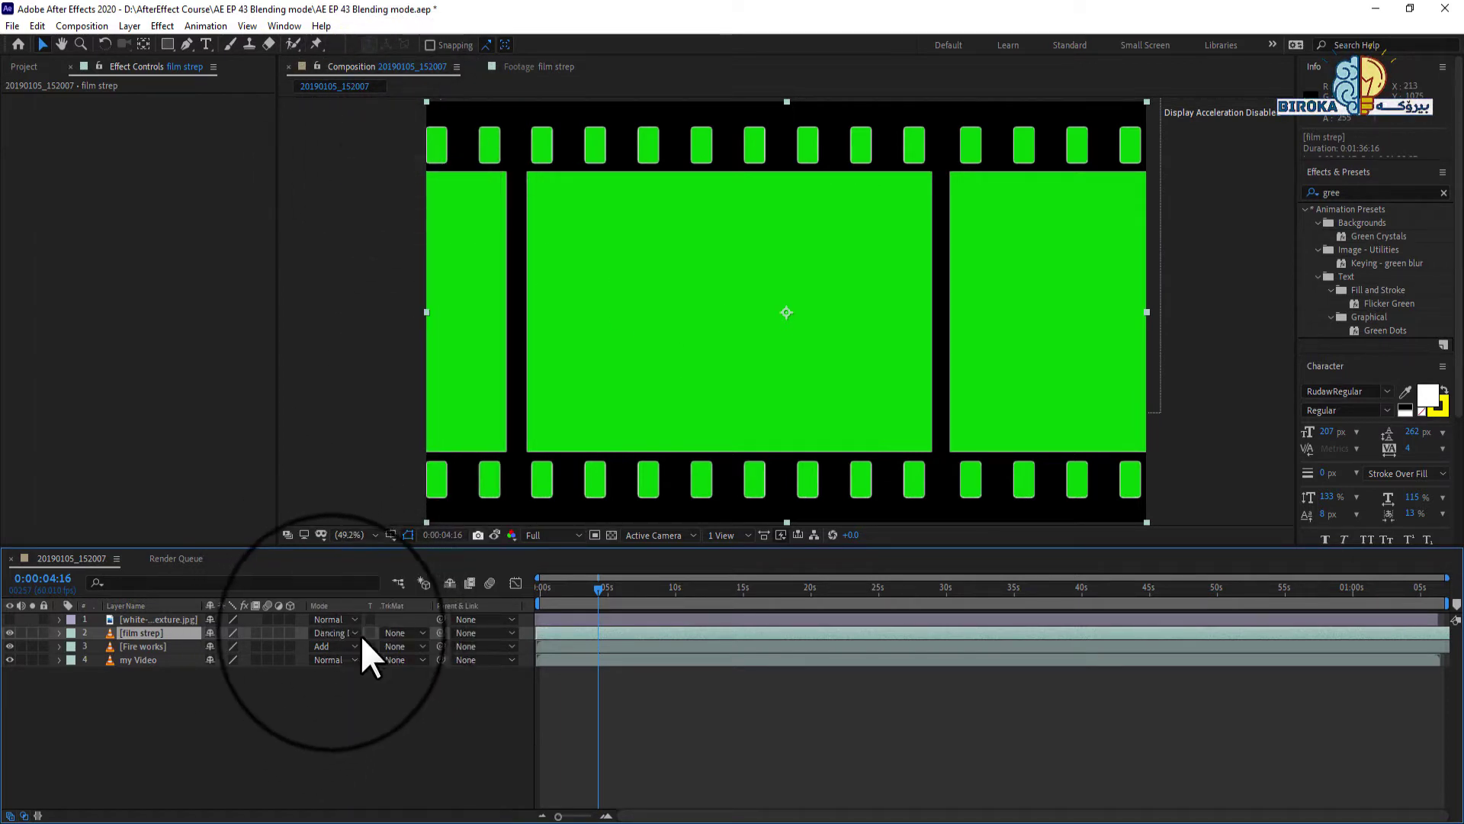
# Set the film strep layer's blending mode to Darken and preview the composite at 0:00:09:00
pyautogui.click(333, 632)
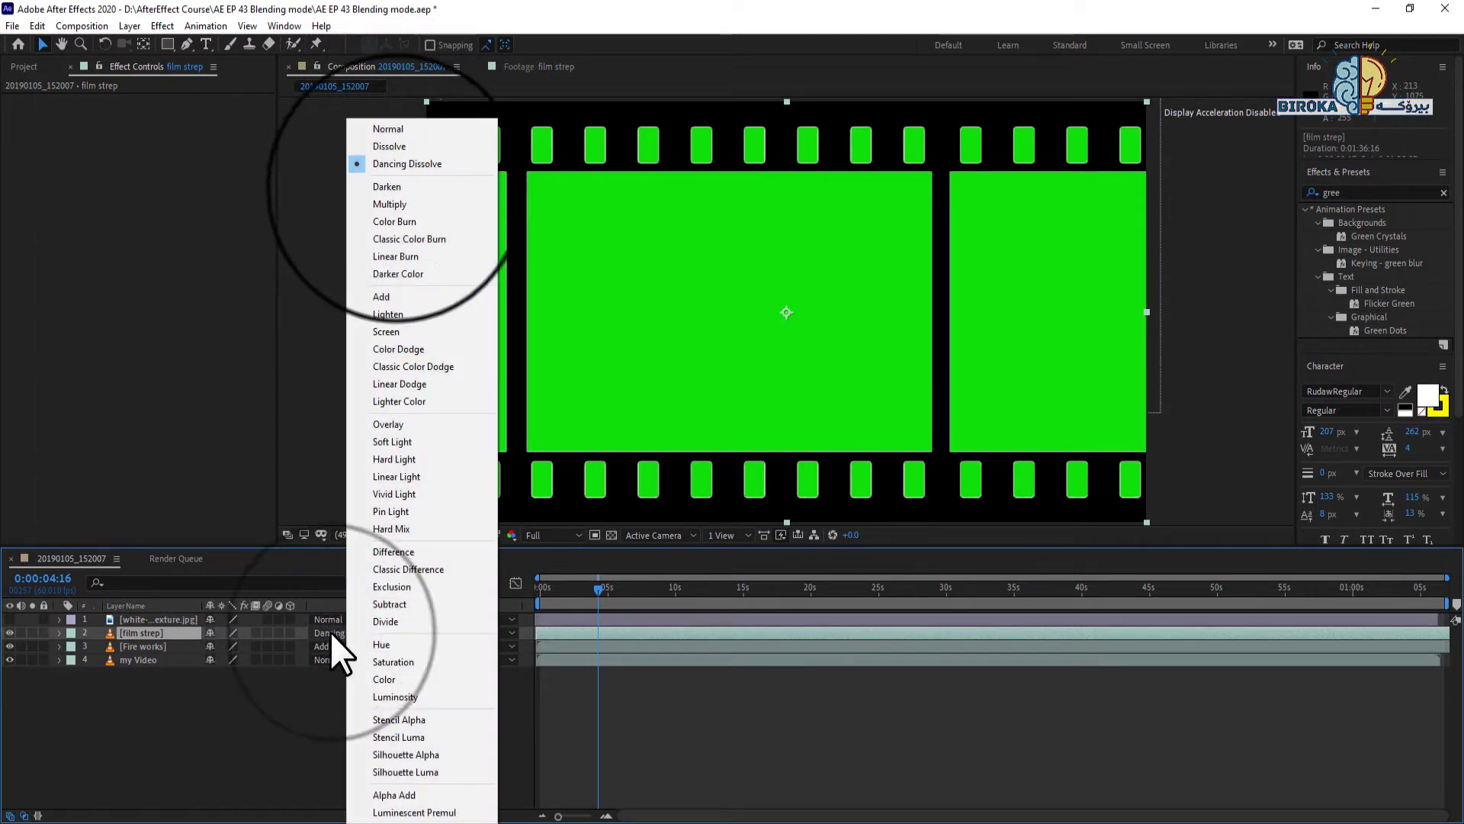
pyautogui.click(395, 187)
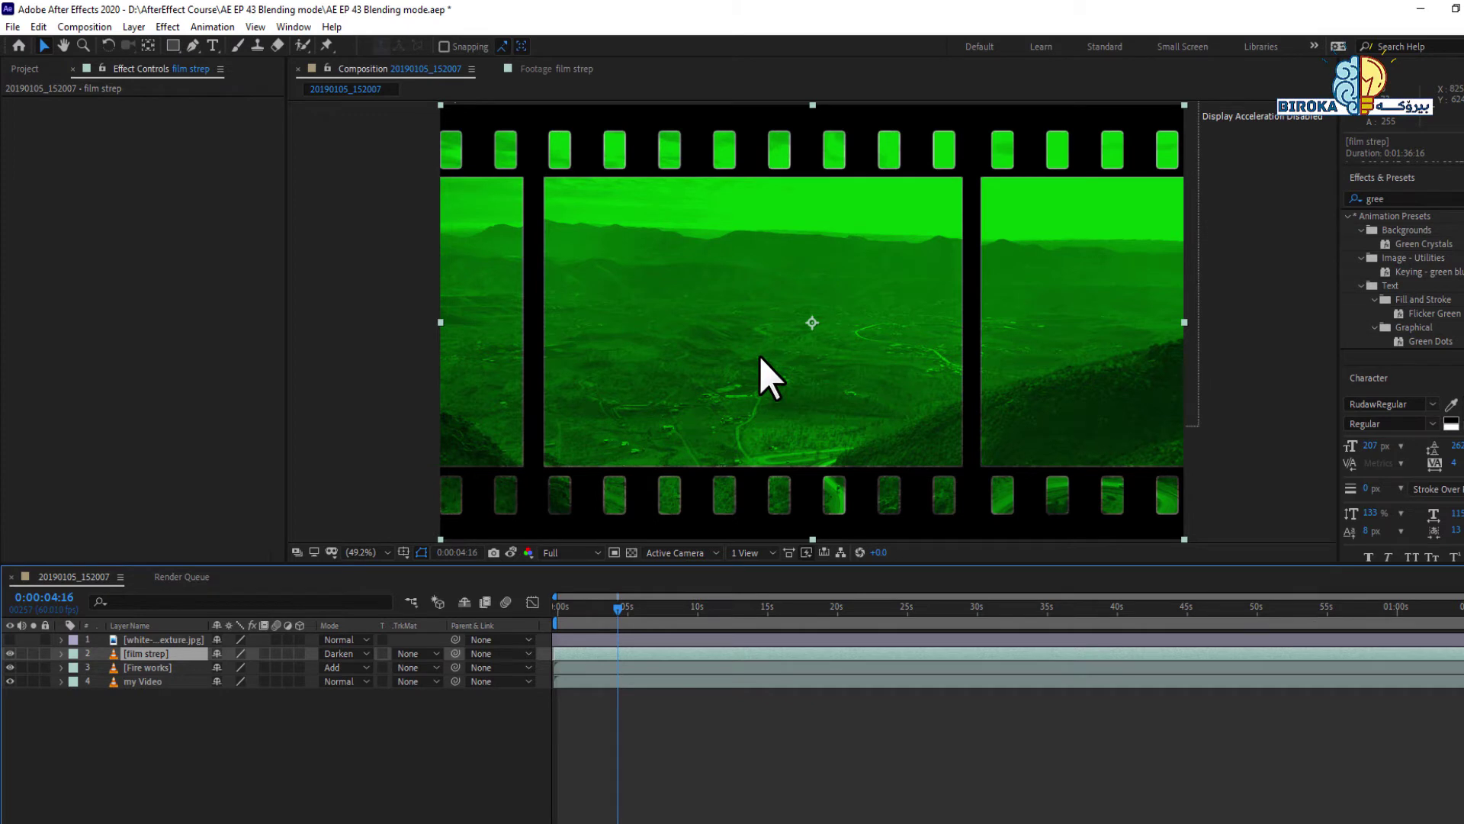
pyautogui.click(609, 668)
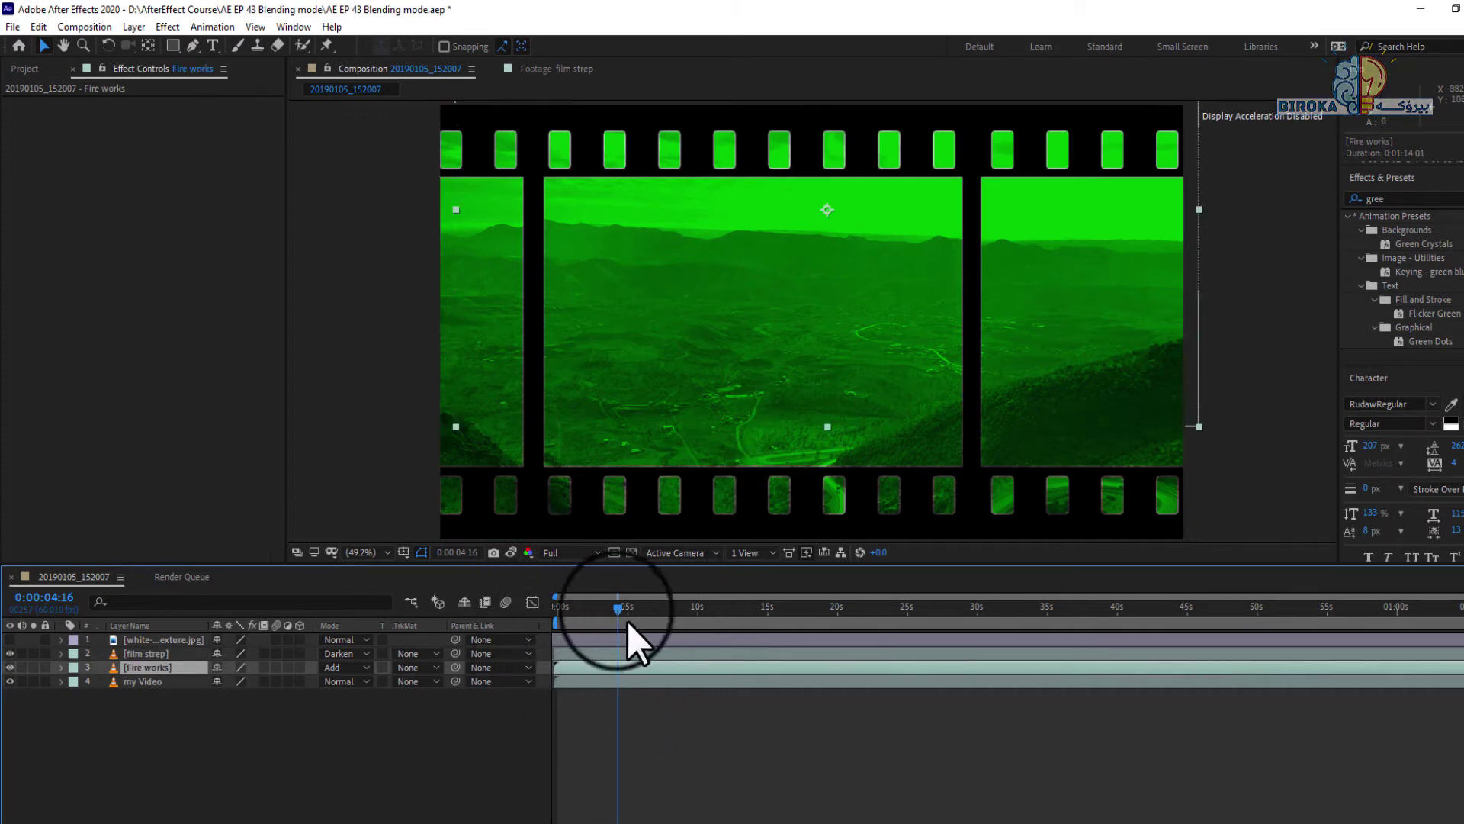
pyautogui.moveTo(667, 611); pyautogui.dragTo(684, 614)
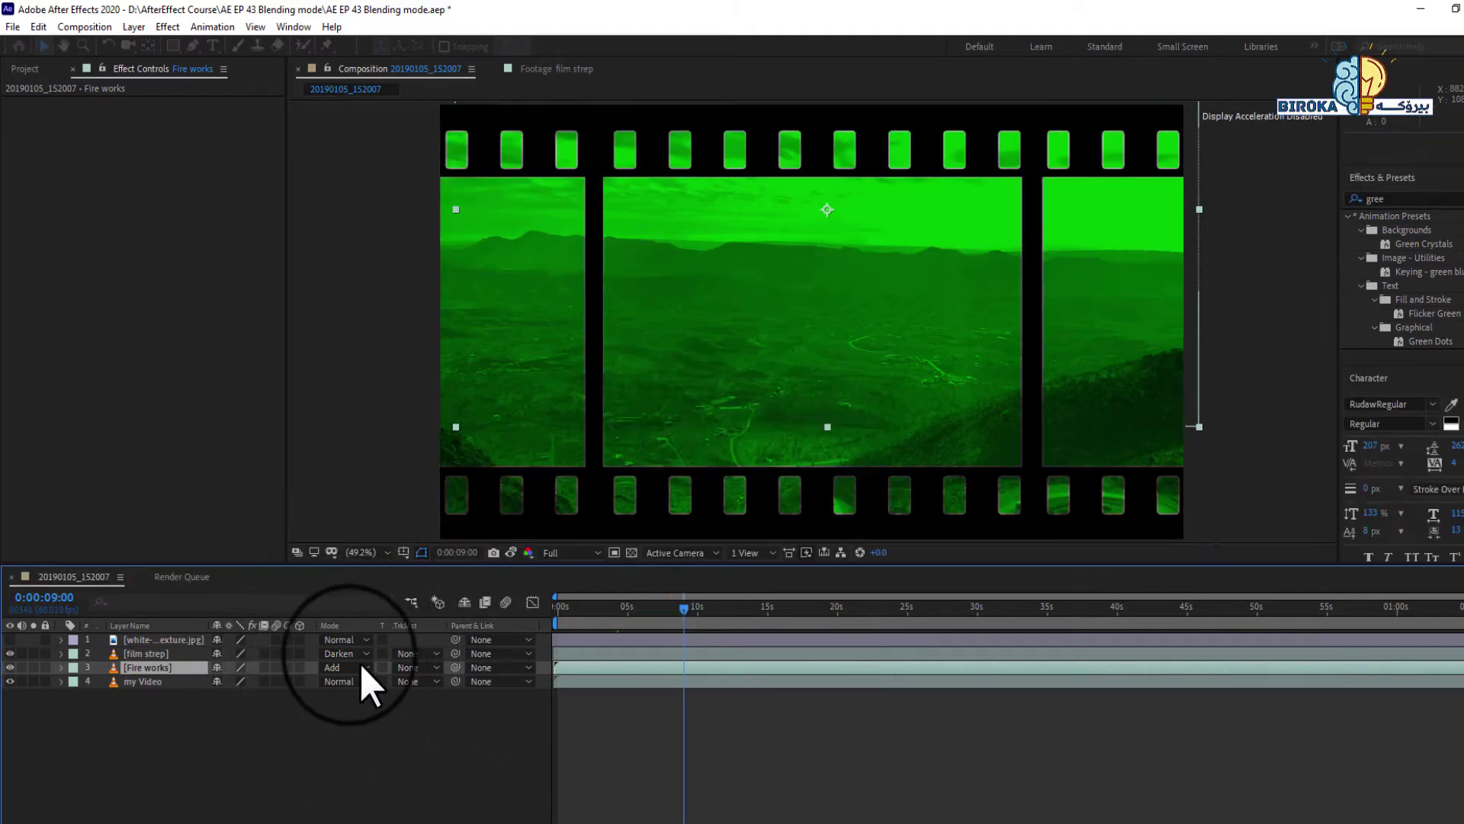
# Try the Multiply, Color Burn and Classic Color Burn blending modes on the film strep layer
pyautogui.click(348, 653)
pyautogui.click(403, 212)
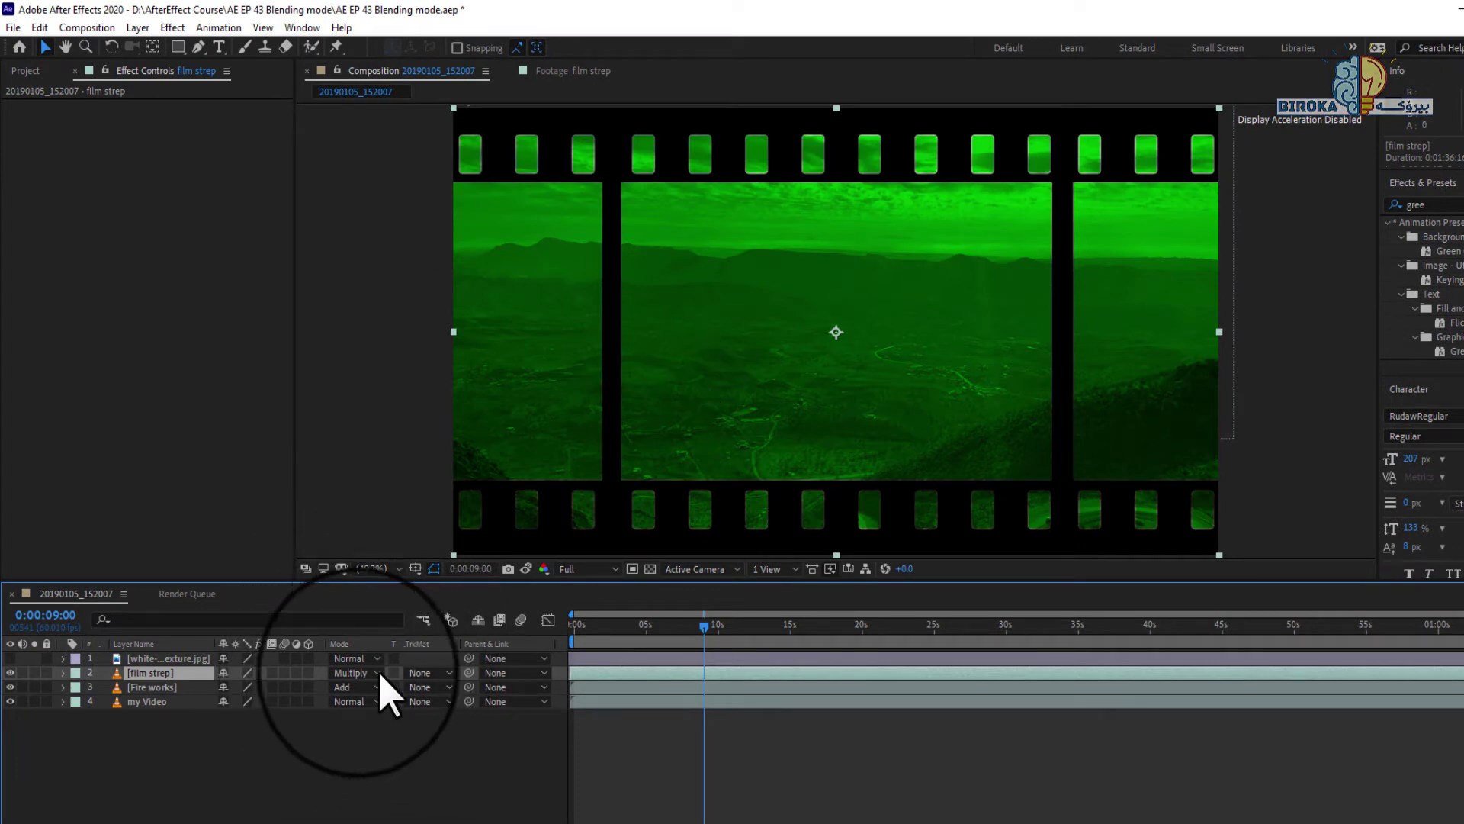
pyautogui.click(356, 673)
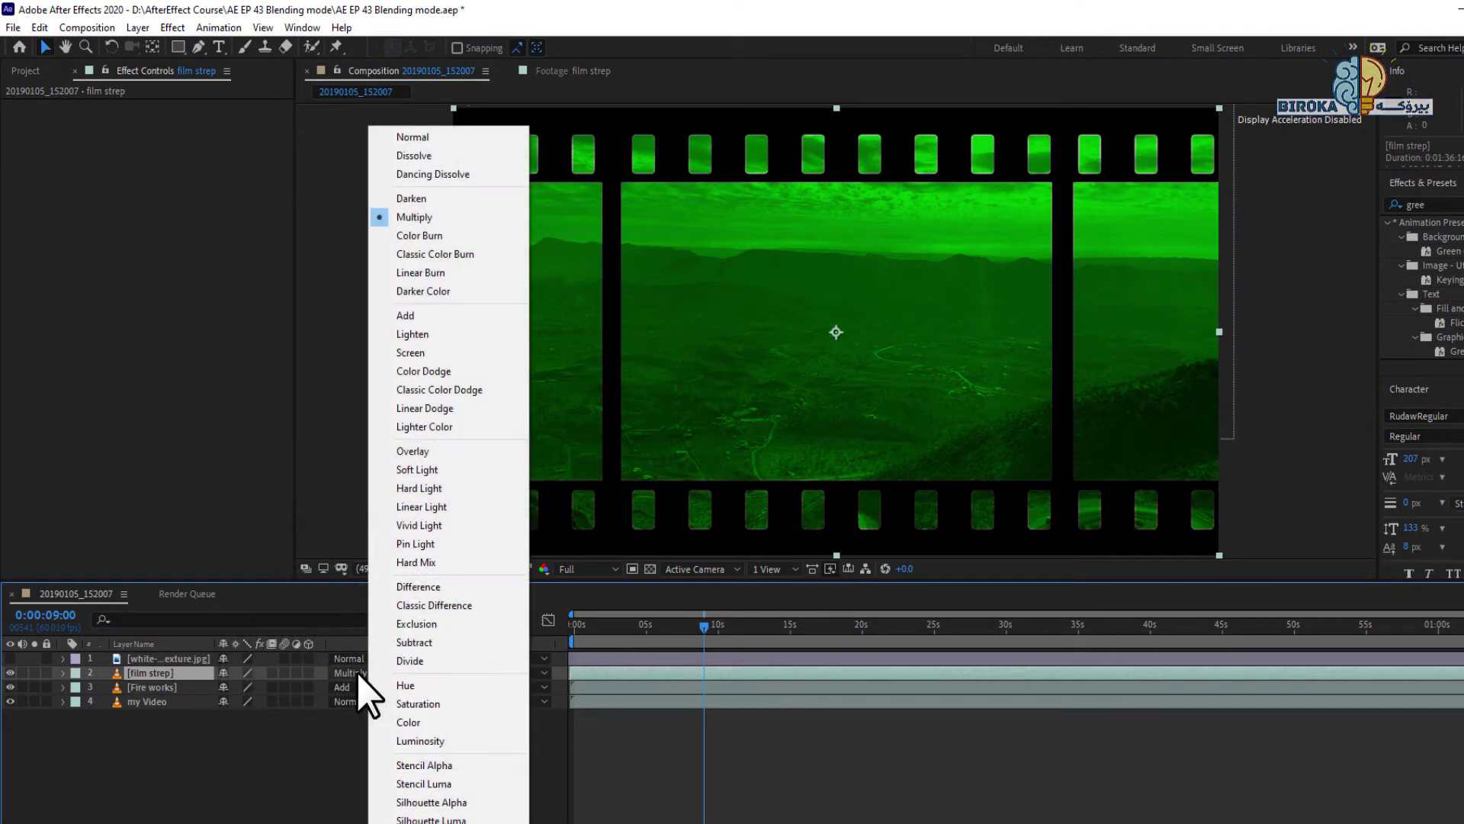
pyautogui.click(425, 236)
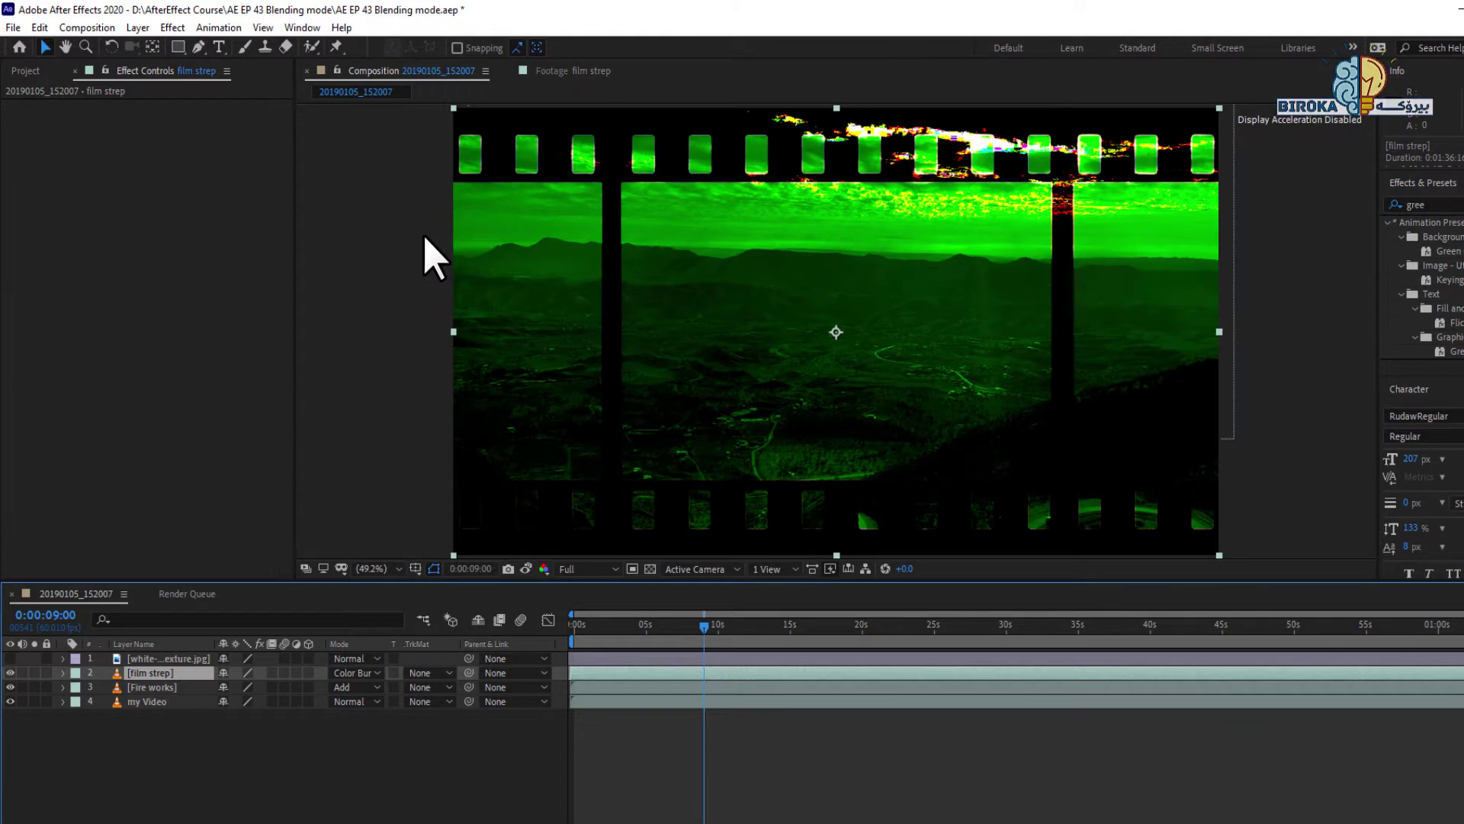
pyautogui.click(367, 674)
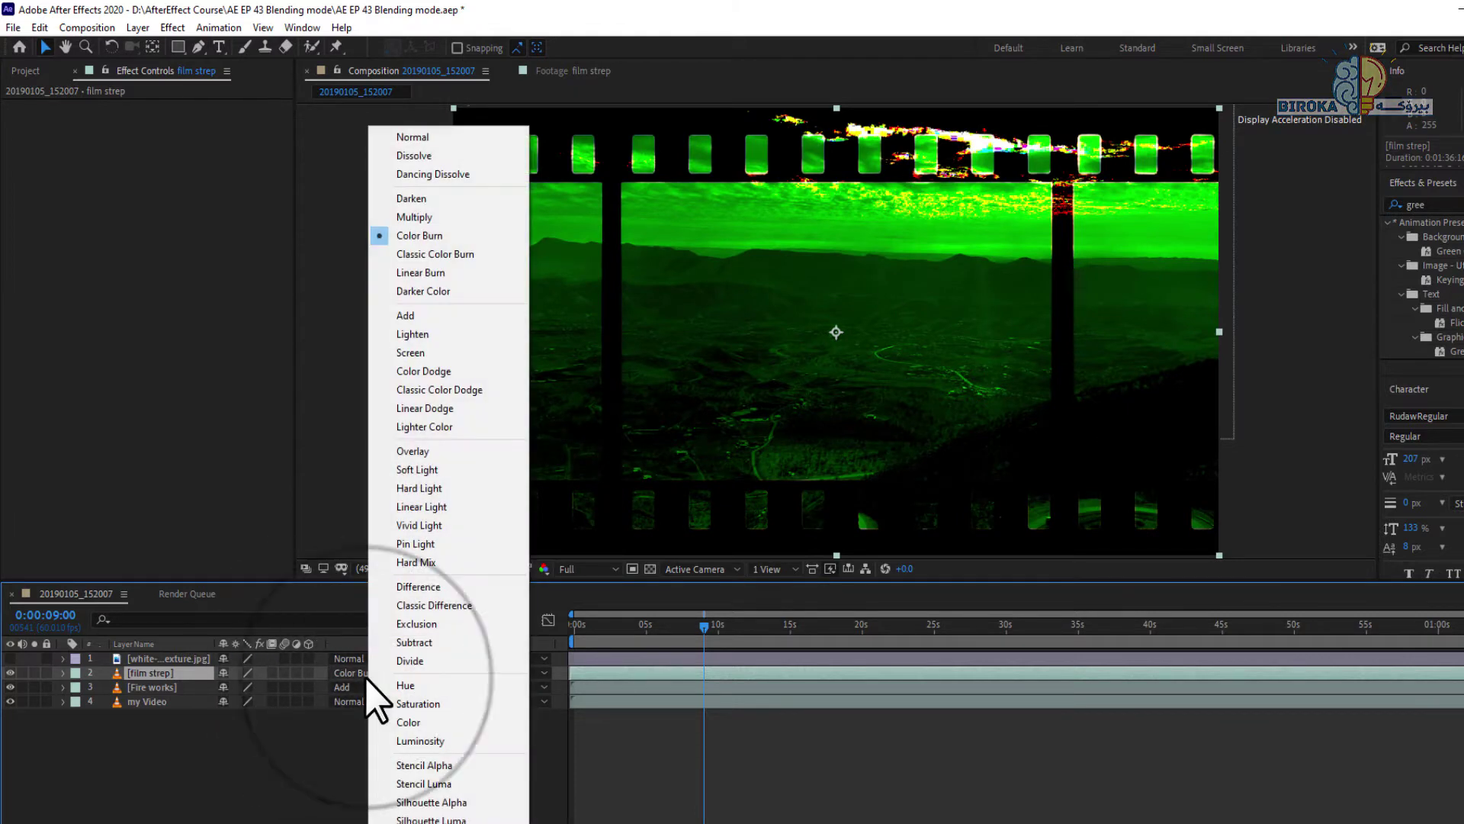
pyautogui.click(456, 255)
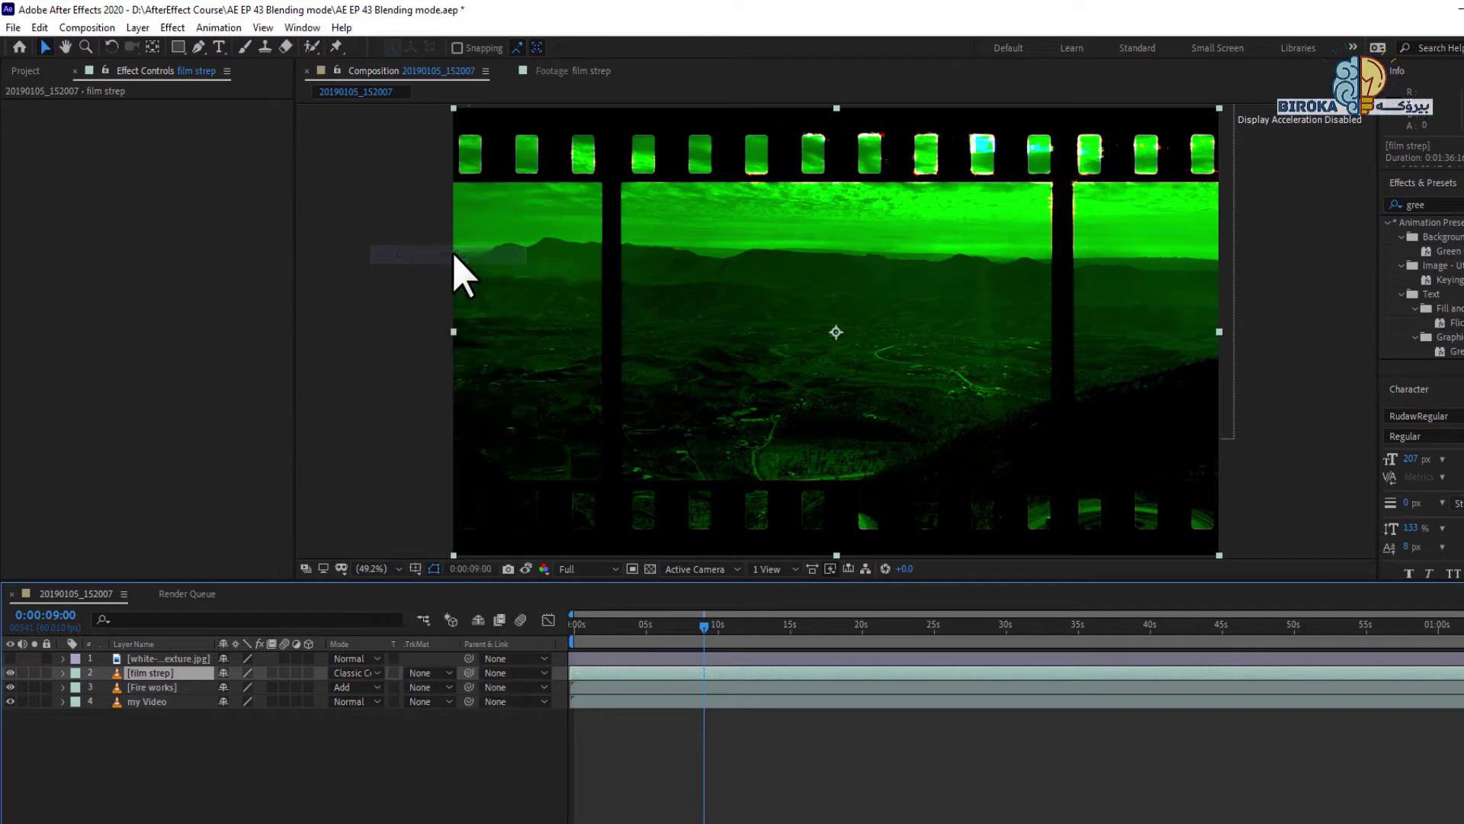
# Set the film strep layer's blending mode to Add and preview the composite at 0:00:03:22
pyautogui.click(356, 672)
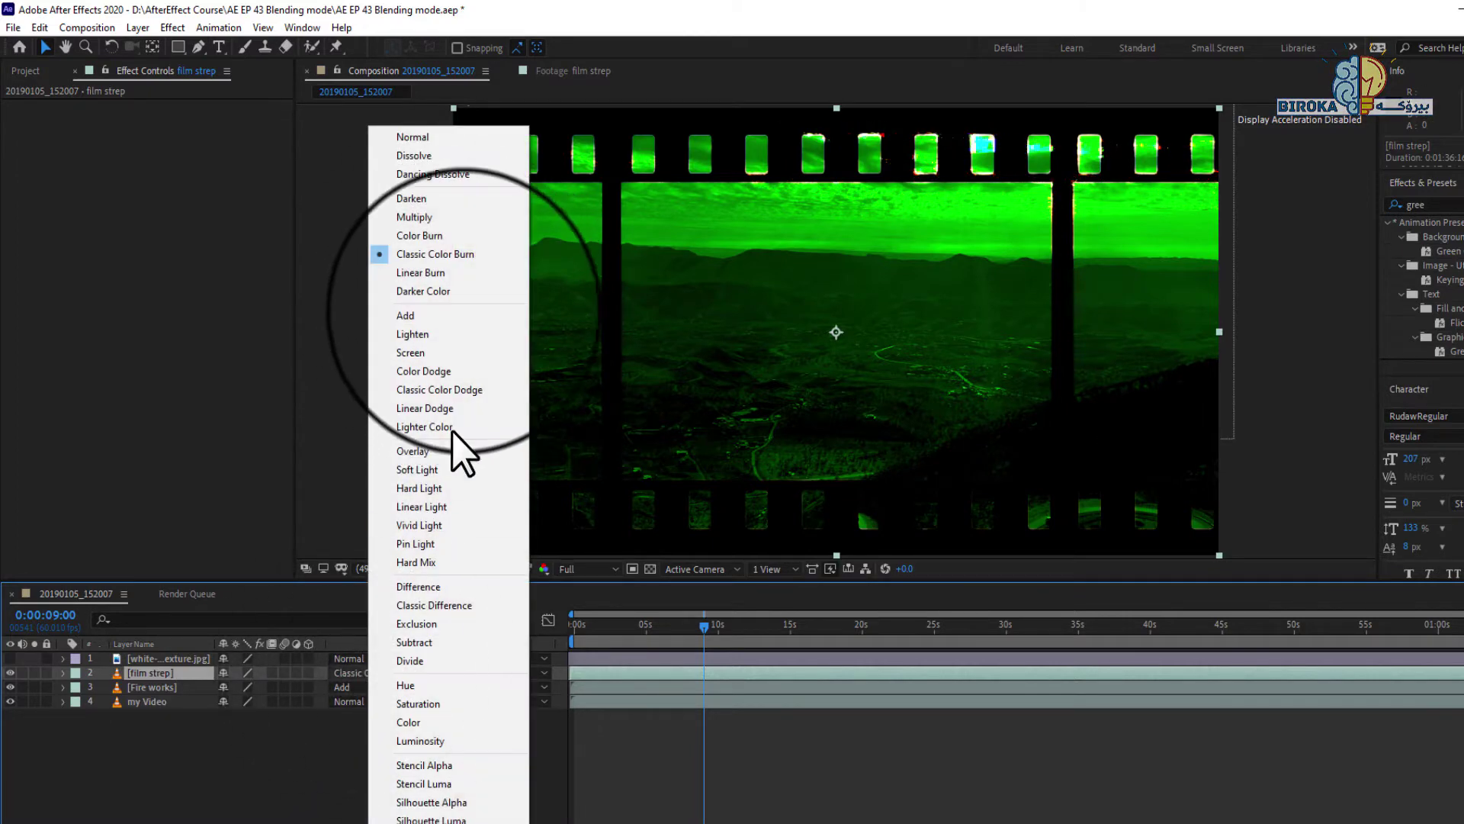
pyautogui.click(466, 316)
pyautogui.click(638, 636)
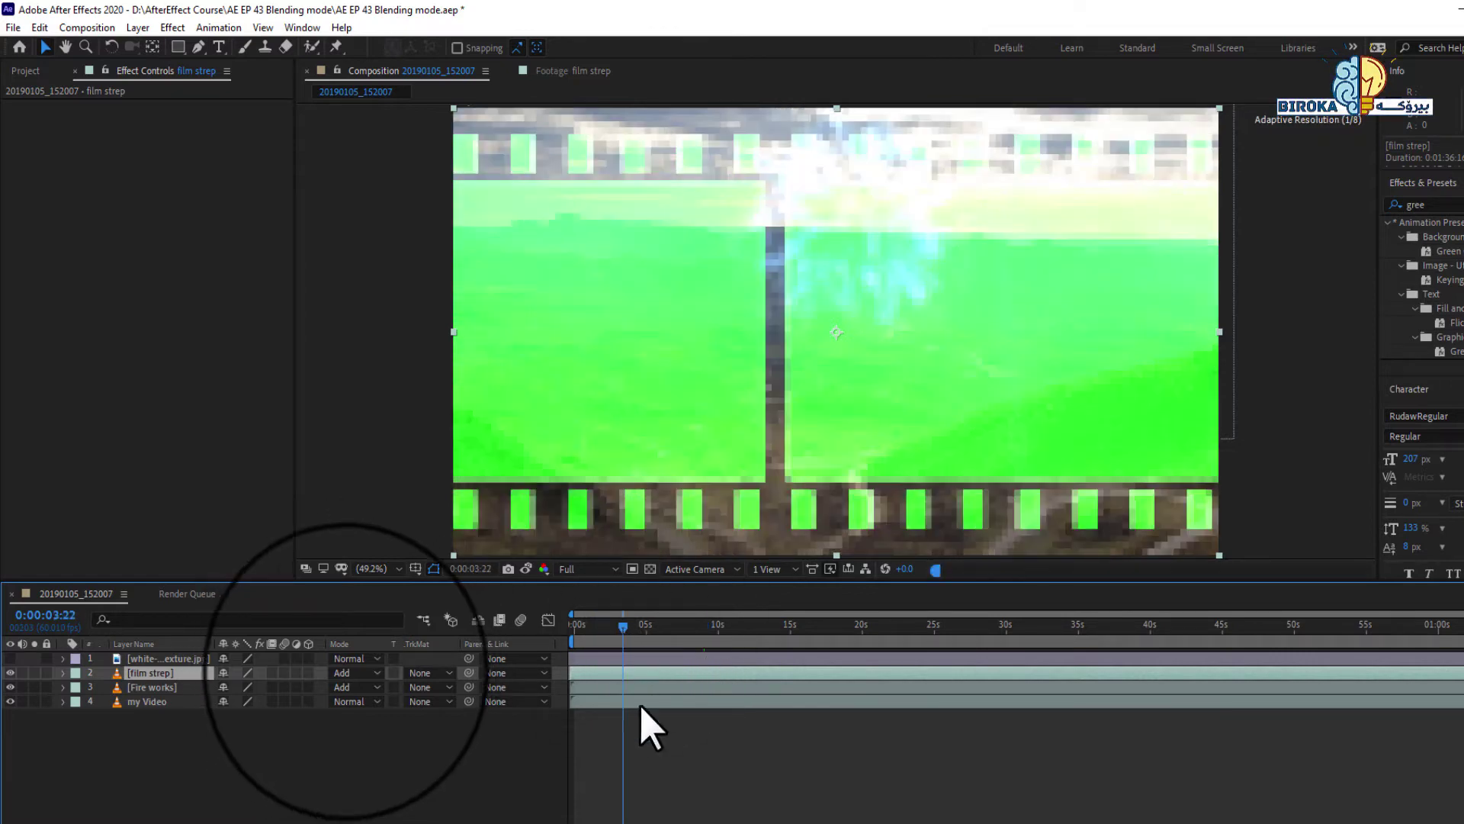
pyautogui.click(345, 672)
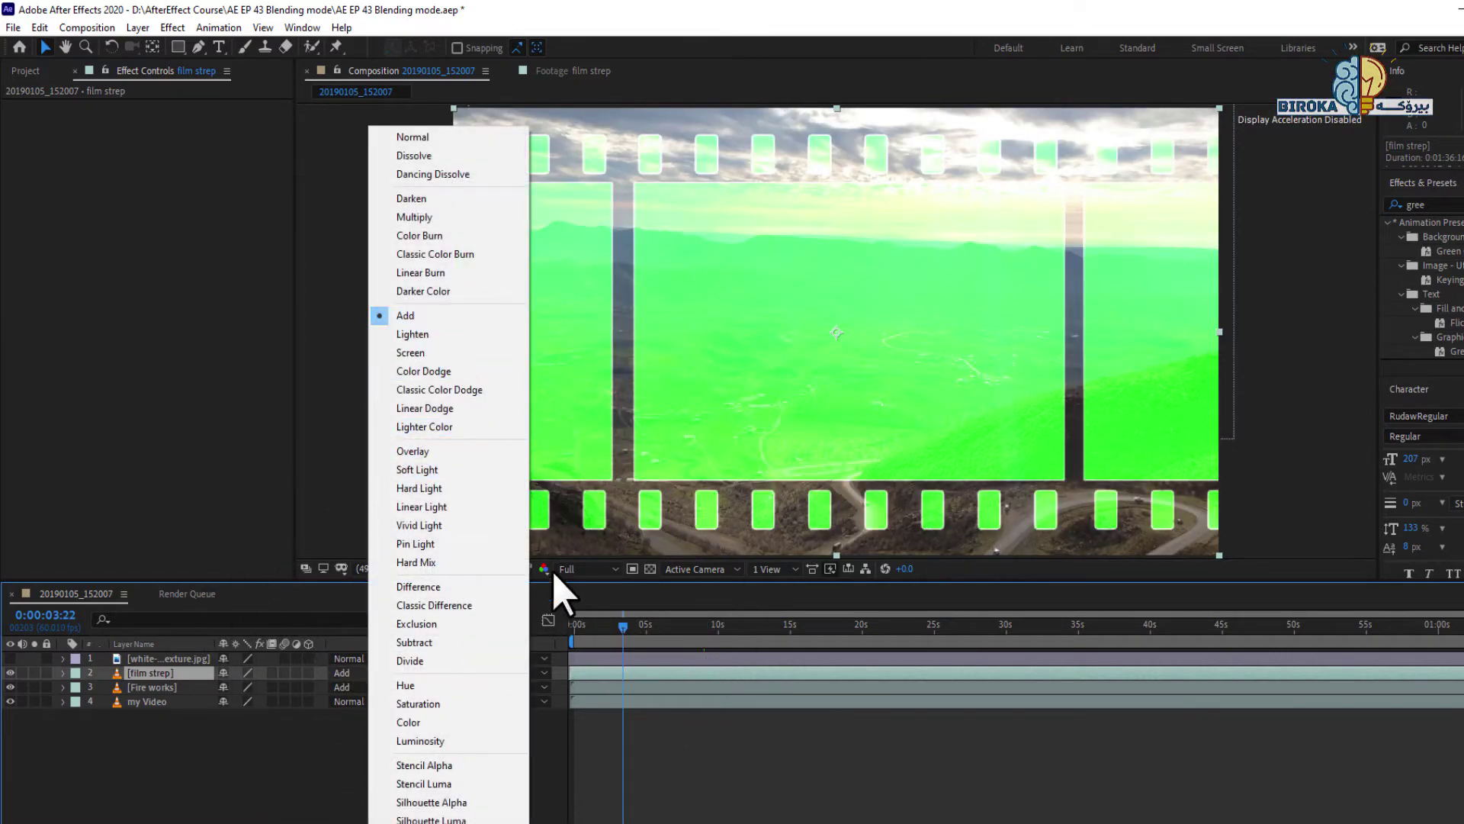
pyautogui.click(650, 507)
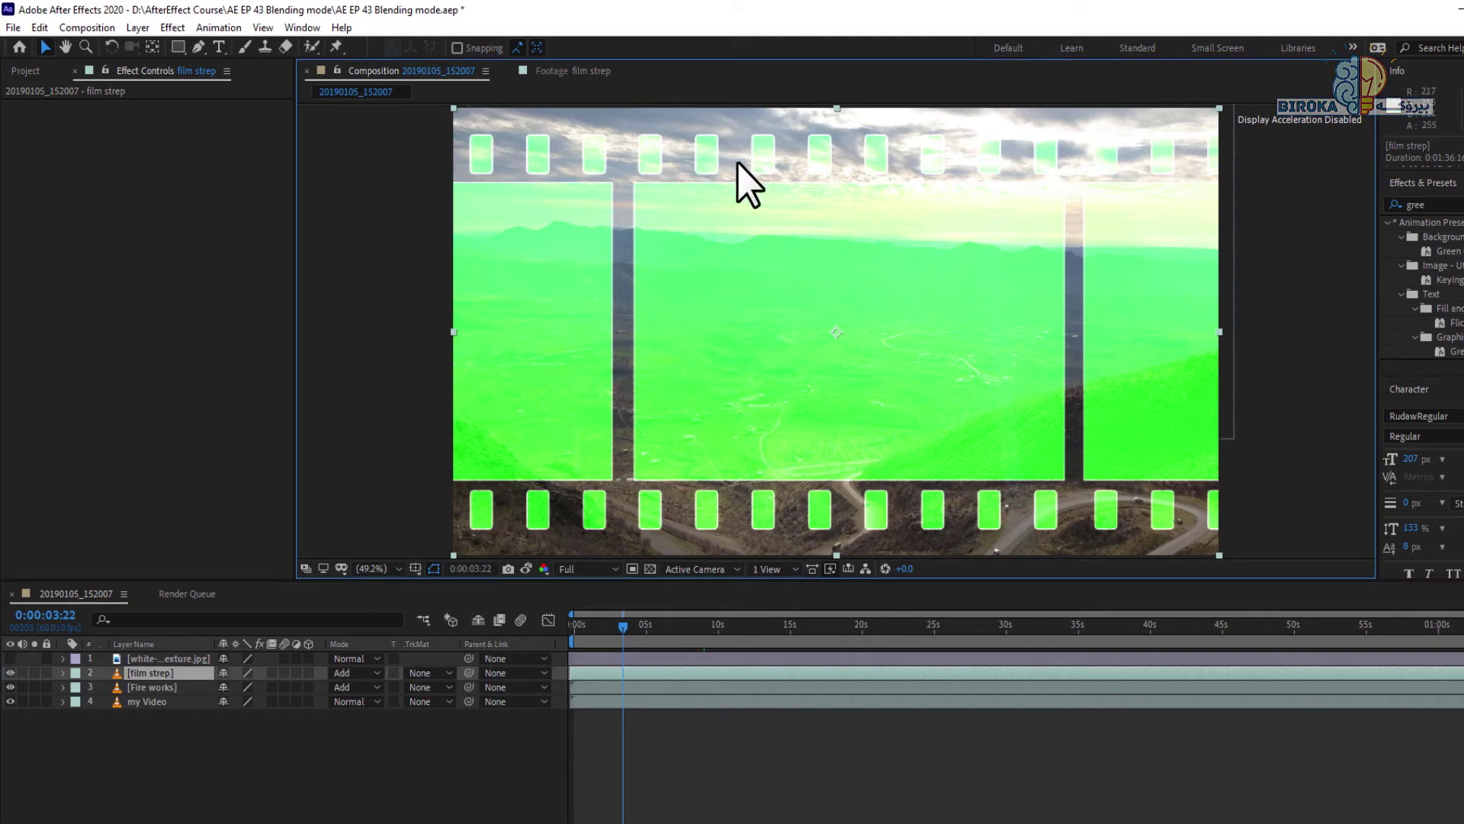
pyautogui.click(351, 673)
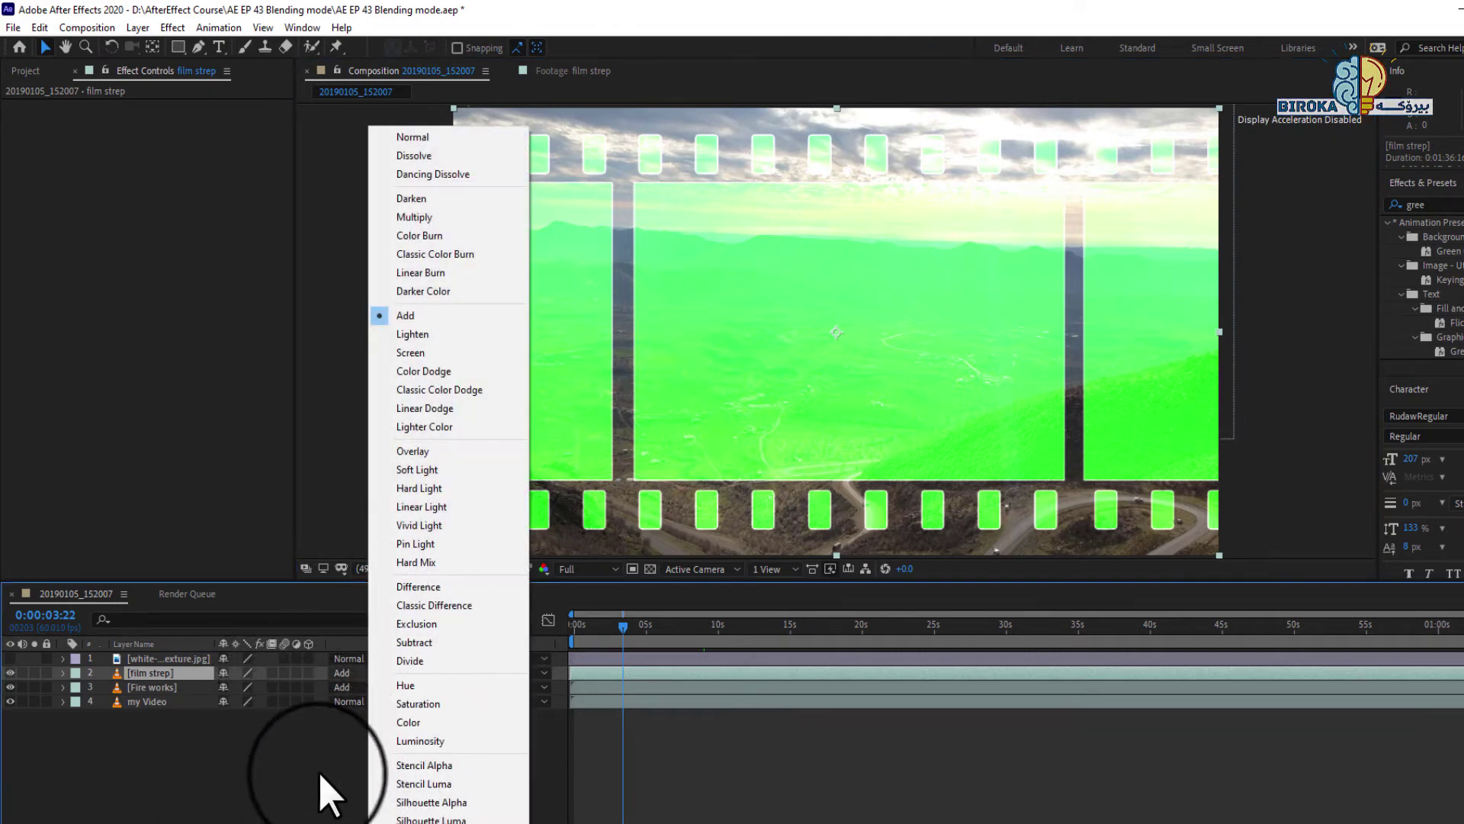
pyautogui.click(320, 772)
# Try the Screen and Overlay blending modes on the film strep layer
pyautogui.click(365, 674)
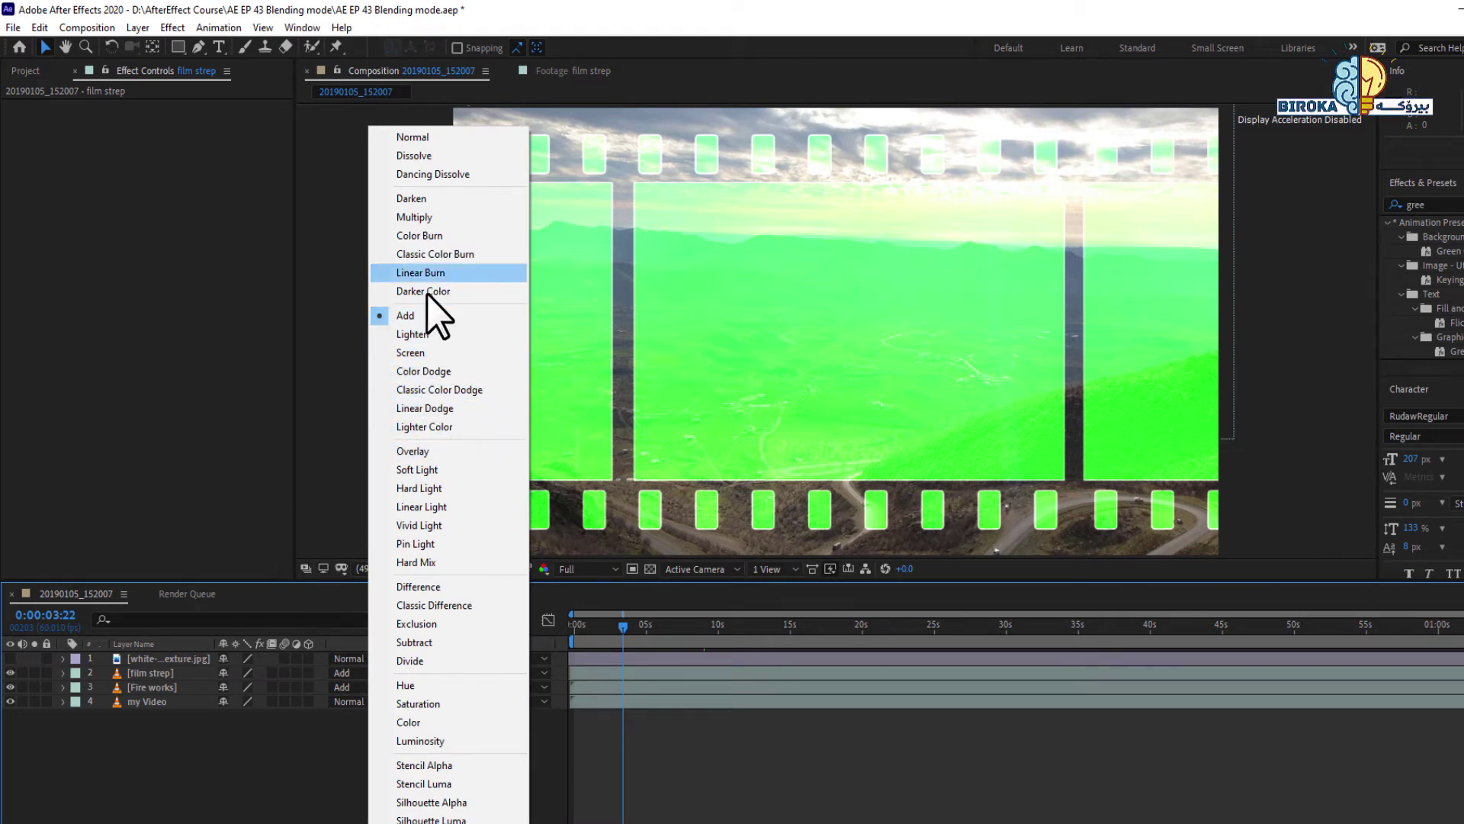
pyautogui.click(418, 353)
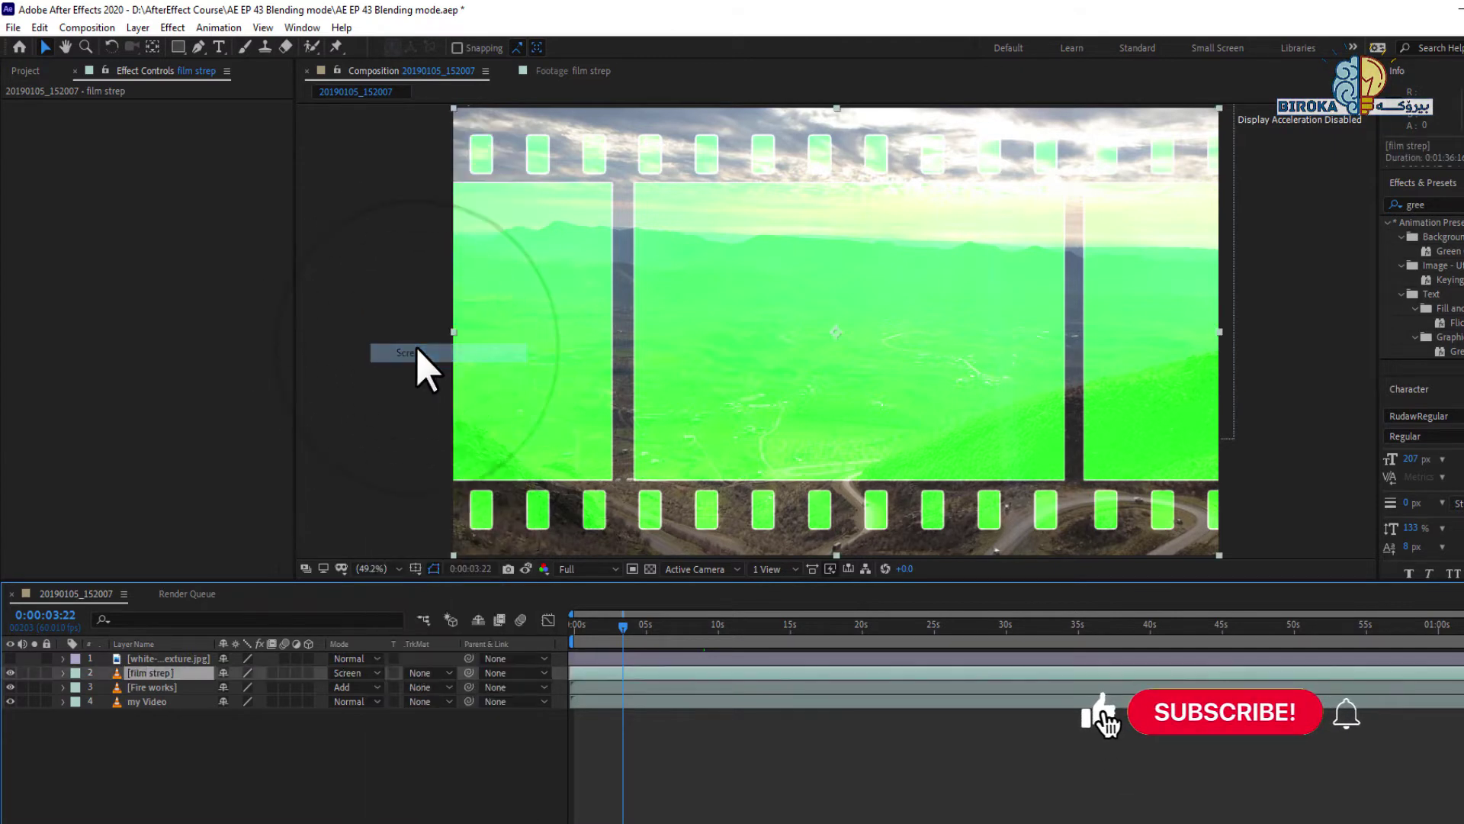
pyautogui.click(355, 672)
pyautogui.click(416, 451)
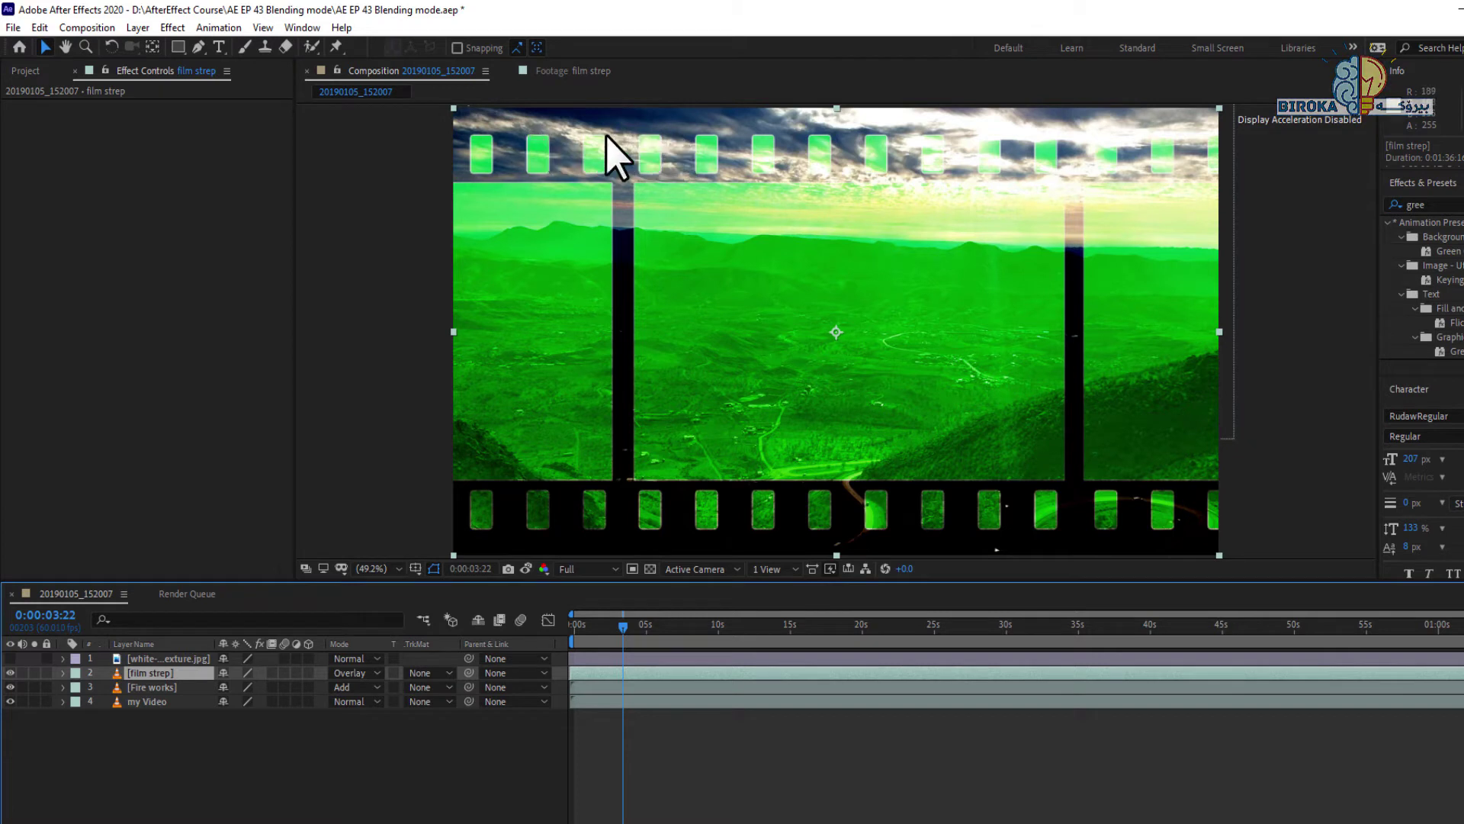
# Move the current time to 0:00:11:55 and set the film strep layer's blending mode to Soft Light
pyautogui.click(658, 630)
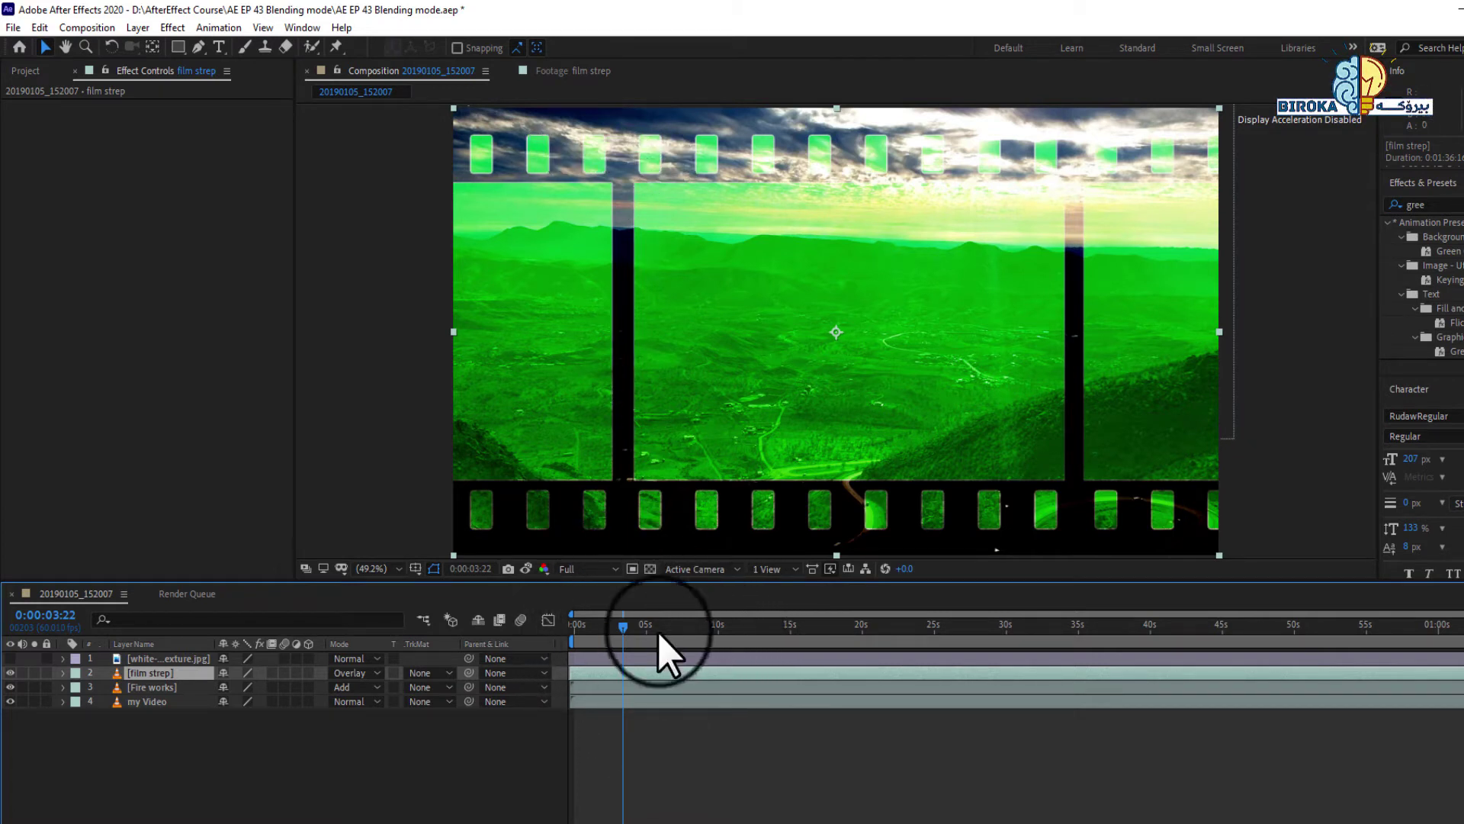
pyautogui.click(747, 630)
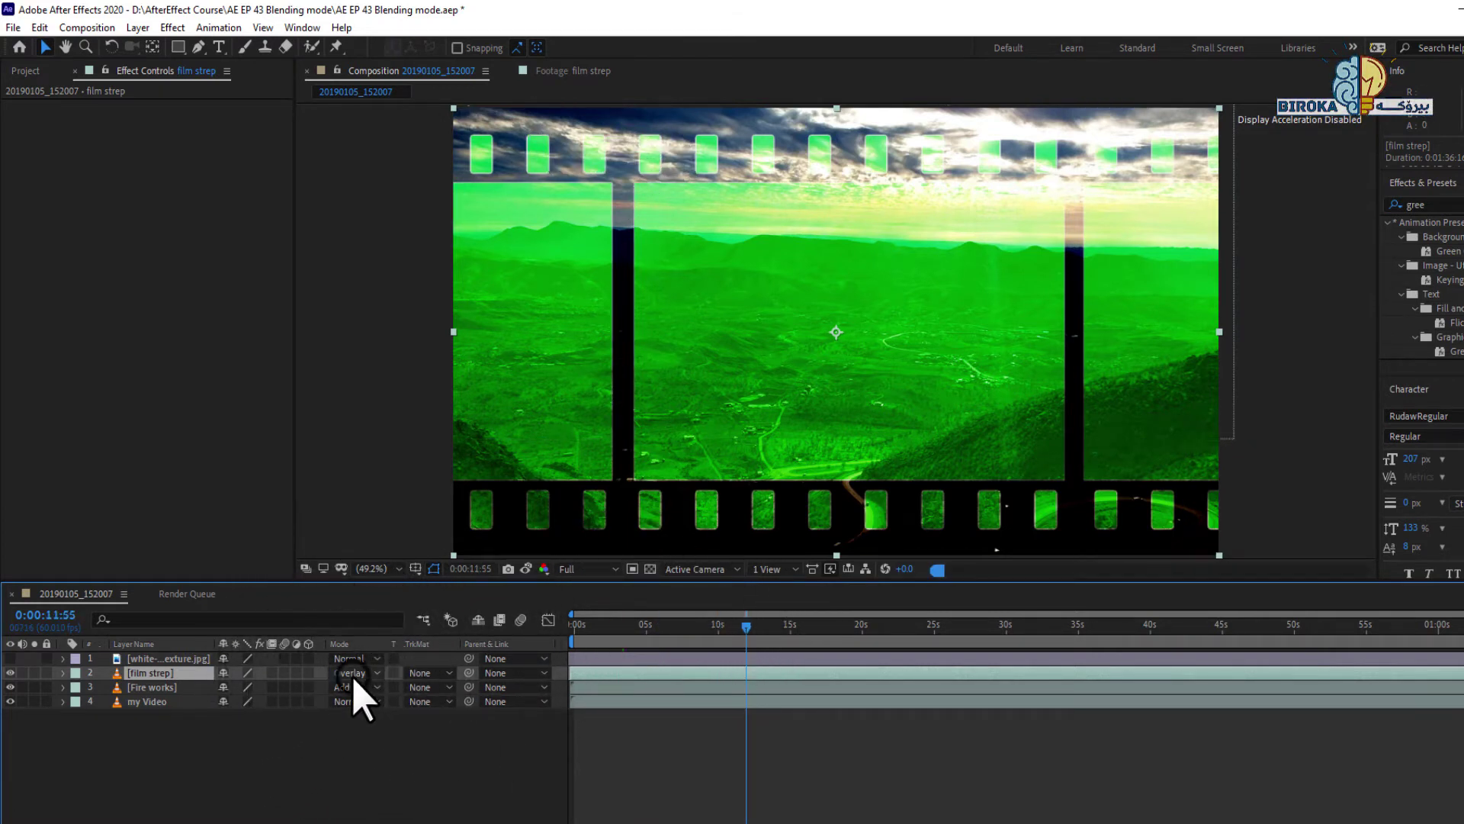
pyautogui.click(358, 673)
pyautogui.click(457, 470)
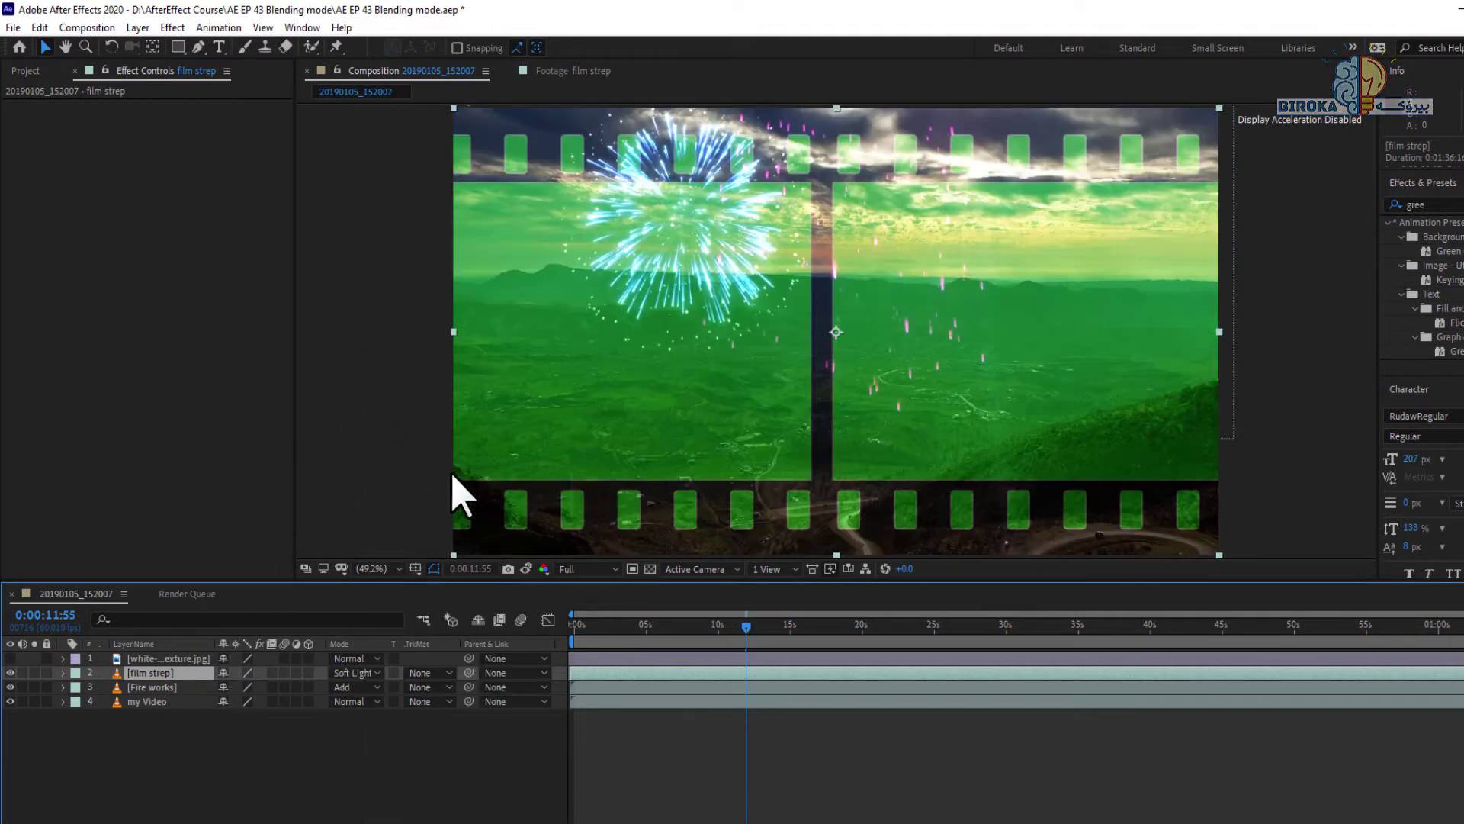
# Try the Pin Light and Difference blending modes on the film strep layer and play back the Difference composite
pyautogui.click(355, 672)
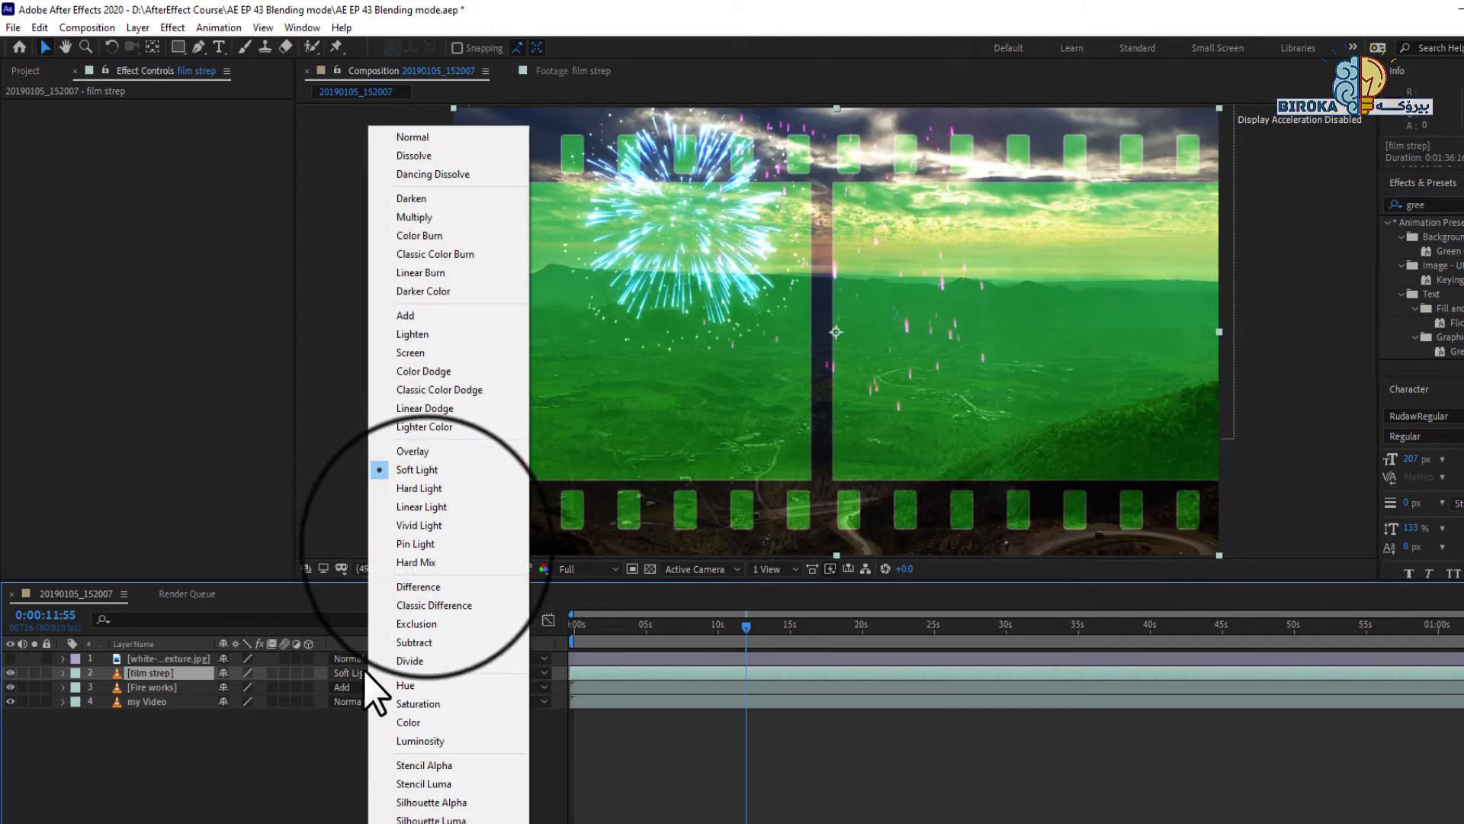
pyautogui.click(418, 544)
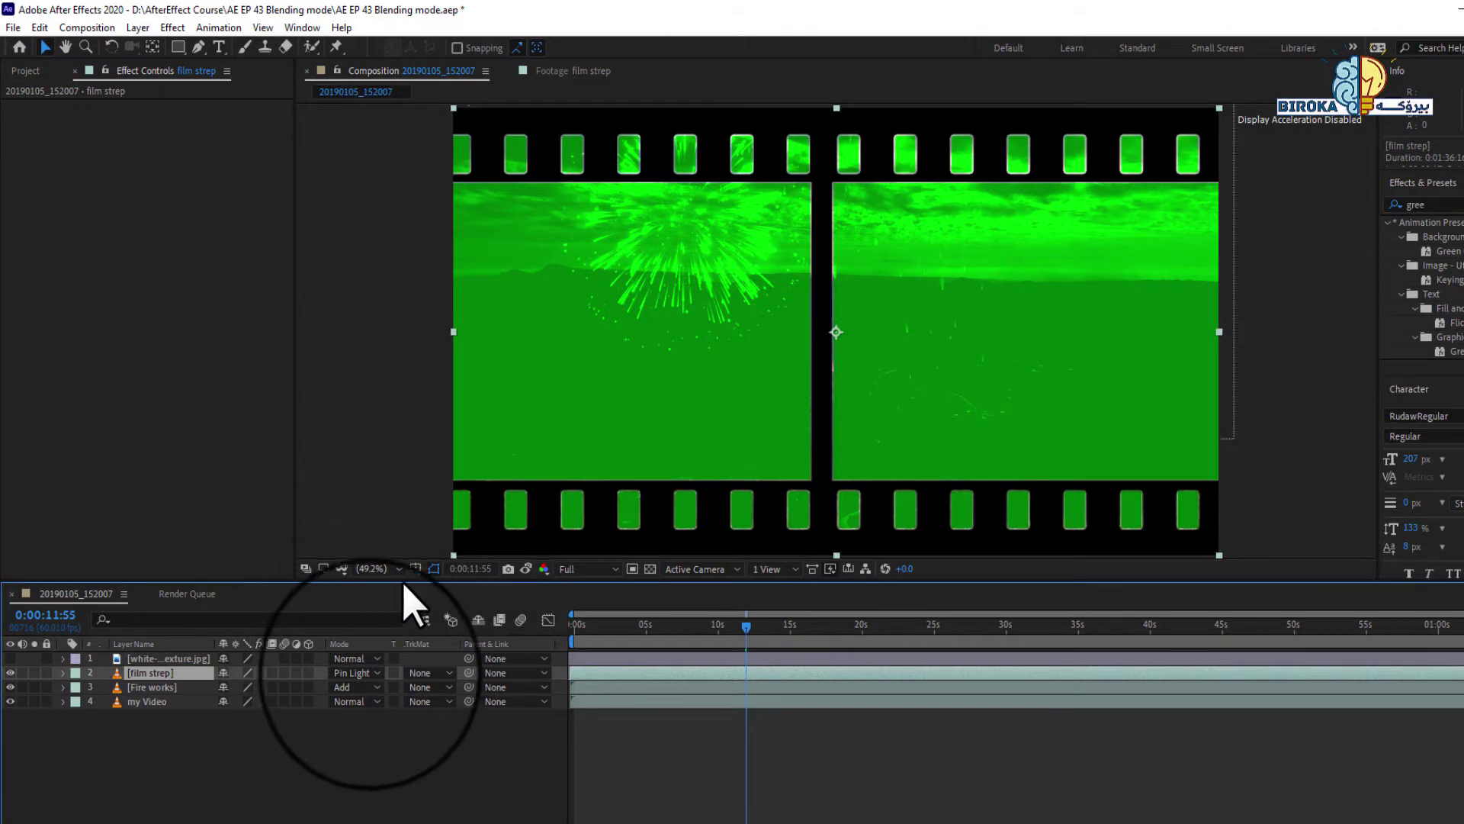
pyautogui.click(374, 674)
pyautogui.click(427, 591)
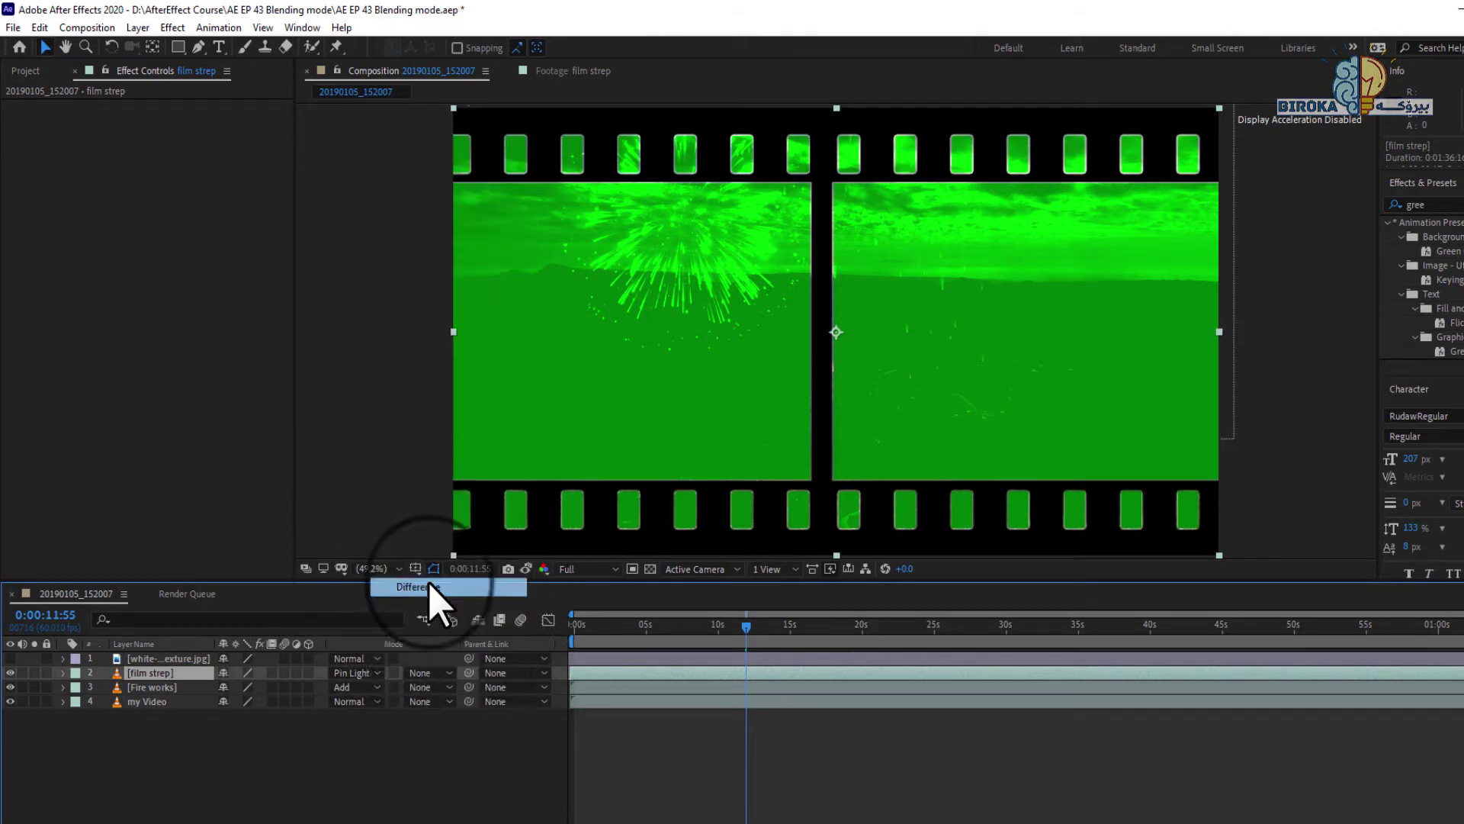
pyautogui.press('space')
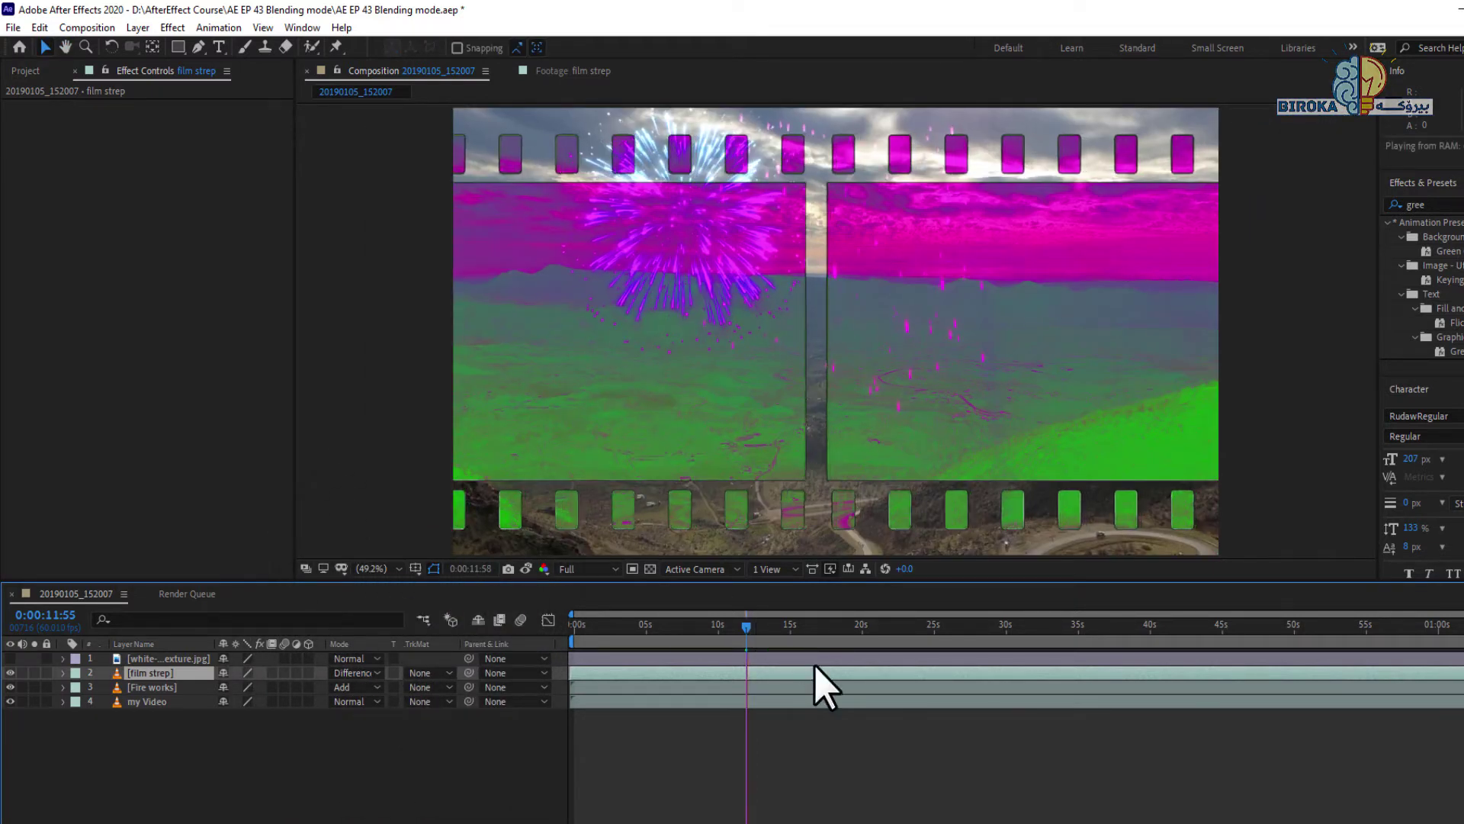
pyautogui.press('space')
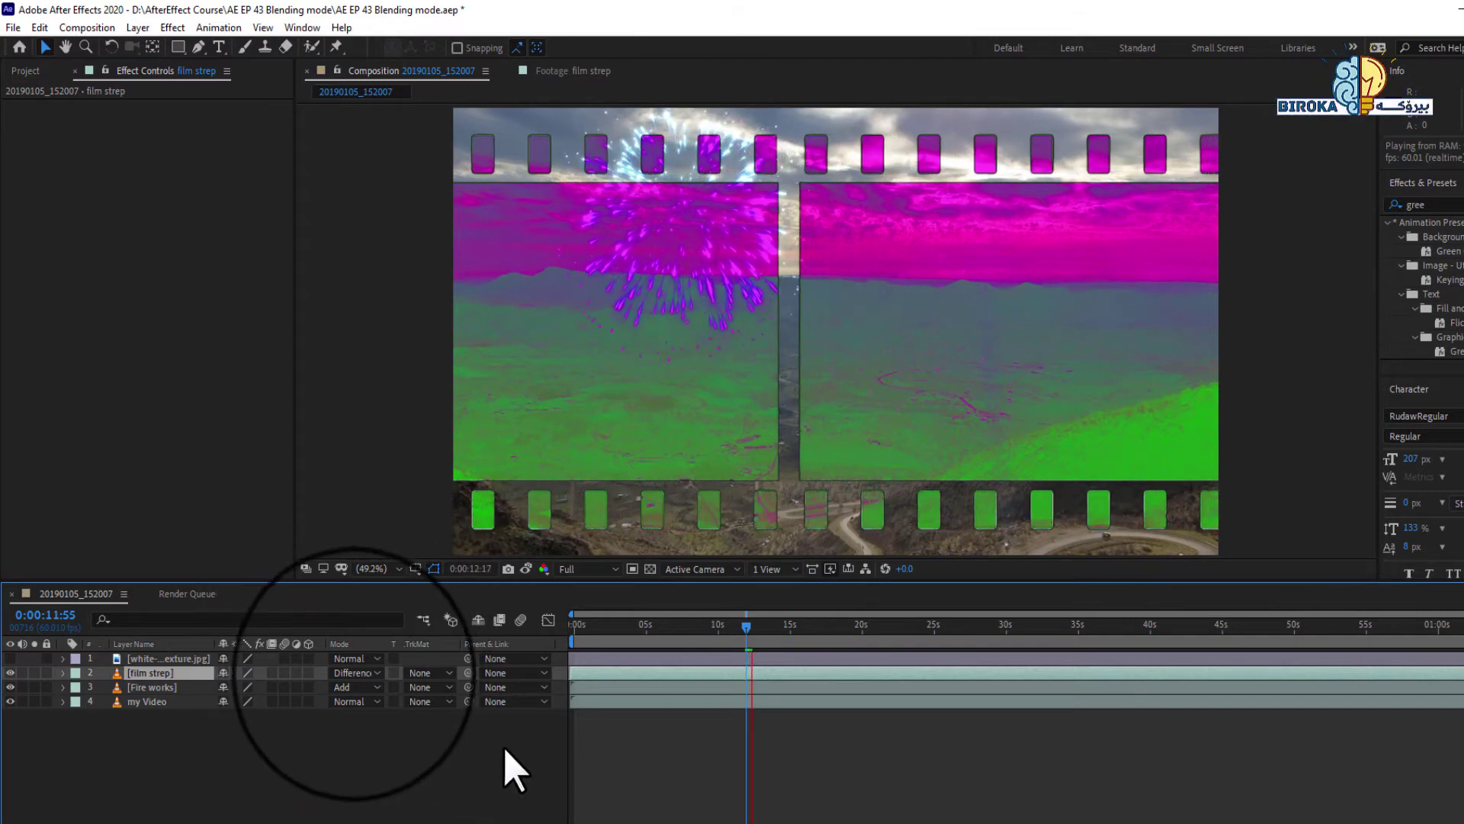
# Try the Classic Difference and Hue blending modes on the film strep layer
pyautogui.click(353, 674)
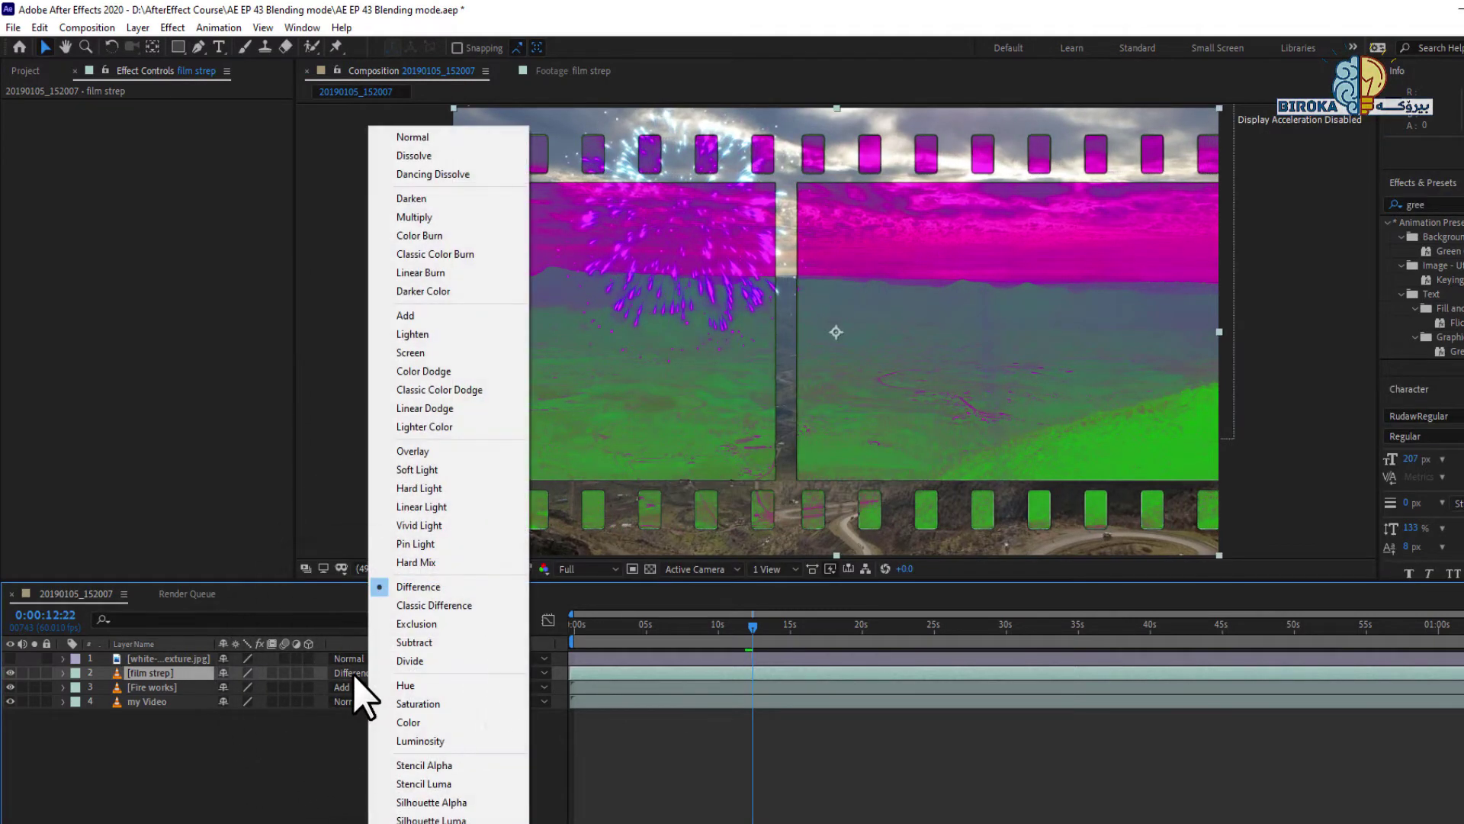
pyautogui.click(419, 605)
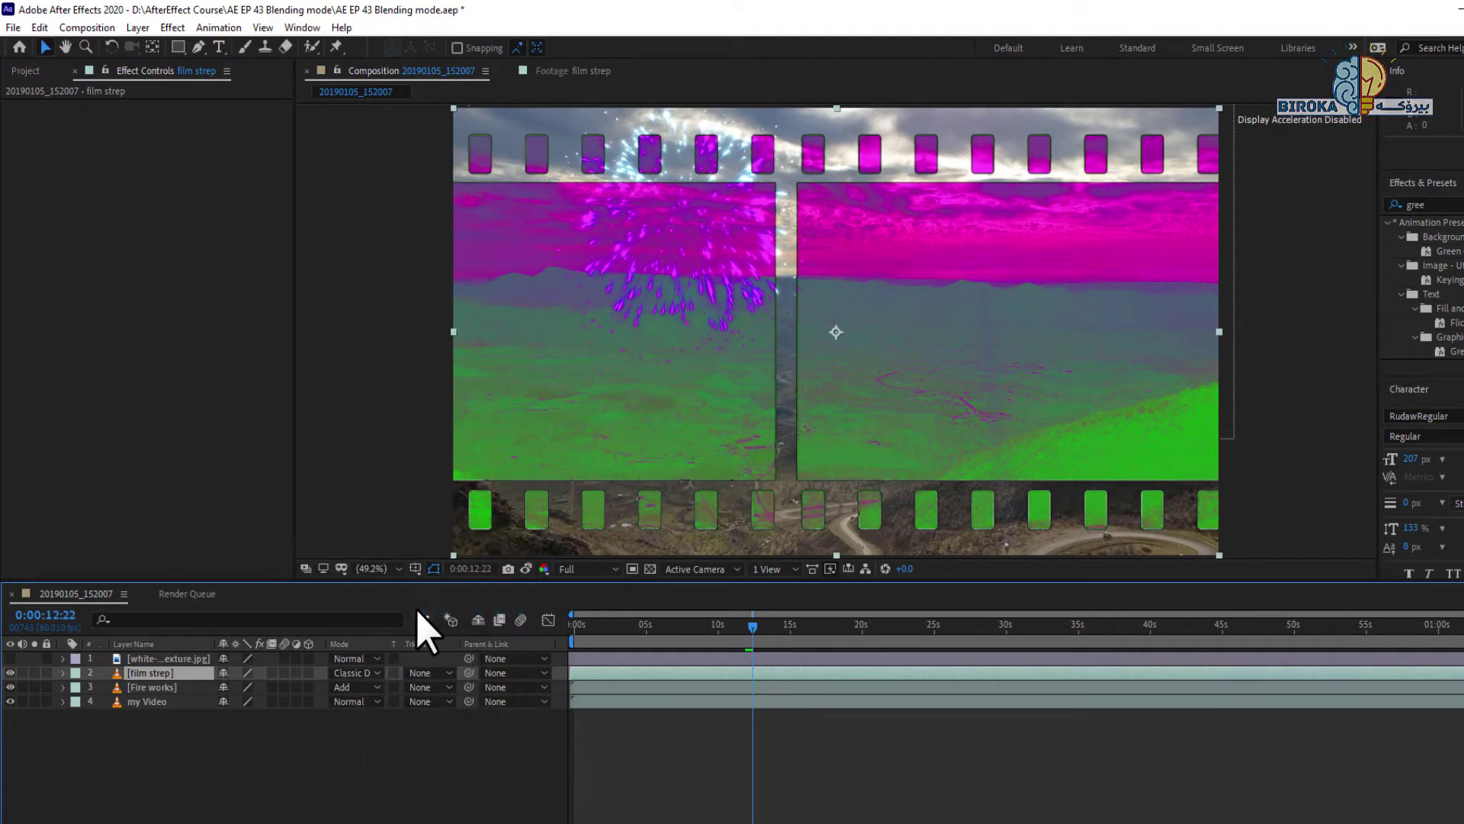
pyautogui.click(353, 673)
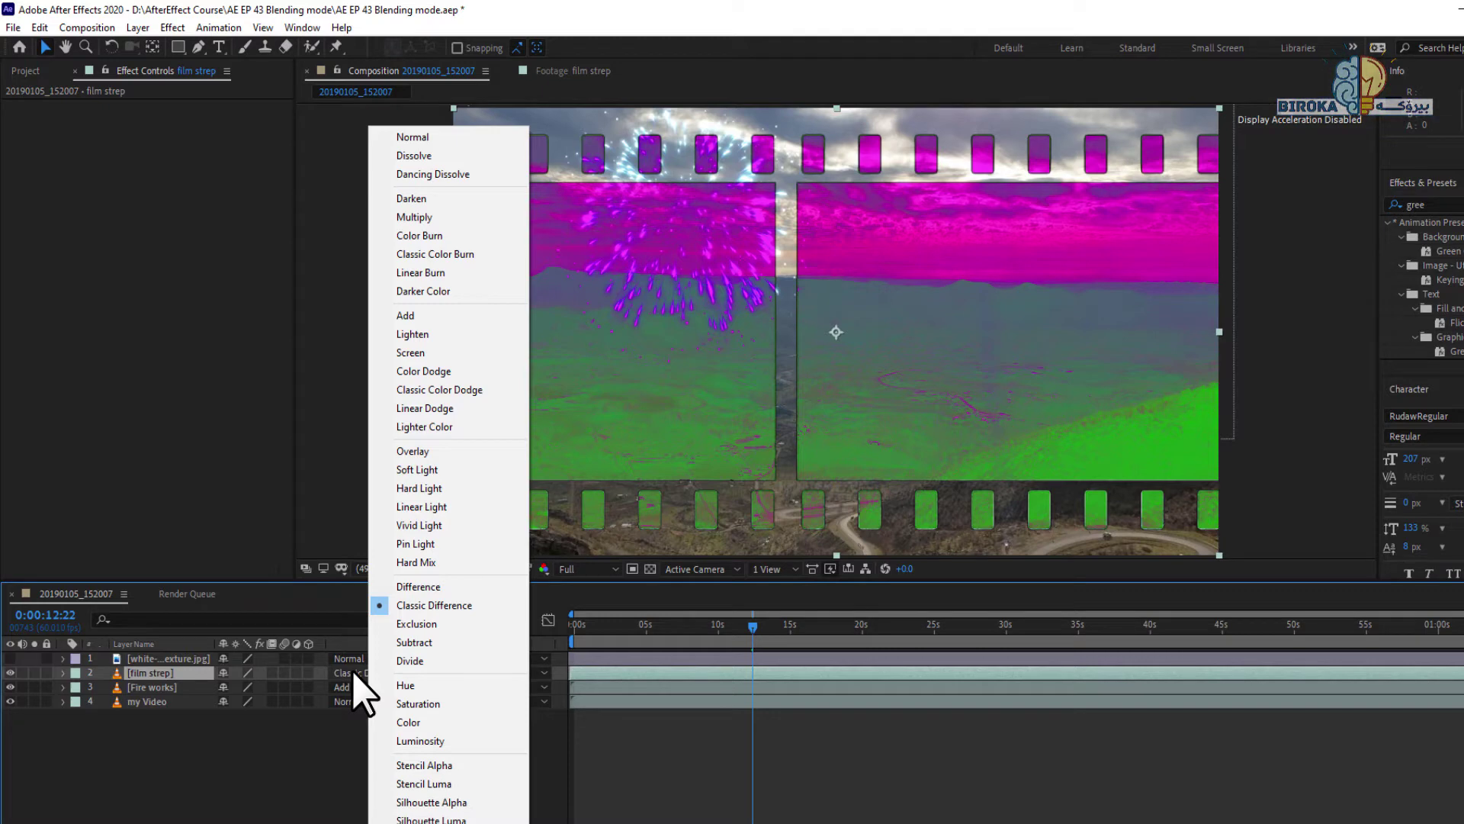
pyautogui.click(405, 684)
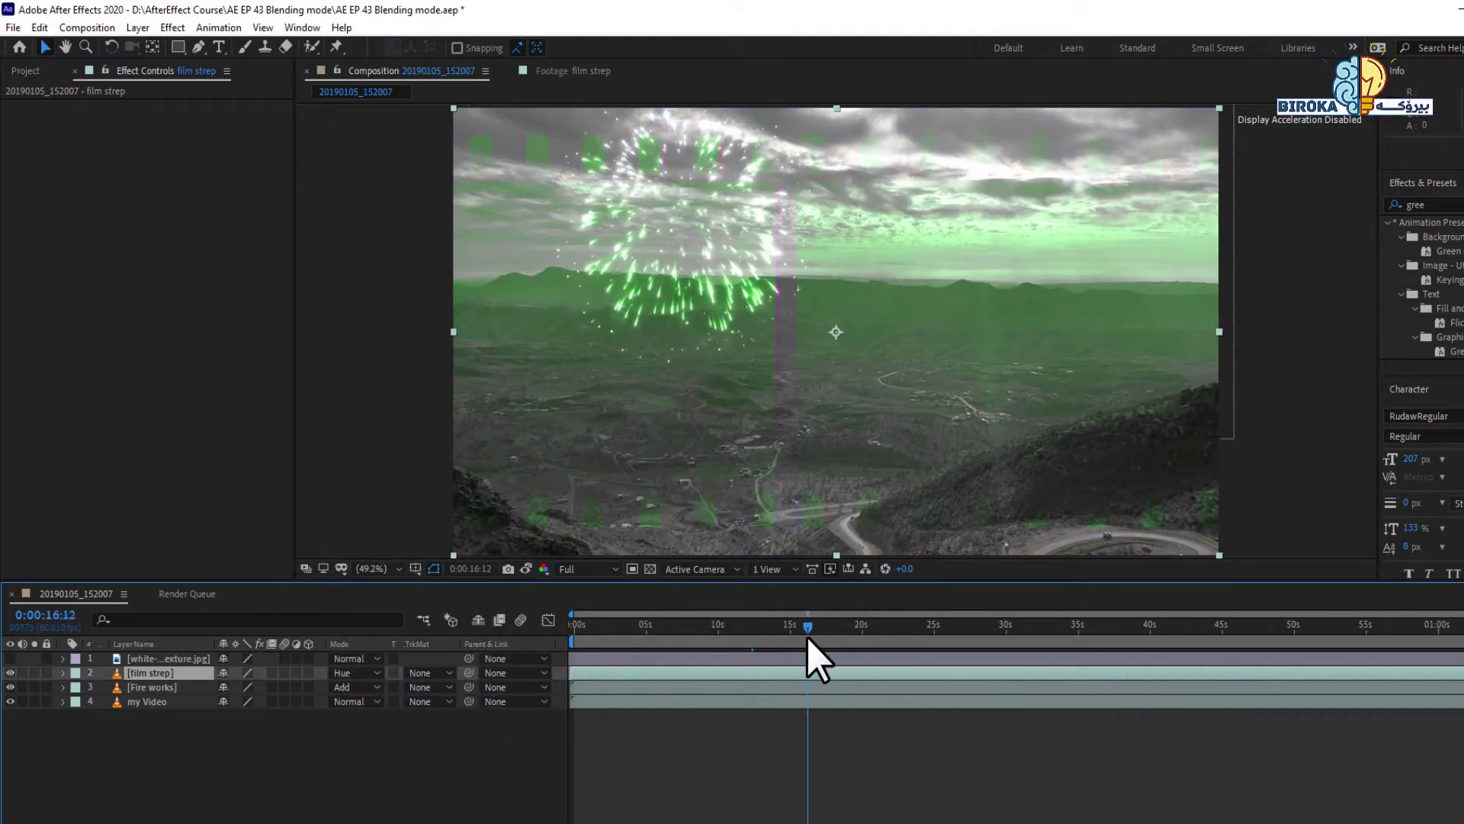
# Try the Stencil Alpha blending mode on the film strep layer and preview the composite from earlier in the timeline
pyautogui.click(350, 674)
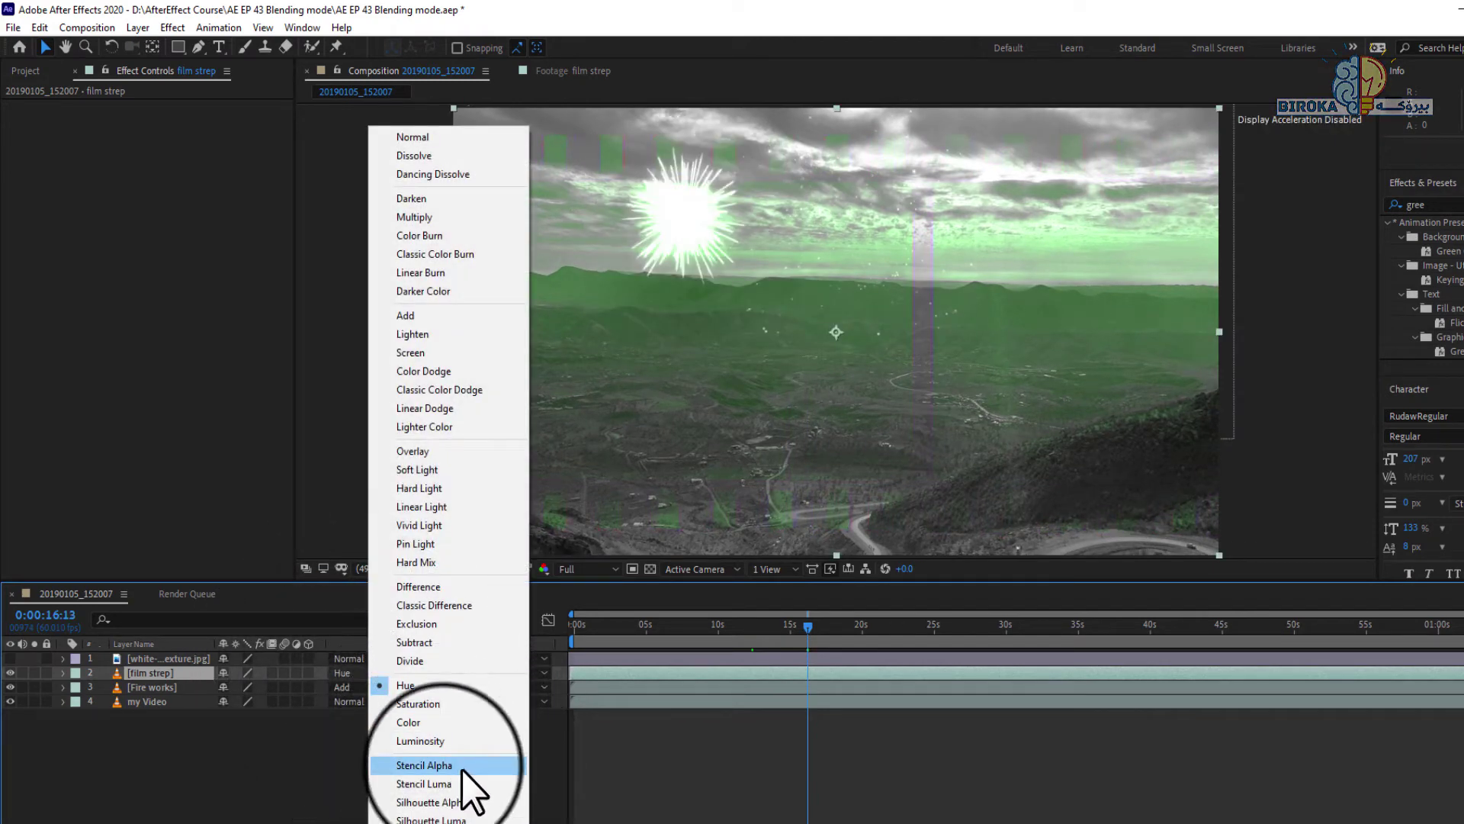
pyautogui.click(442, 765)
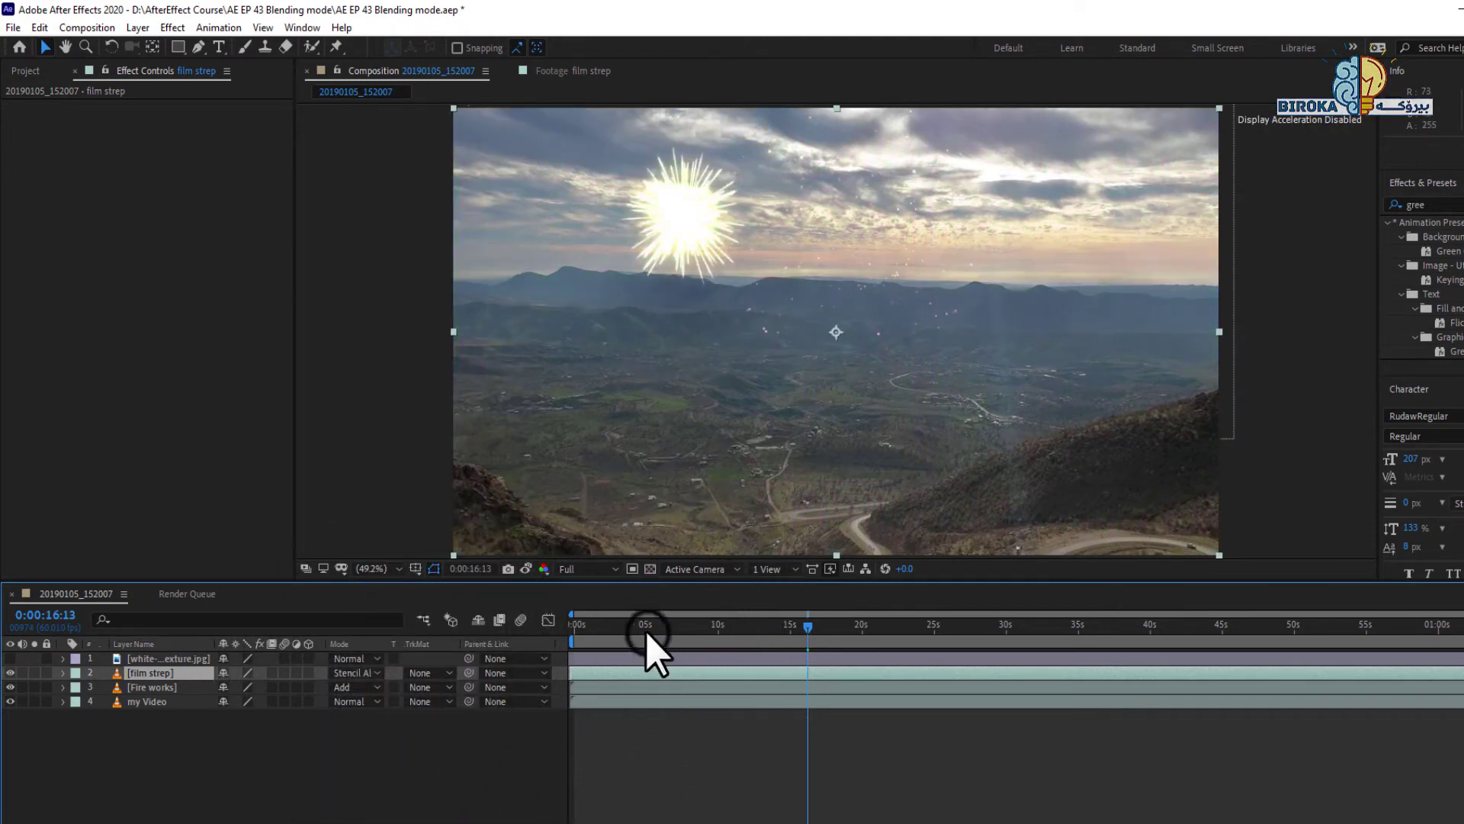
pyautogui.click(608, 638)
pyautogui.moveTo(607, 637); pyautogui.dragTo(606, 637)
pyautogui.press('space')
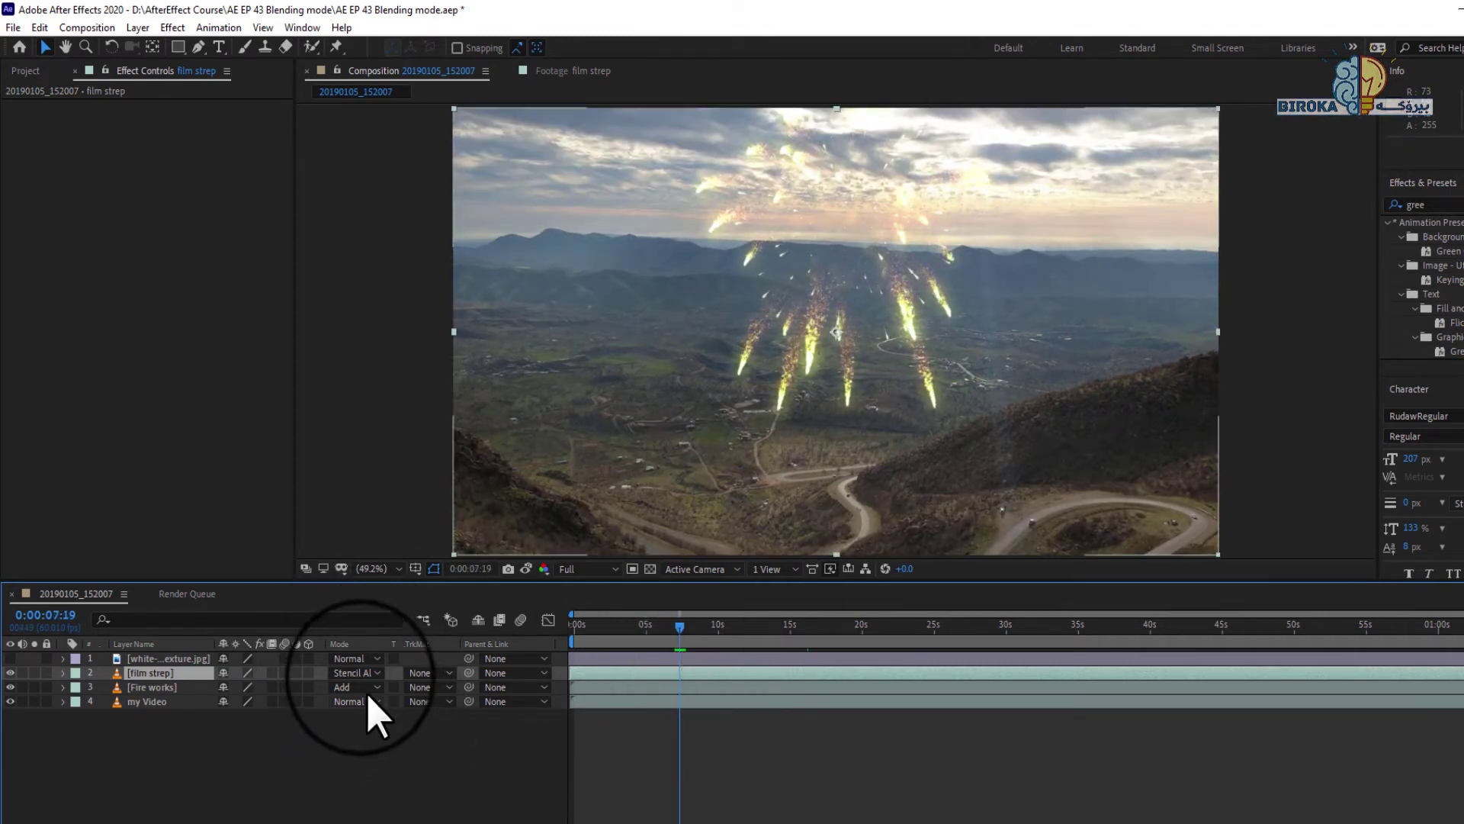
# Try the Stencil Luma blending mode on the film strep layer and play back the composite
pyautogui.click(357, 674)
pyautogui.click(452, 784)
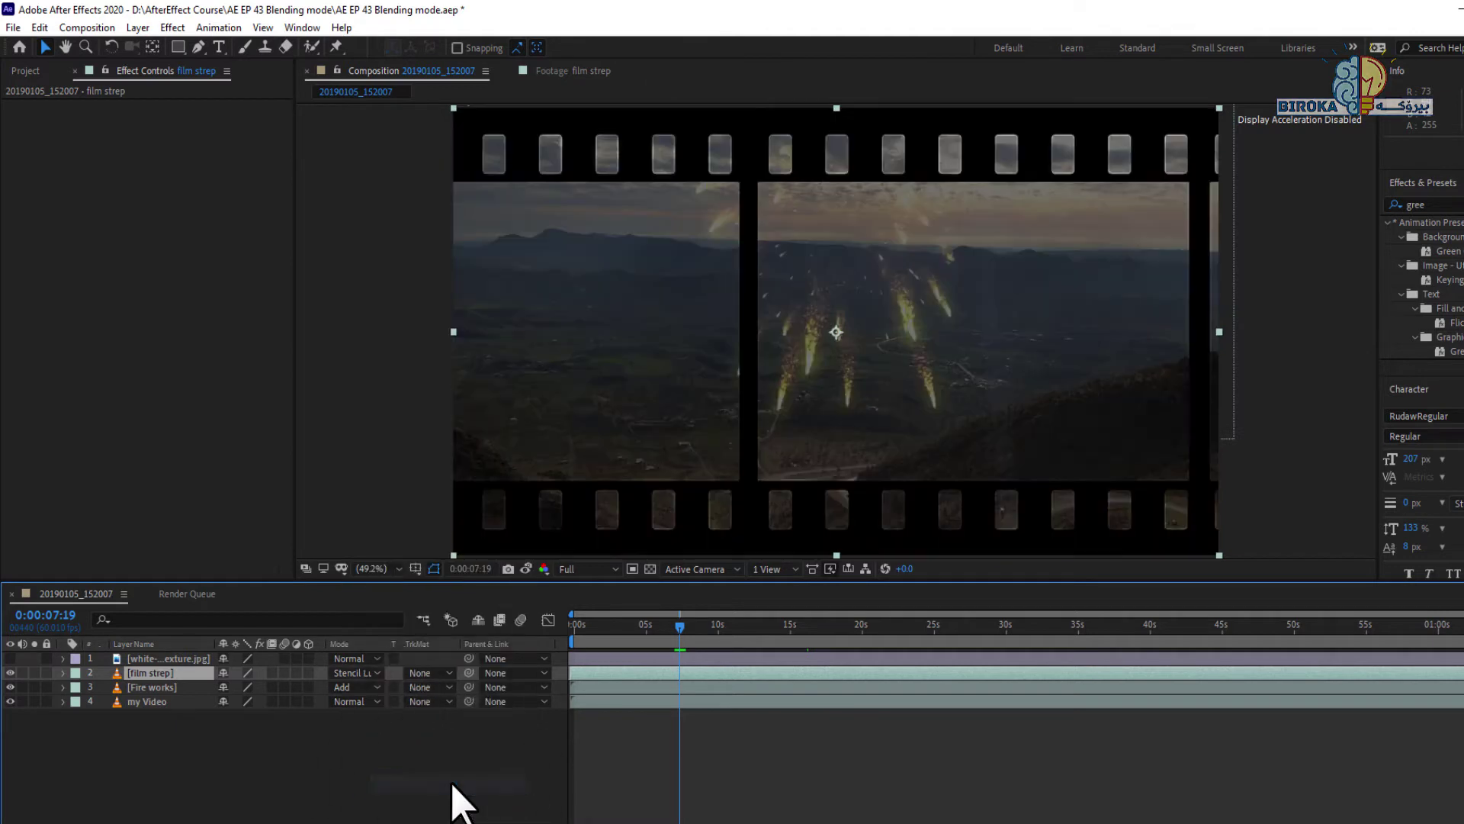
pyautogui.press('space')
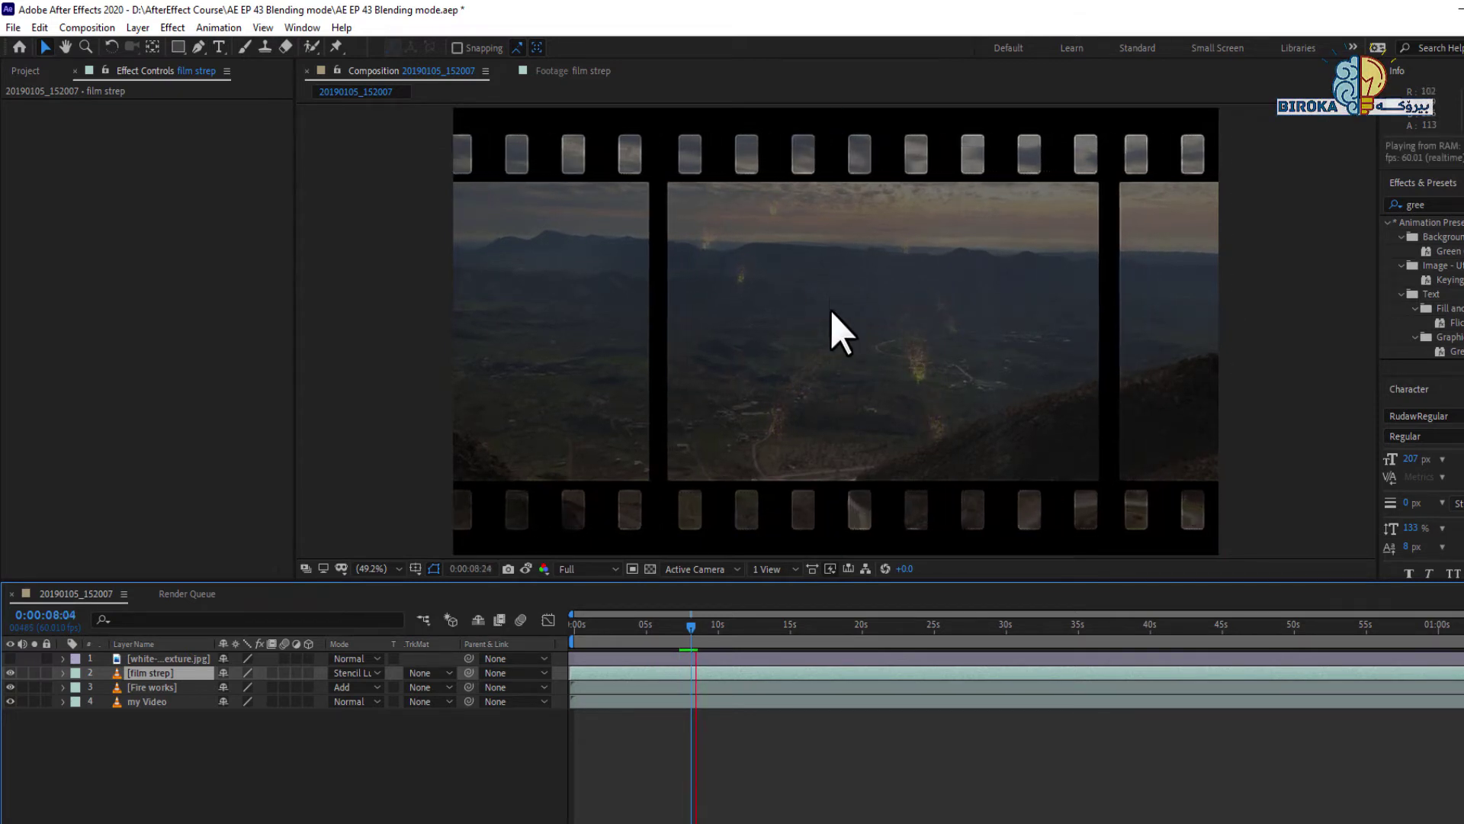
# Hide and reshow the film strep layer to compare the composite, and inspect the Stencil Luma effect at 0:00:11:55
pyautogui.click(18, 686)
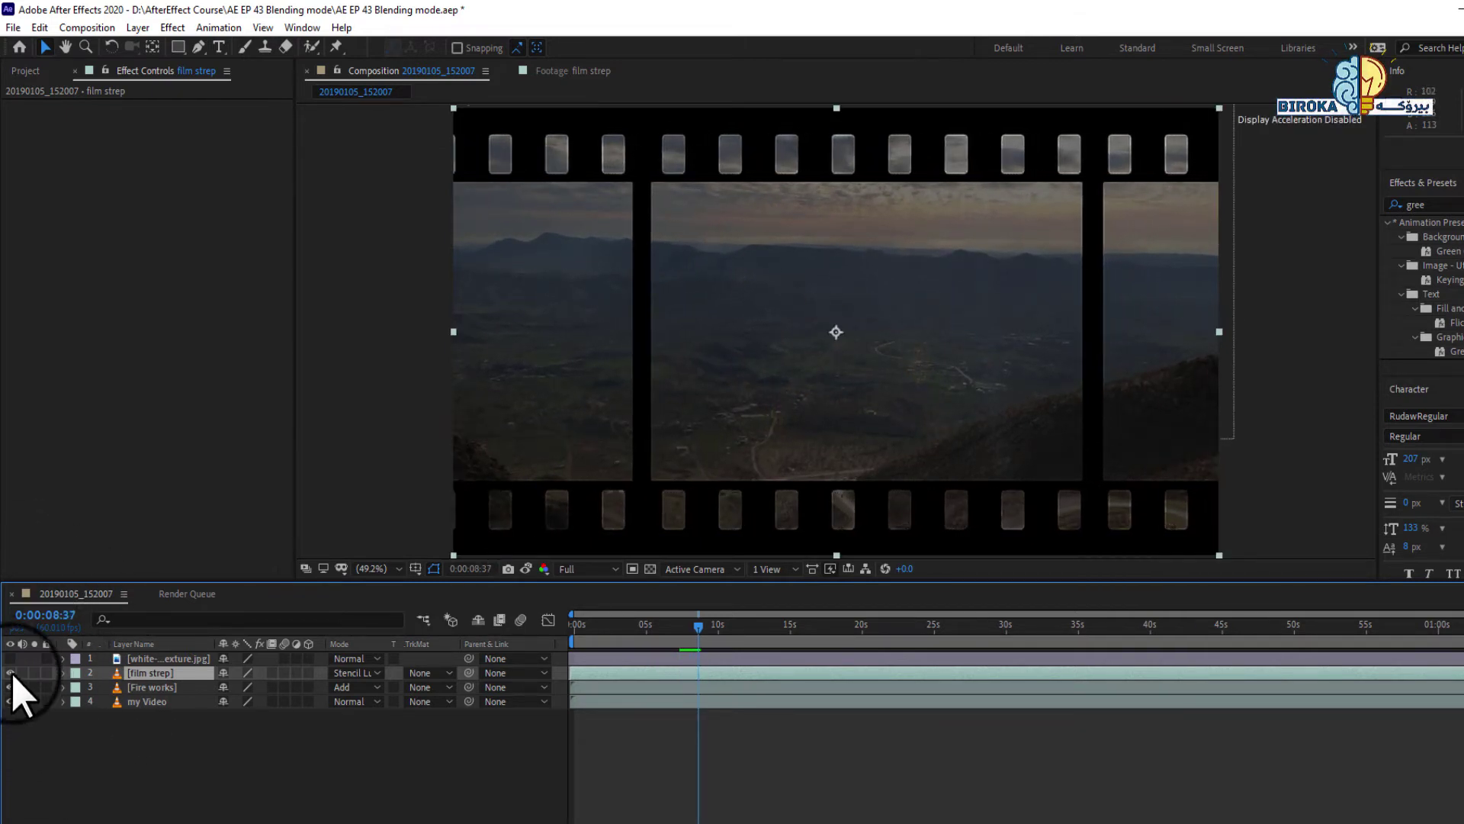
pyautogui.click(12, 674)
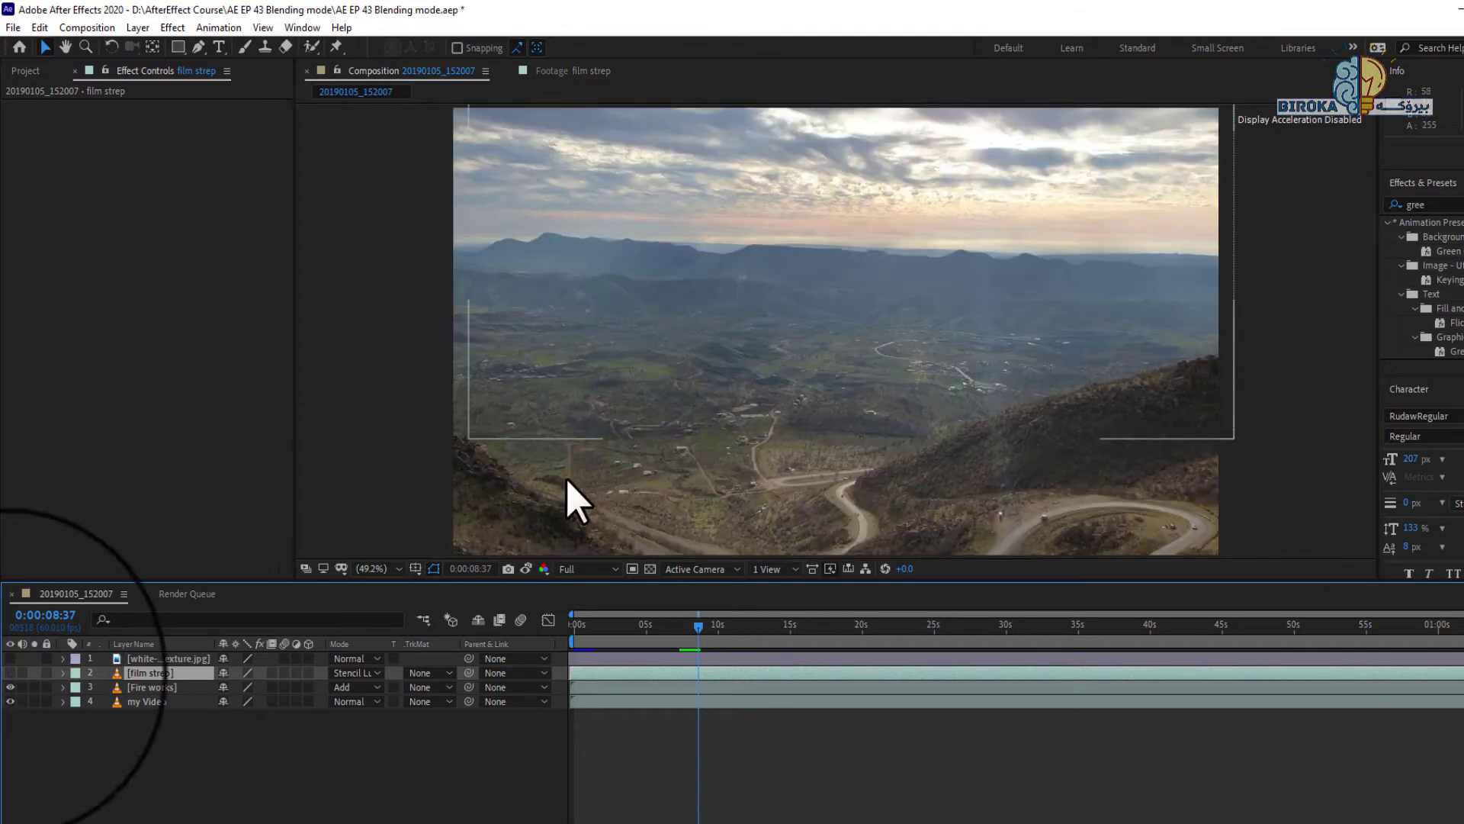
pyautogui.click(10, 672)
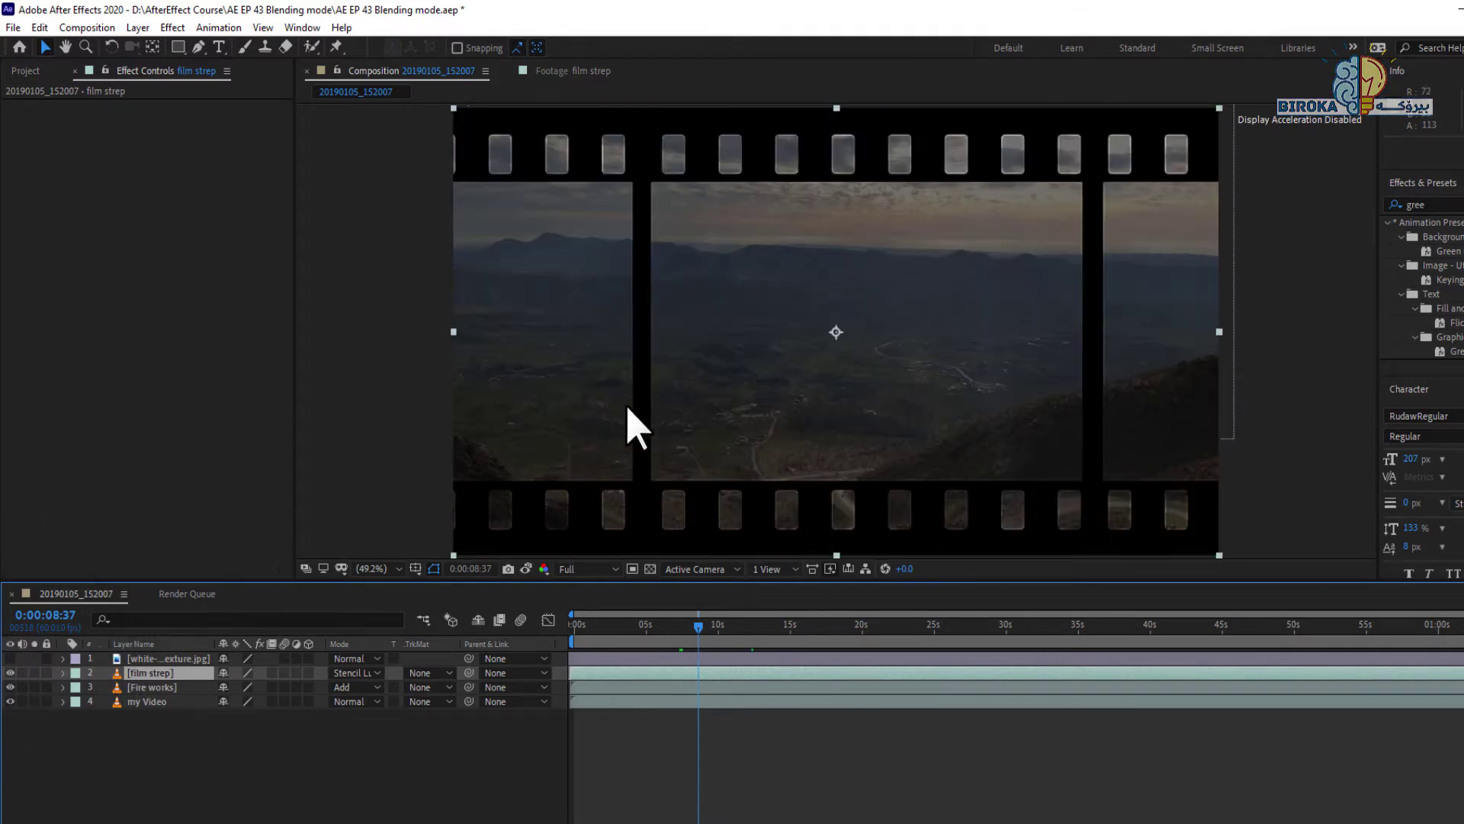
pyautogui.moveTo(709, 624); pyautogui.dragTo(746, 624)
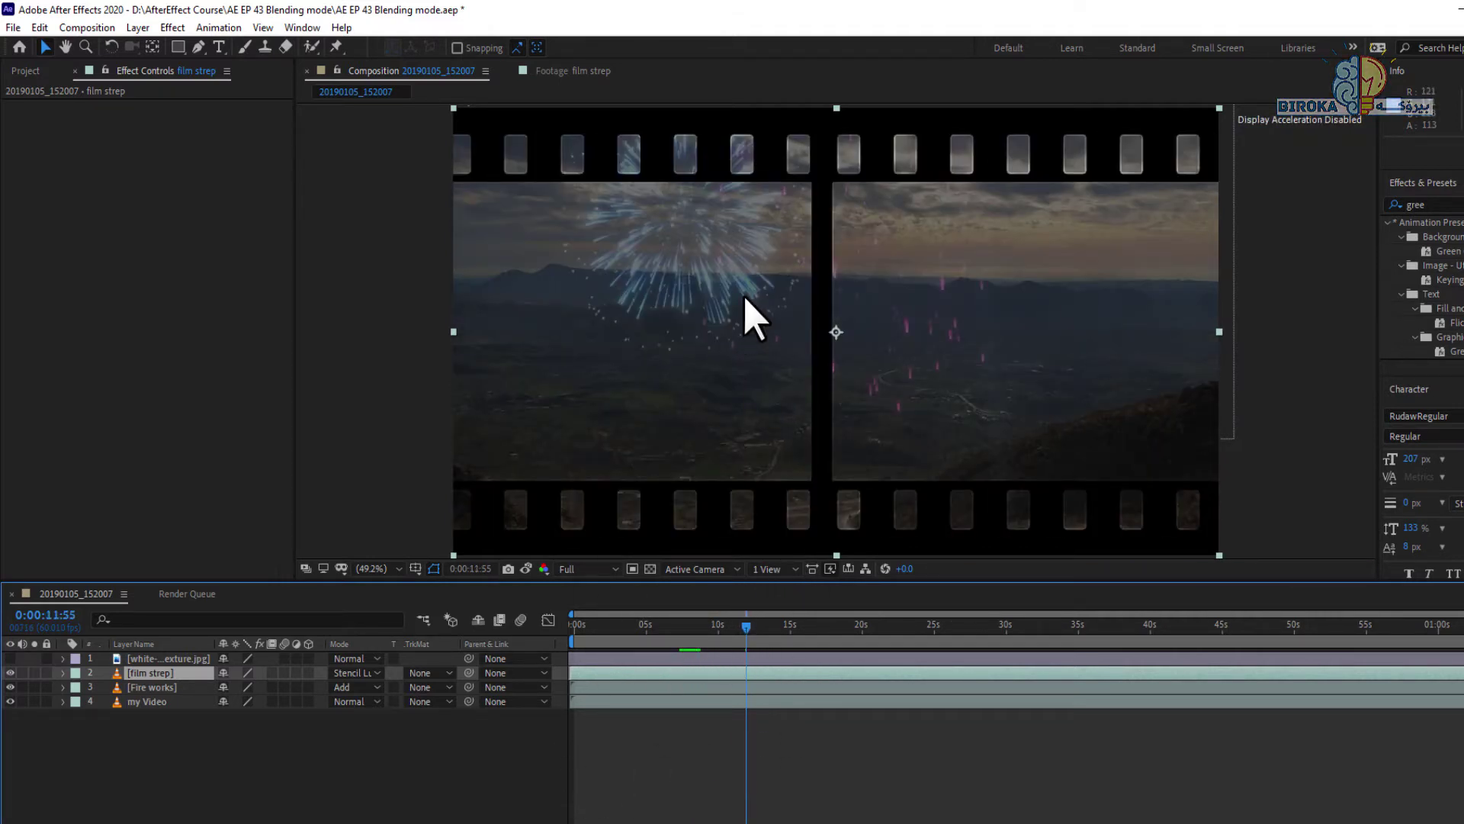
pyautogui.click(645, 672)
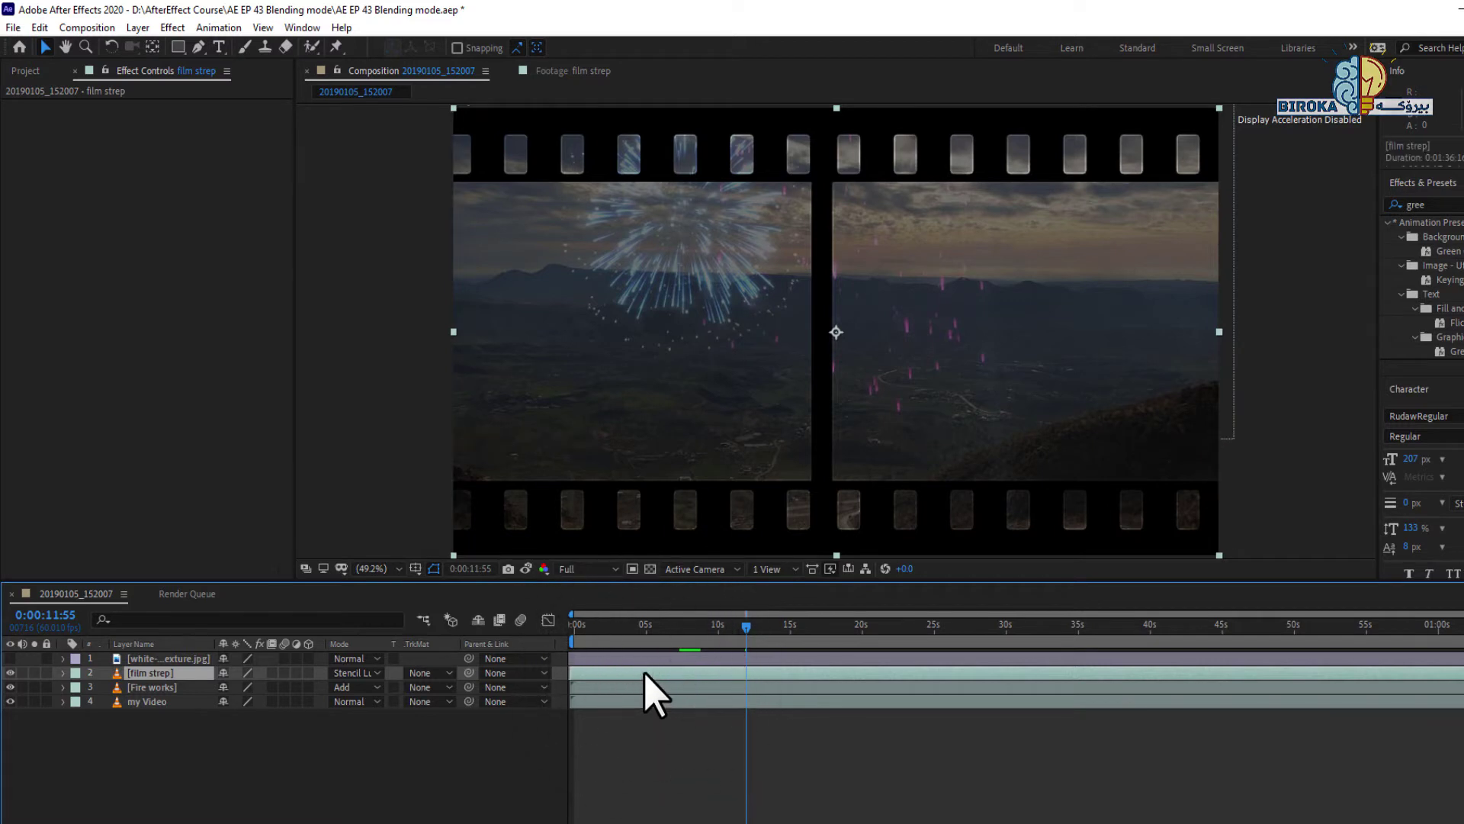
# Try the Silhouette Alpha and Silhouette Luma blending modes on the film strep layer, and preview Silhouette Luma at 0:00:17:20 and 0:00:08:19
pyautogui.click(357, 673)
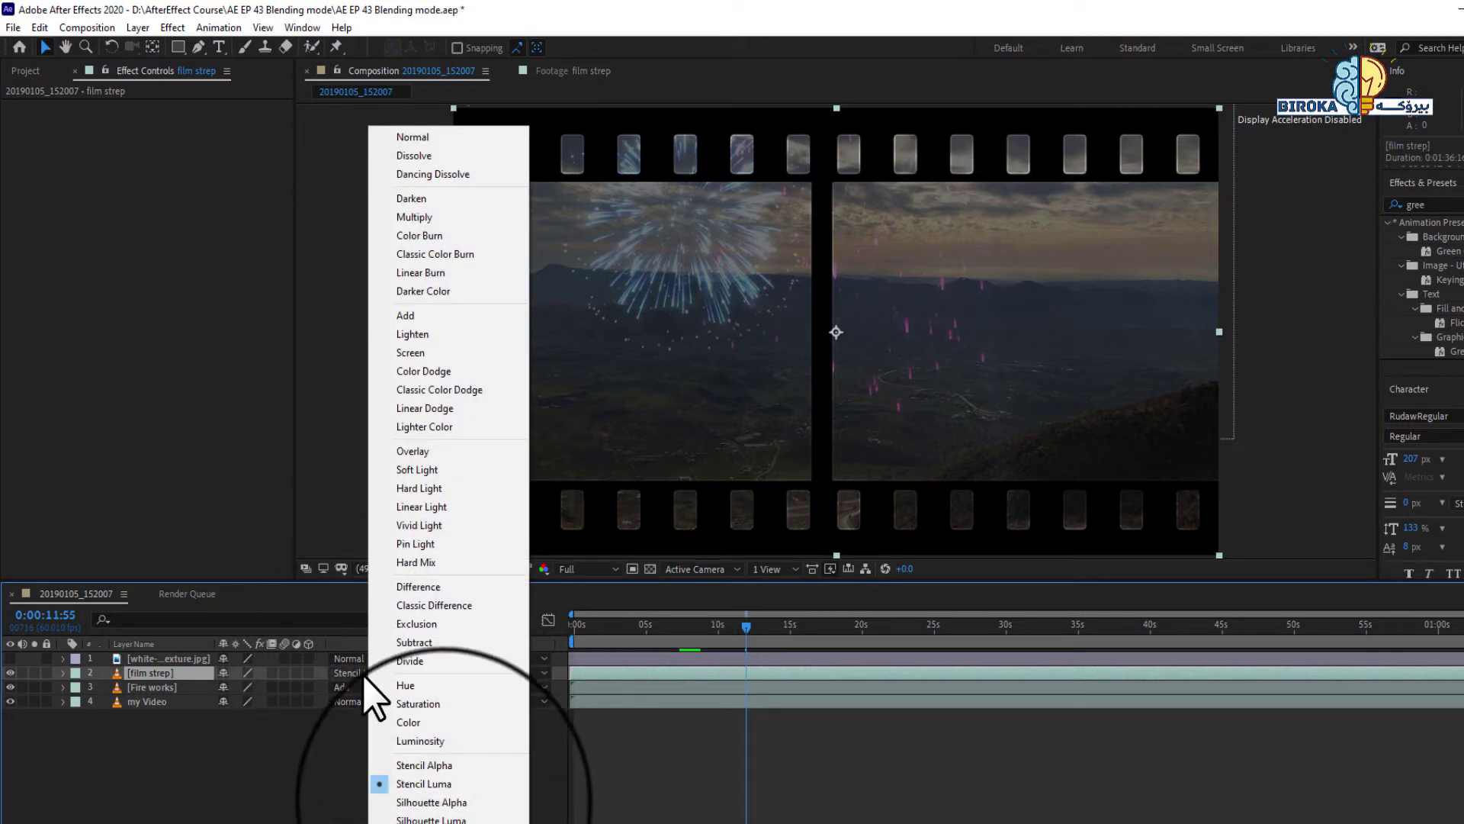
pyautogui.click(438, 801)
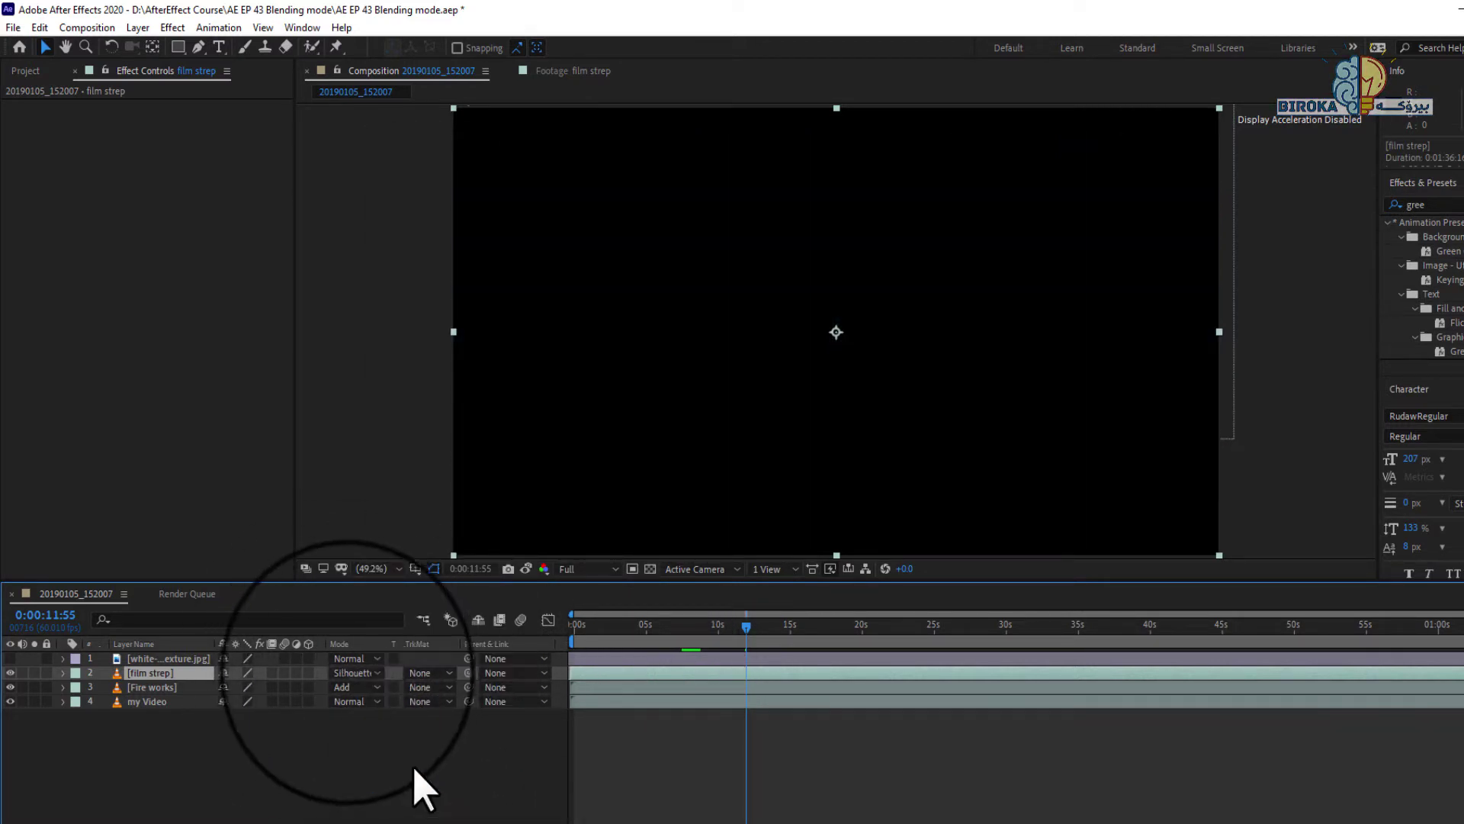
pyautogui.click(349, 675)
pyautogui.click(427, 811)
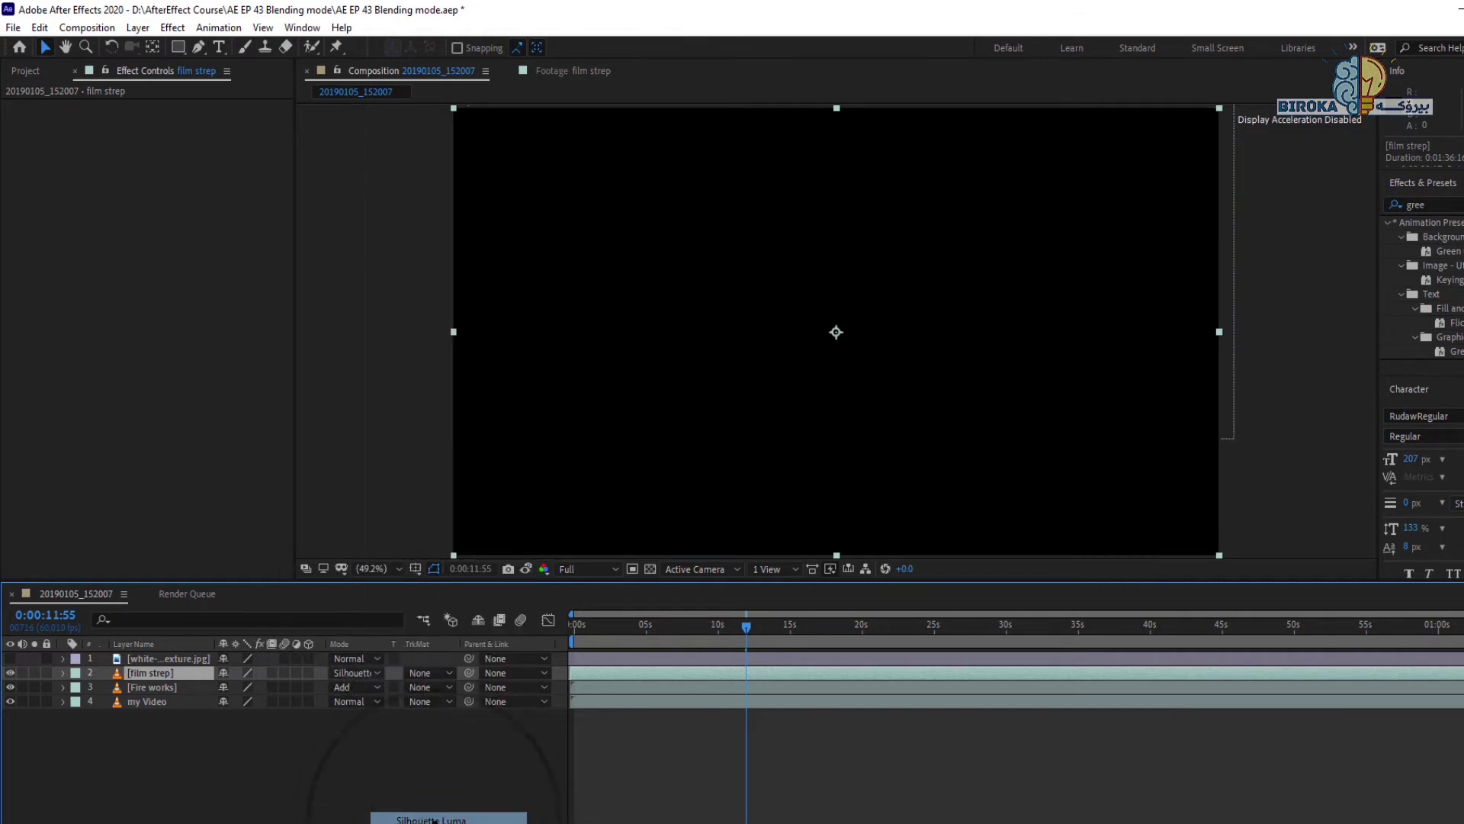
pyautogui.press('space')
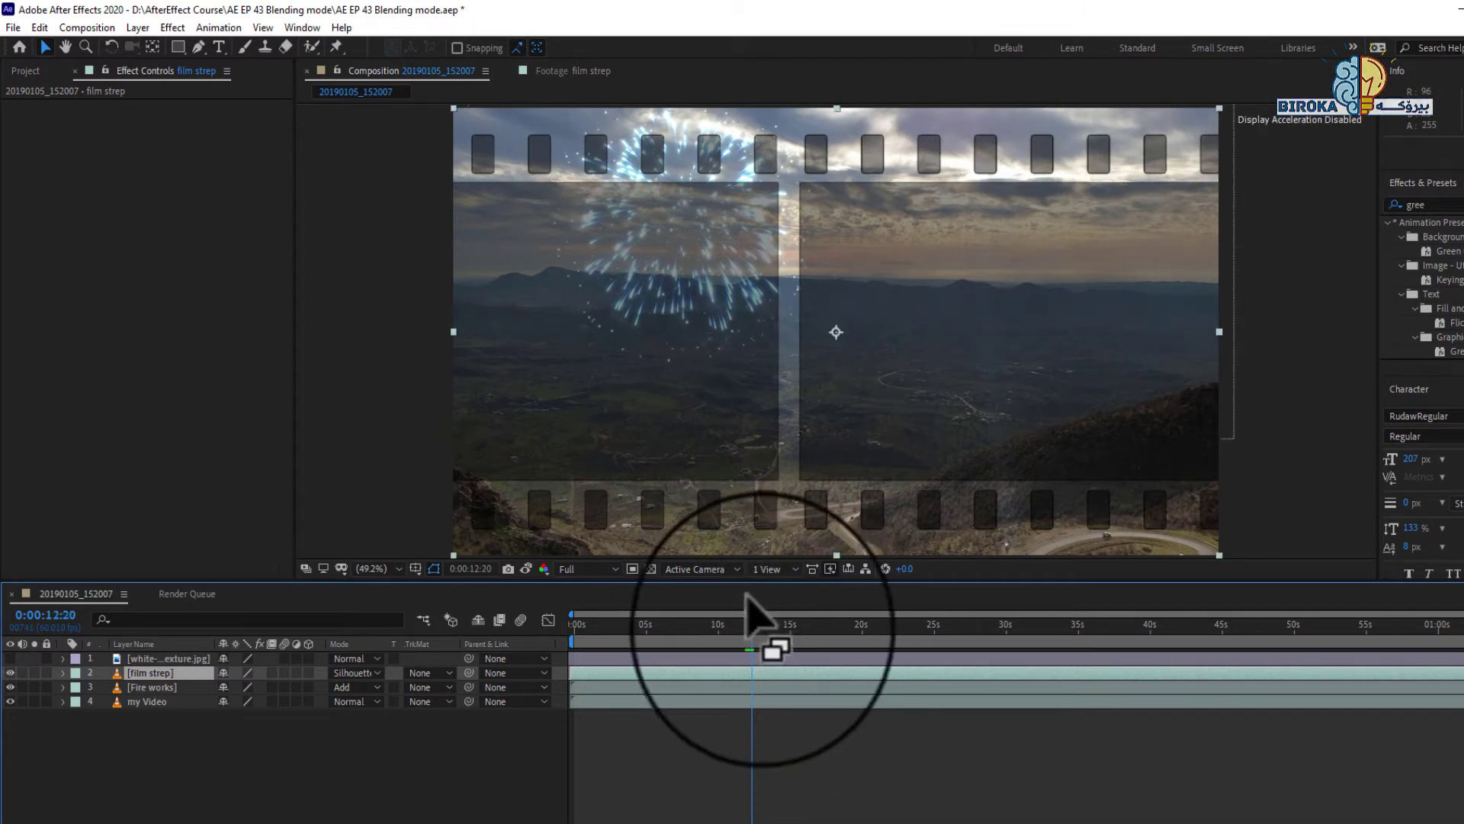
pyautogui.moveTo(753, 622); pyautogui.dragTo(823, 629)
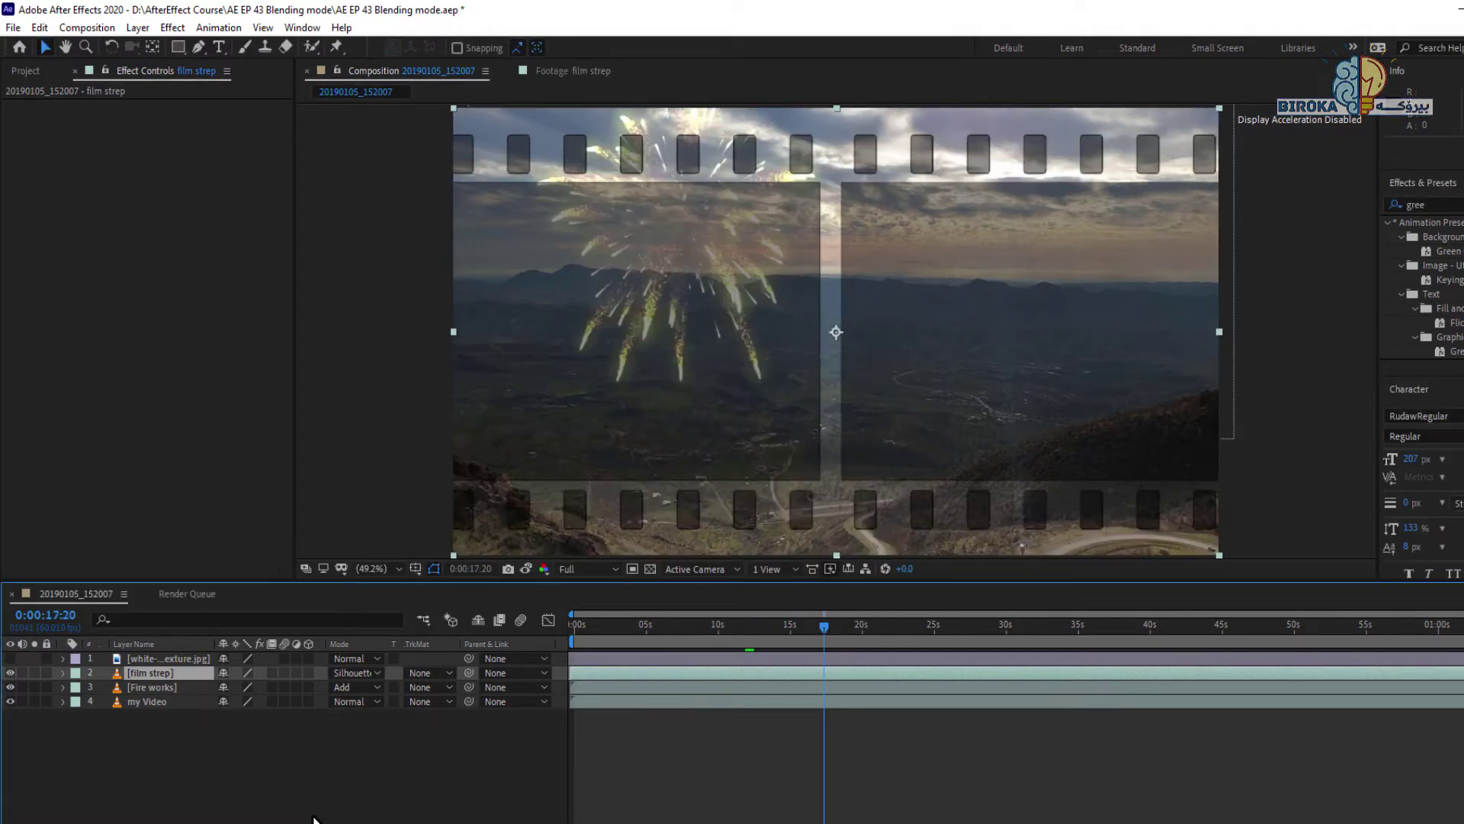
pyautogui.click(693, 627)
# Set the film strep layer's blending mode back to Normal and deselect the layer
pyautogui.click(354, 673)
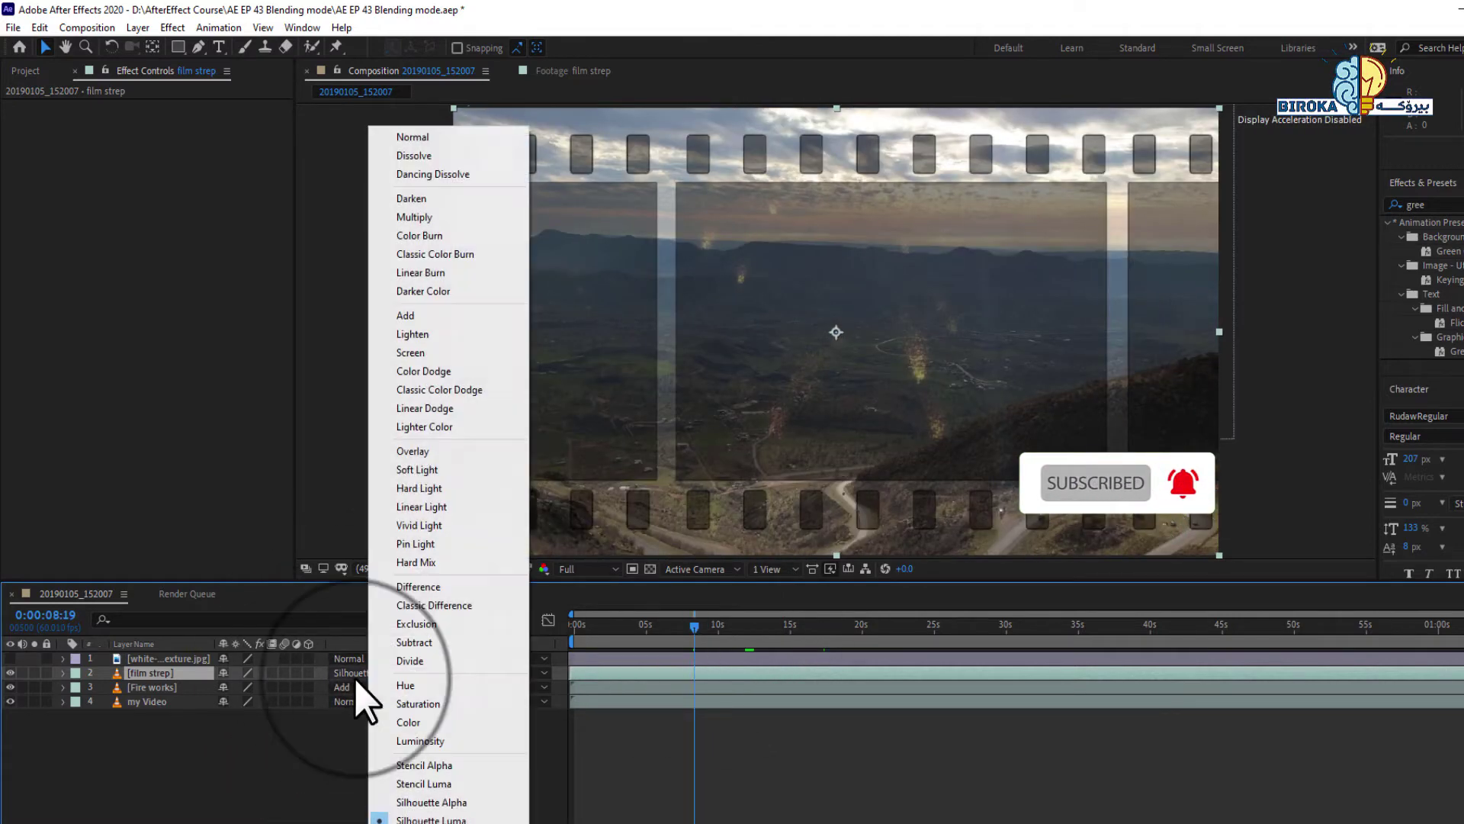
pyautogui.click(415, 137)
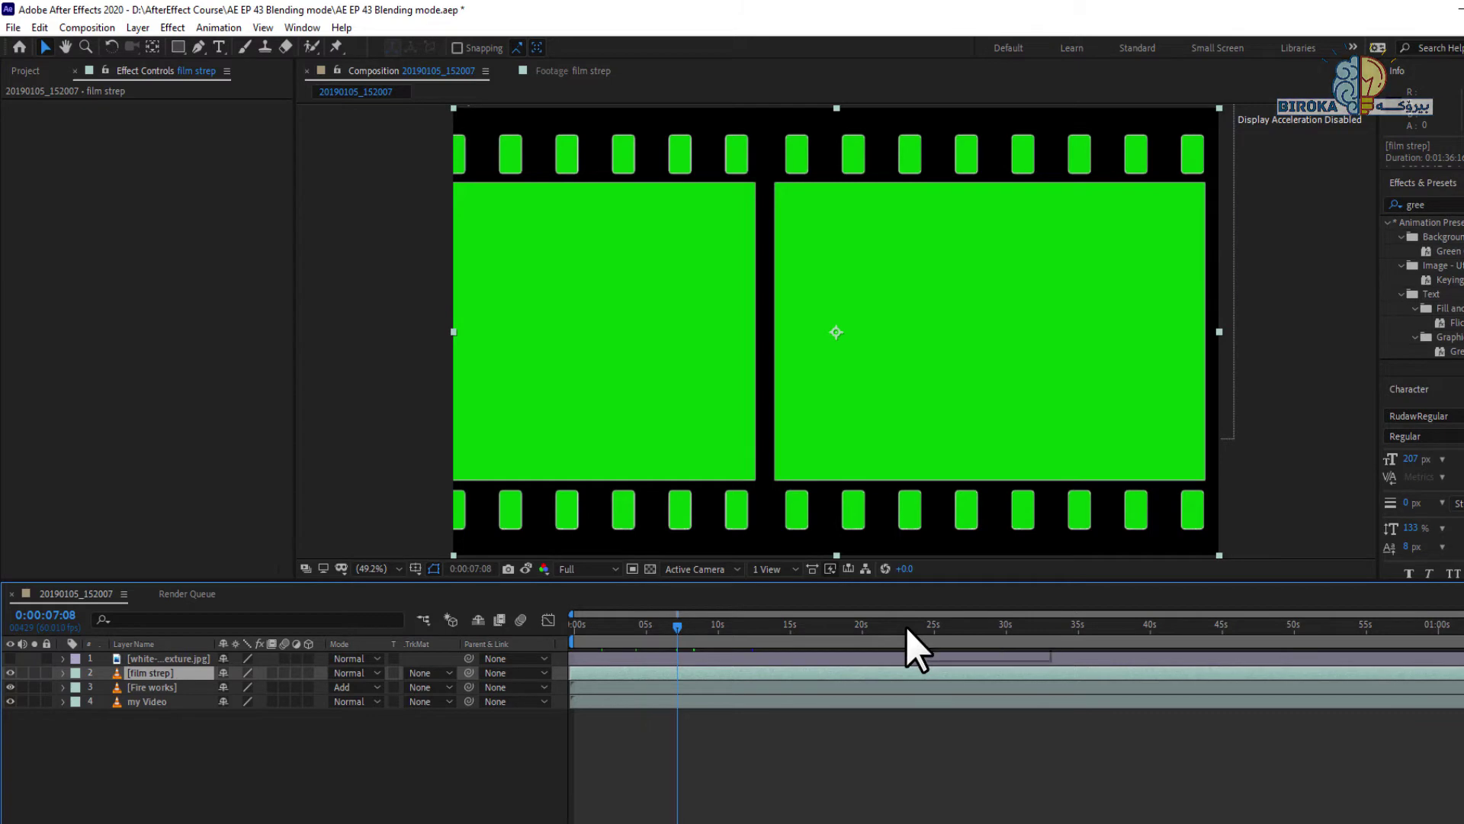
pyautogui.click(642, 751)
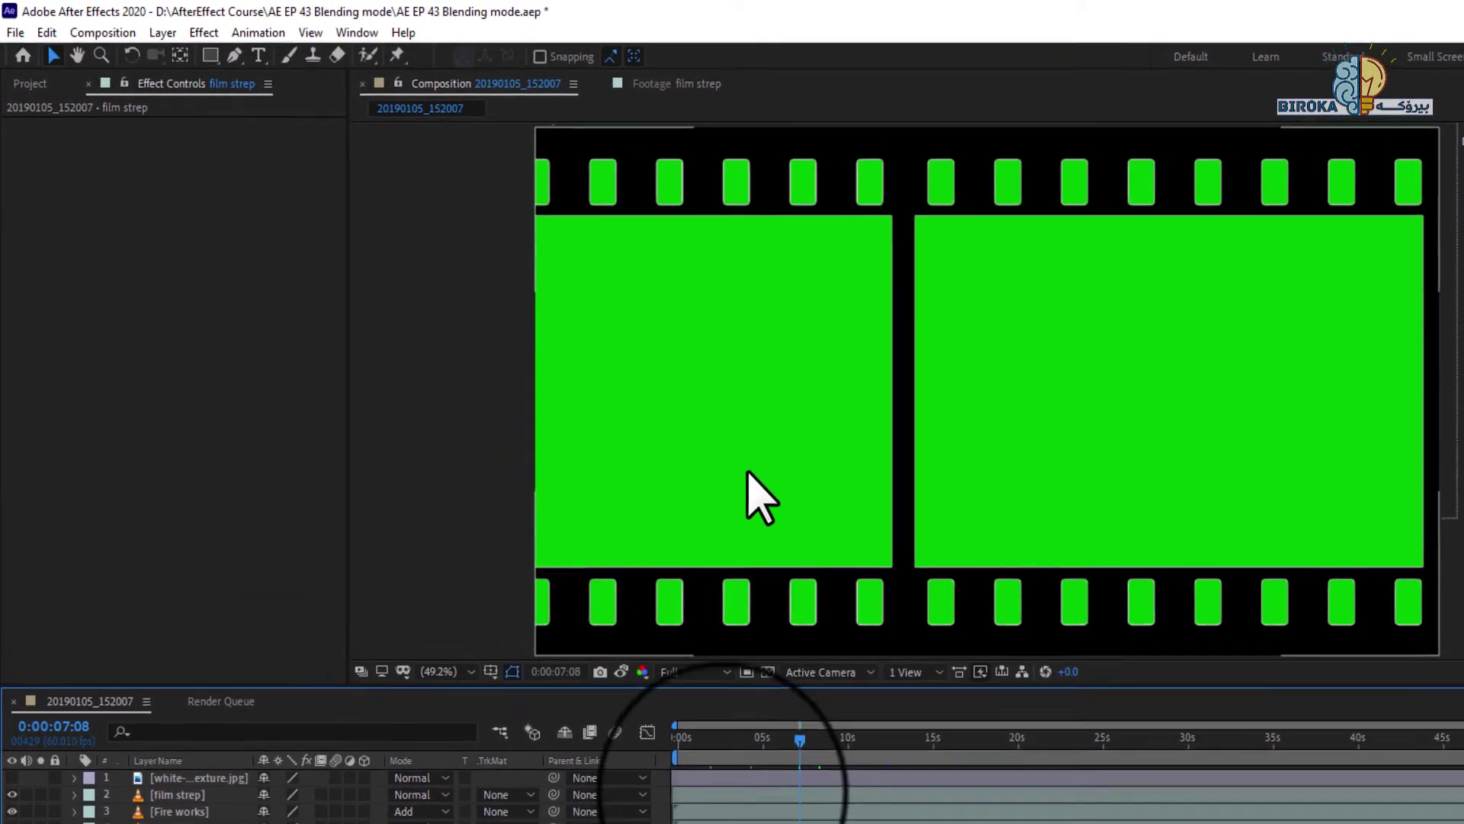
# Apply the Keylight (1.2) keying effect to the film strep layer
pyautogui.click(722, 796)
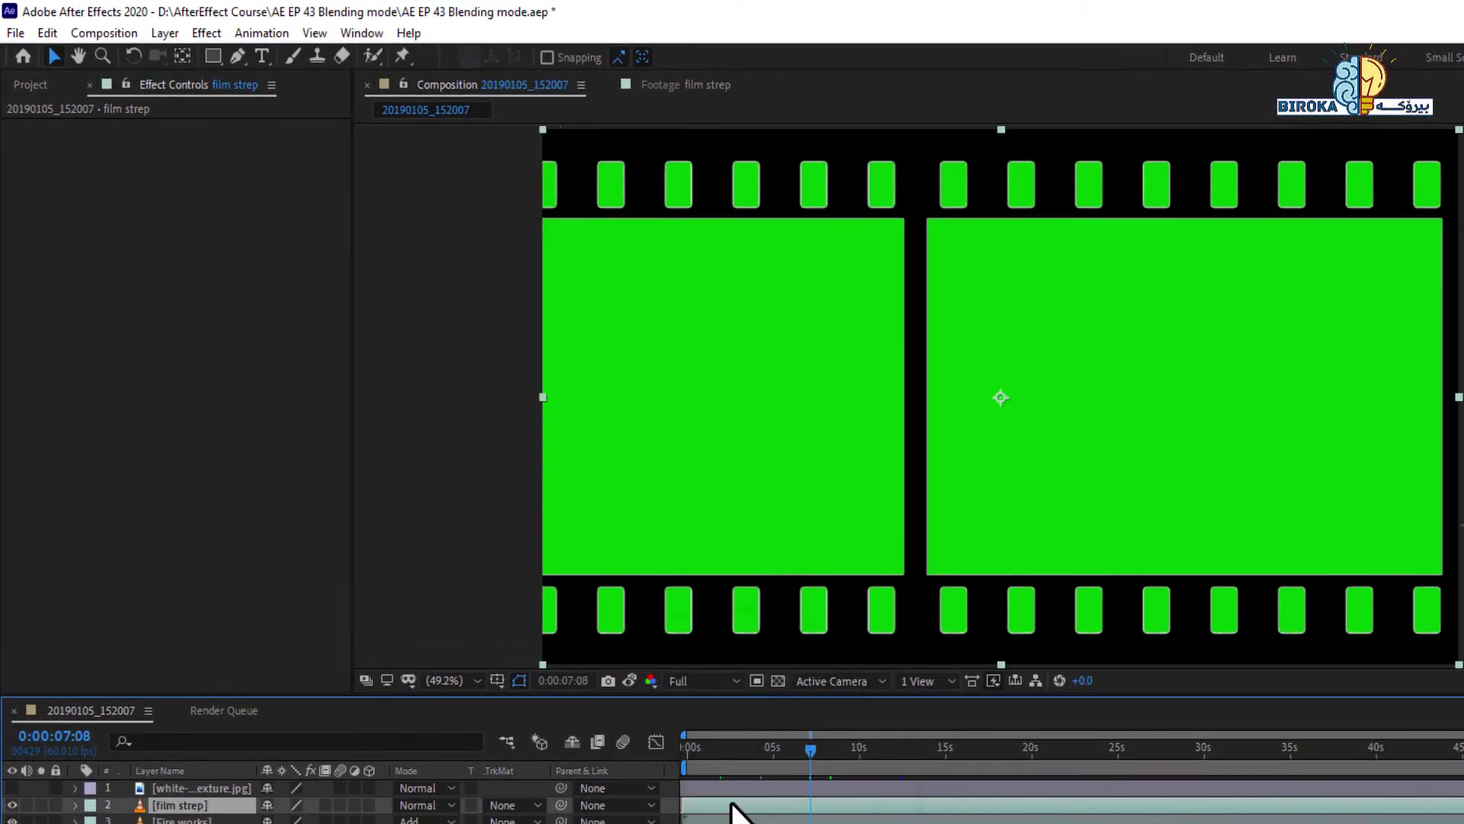
pyautogui.click(207, 34)
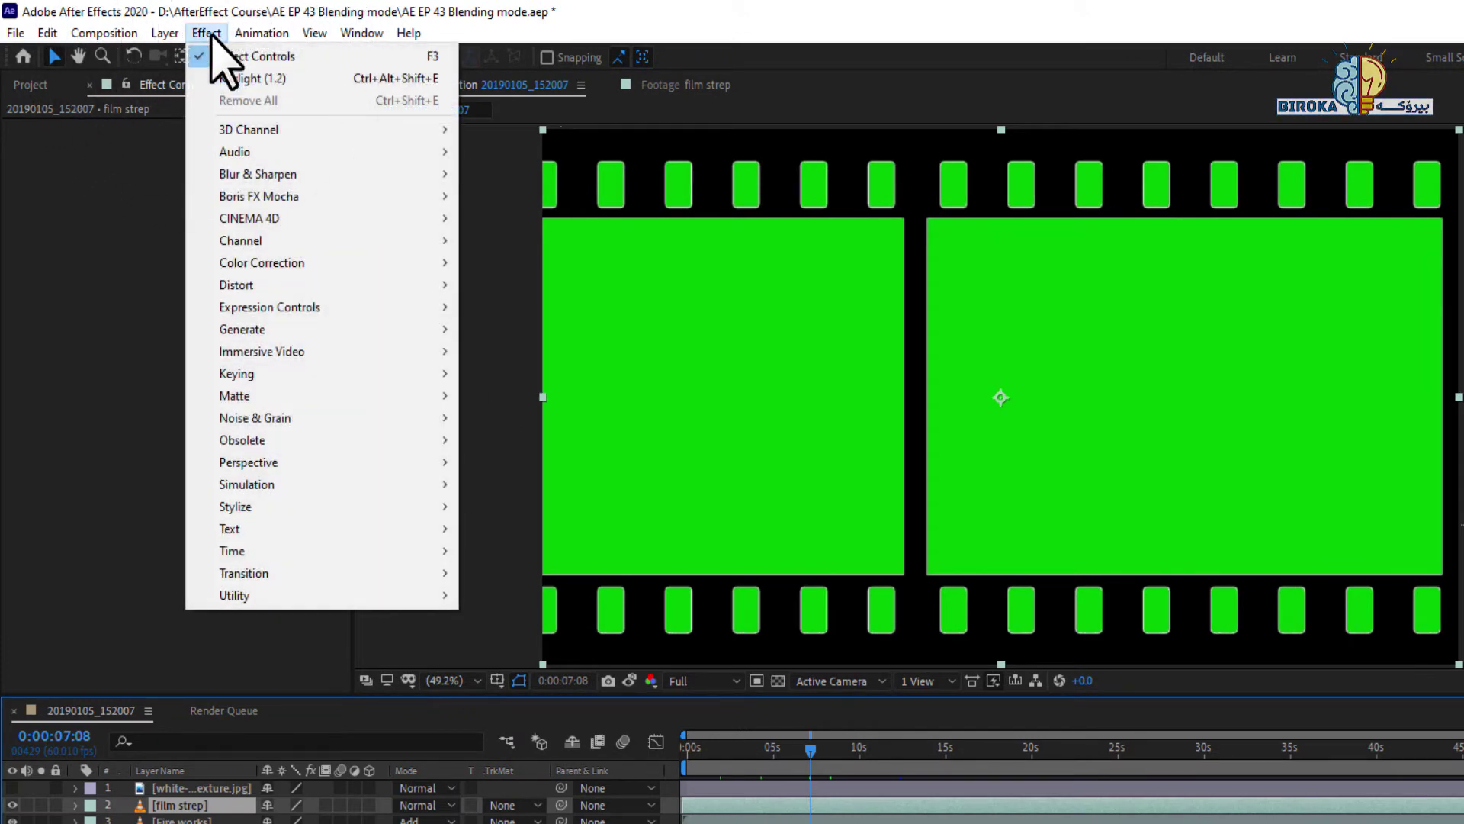
pyautogui.moveTo(263, 379)
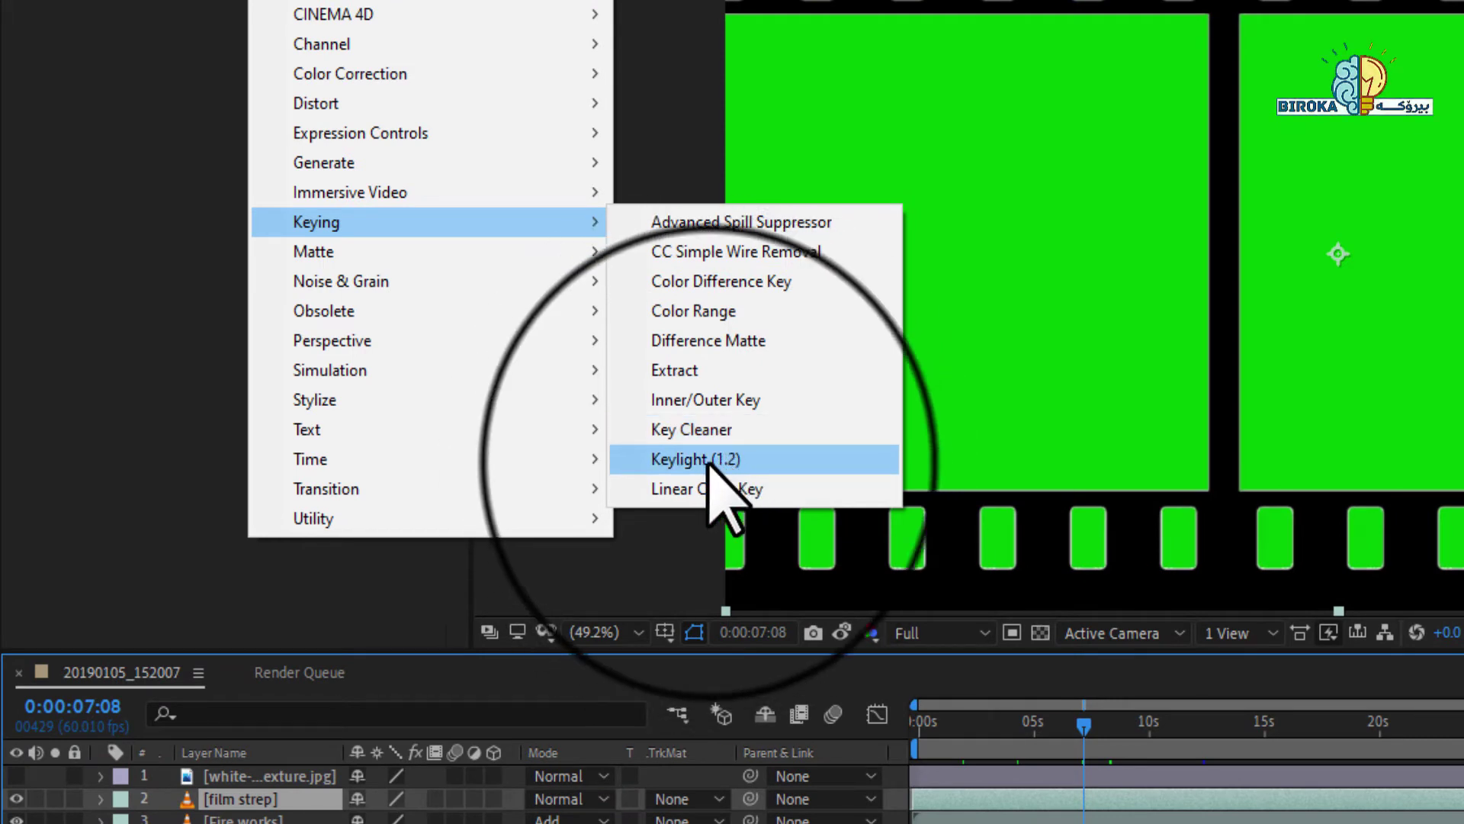
pyautogui.click(708, 459)
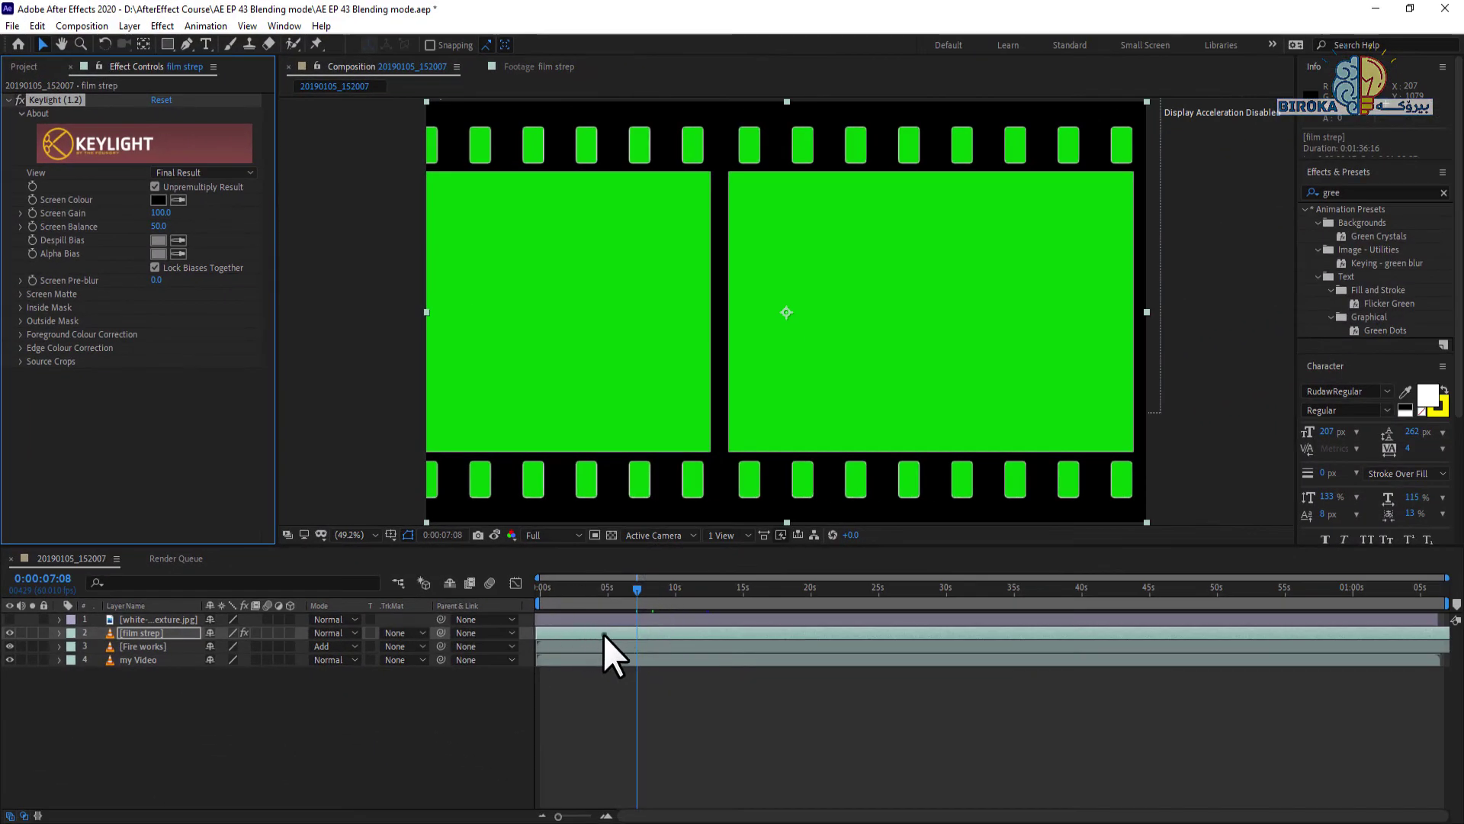
# Sample the film strip's green as Keylight's Screen Colour to key it out, and preview the result at 0:00:02:58
pyautogui.click(603, 634)
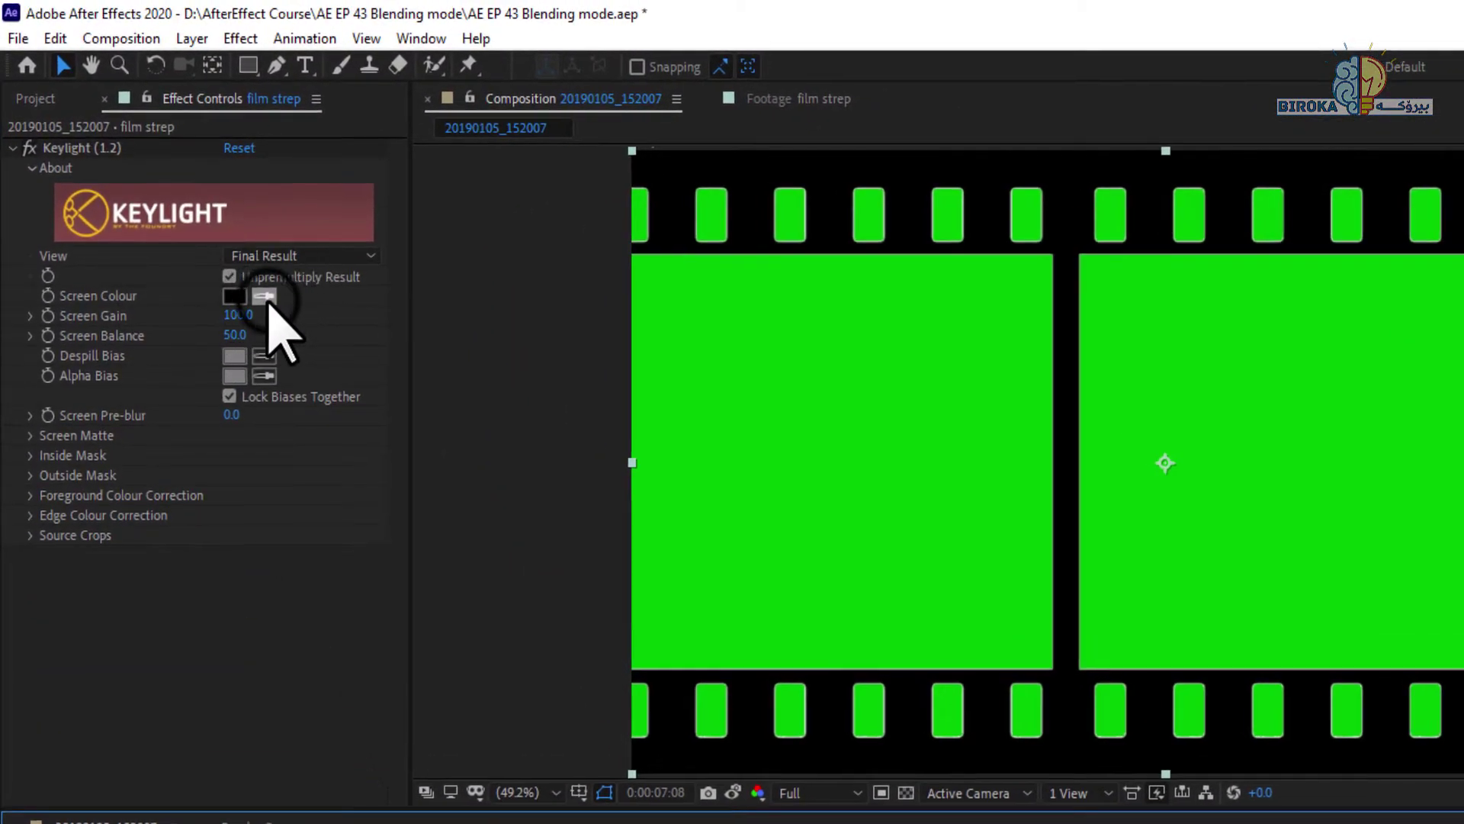
pyautogui.click(180, 200)
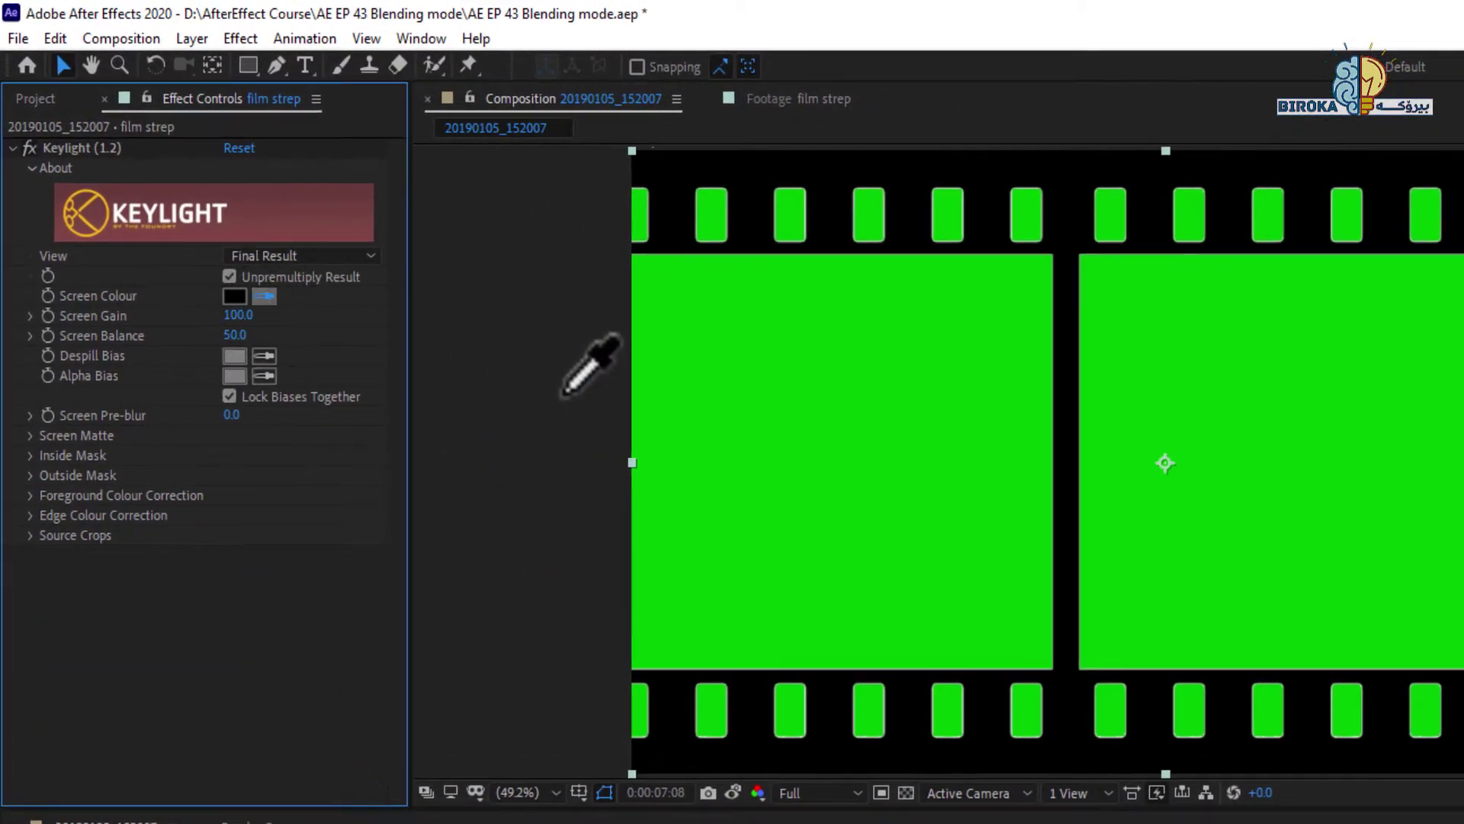
pyautogui.click(944, 348)
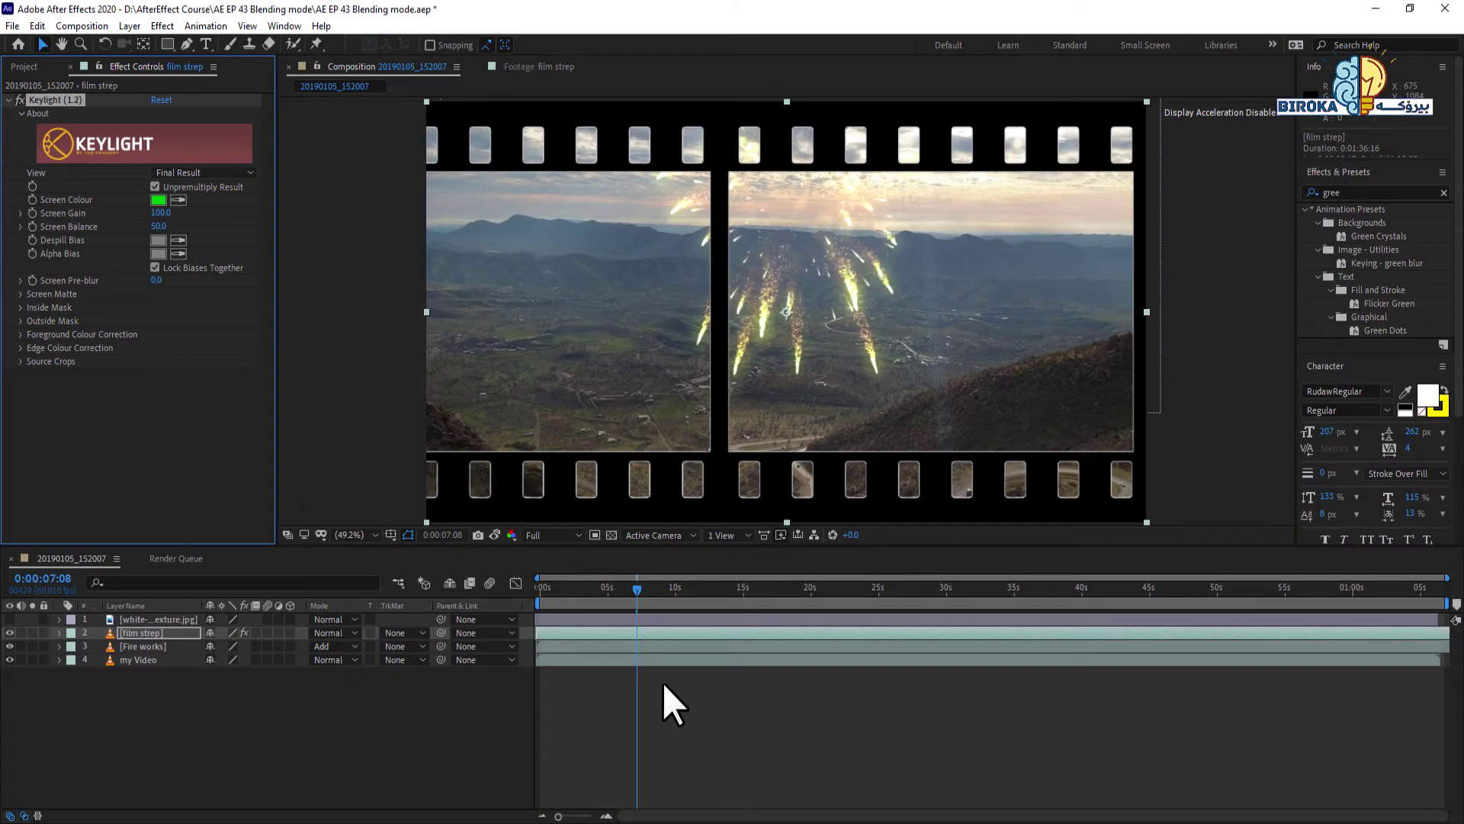
pyautogui.moveTo(638, 614); pyautogui.dragTo(578, 598)
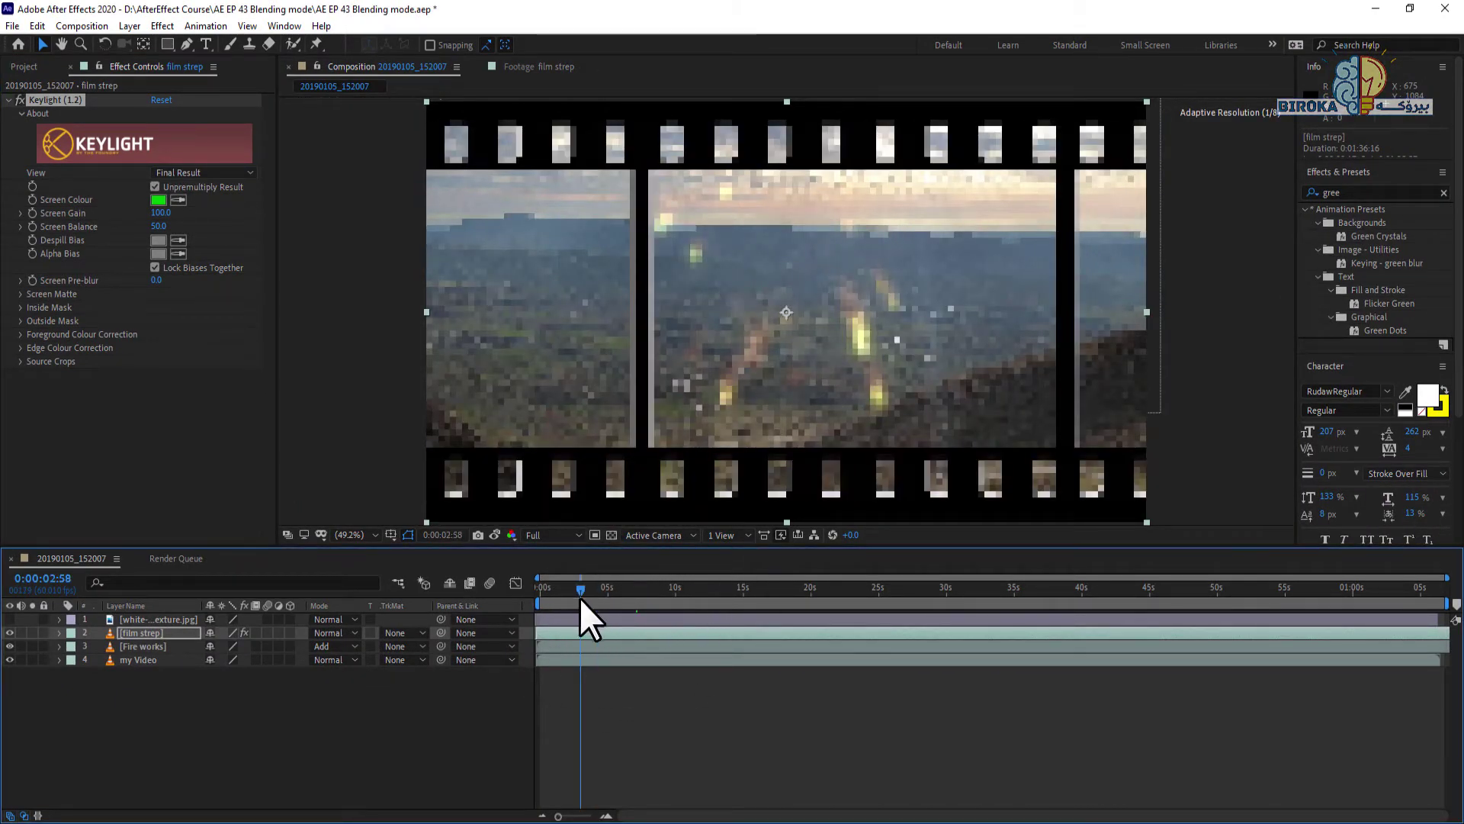
# Preview the keyed film strip, try the Lighten blending mode on the film strep layer, and play the result
pyautogui.press('space')
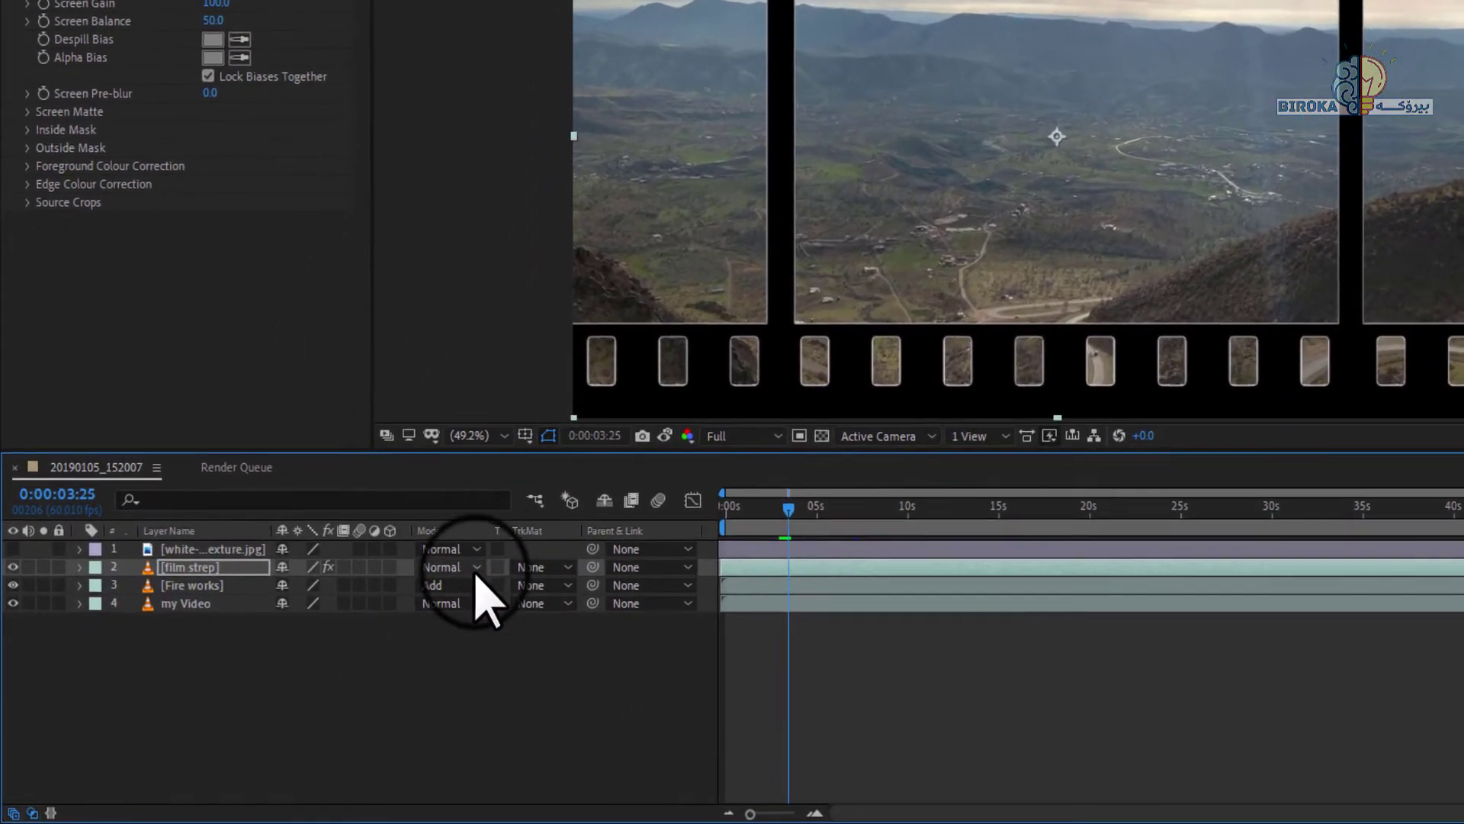
pyautogui.click(356, 646)
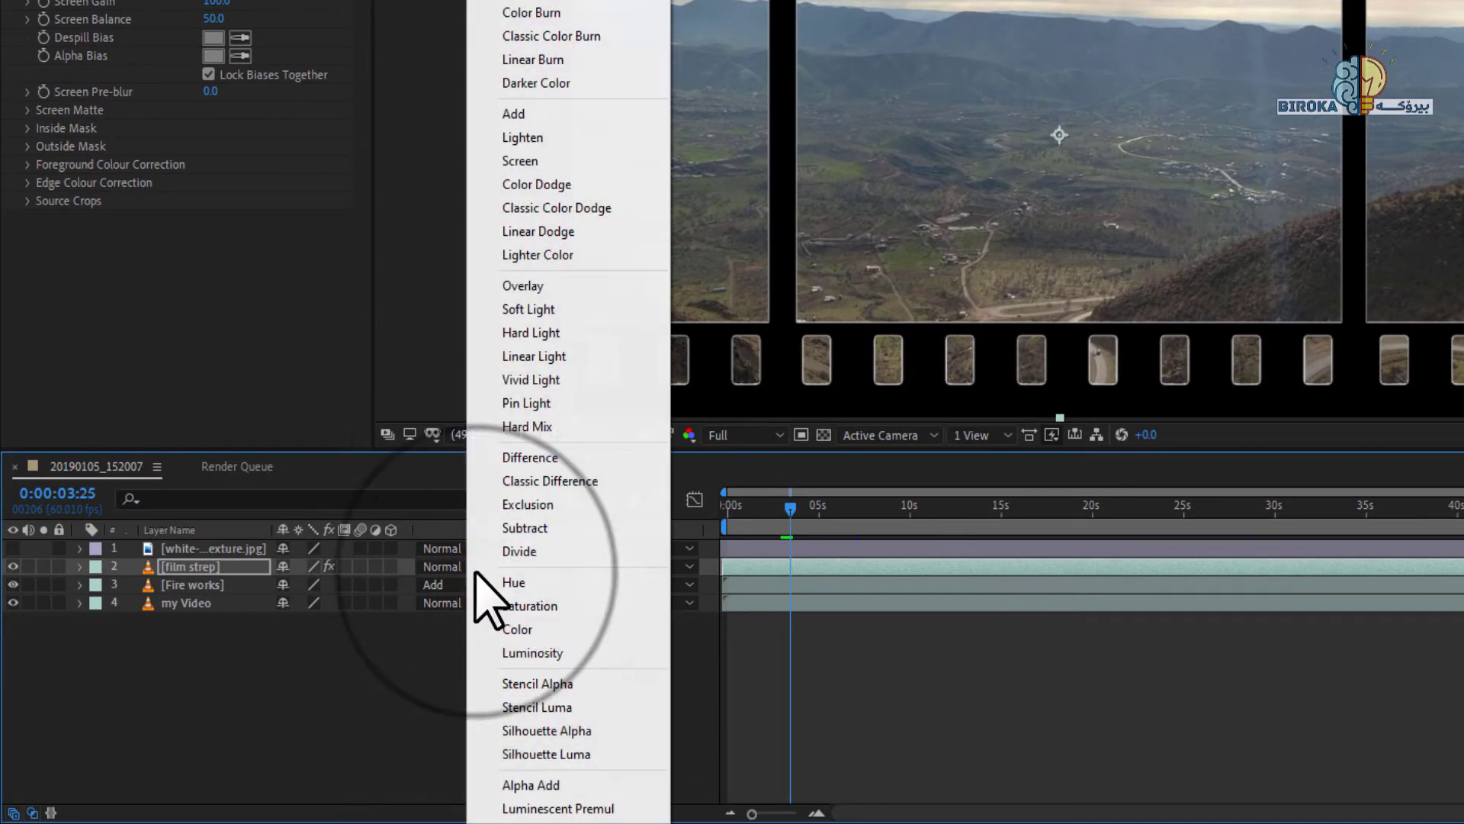
pyautogui.click(534, 138)
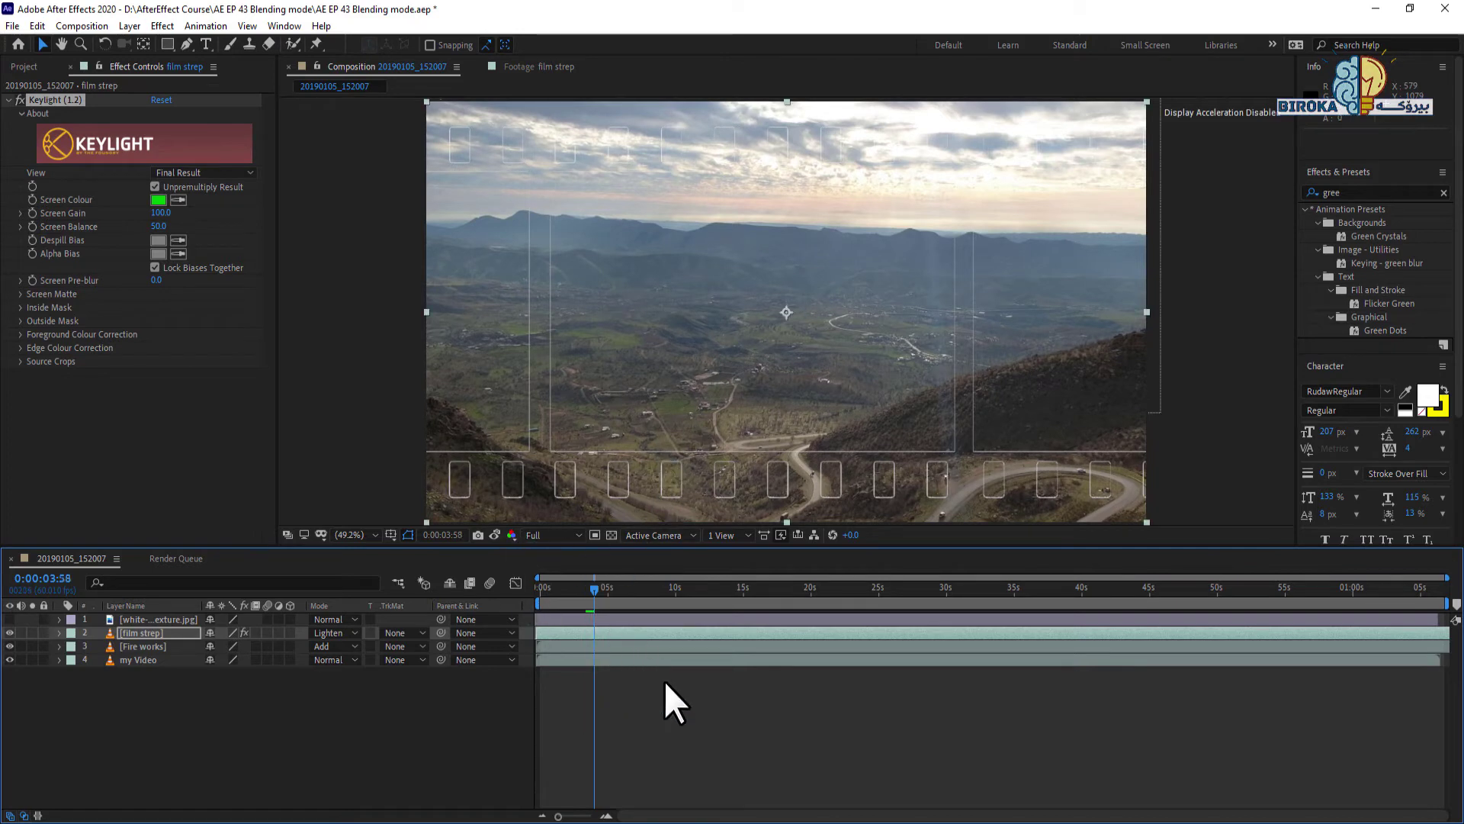
pyautogui.press('space')
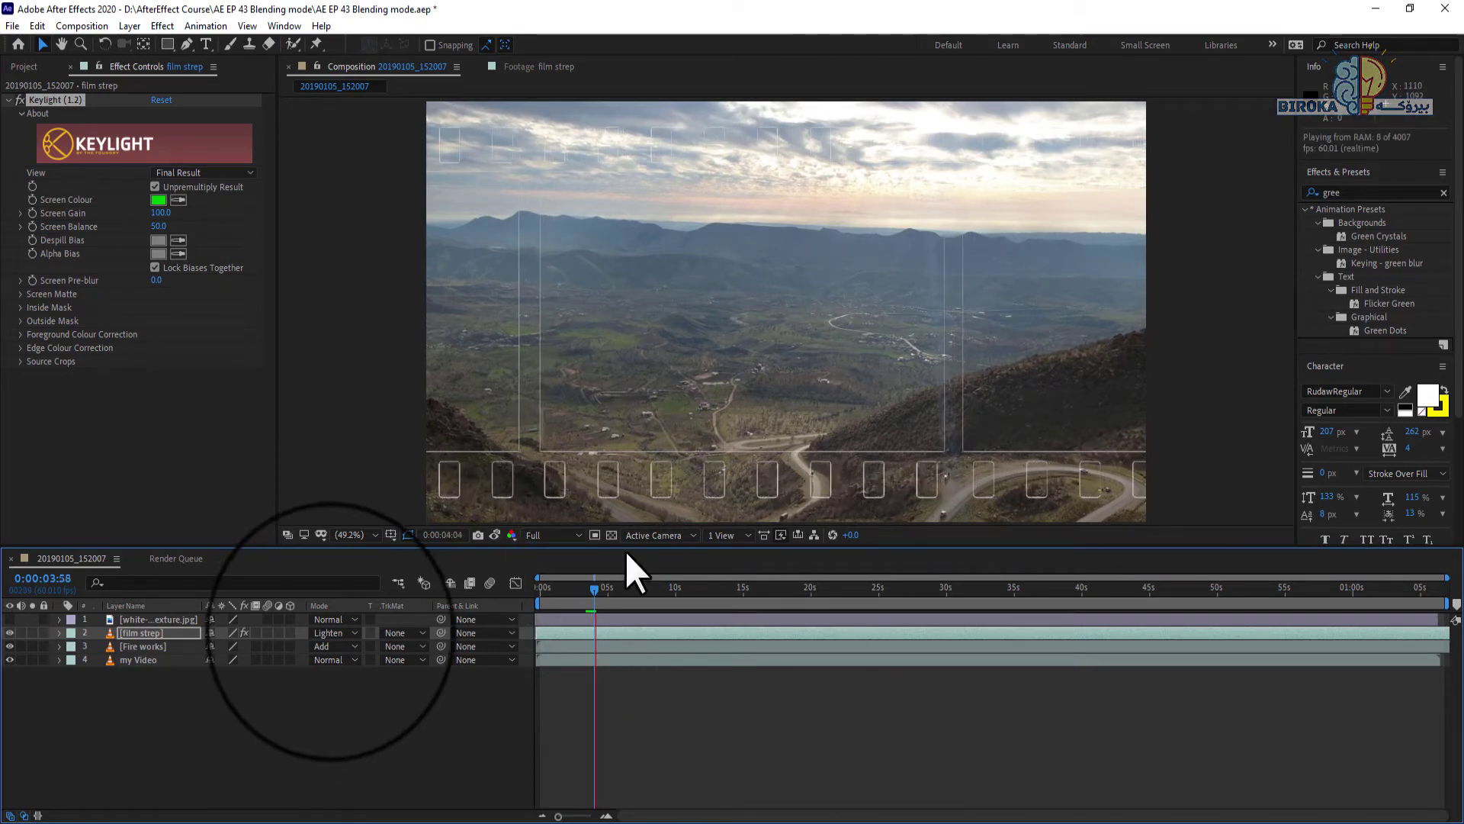
# Try the Overlay blending mode on the film strep layer with a short preview, followed by Hard Light
pyautogui.click(328, 632)
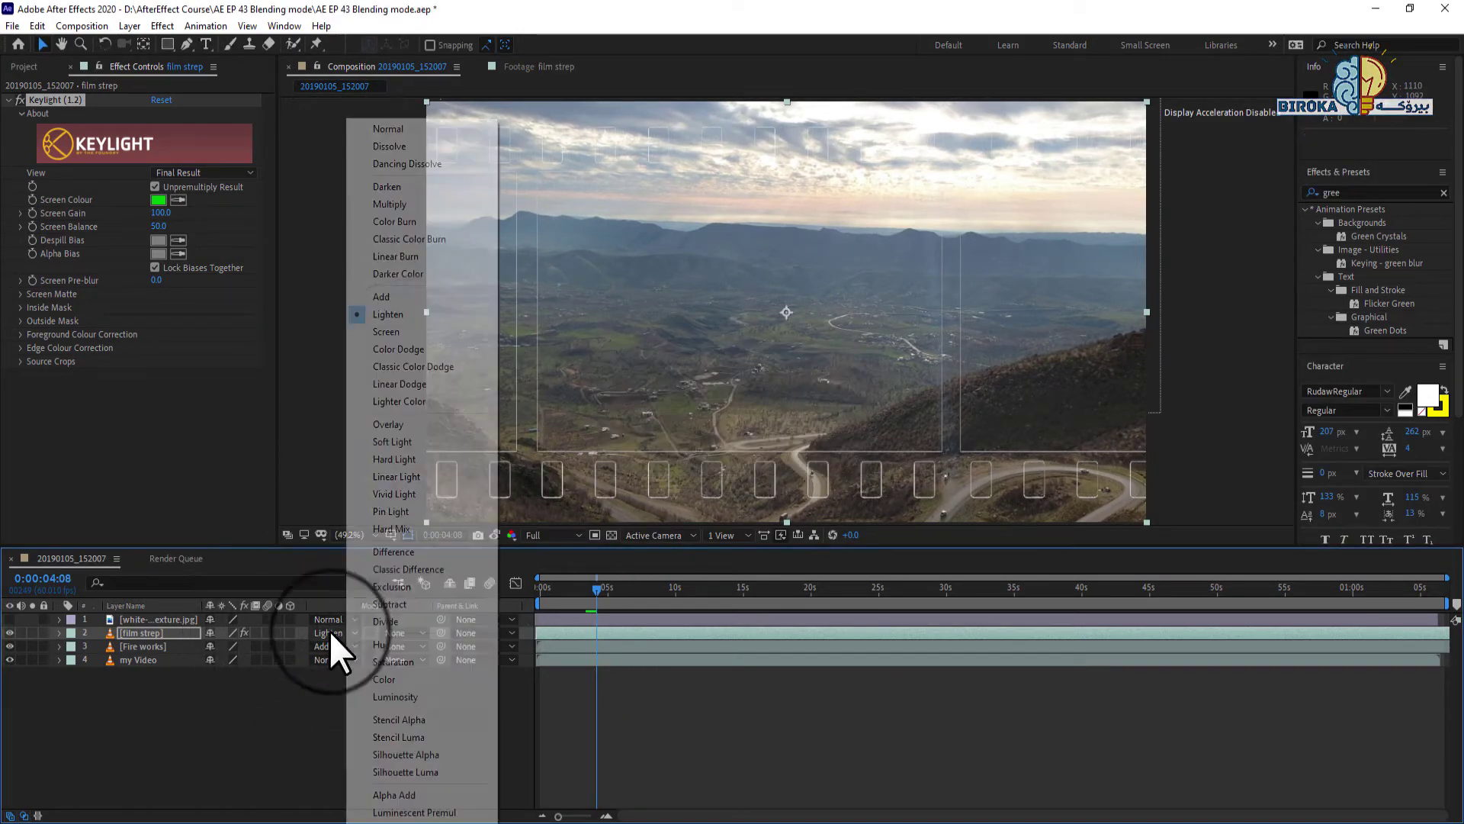
pyautogui.click(417, 424)
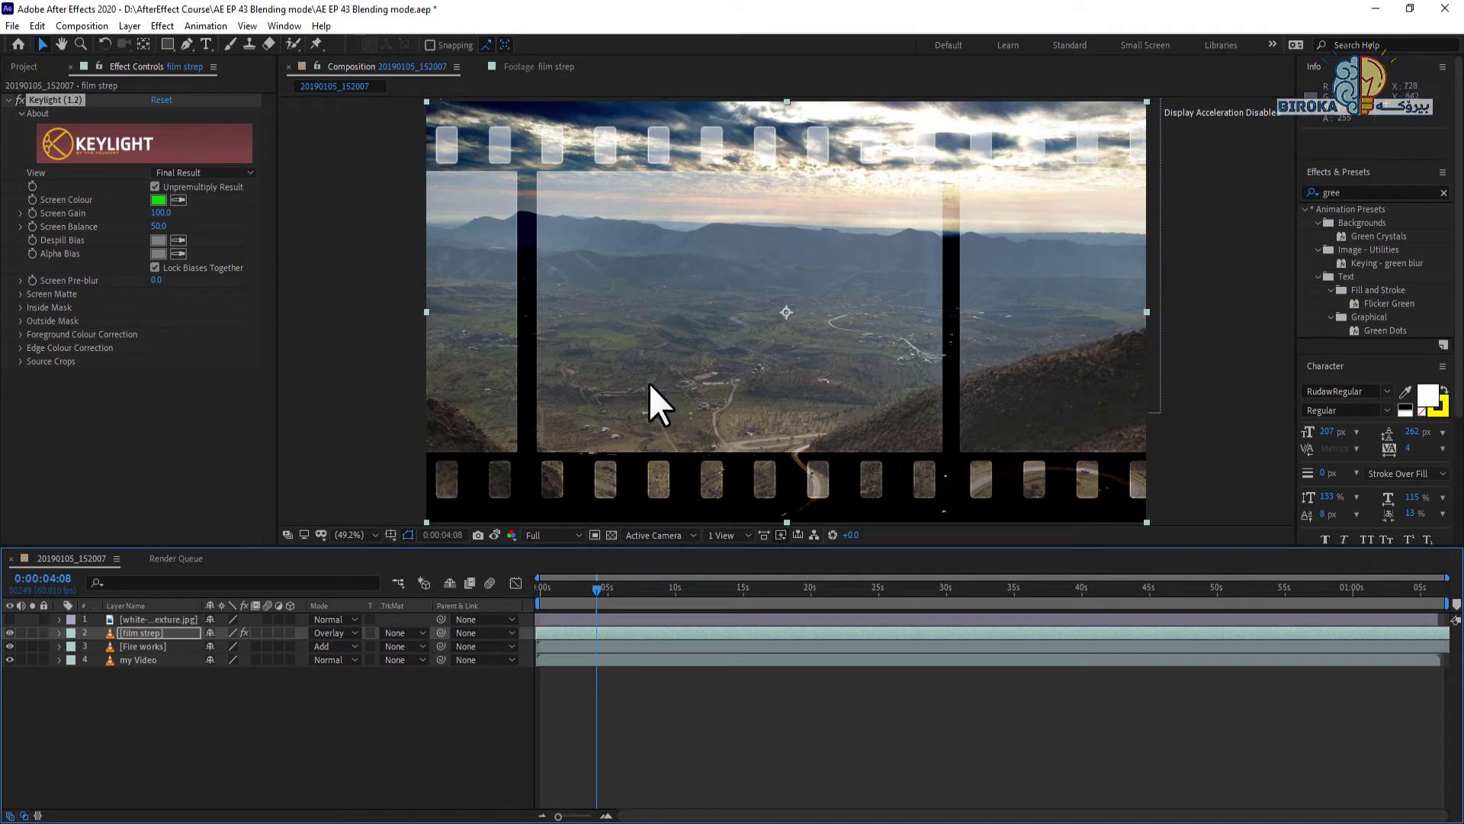
pyautogui.press('space')
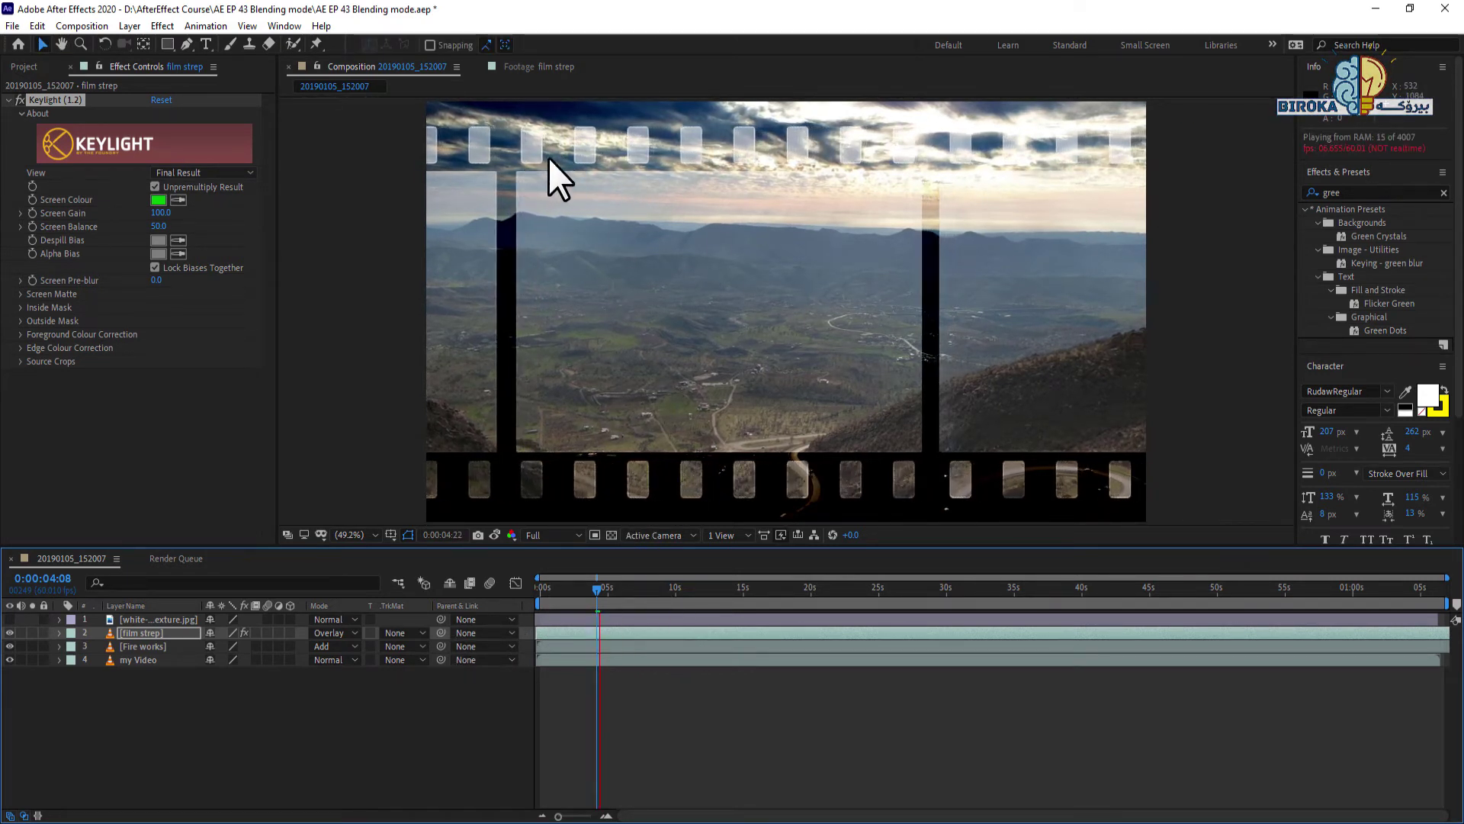
pyautogui.click(347, 635)
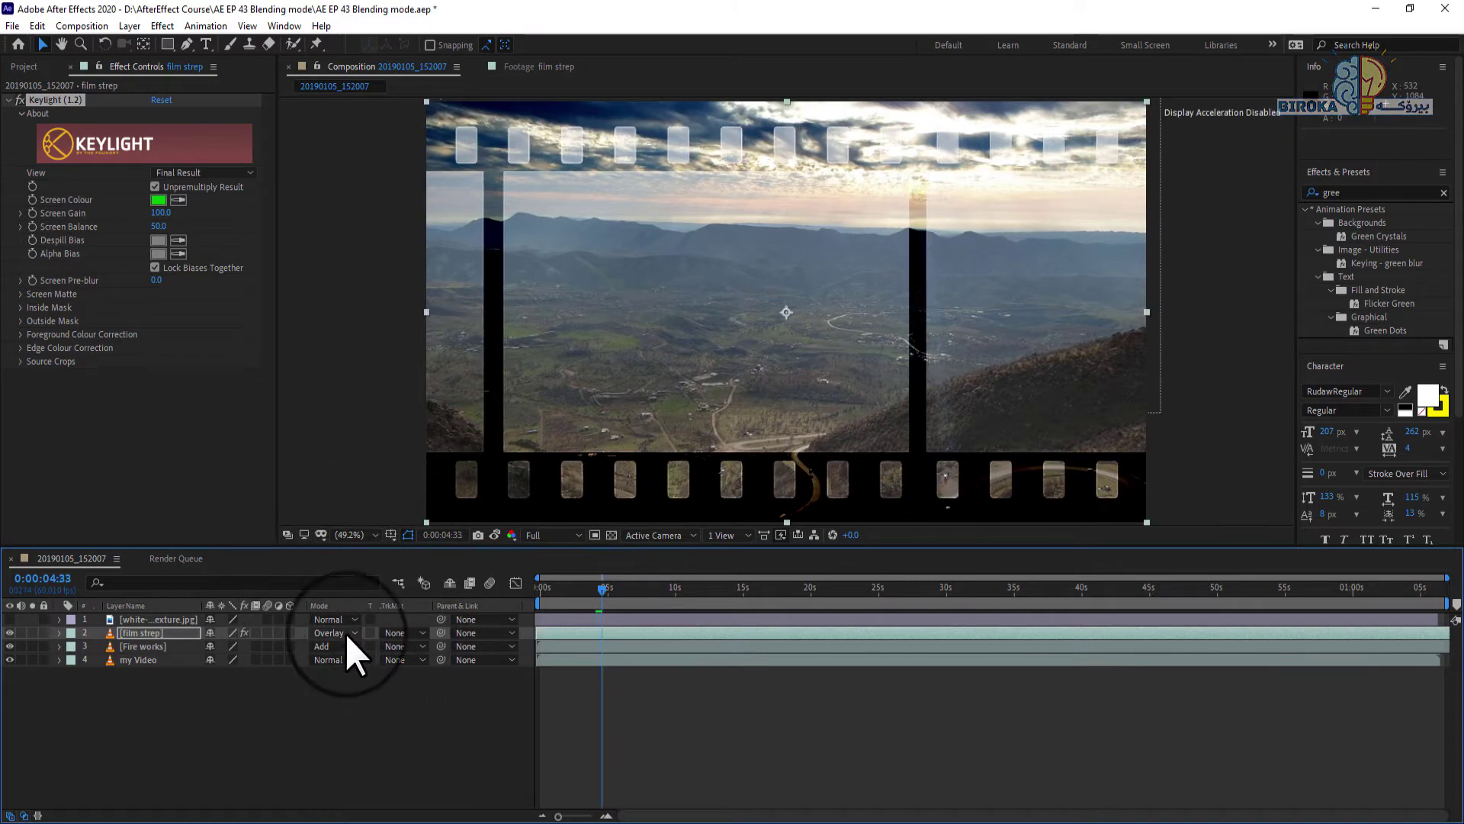
pyautogui.click(395, 459)
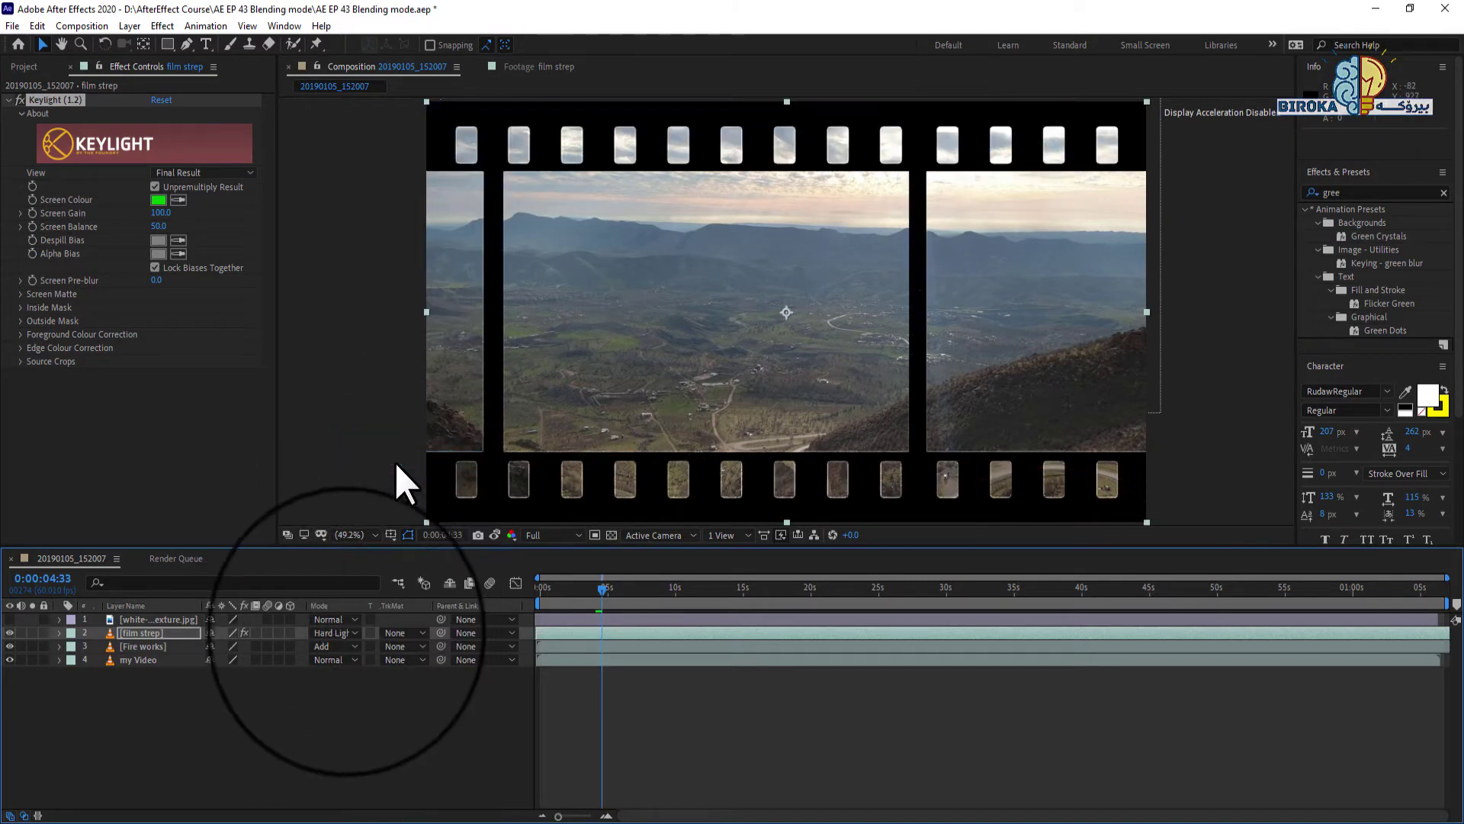
# Try the Hue blending mode on the film strep layer with a short preview, followed by Stencil Alpha
pyautogui.click(345, 631)
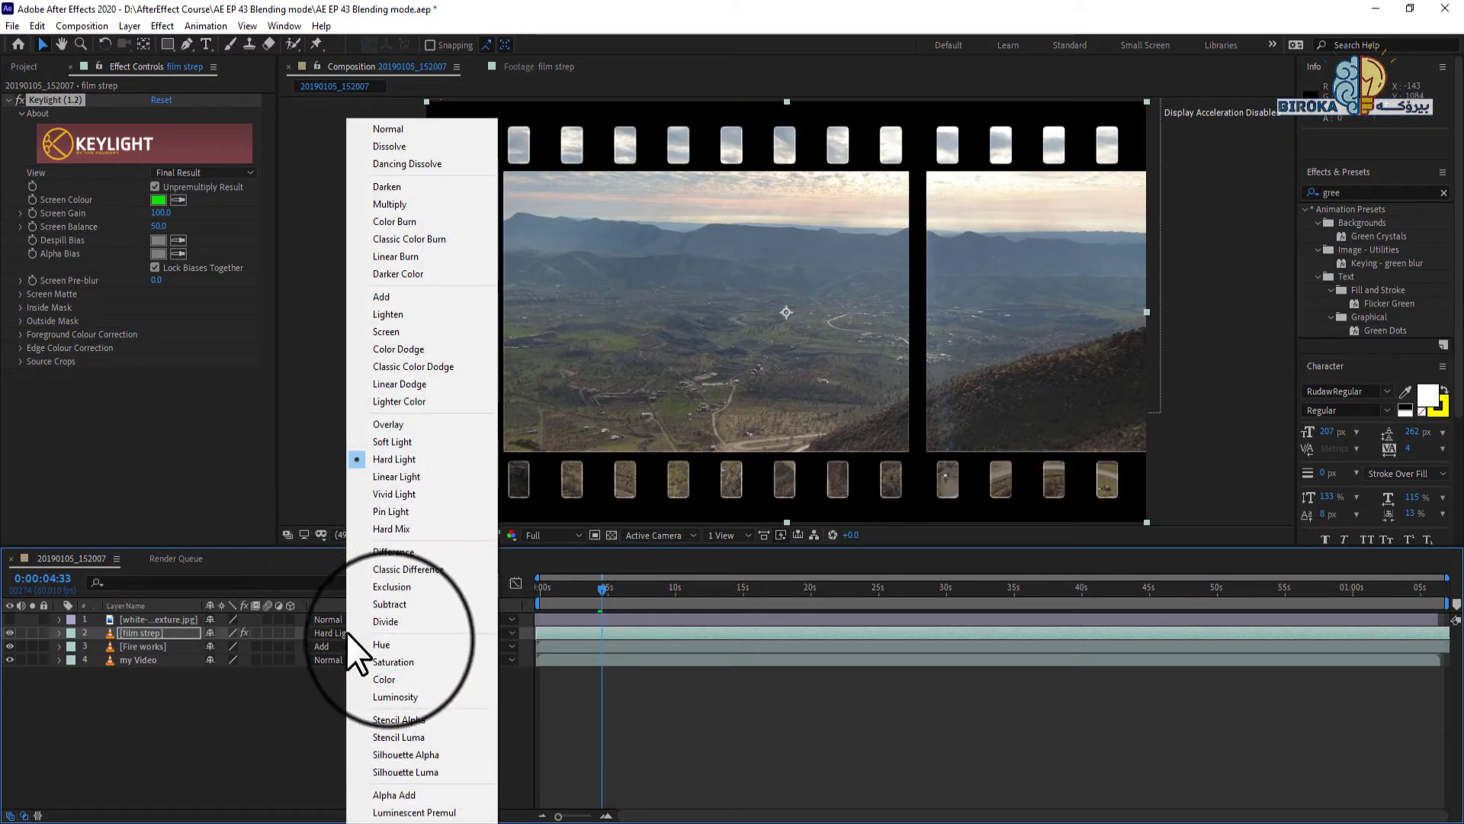
pyautogui.click(387, 639)
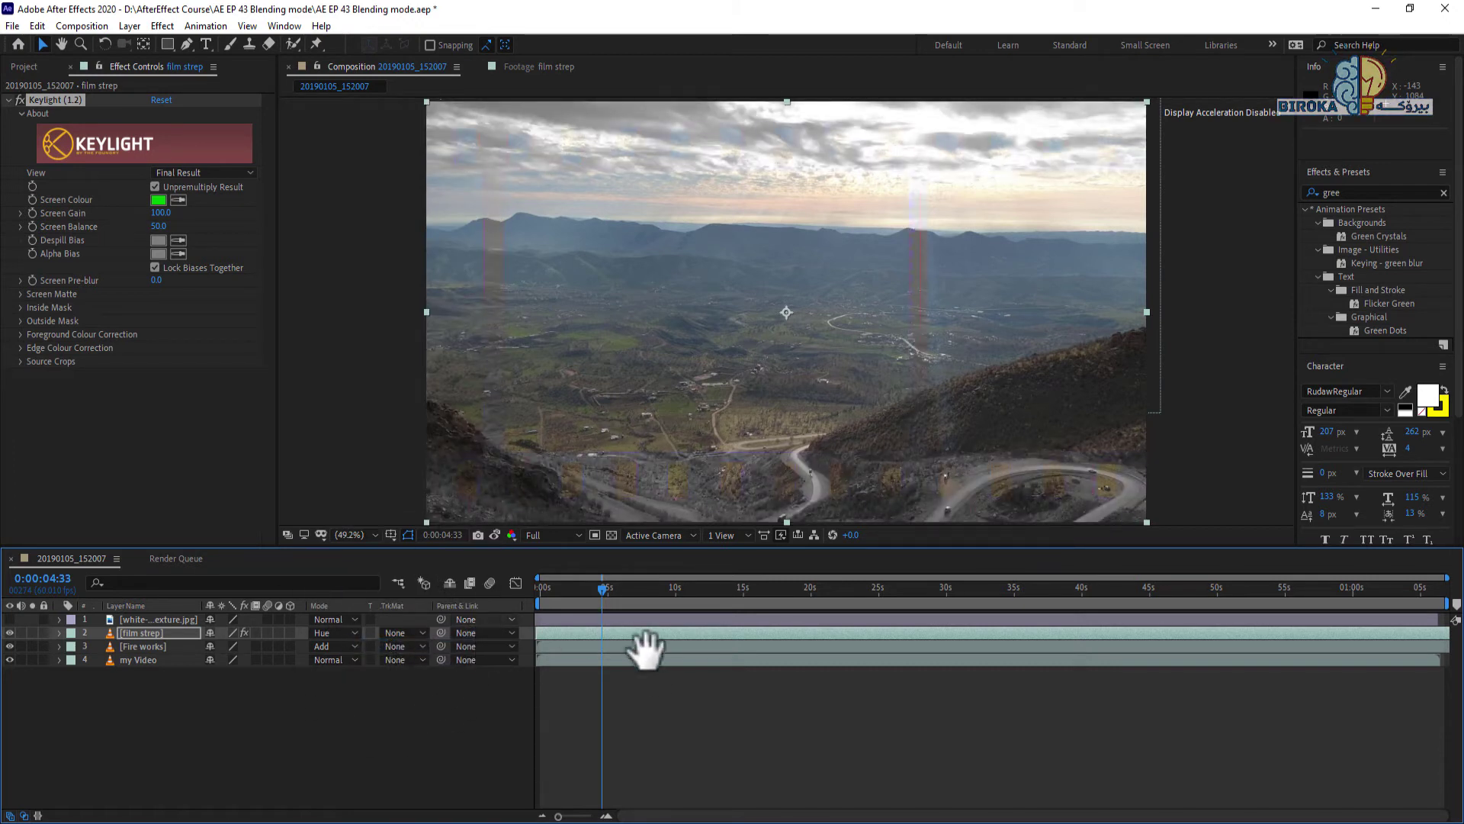
pyautogui.press('space')
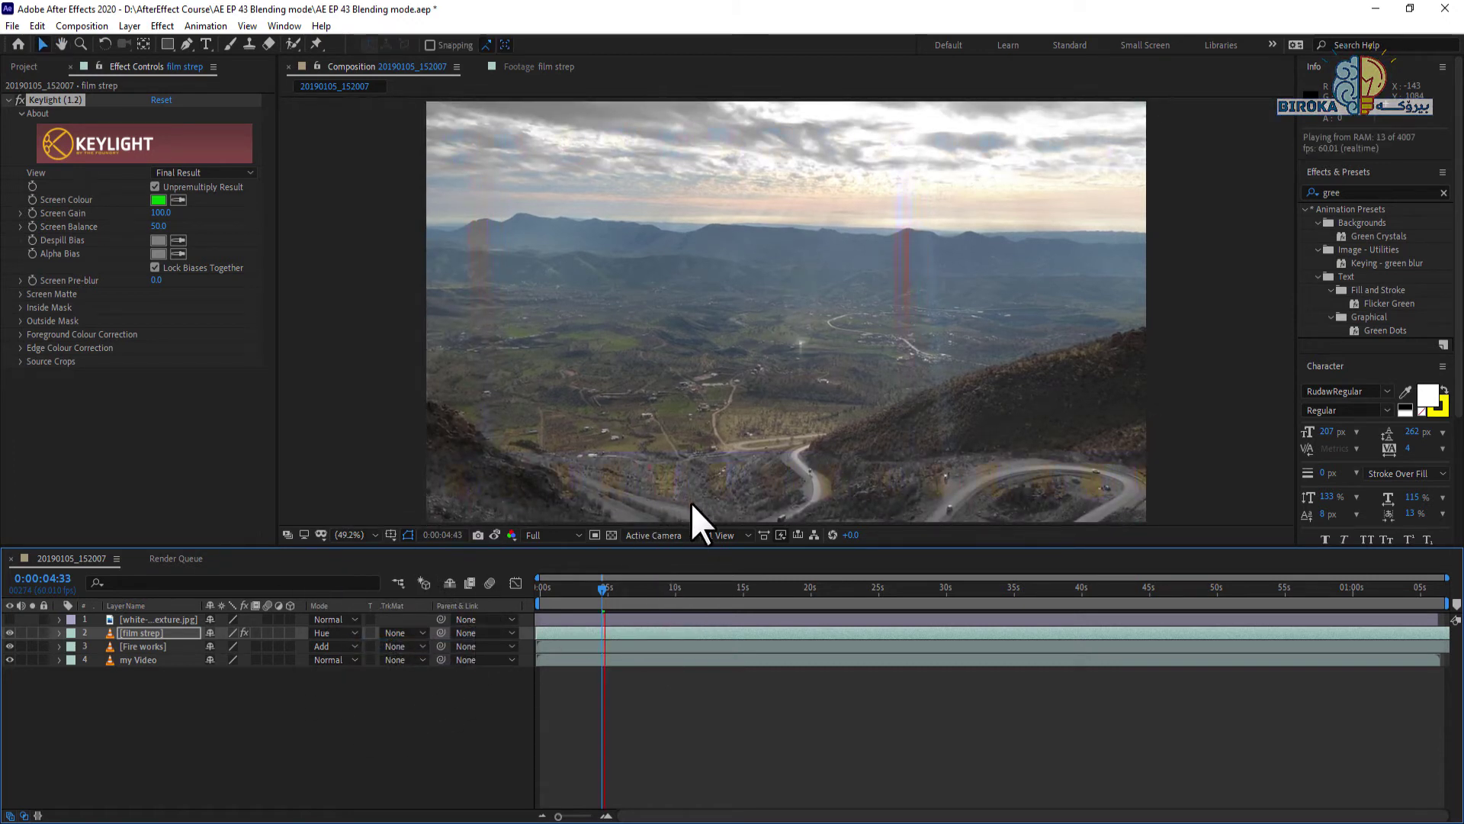
pyautogui.press('space')
pyautogui.press('ctrl')
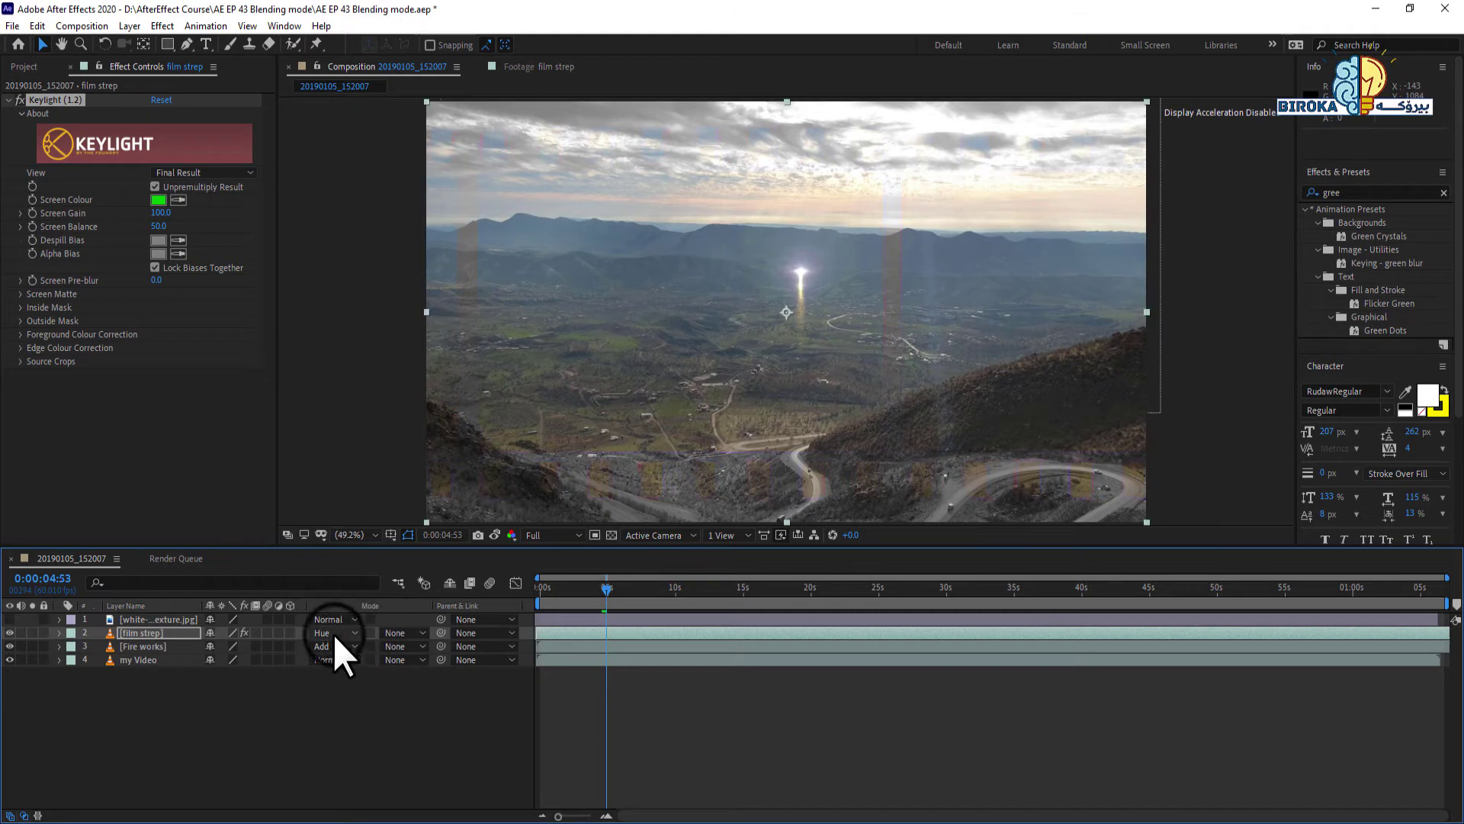
pyautogui.click(333, 633)
pyautogui.click(415, 720)
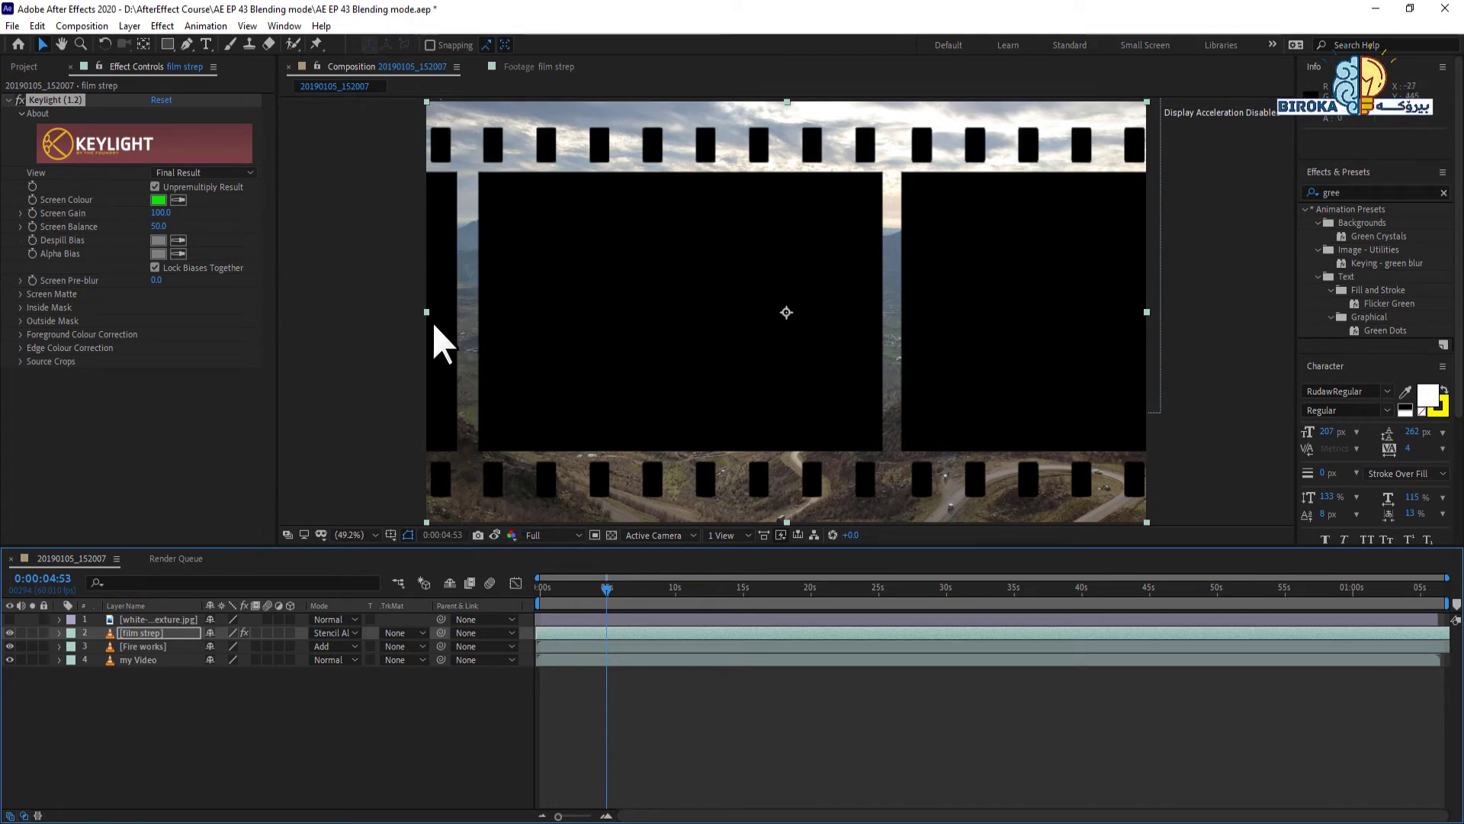
# Try the Color, Stencil Alpha and Hard Mix blending modes on the Fire works layer
pyautogui.click(345, 646)
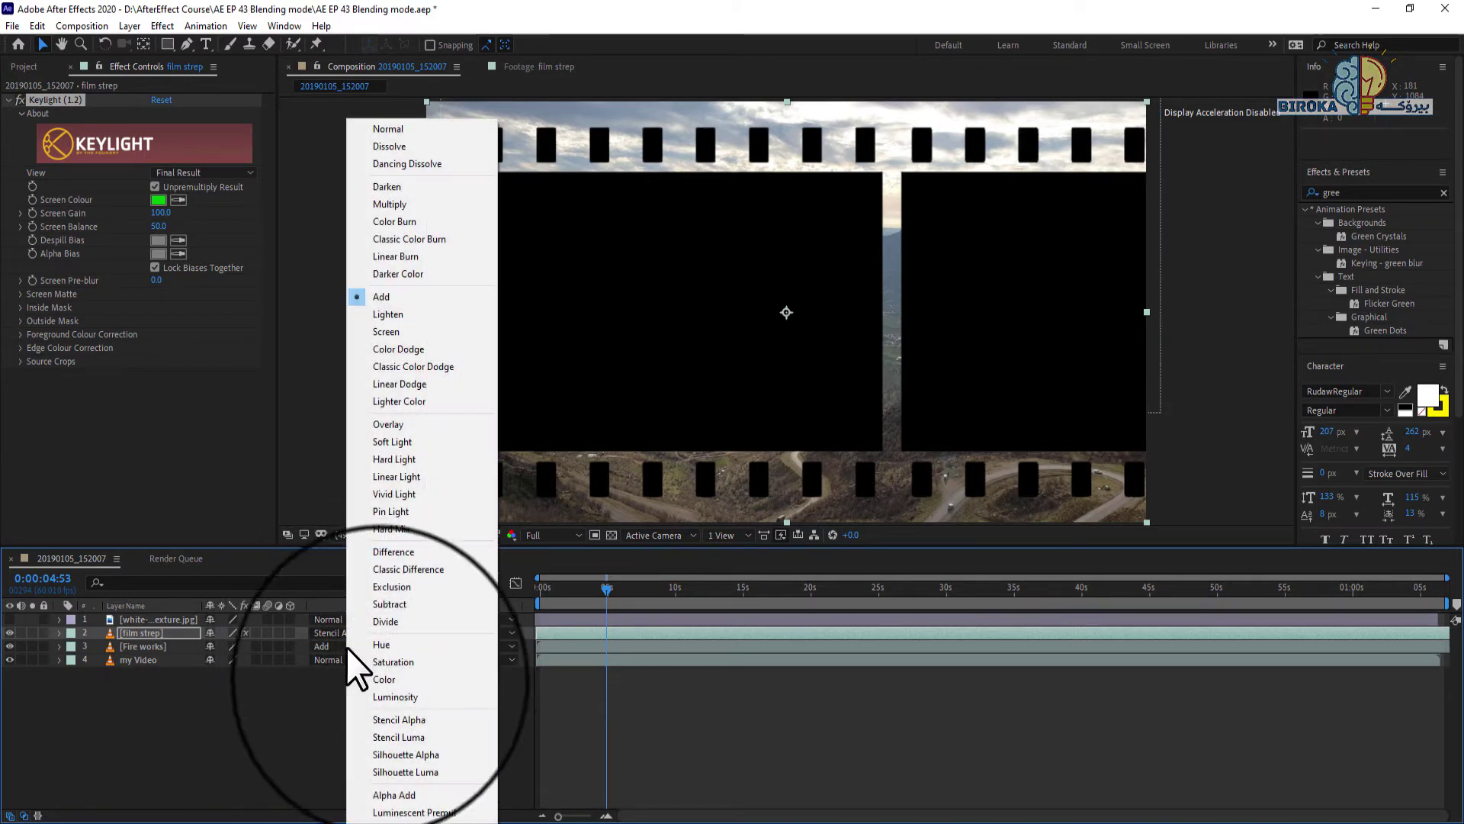
pyautogui.click(379, 678)
pyautogui.click(327, 648)
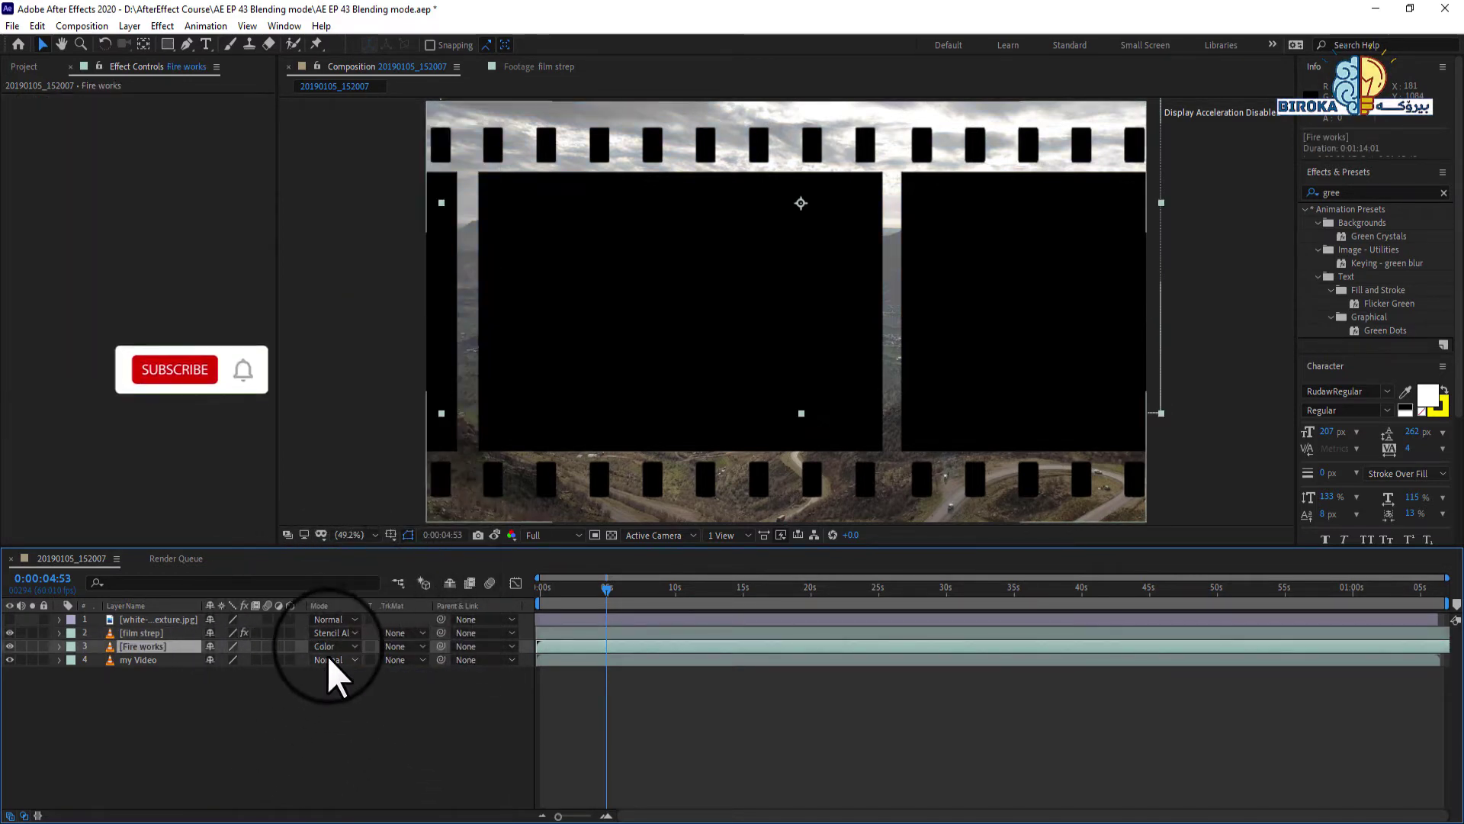
pyautogui.click(400, 720)
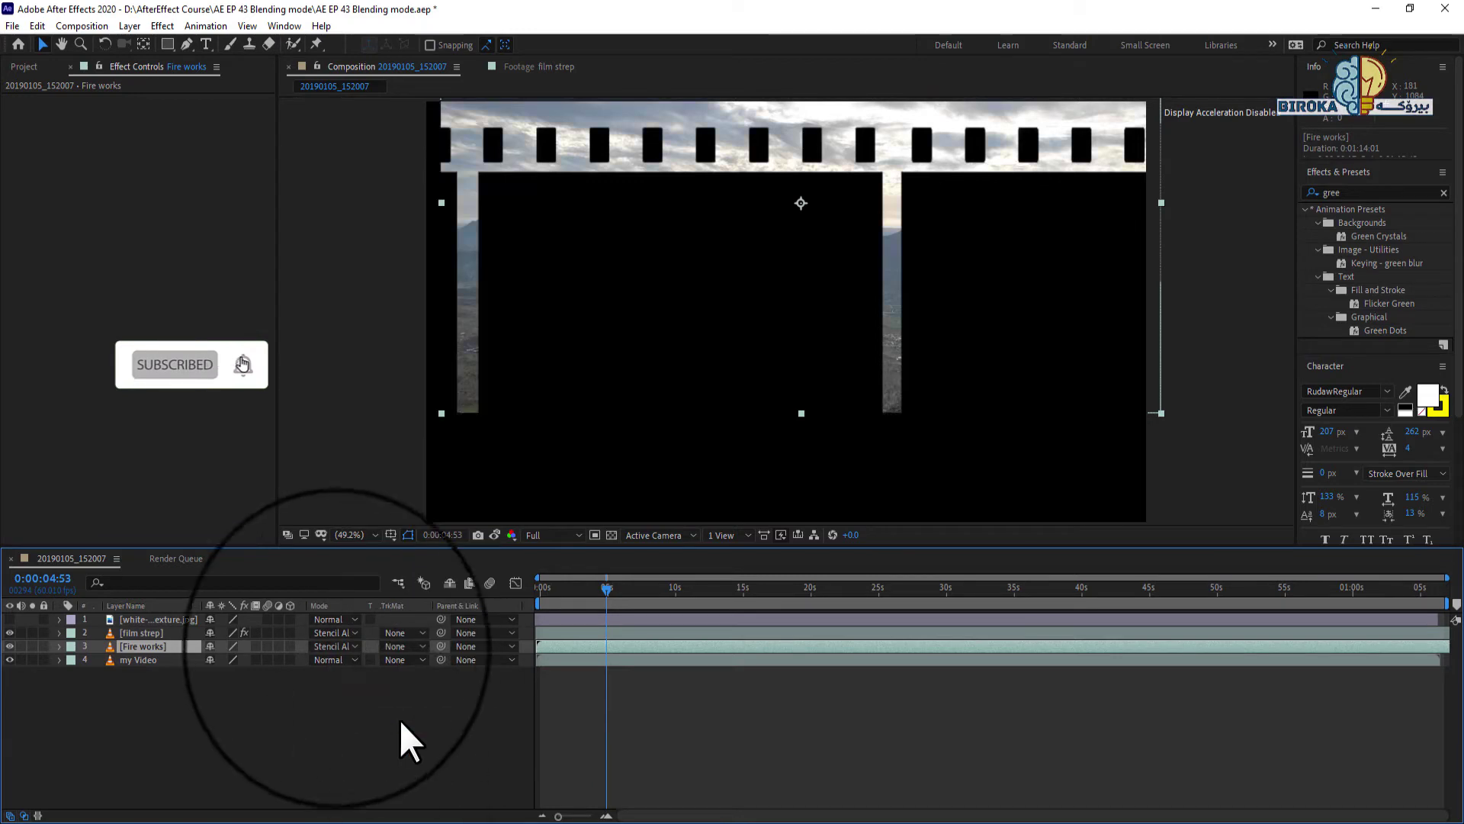
pyautogui.click(335, 647)
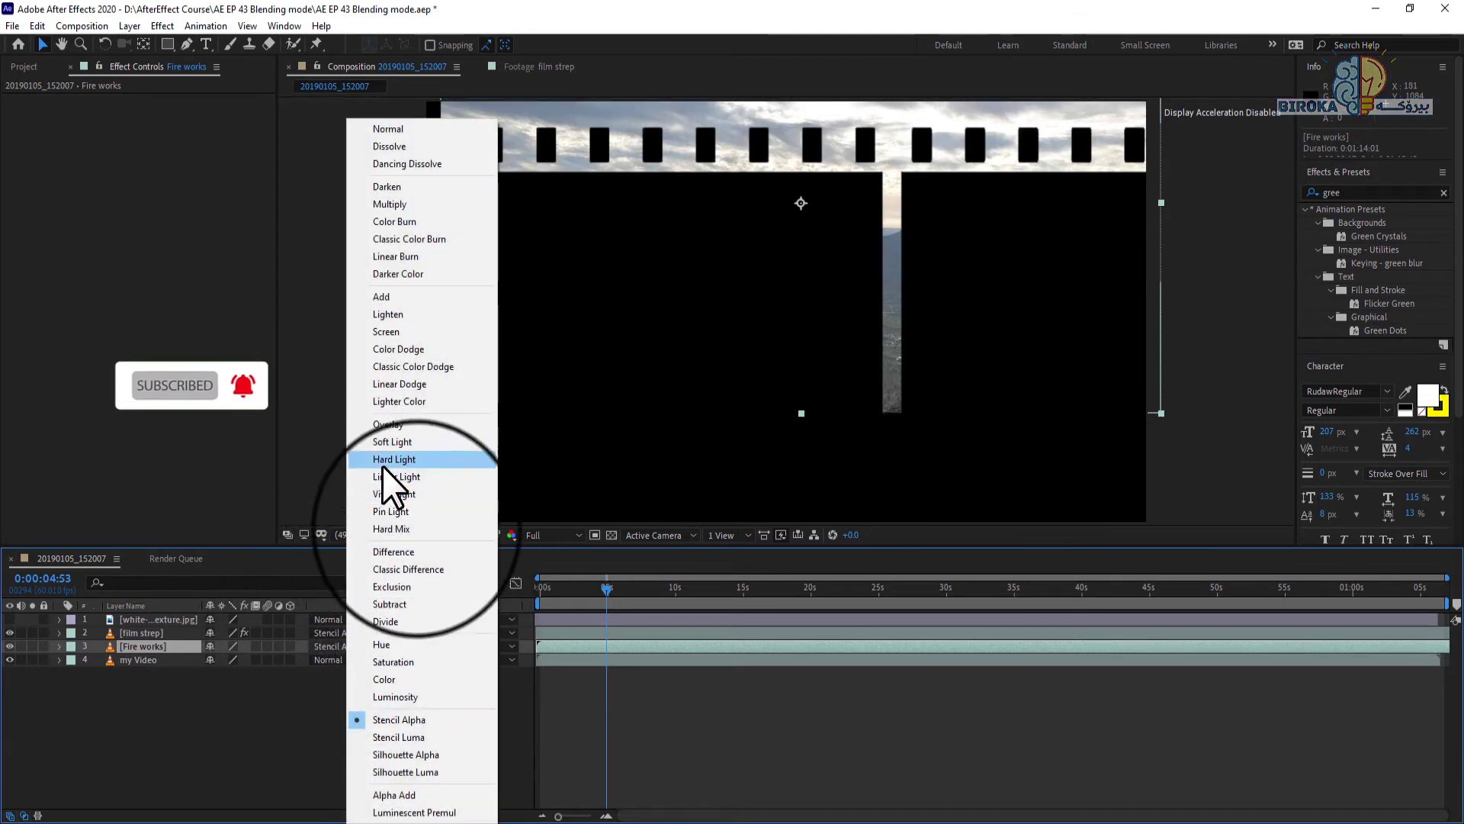
pyautogui.click(410, 528)
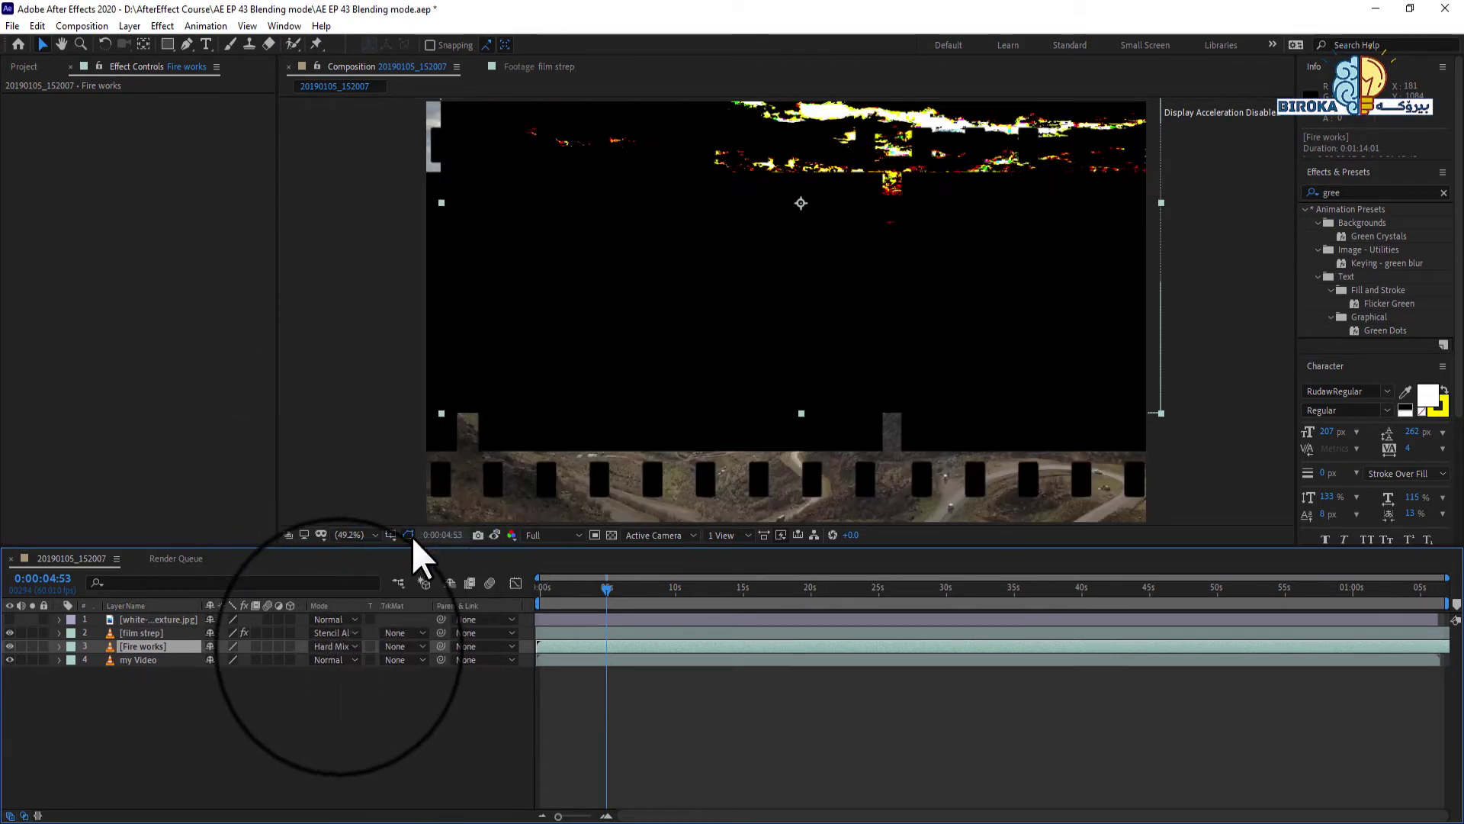
# Set the Fire works layer's blending mode to Screen and the film strep layer's to Darken
pyautogui.click(335, 647)
pyautogui.click(391, 334)
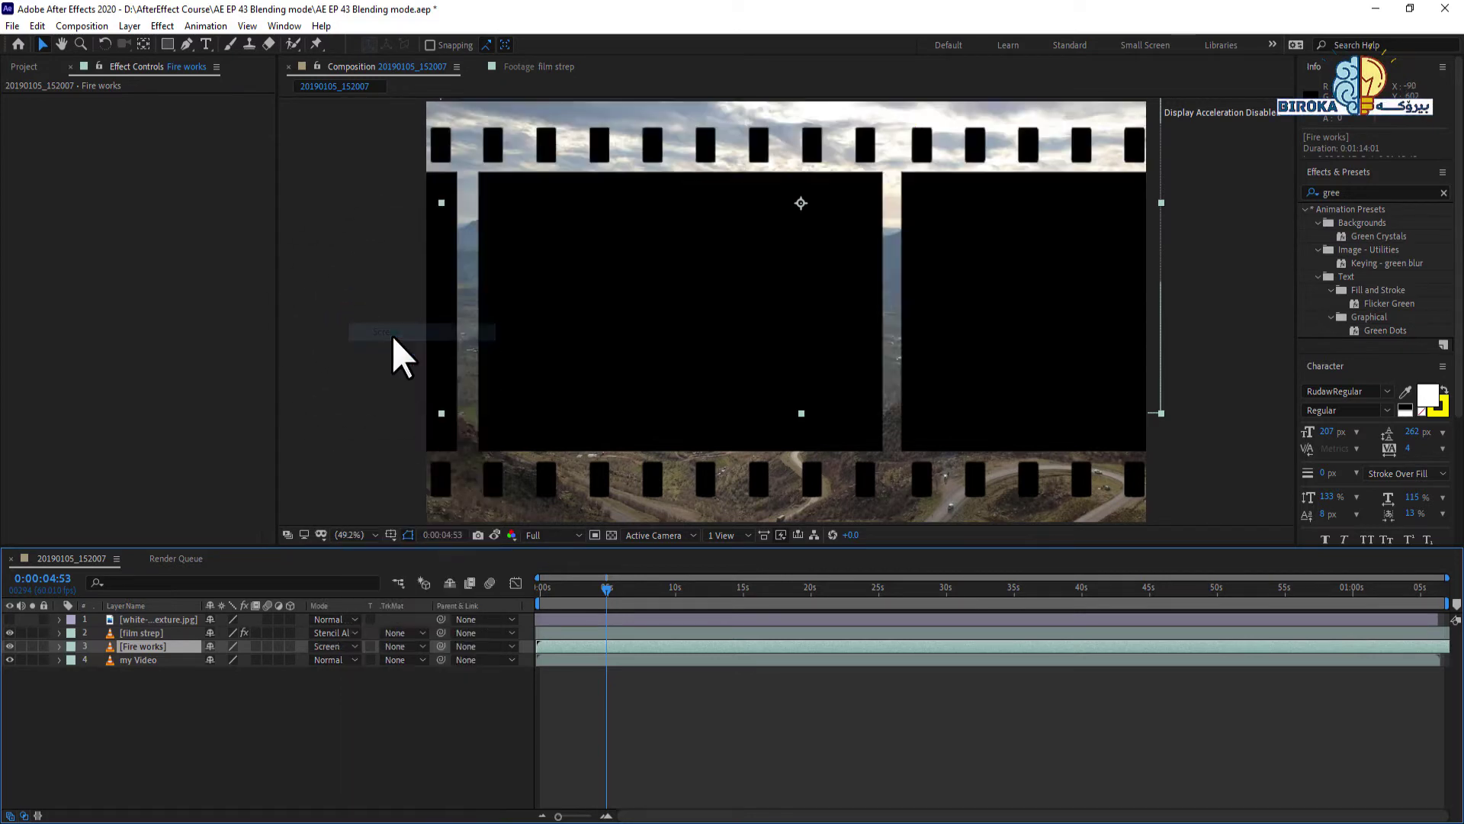
pyautogui.click(340, 632)
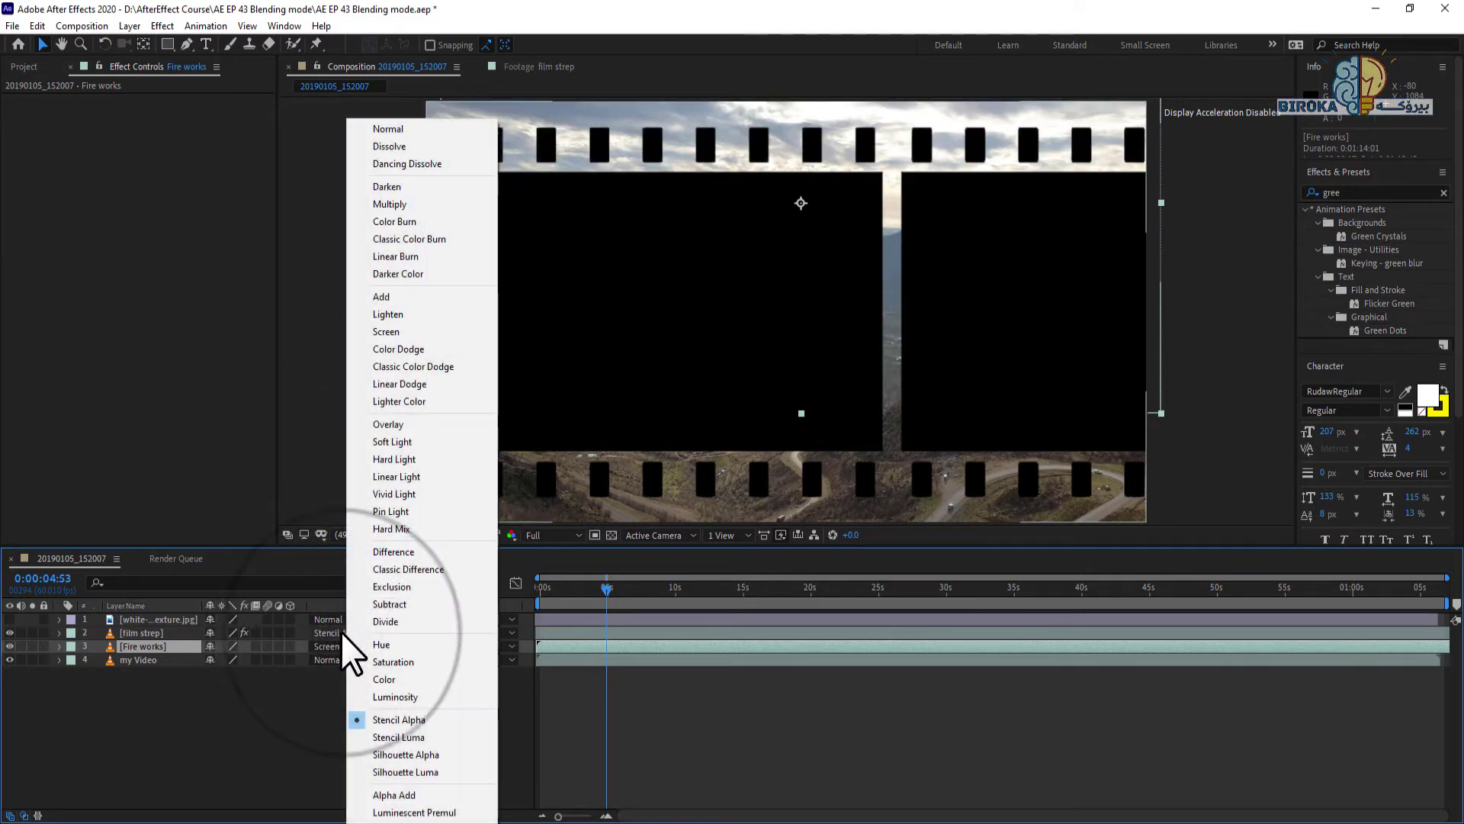
pyautogui.click(401, 191)
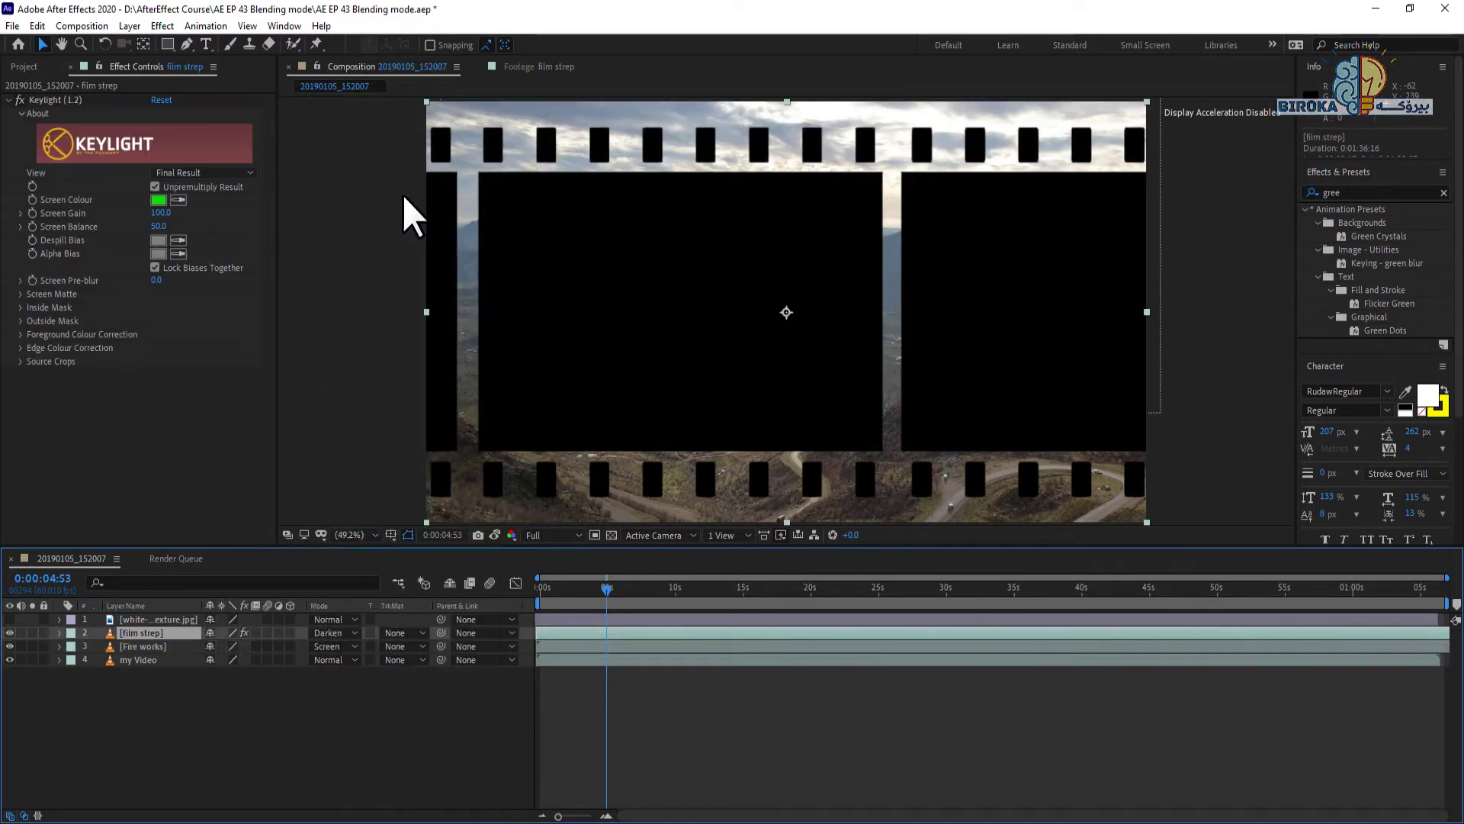
# Set the hidden white paper texture layer's blending mode to Multiply and preview the composition from 0:00:17:40
pyautogui.click(341, 636)
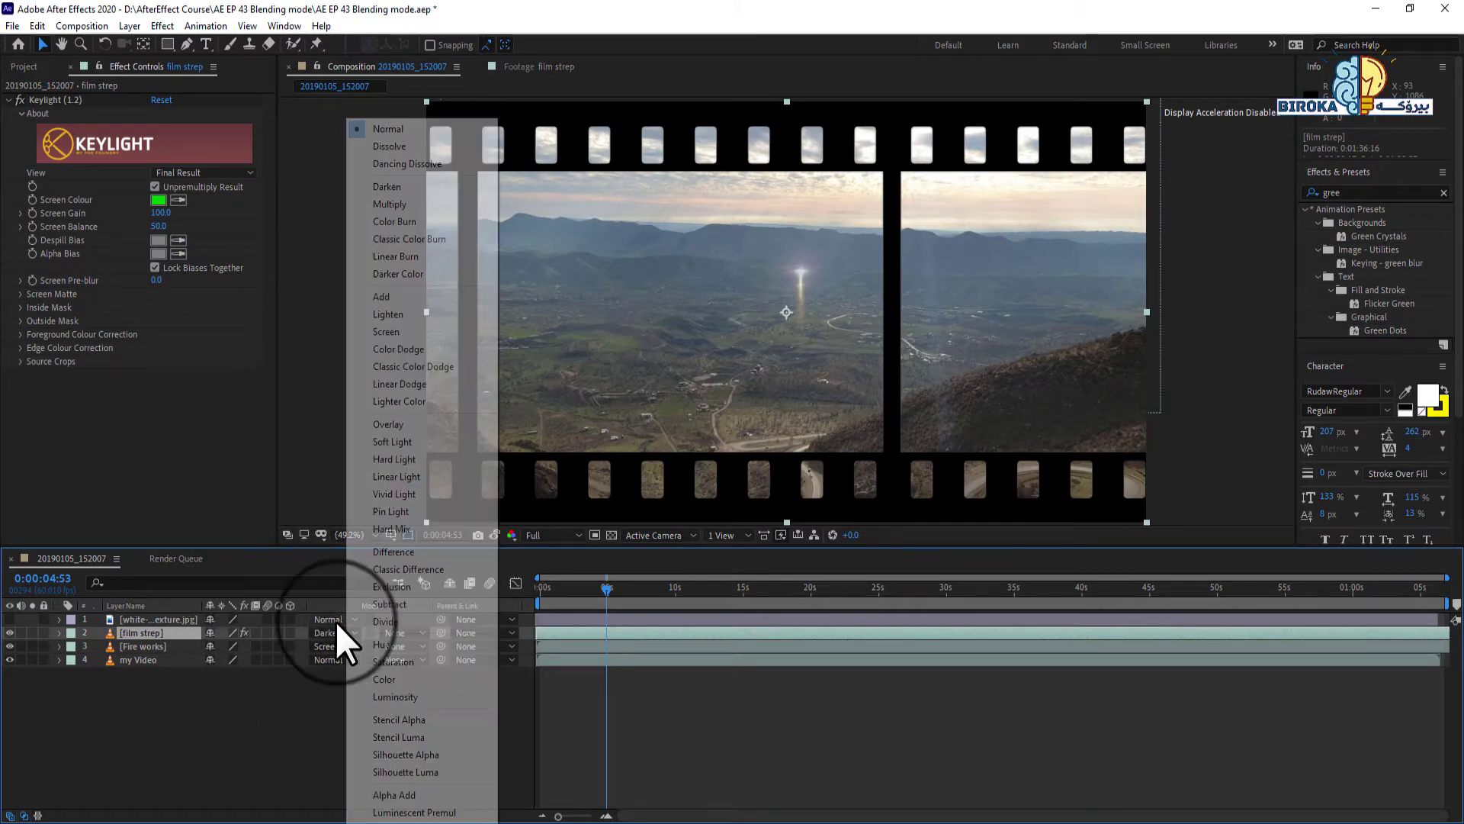
pyautogui.click(422, 202)
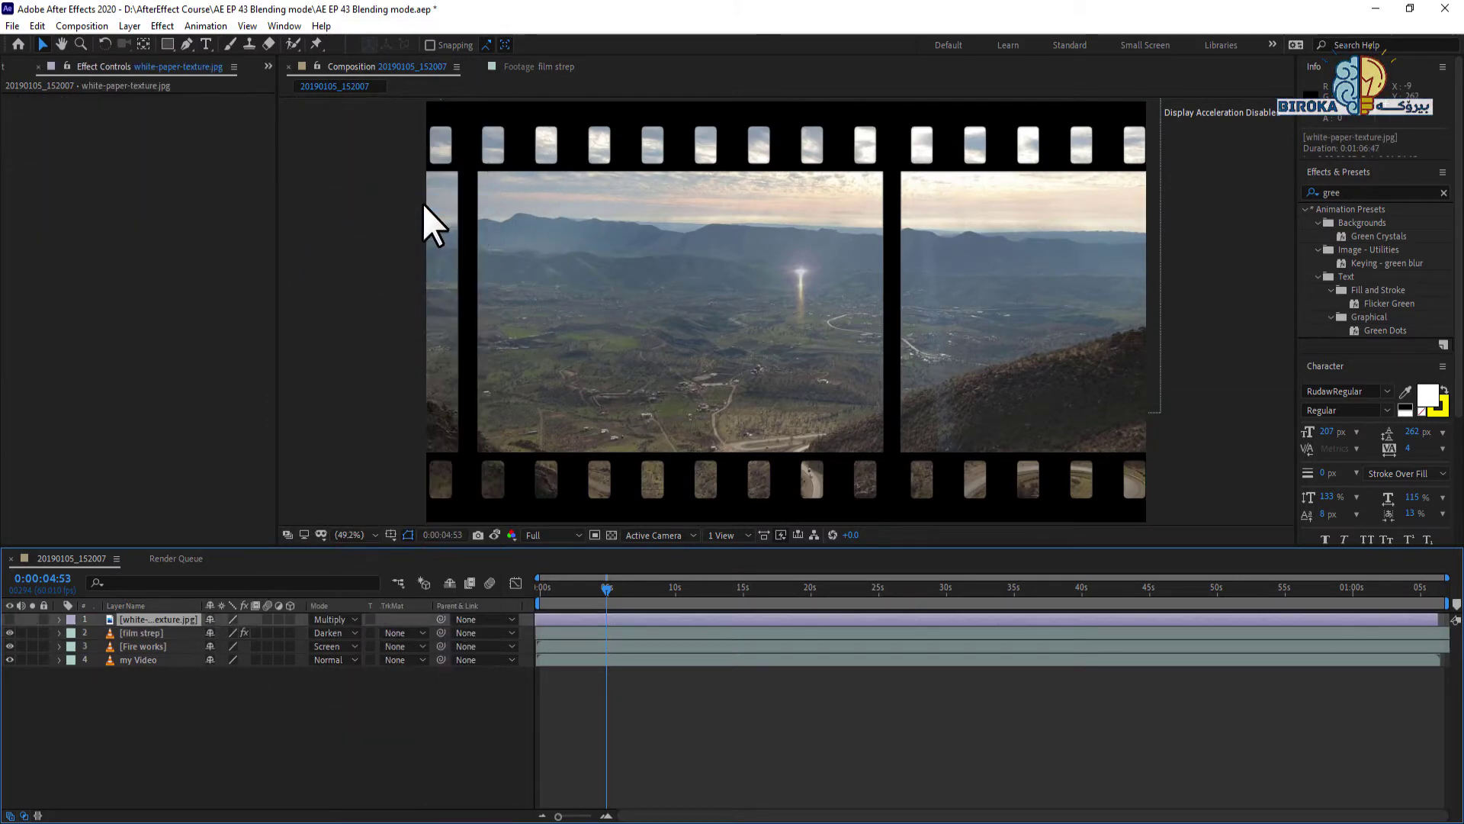
pyautogui.press('space')
pyautogui.moveTo(721, 592); pyautogui.dragTo(779, 597)
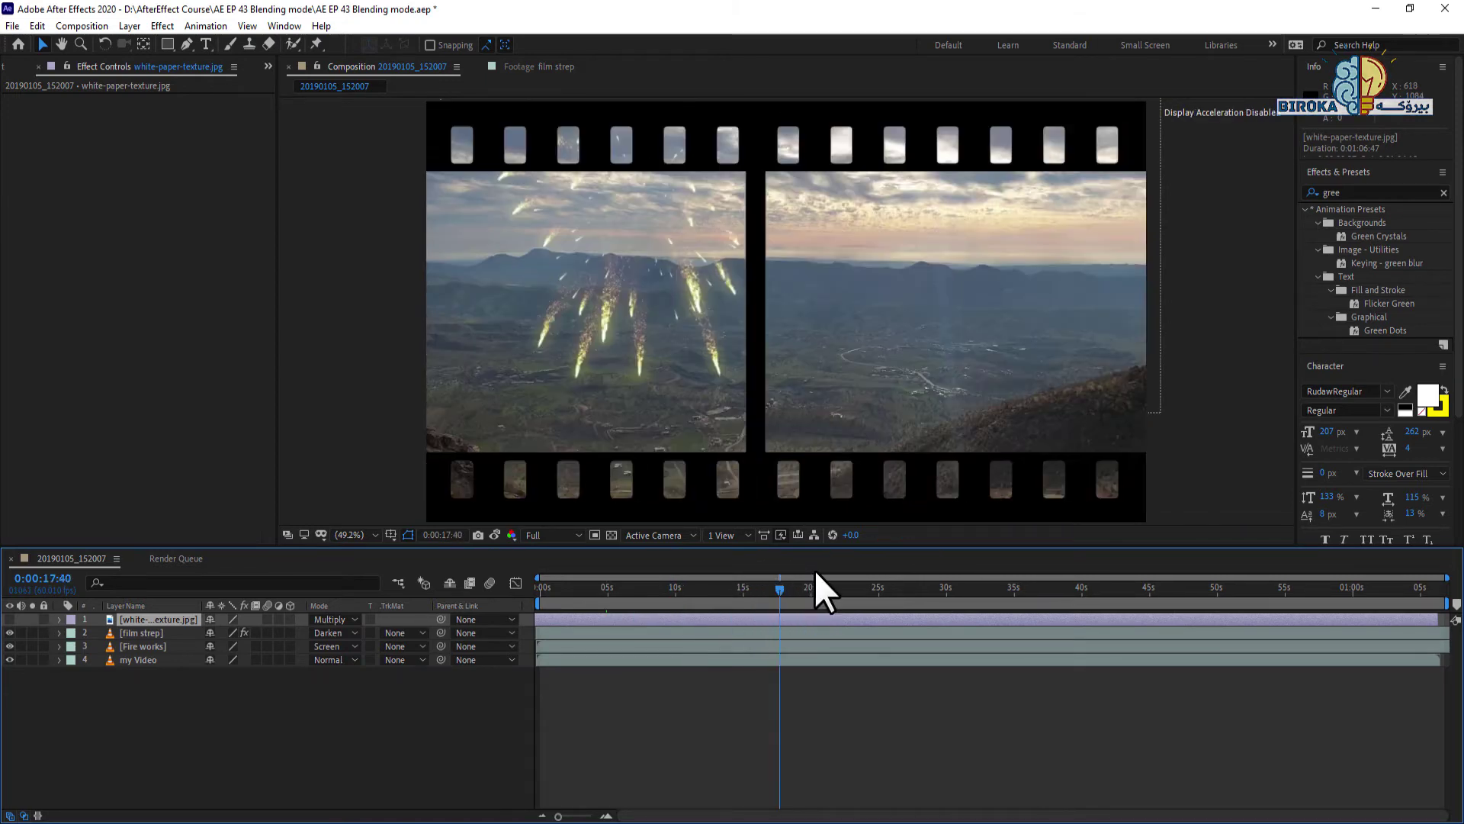
pyautogui.press('space')
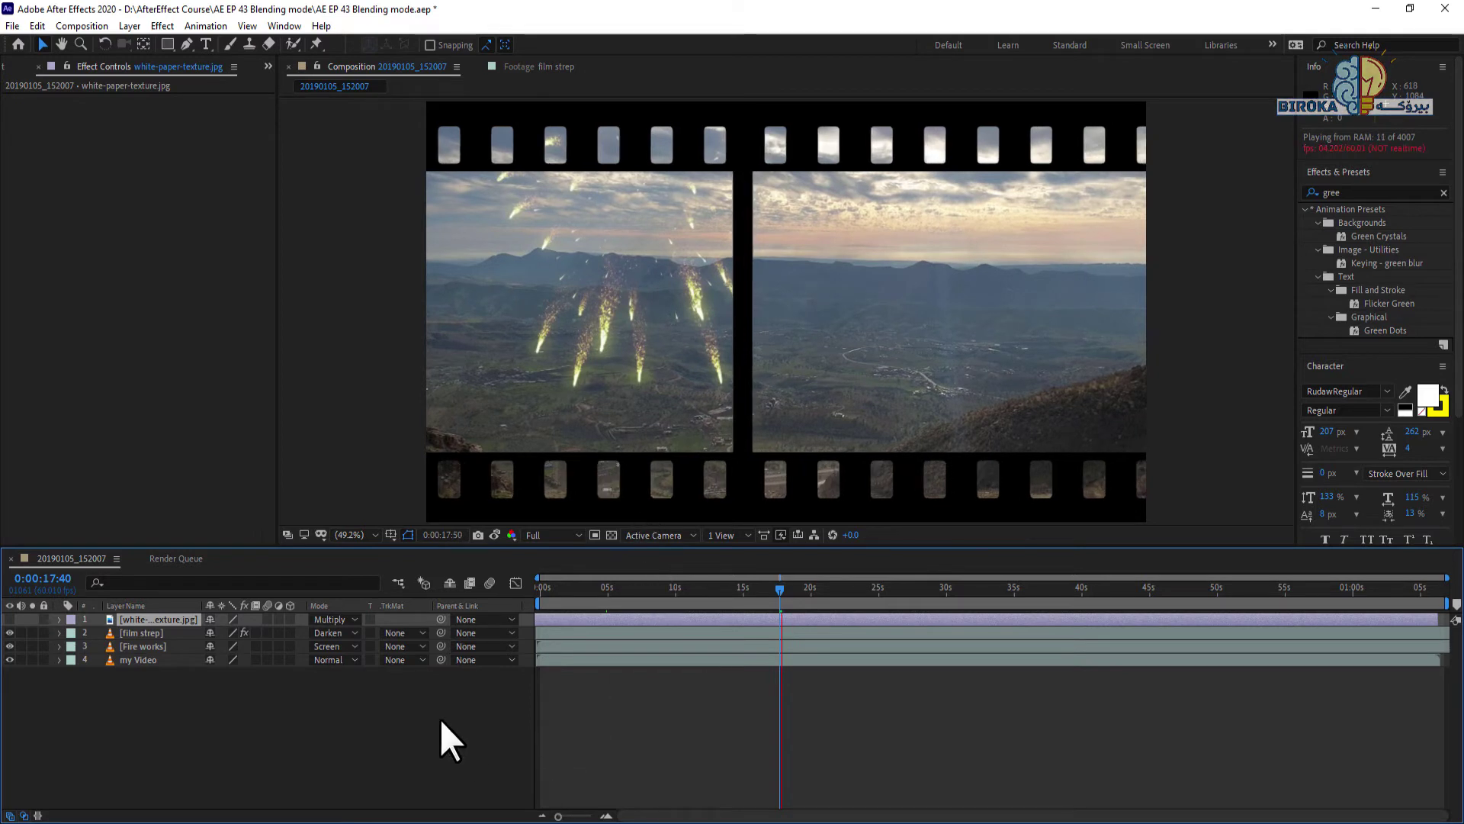
pyautogui.press('space')
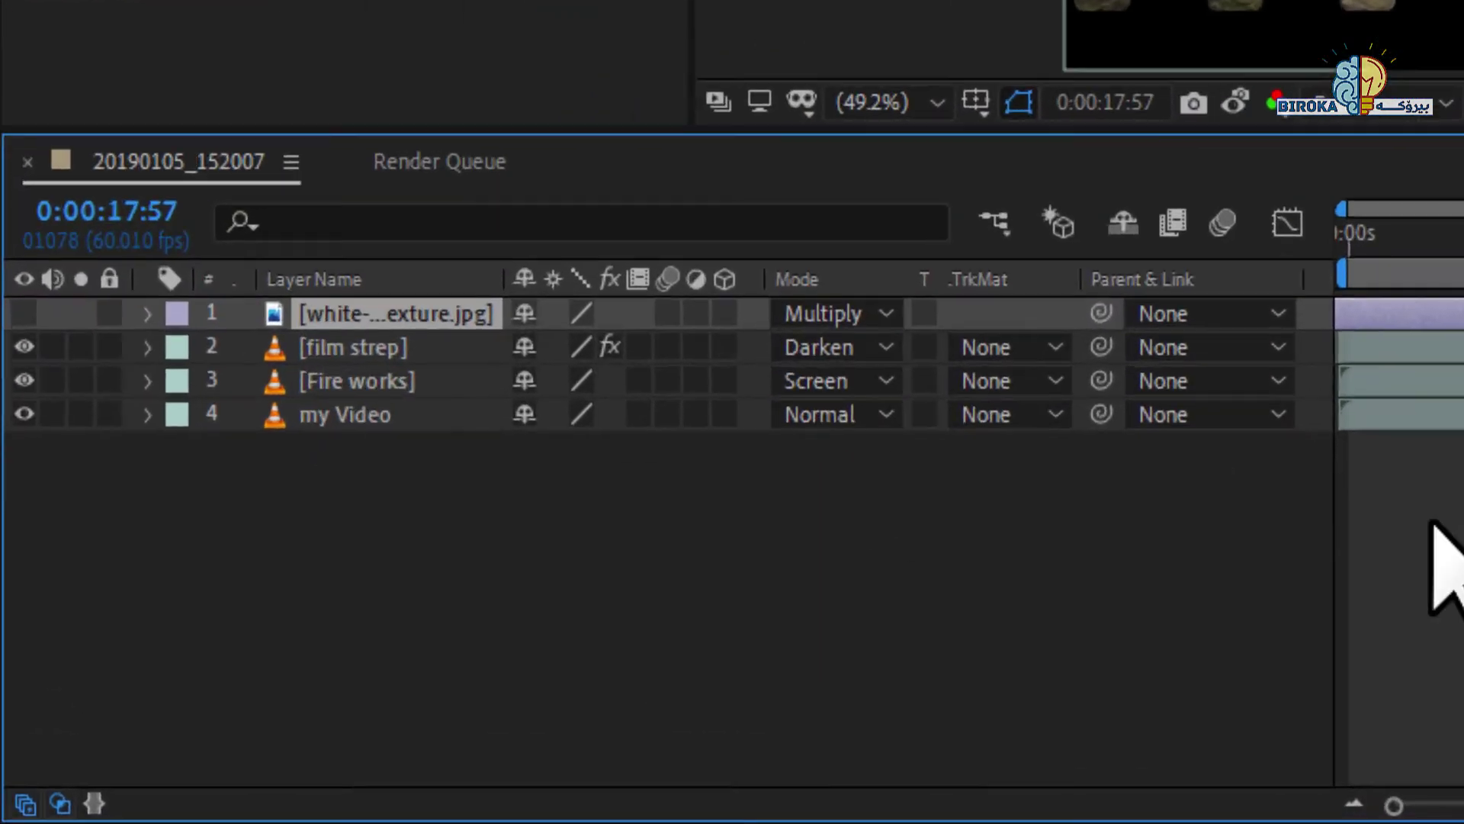
# Set the white paper texture layer's blending mode to Normal, make the layer visible, and move the playhead to 0:00:07:22
pyautogui.click(11, 589)
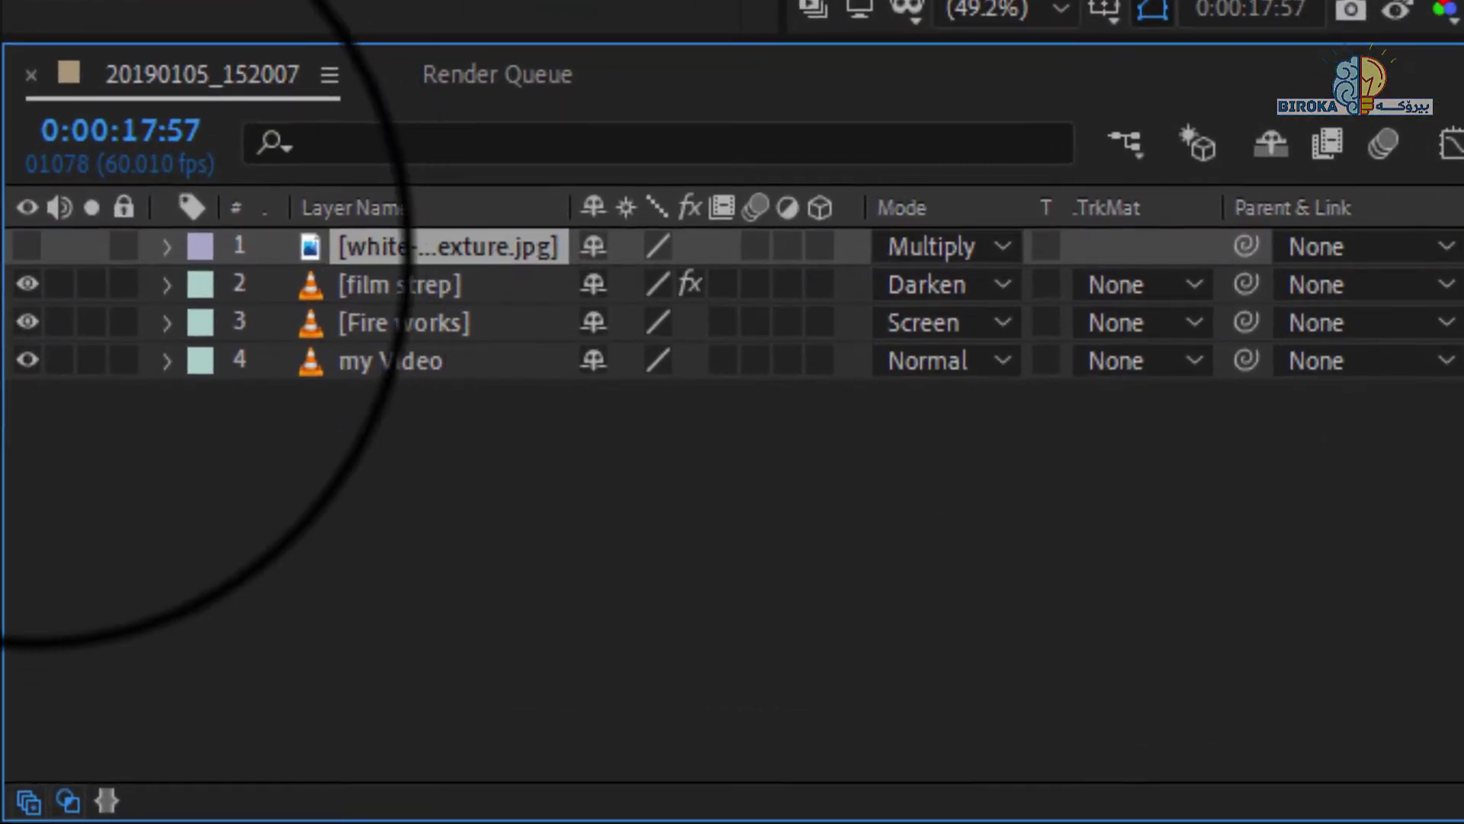
pyautogui.click(27, 246)
pyautogui.click(945, 248)
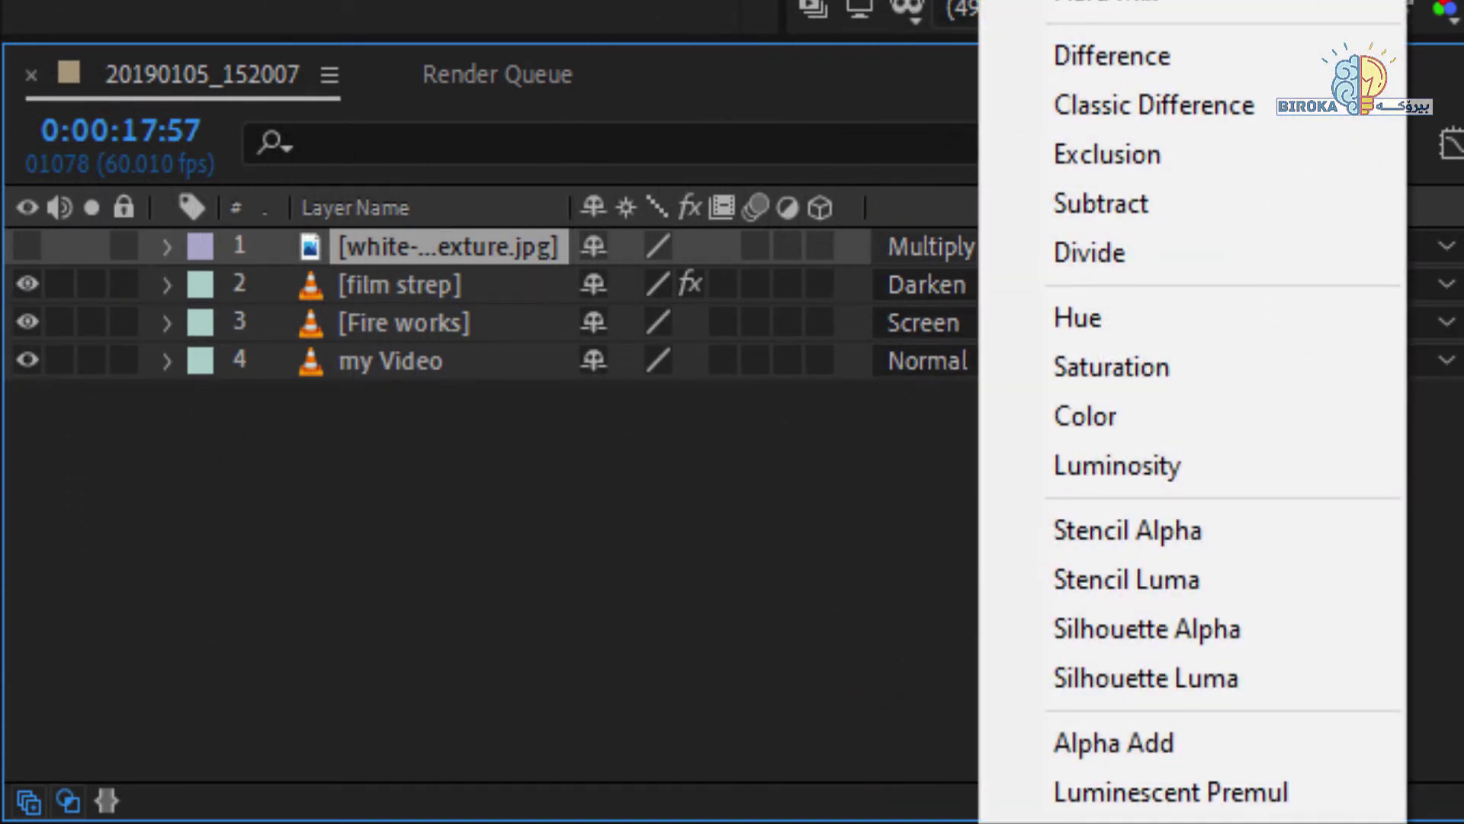
pyautogui.click(1090, 0)
pyautogui.click(27, 246)
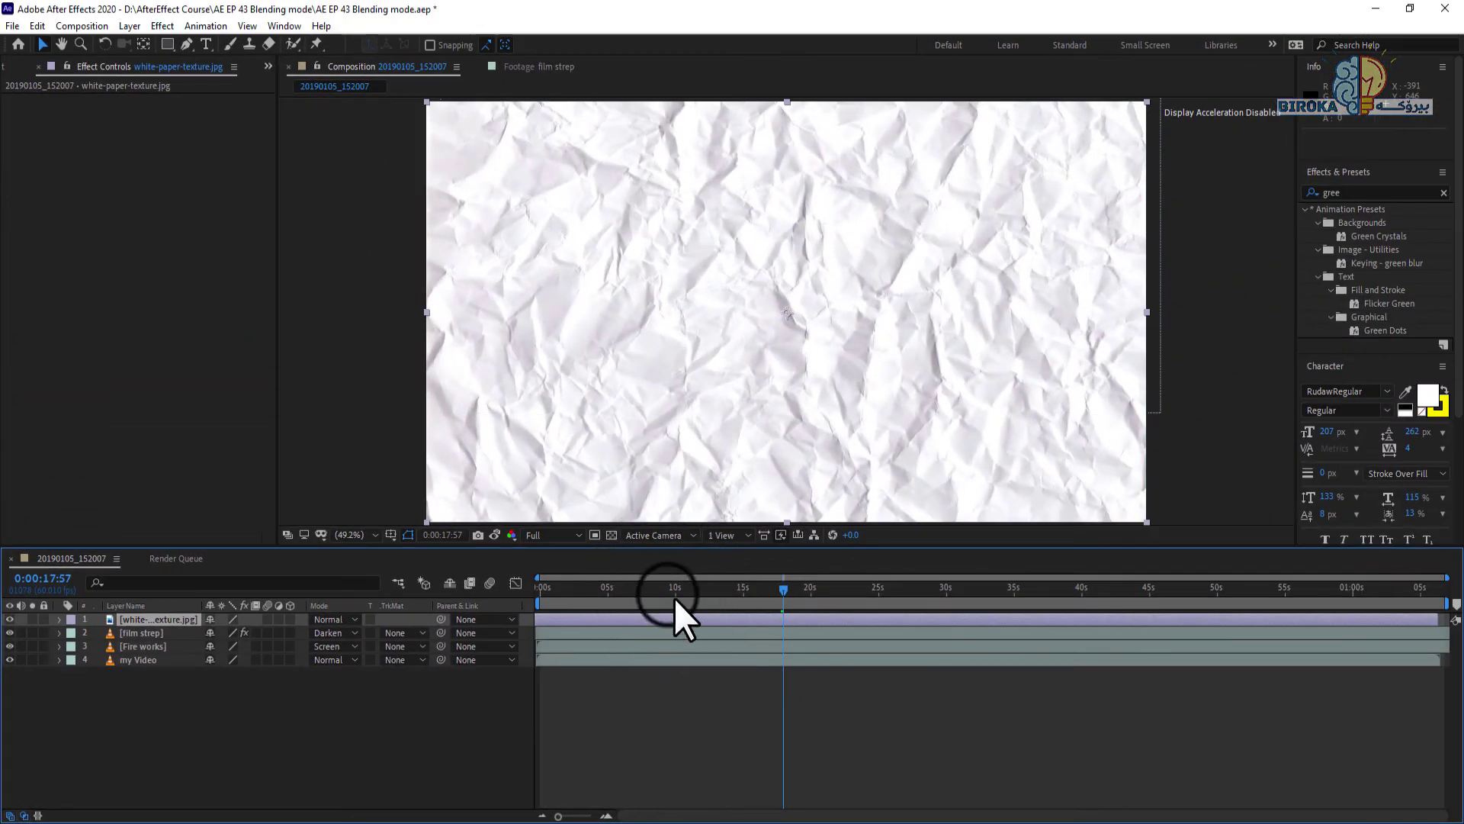
pyautogui.moveTo(685, 594)
pyautogui.mouseDown()
pyautogui.moveTo(623, 589)
pyautogui.moveTo(664, 610)
pyautogui.mouseUp()
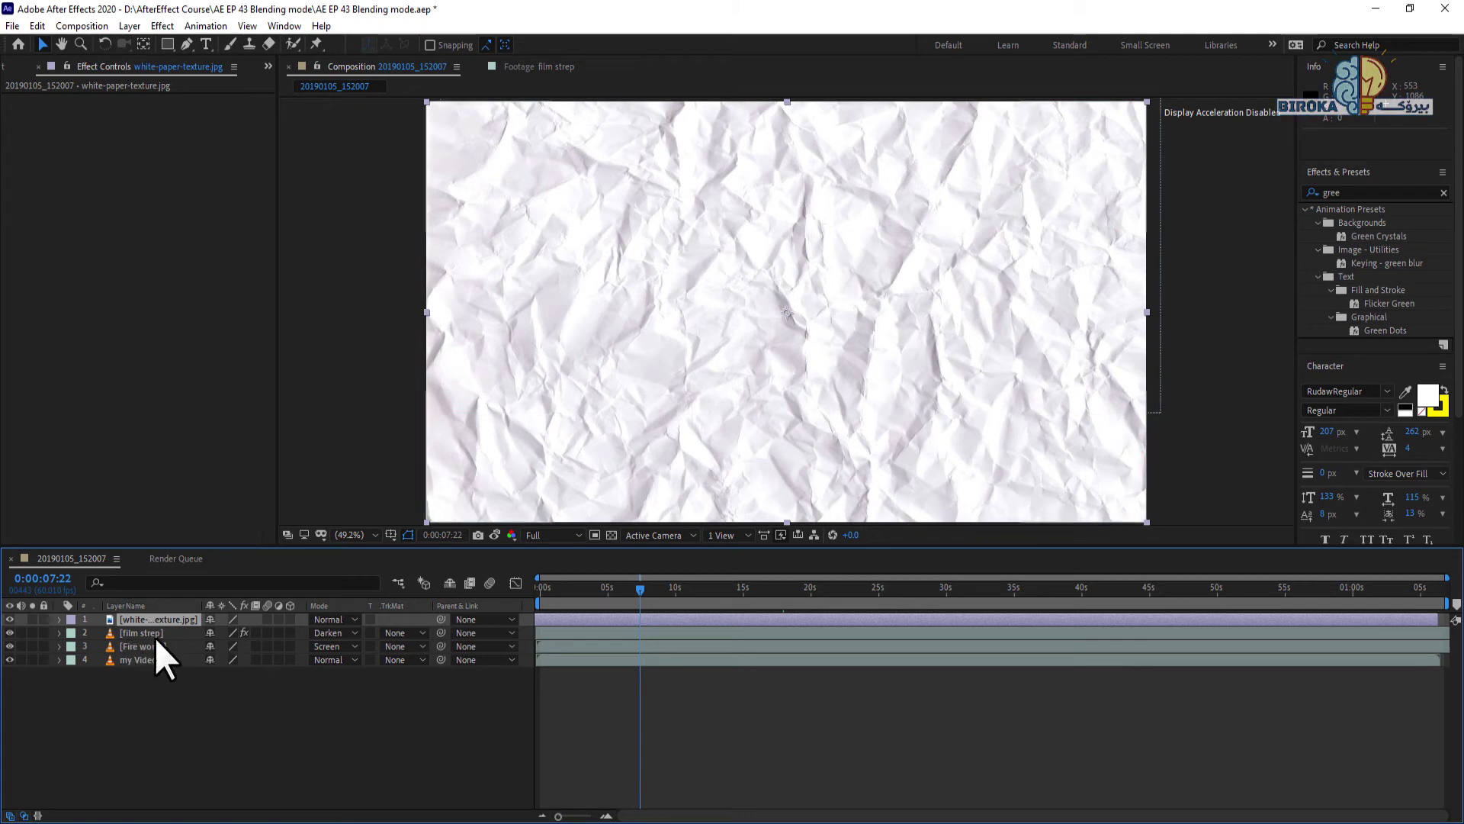
# Set the white paper texture layer's blending mode to Darken and check the composite at 0:00:11:00
pyautogui.click(323, 619)
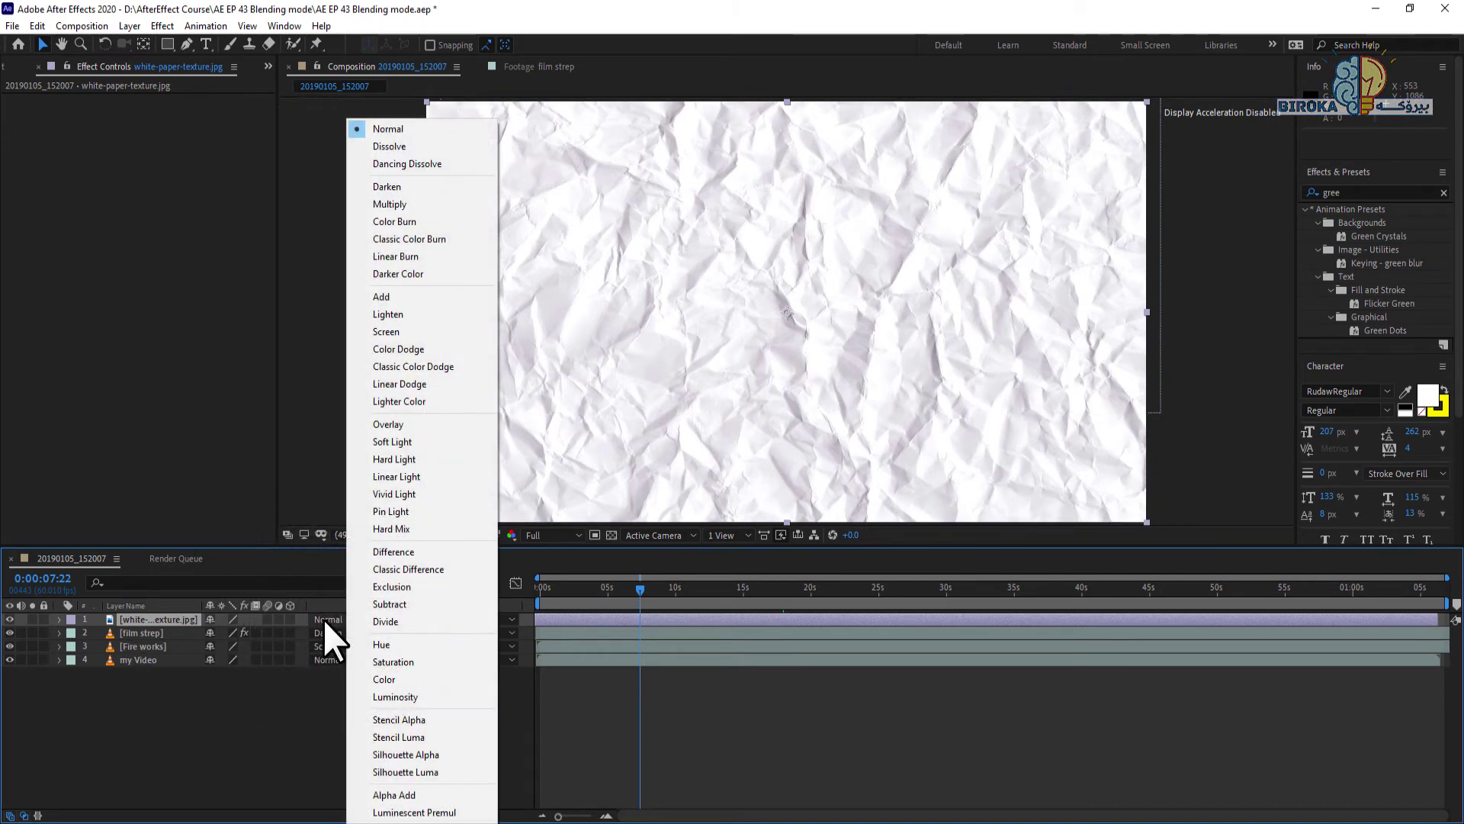
pyautogui.click(400, 189)
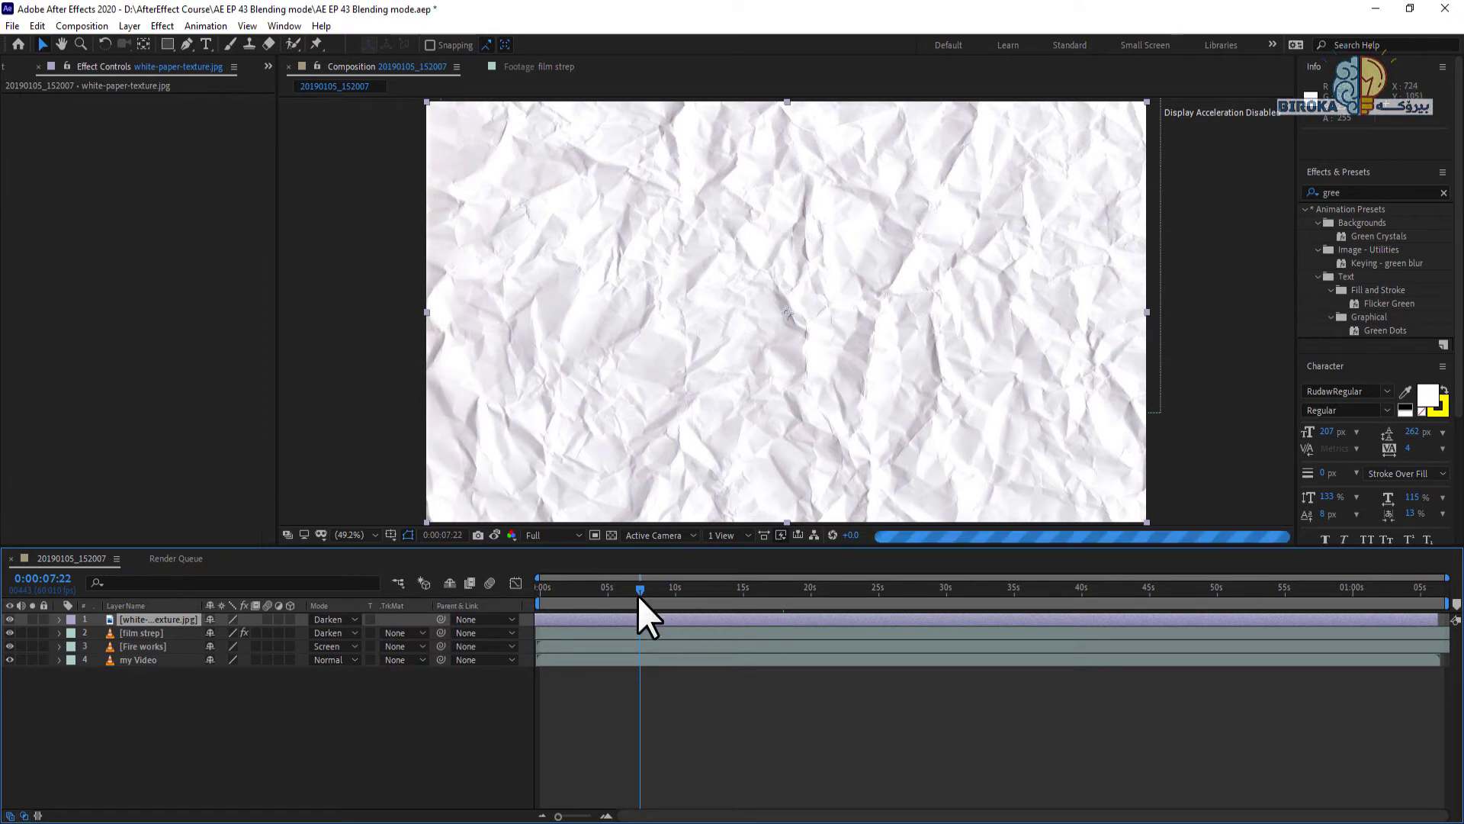
pyautogui.click(598, 596)
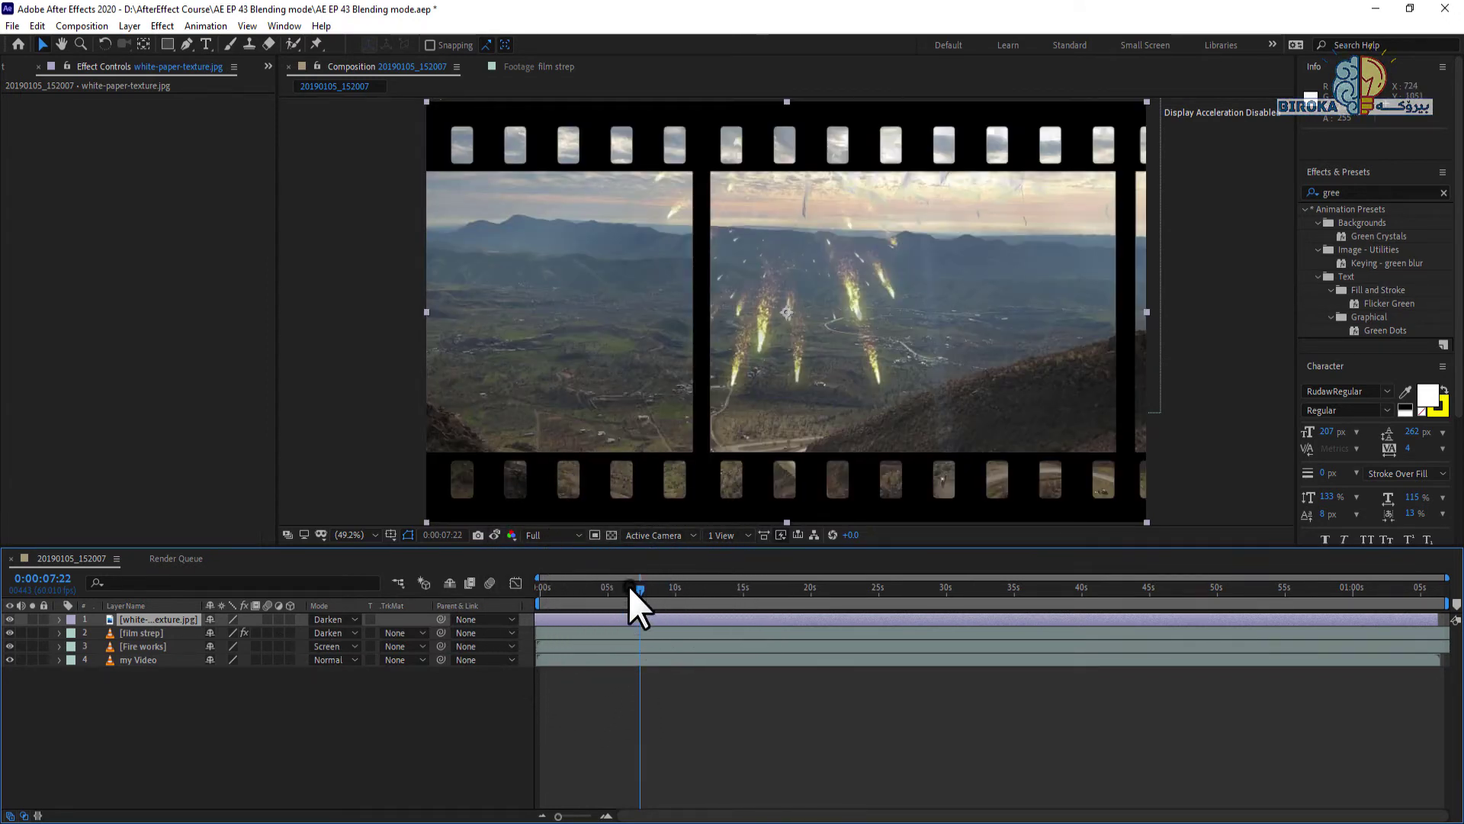
pyautogui.moveTo(628, 587); pyautogui.dragTo(687, 592)
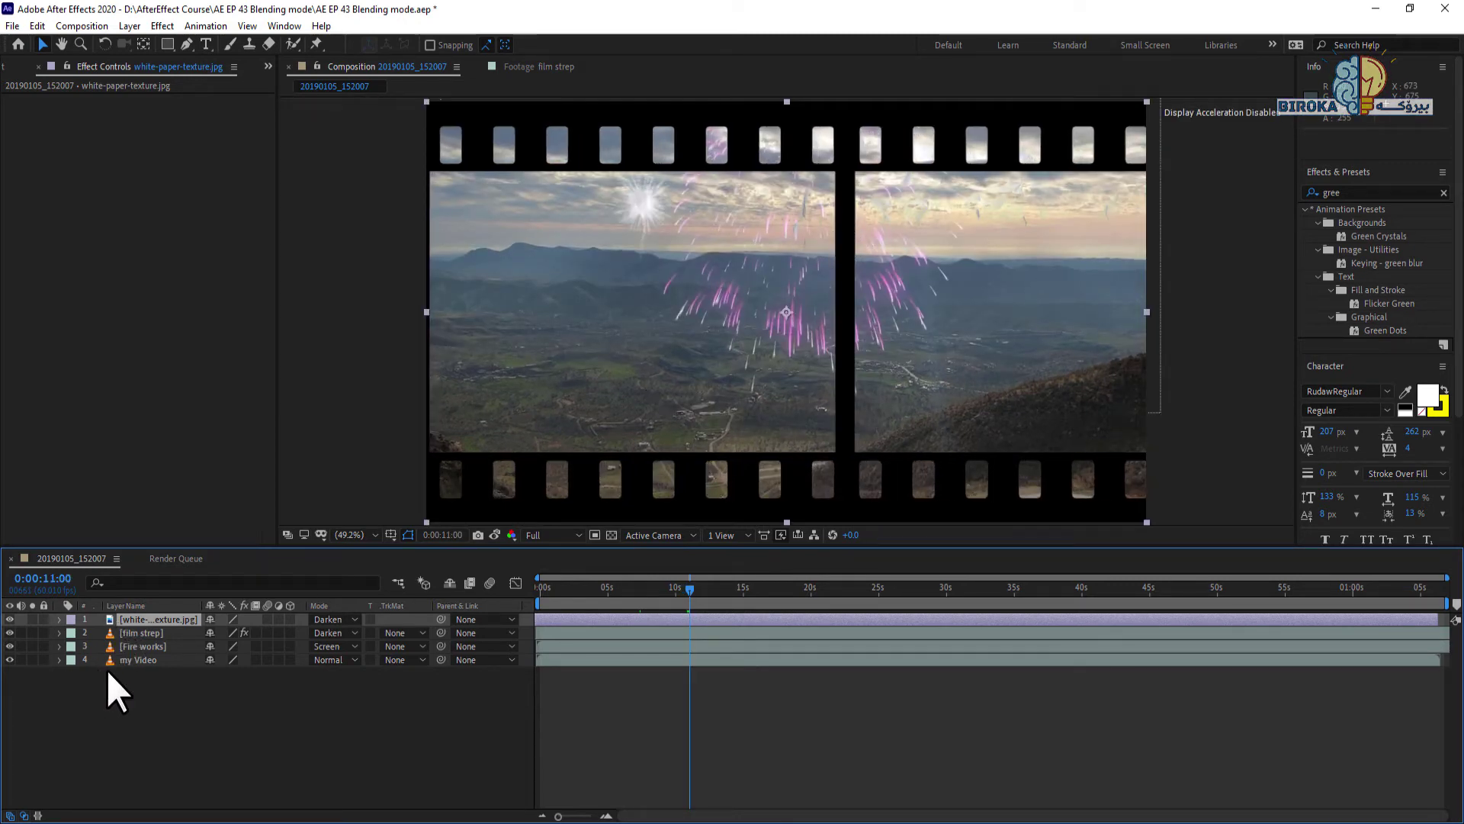
# Hide the film strep and Fire works layers in the composition
pyautogui.click(10, 633)
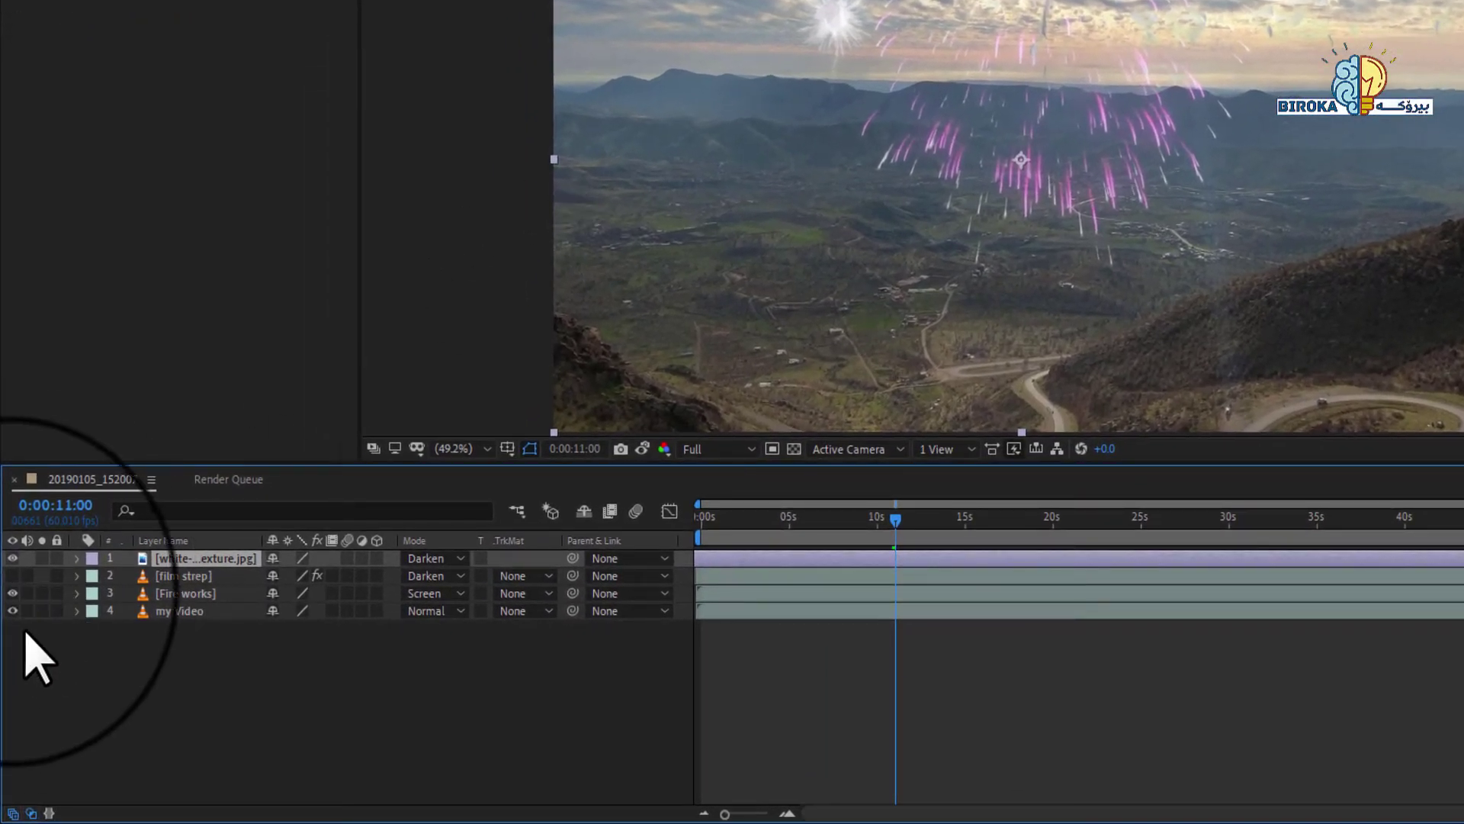
pyautogui.click(12, 593)
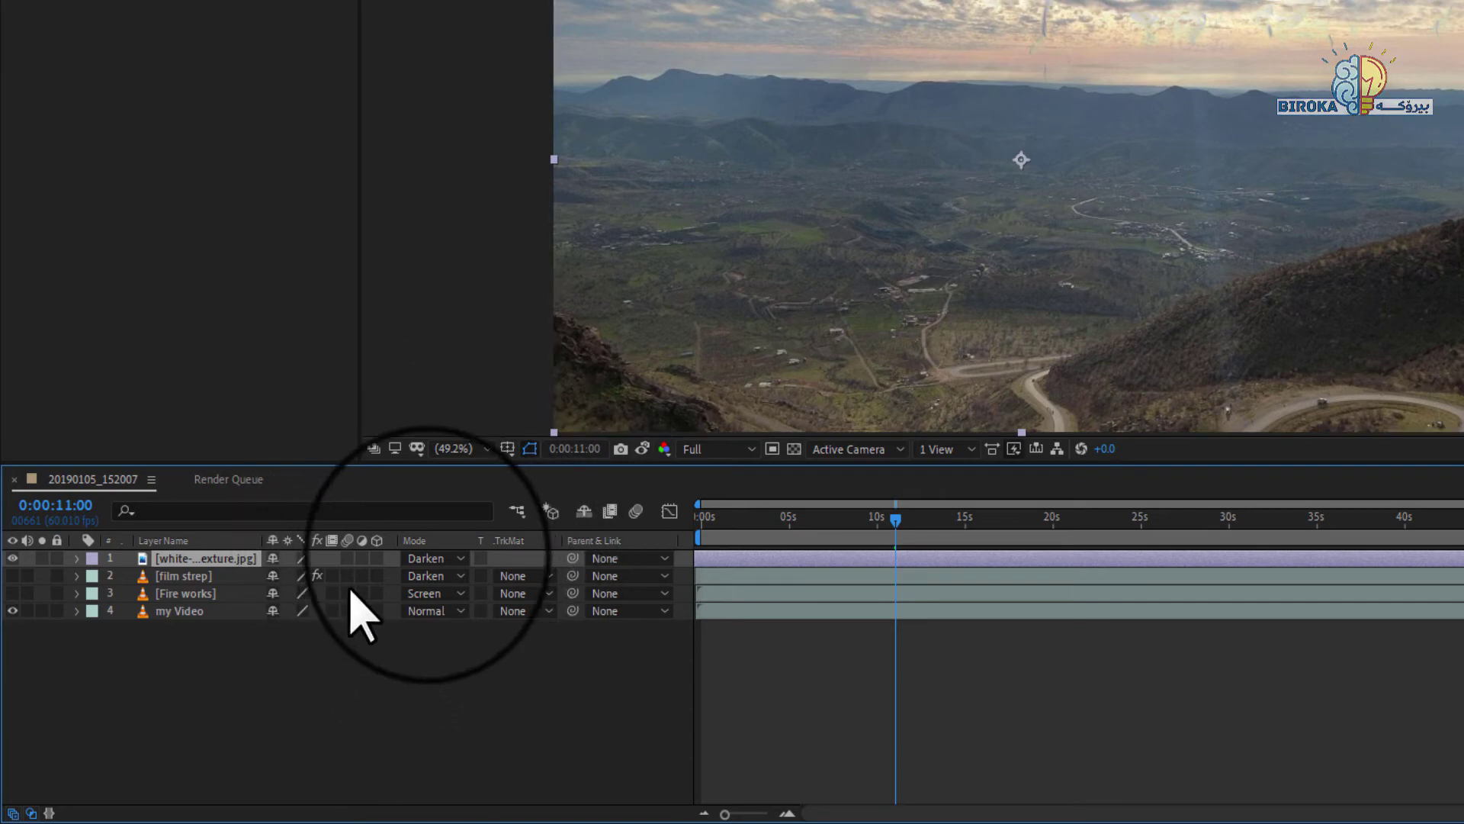
# Set the white paper texture layer's blending mode to Multiply and preview the composition from 0:00:11:00 and from about 14 seconds
pyautogui.click(425, 558)
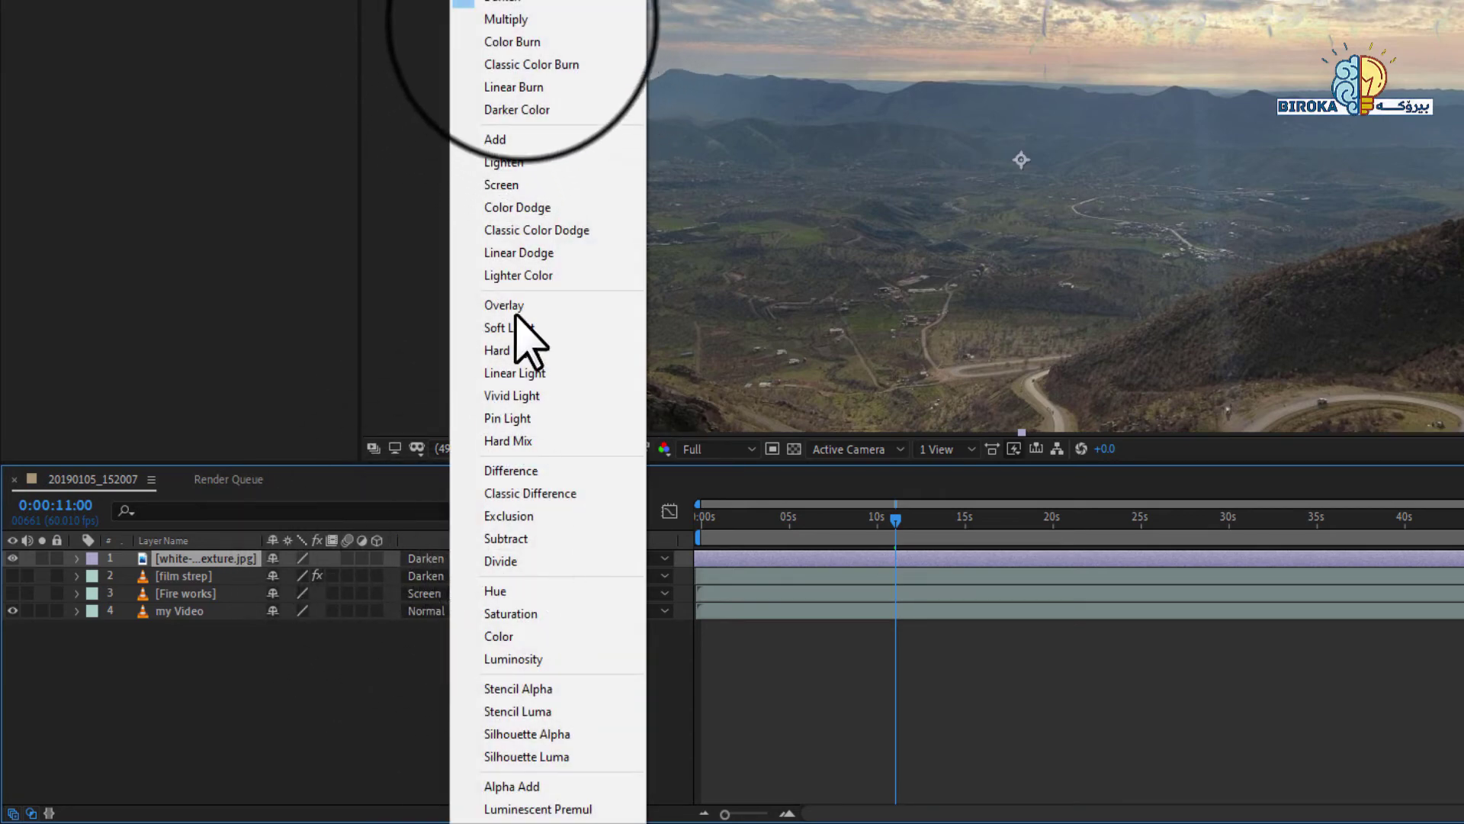
pyautogui.click(523, 19)
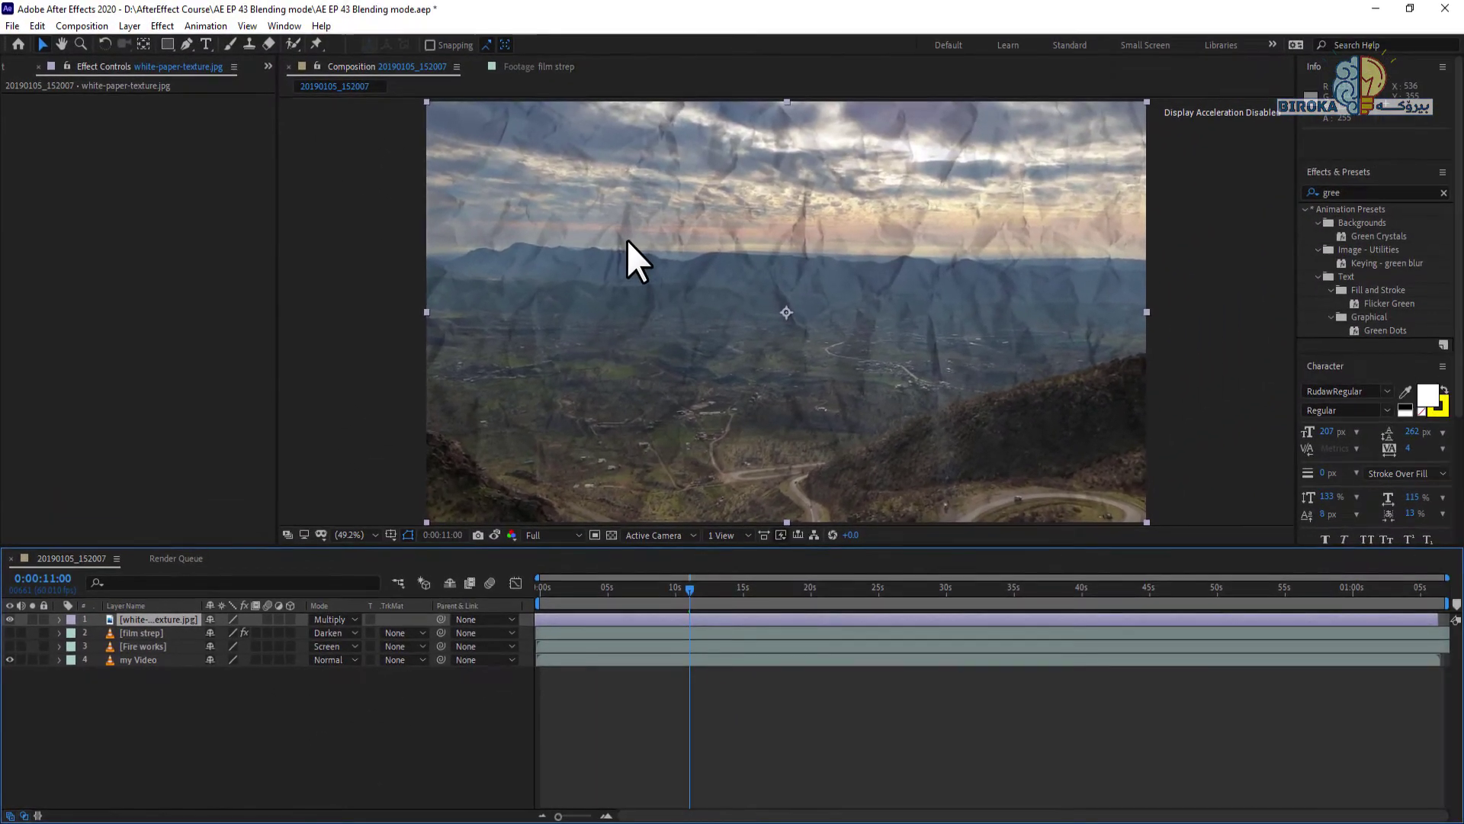
pyautogui.press('space')
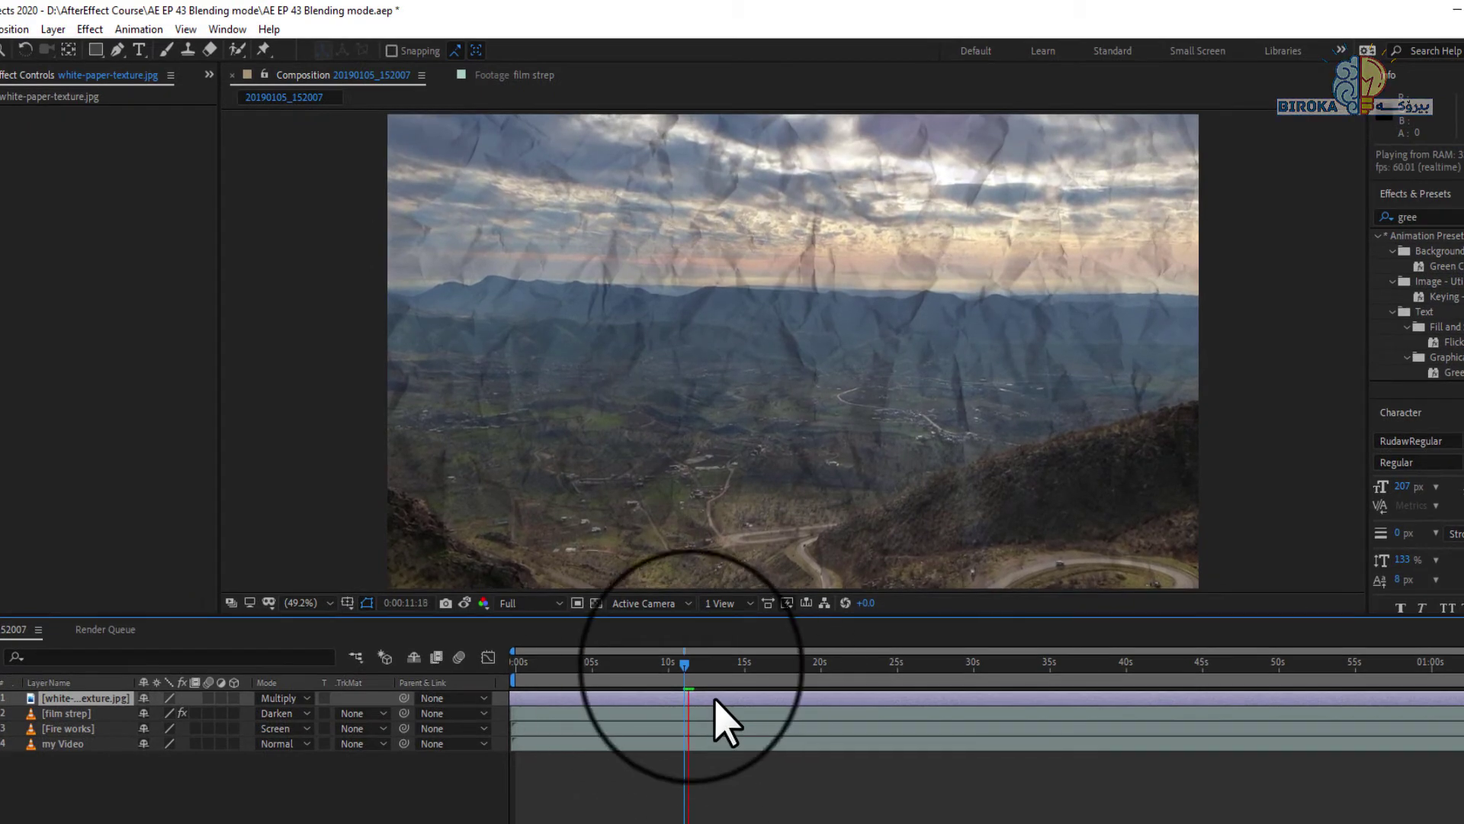
pyautogui.click(726, 663)
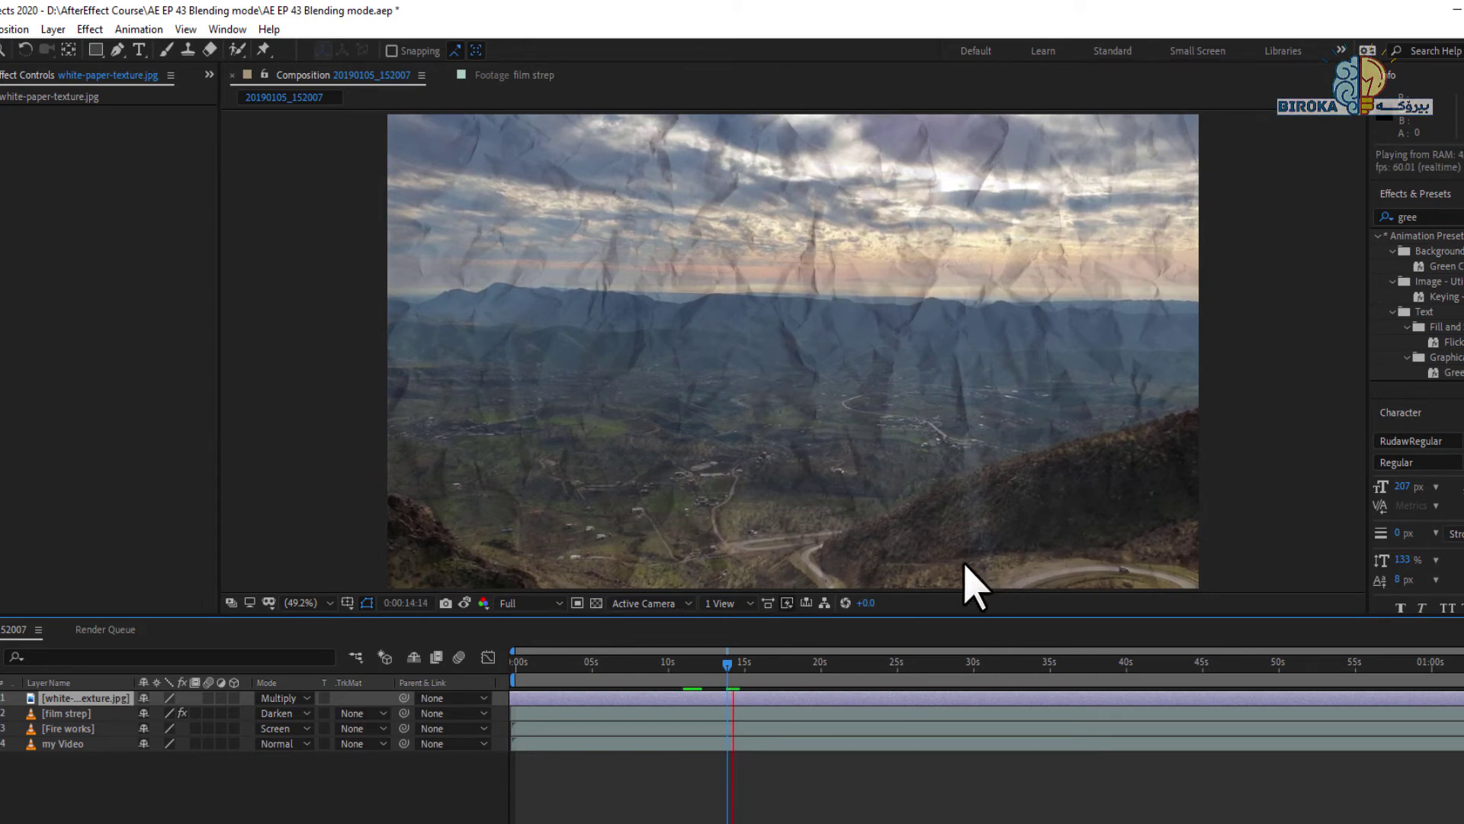
# Try the Color Burn, Add and Lighten blending modes on the white paper texture layer
pyautogui.click(279, 698)
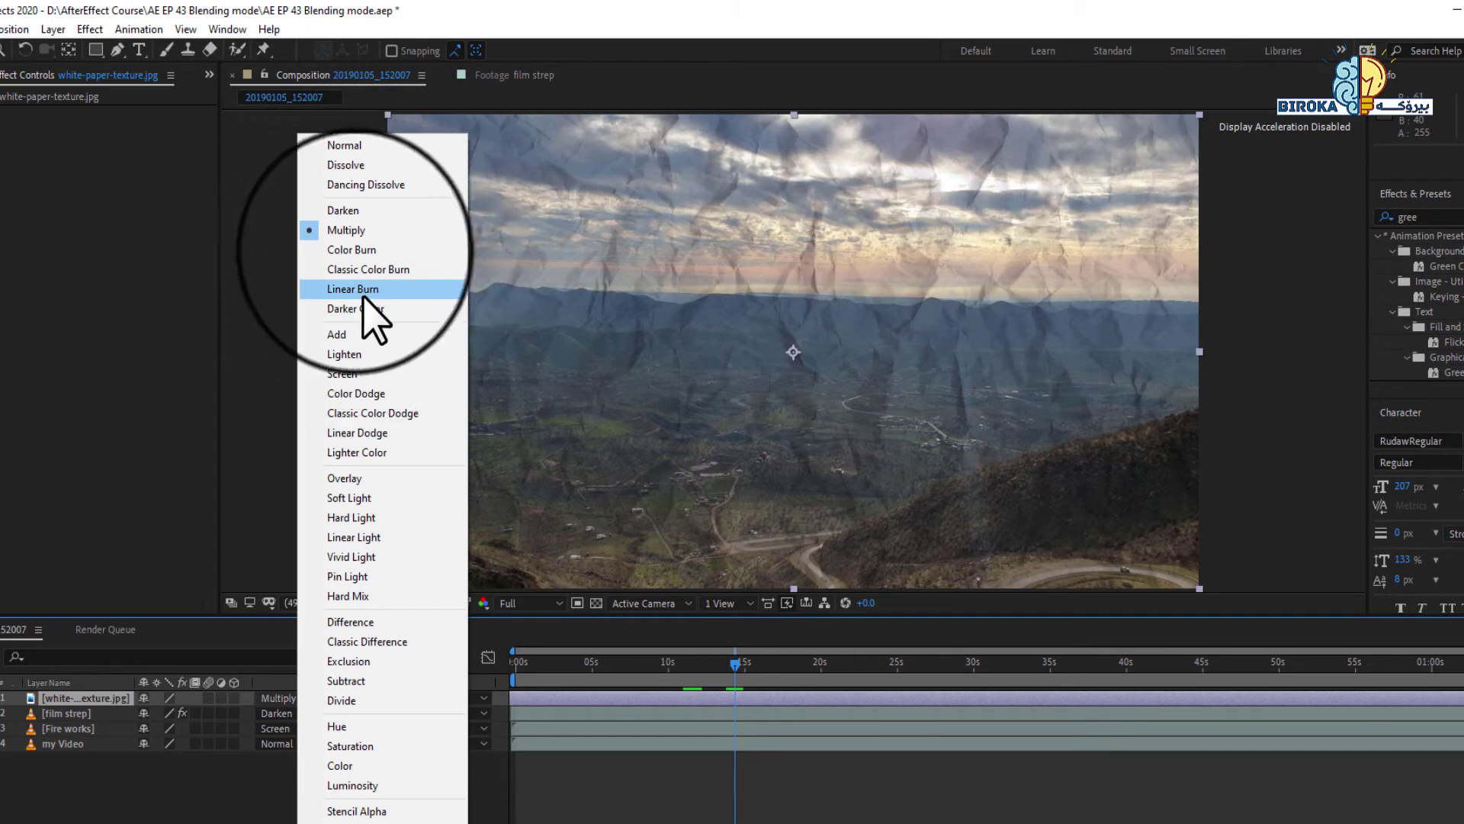
pyautogui.click(353, 251)
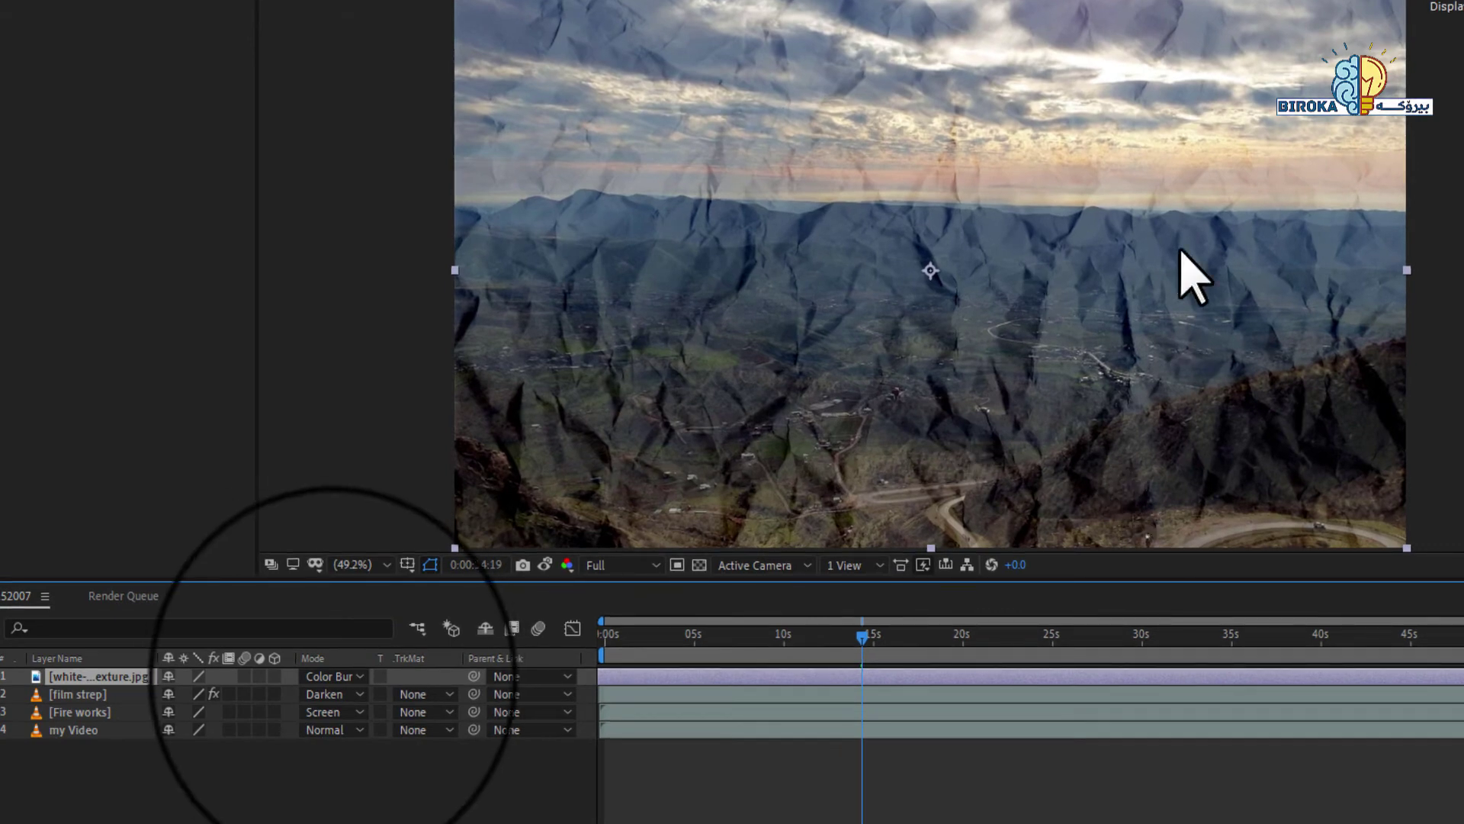
pyautogui.click(329, 676)
pyautogui.click(411, 252)
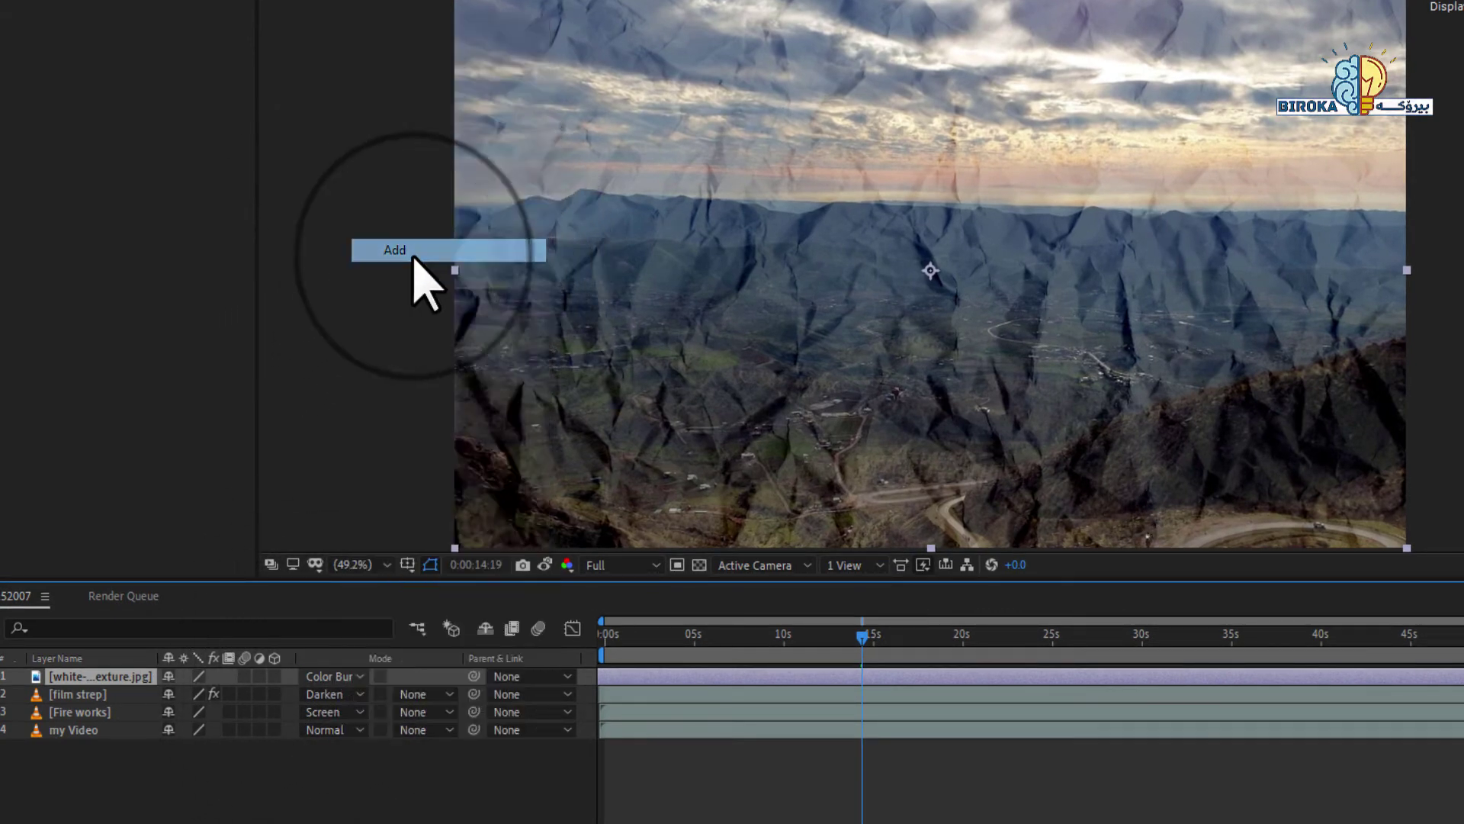
pyautogui.click(335, 680)
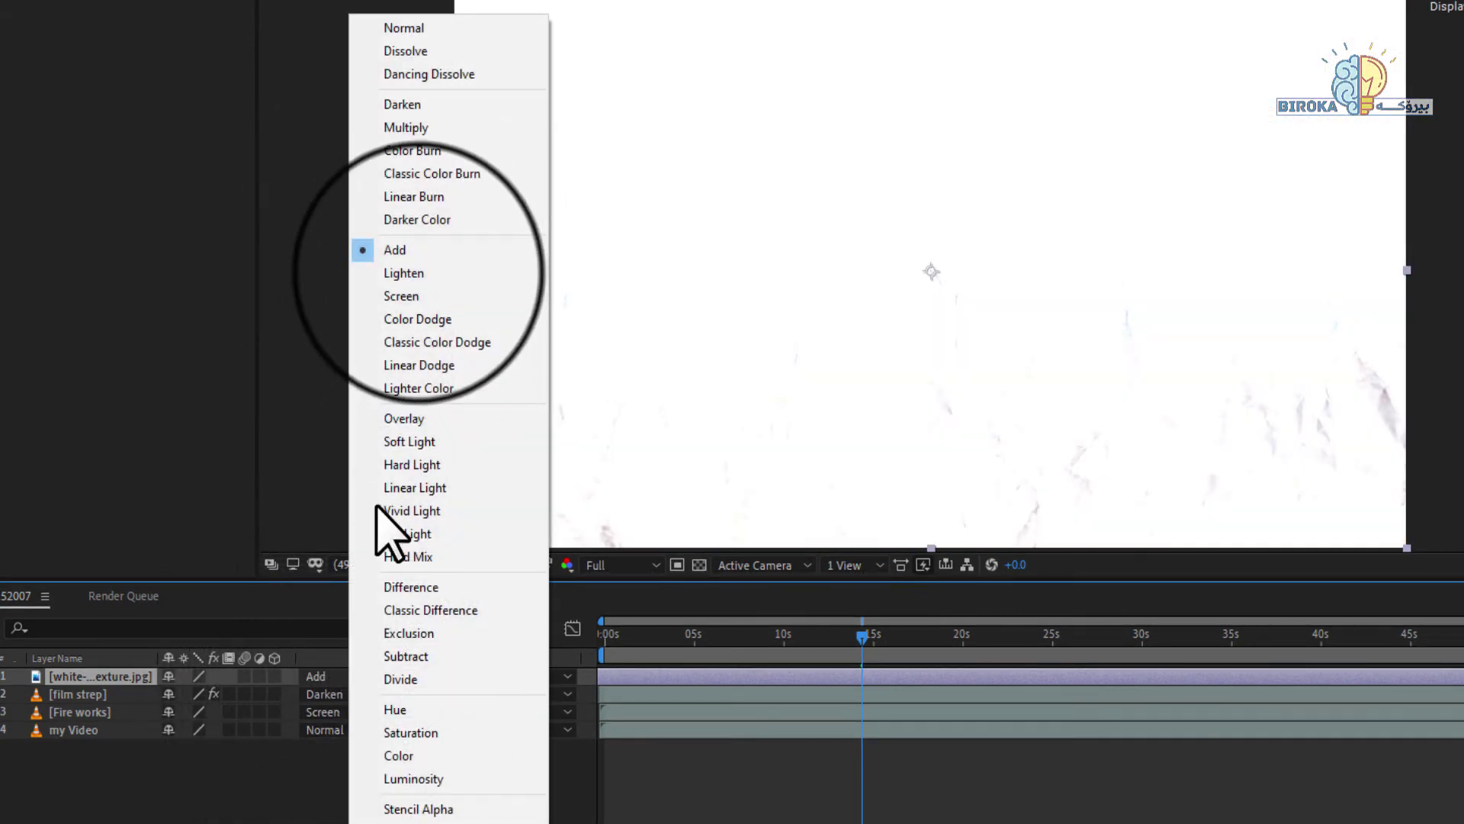
pyautogui.click(418, 273)
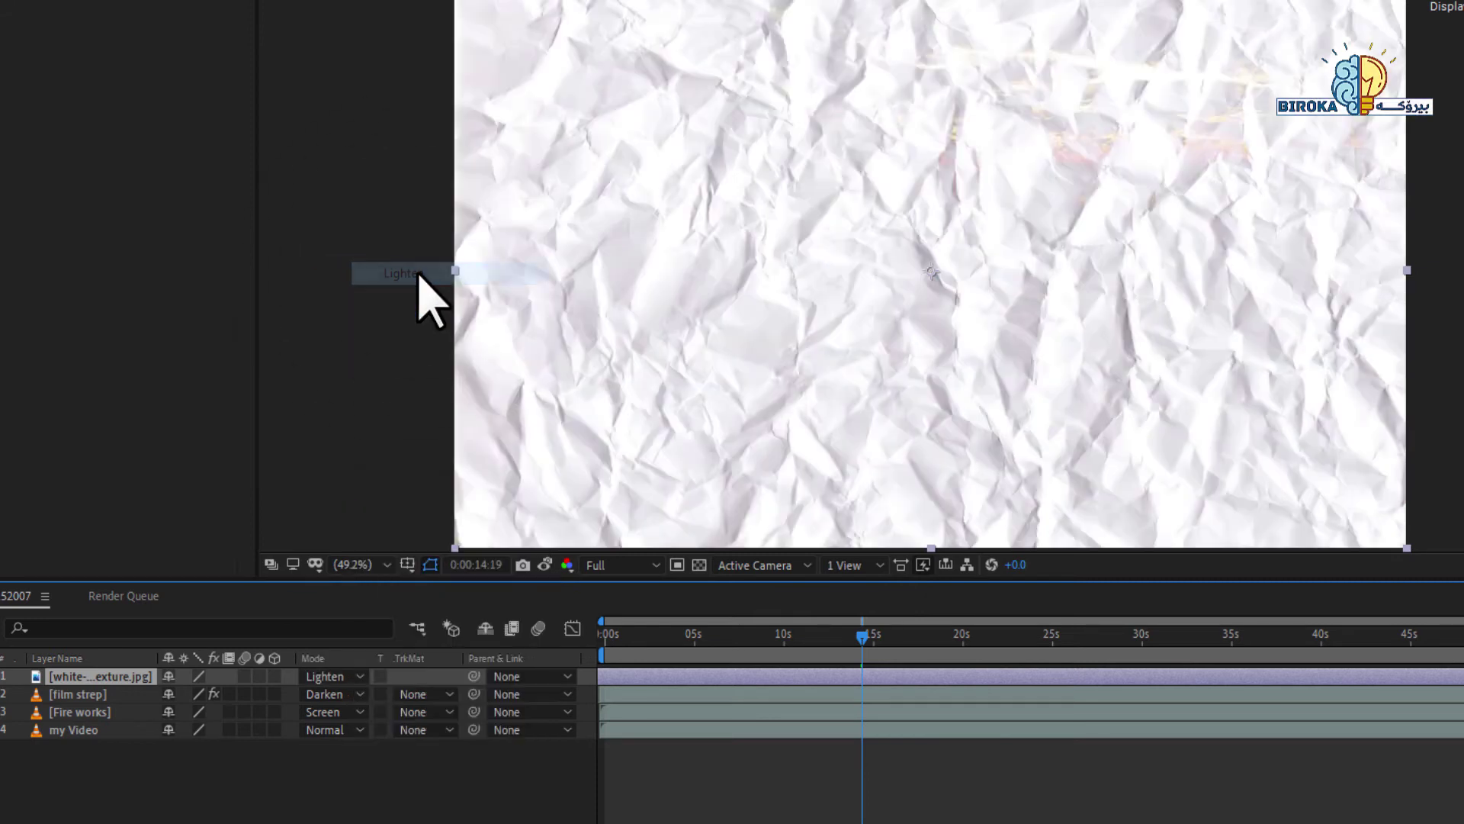
# Try the Overlay and Soft Light blending modes on the white paper texture layer
pyautogui.click(330, 677)
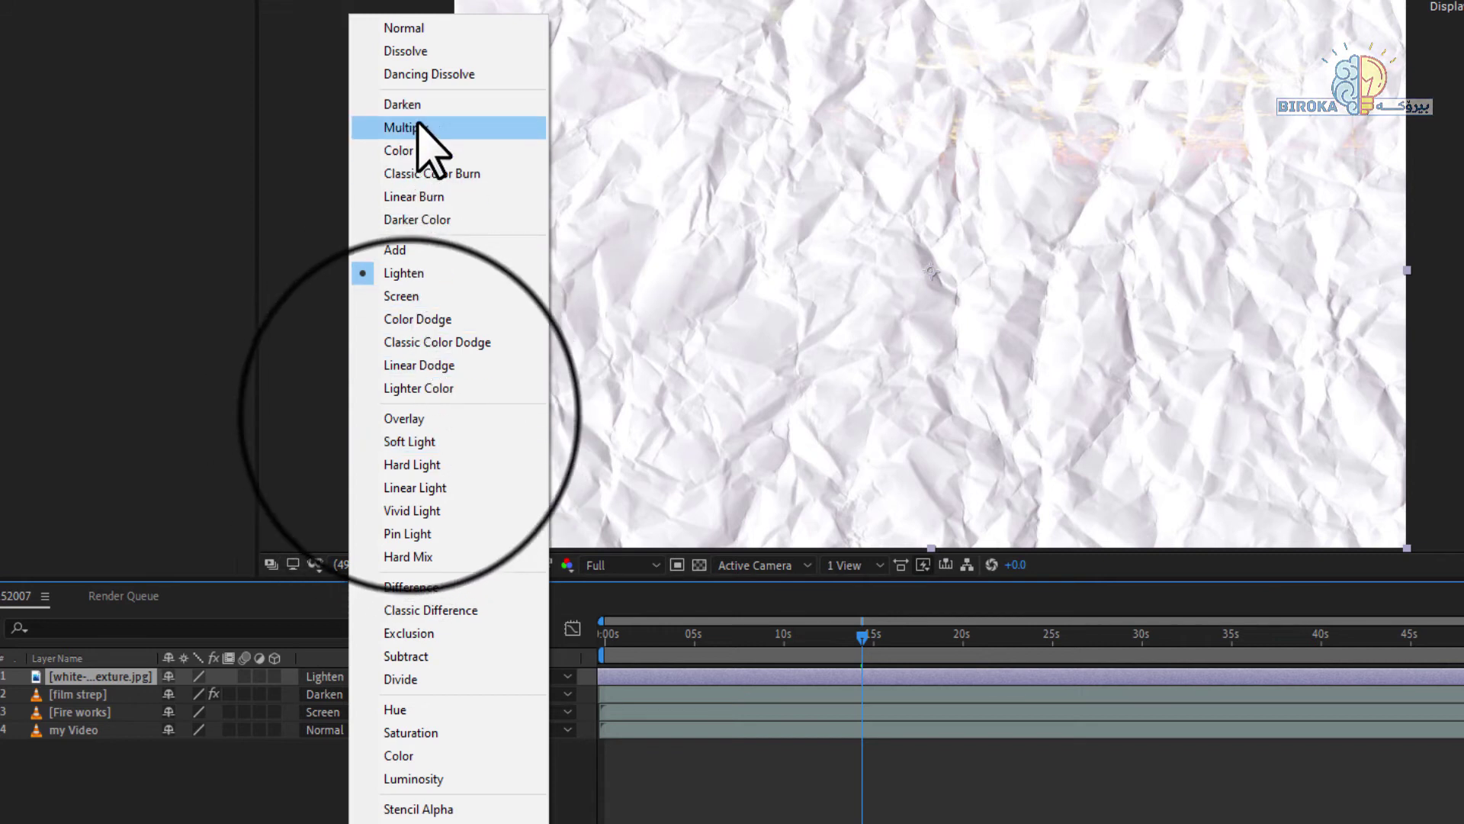
pyautogui.click(406, 418)
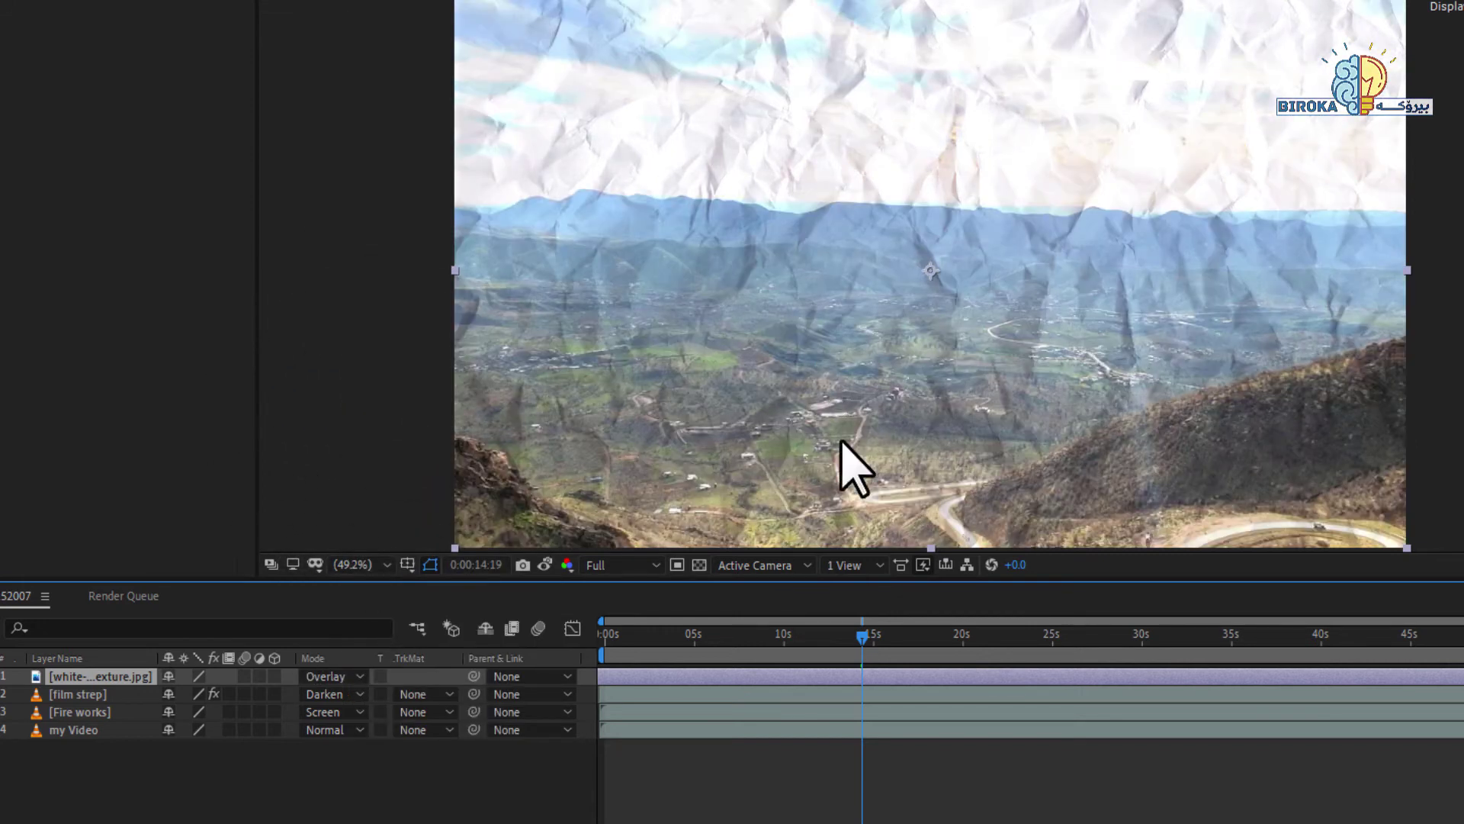
pyautogui.click(340, 677)
pyautogui.click(416, 444)
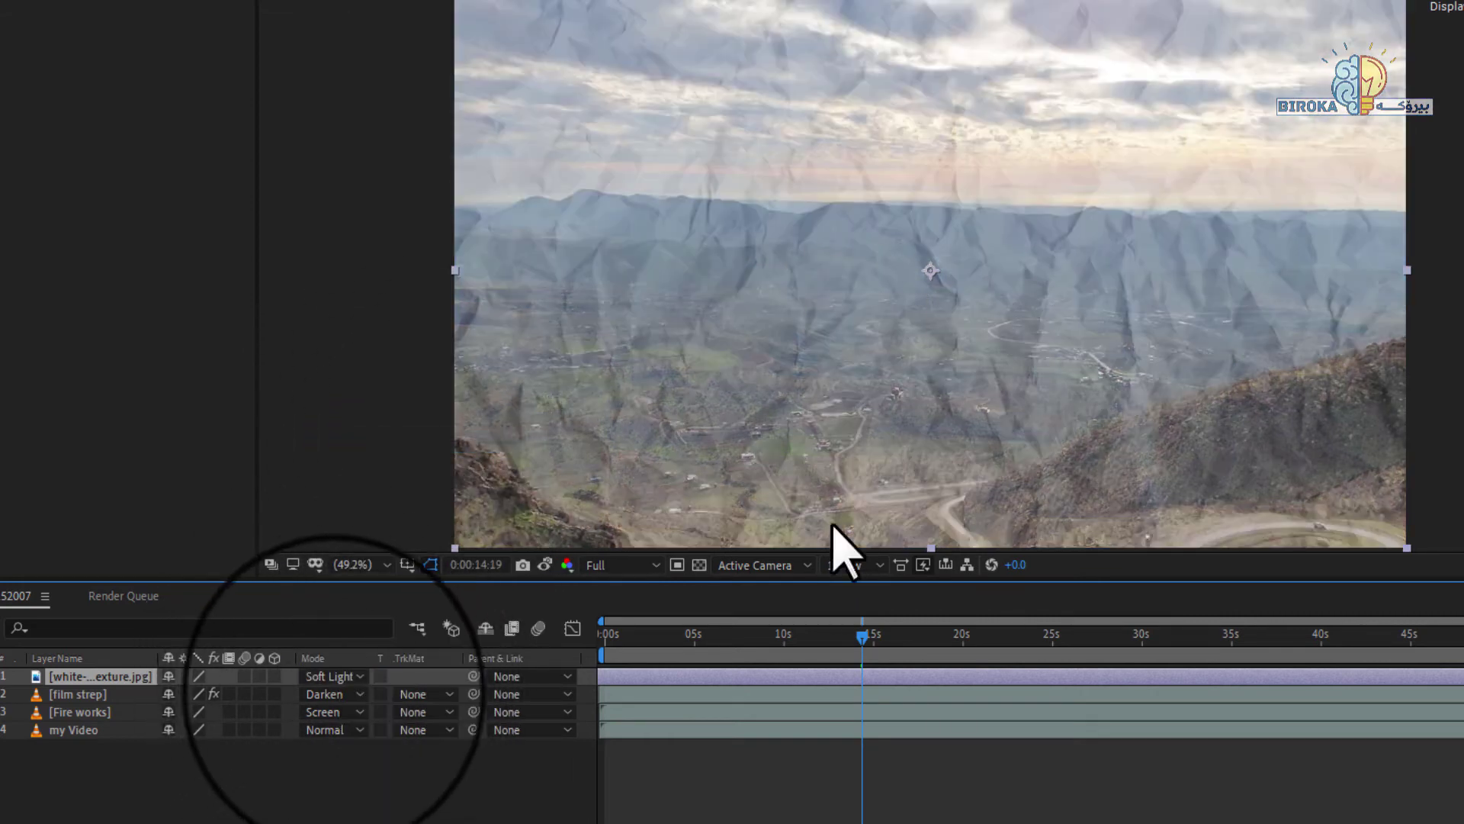
# Try the Difference and Exclusion blending modes on the white paper texture layer
pyautogui.click(335, 690)
pyautogui.click(340, 677)
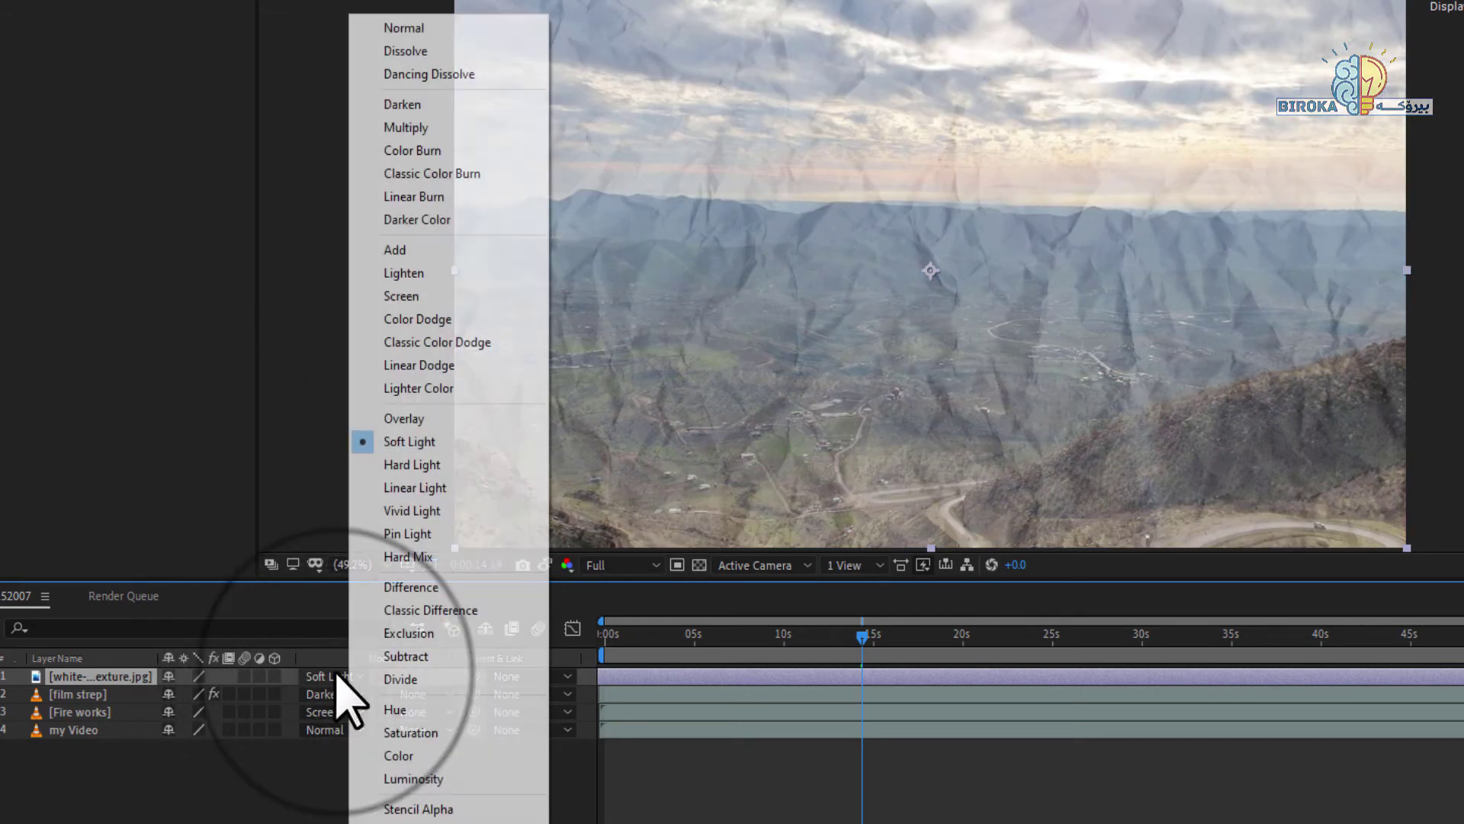
pyautogui.click(413, 588)
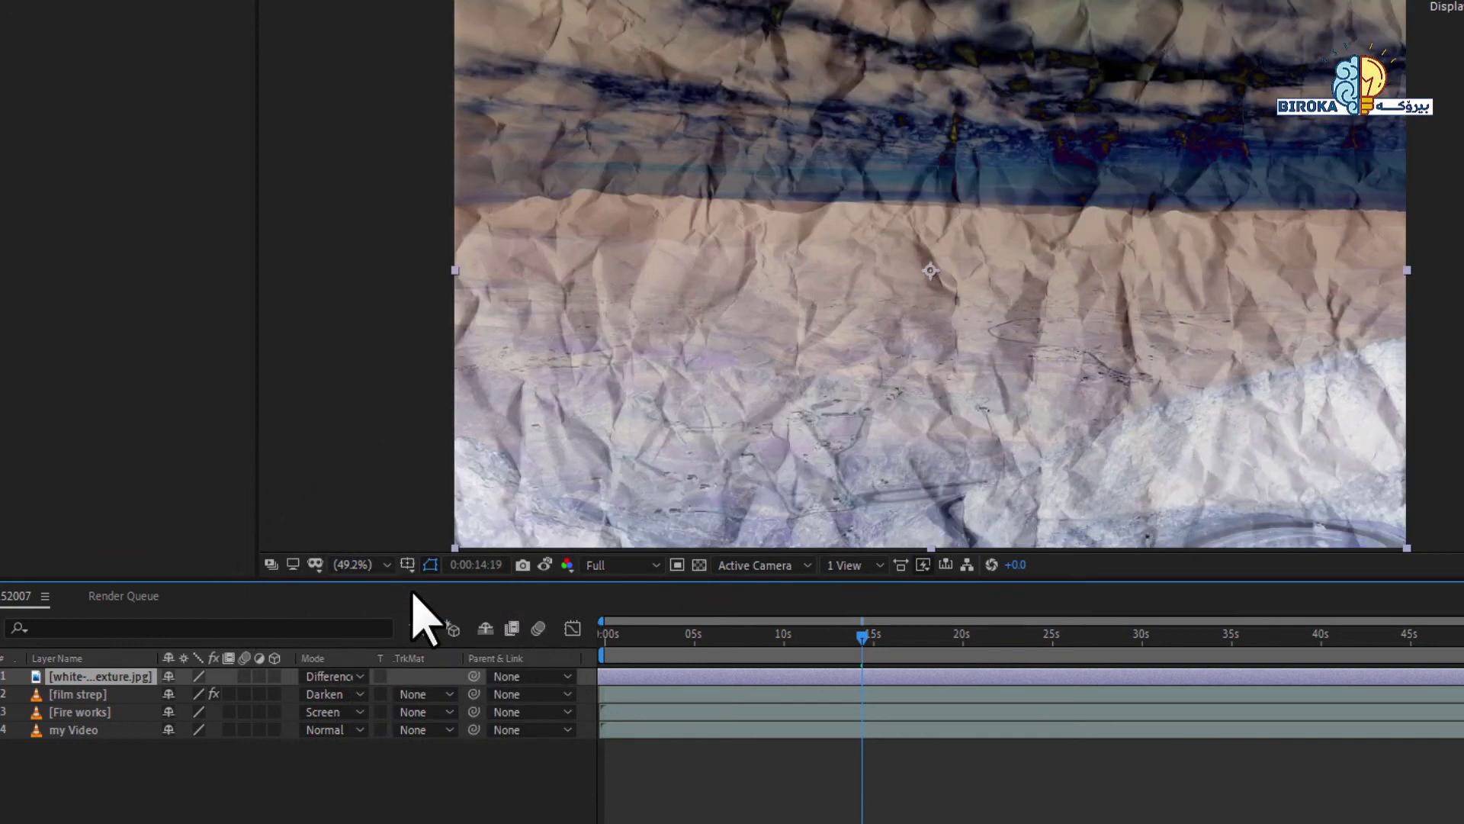
pyautogui.click(322, 677)
pyautogui.click(409, 633)
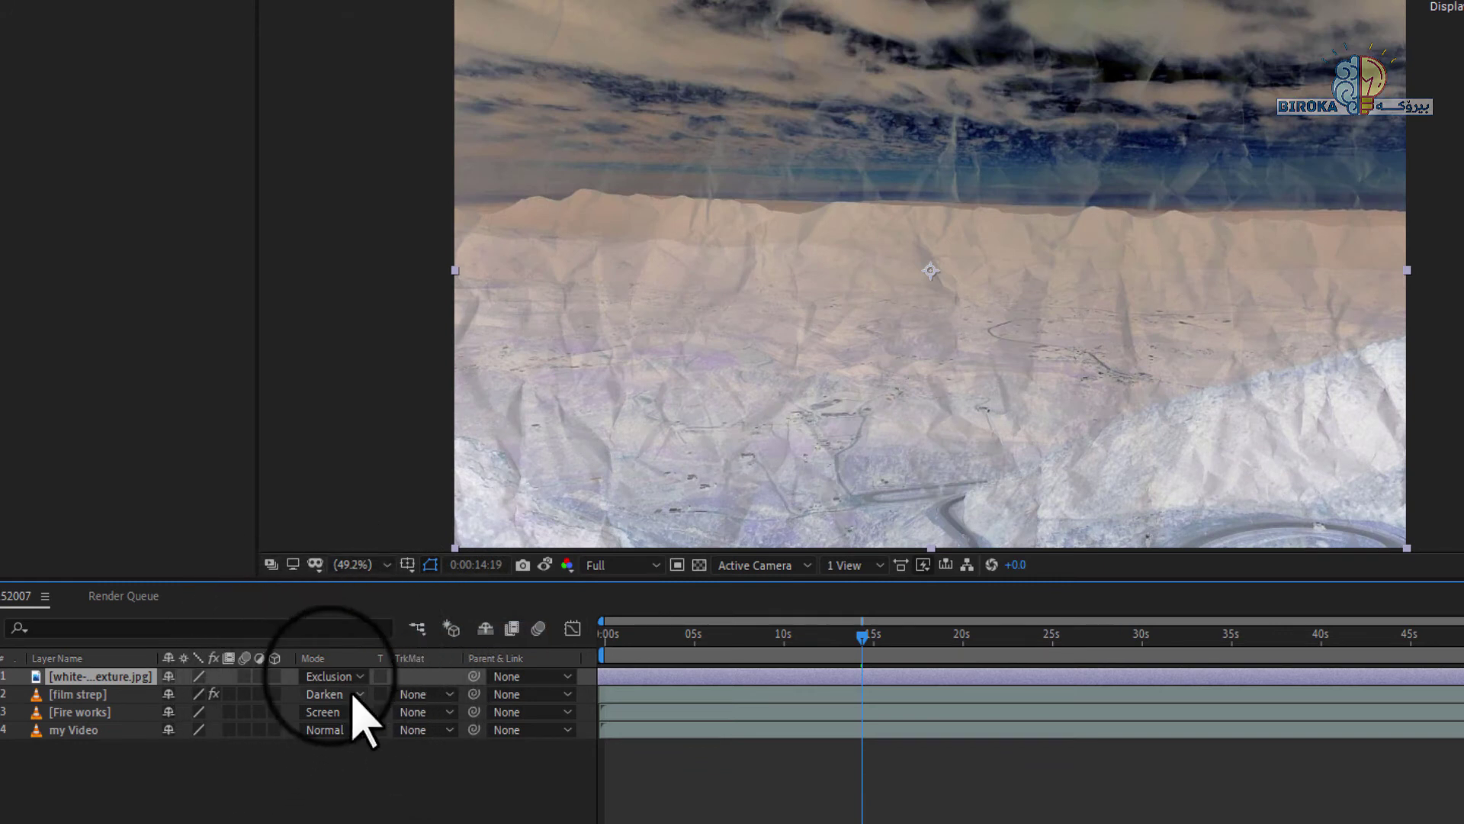
# Try the Darken and Color Burn blending modes on the white paper texture layer
pyautogui.click(331, 677)
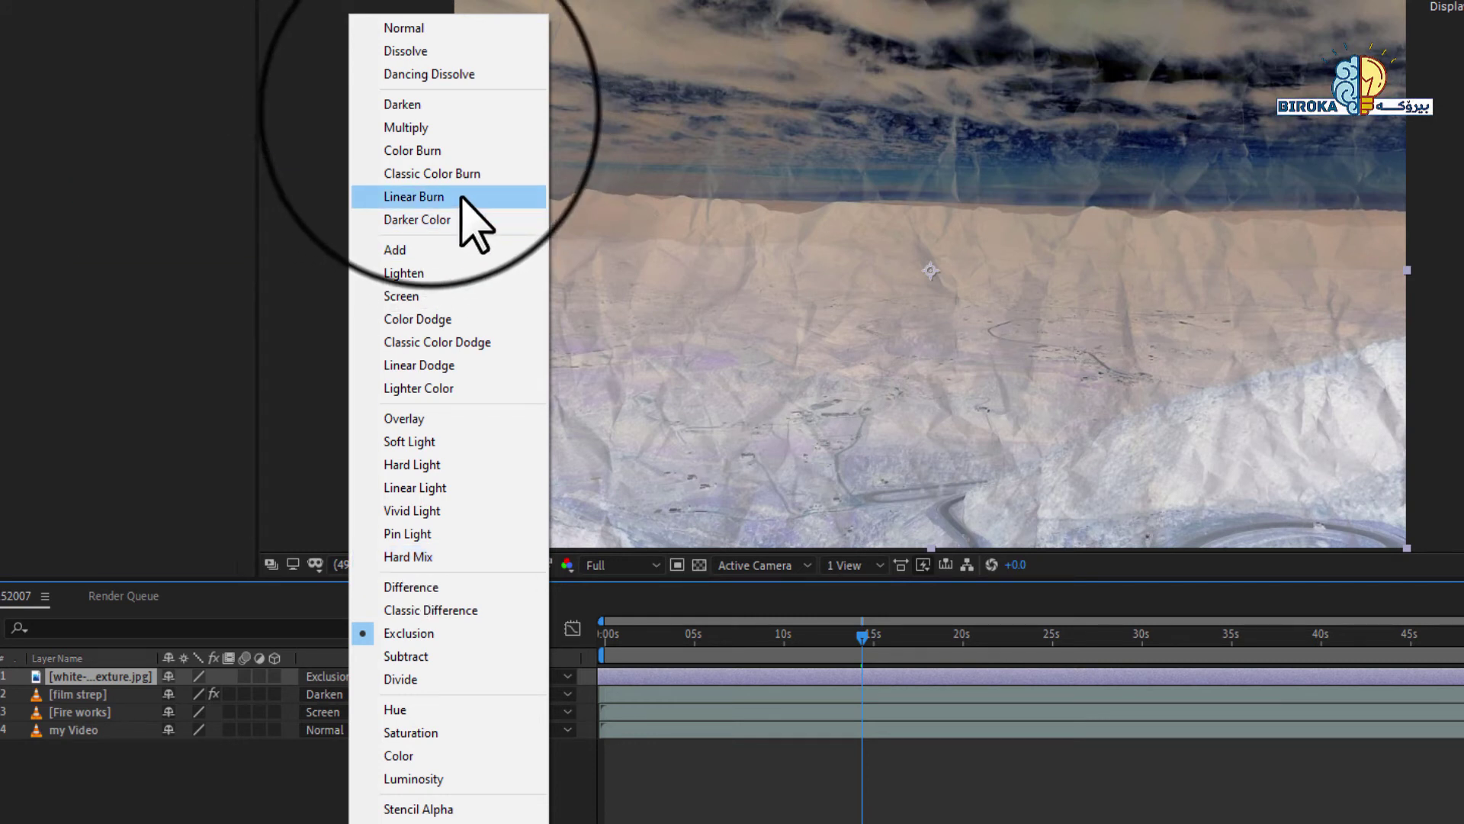
pyautogui.click(429, 111)
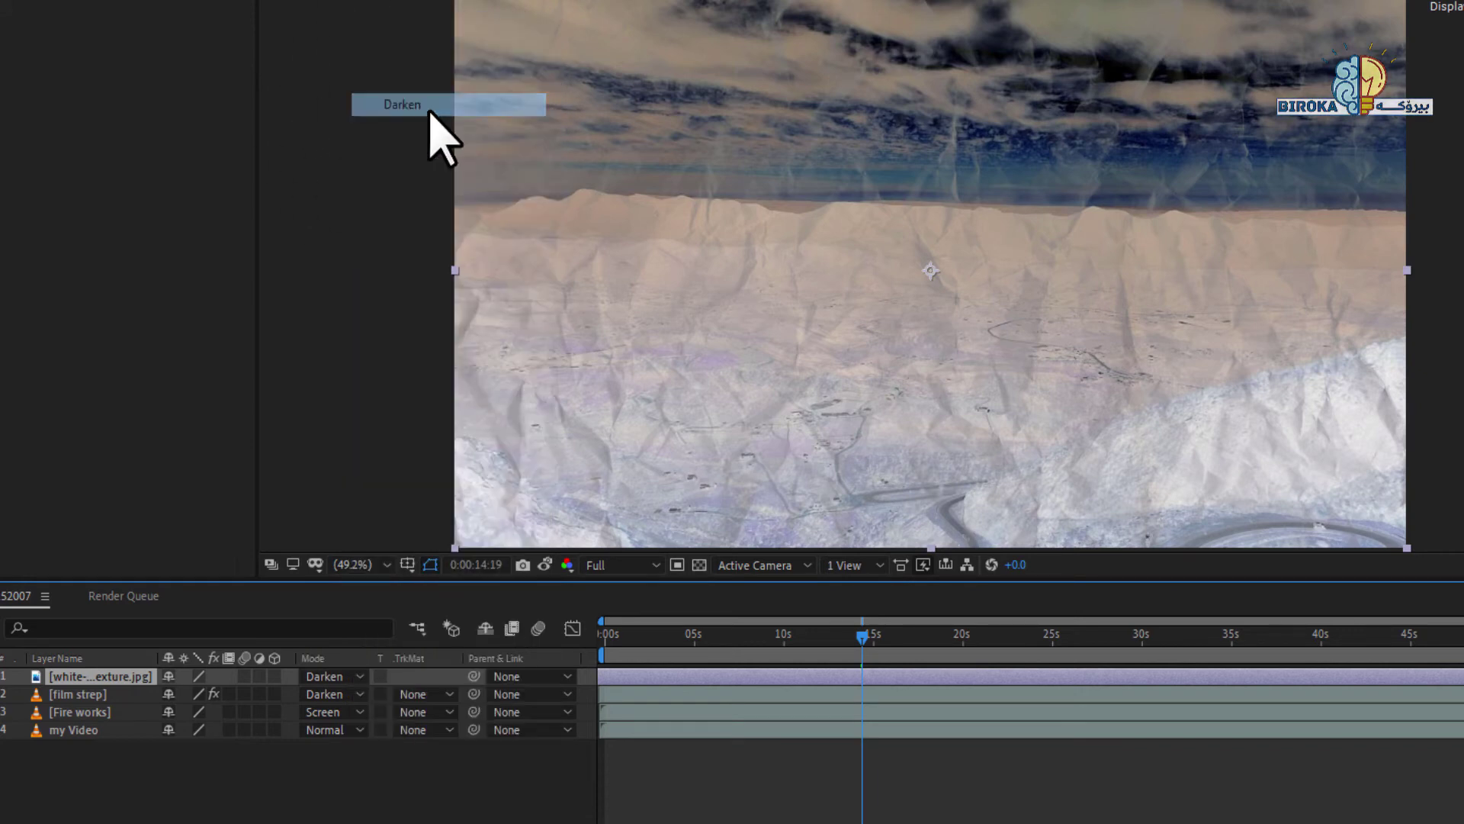
pyautogui.click(347, 683)
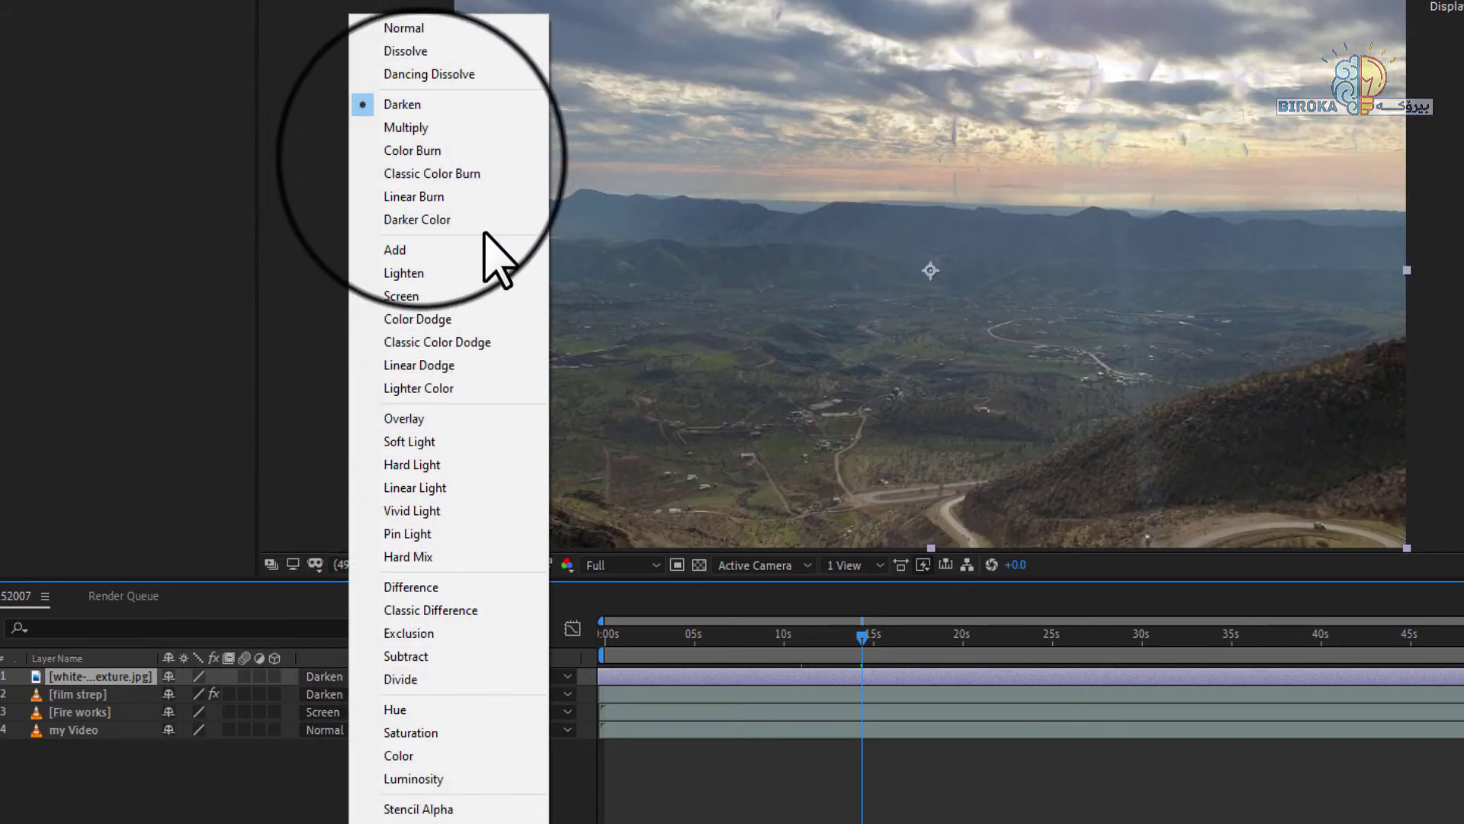
pyautogui.click(431, 149)
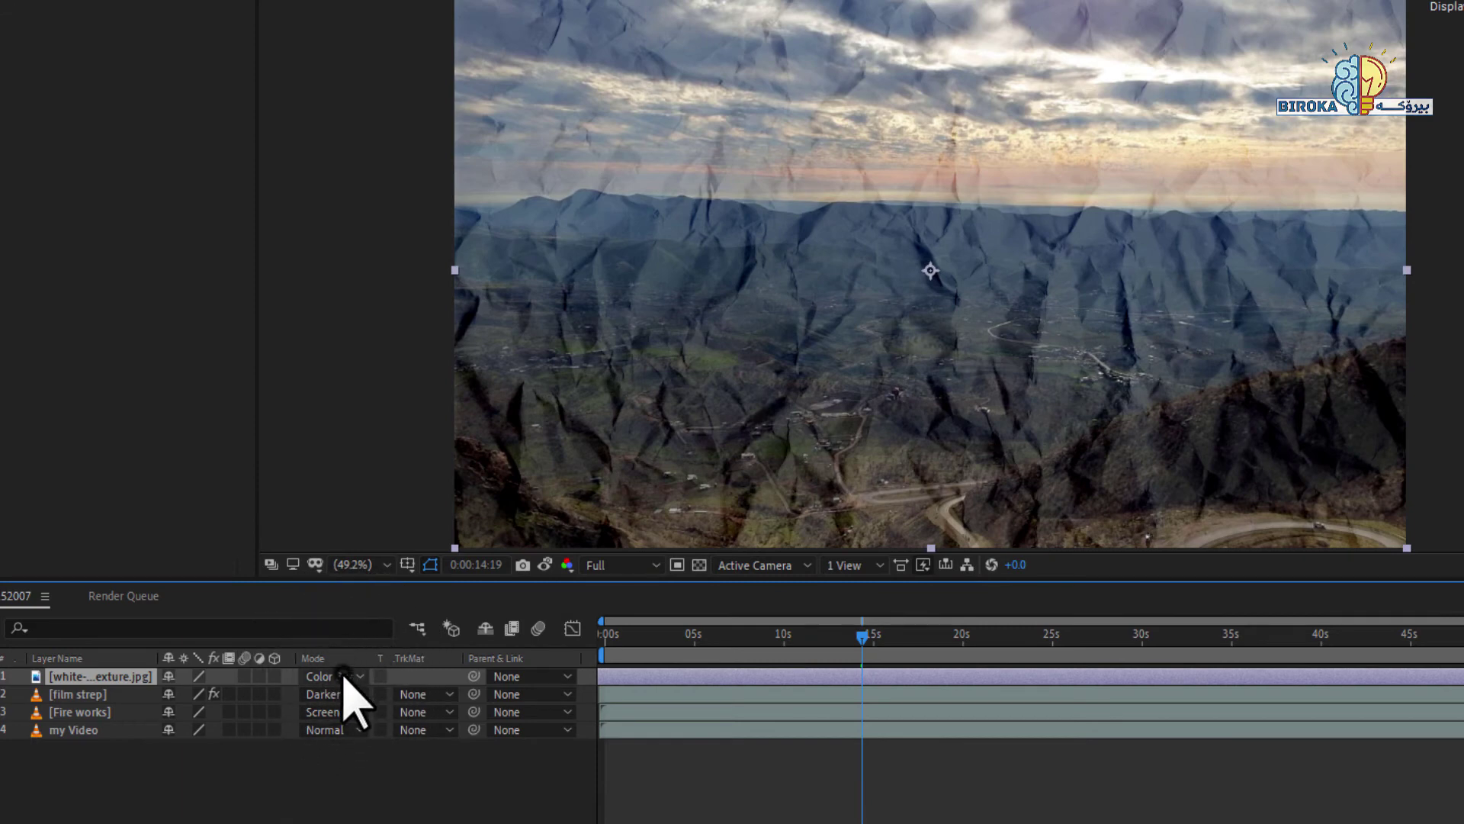
# Check the white paper texture layer with Linear Burn at 0:00:16:05 and return its blending mode to Normal
pyautogui.click(350, 679)
pyautogui.click(416, 197)
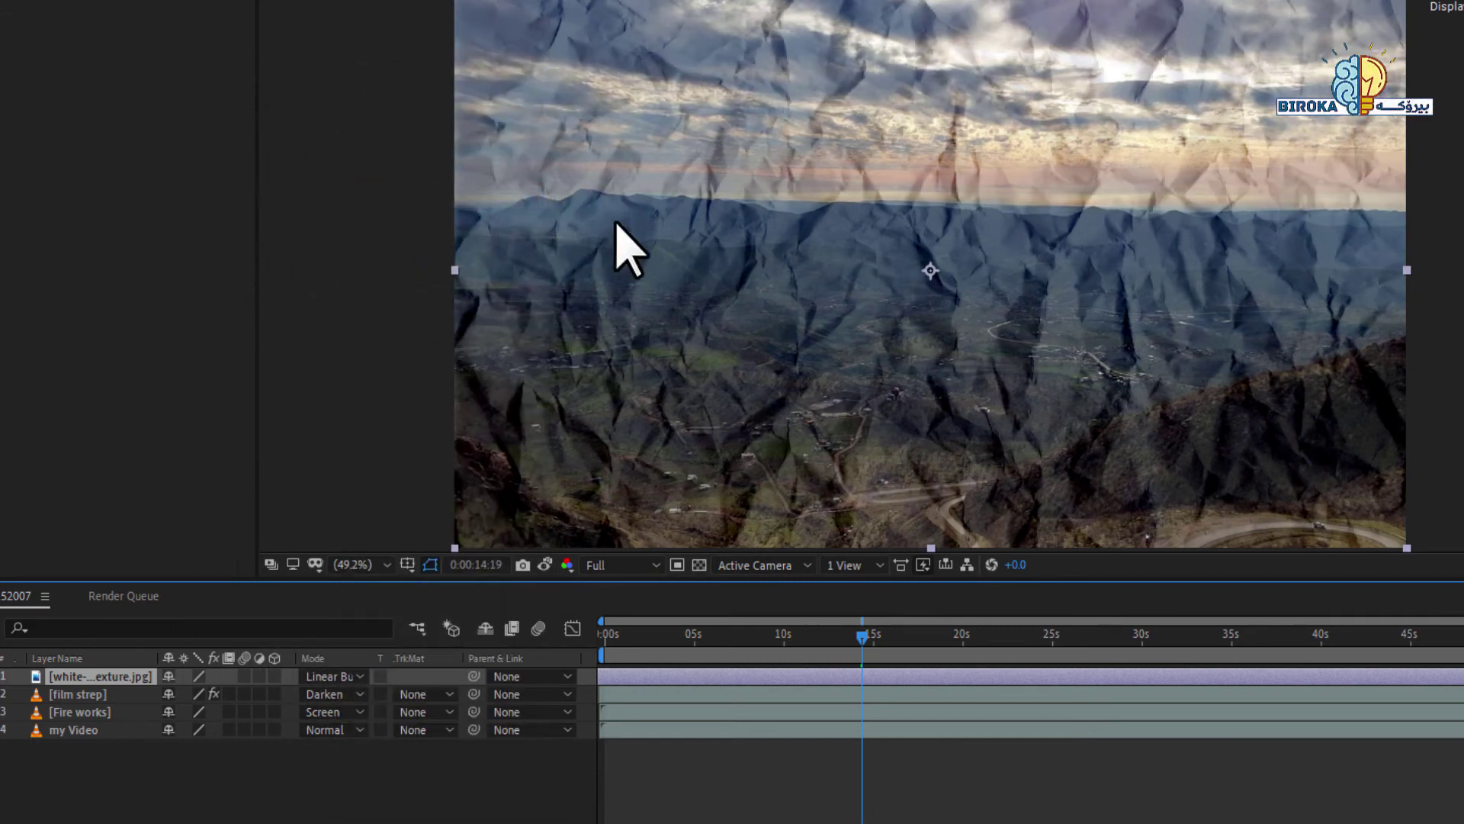
pyautogui.click(883, 639)
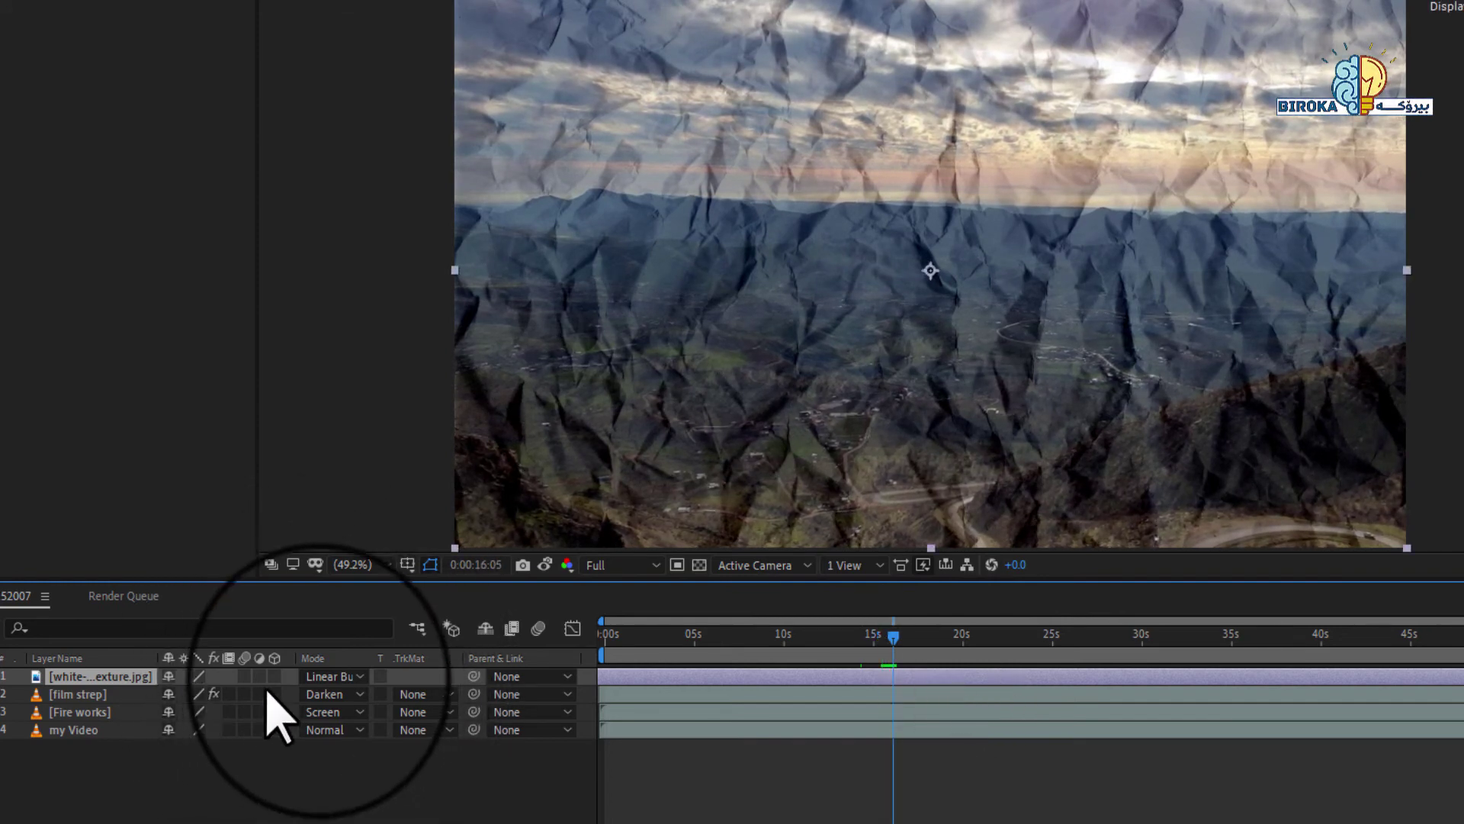
pyautogui.click(328, 676)
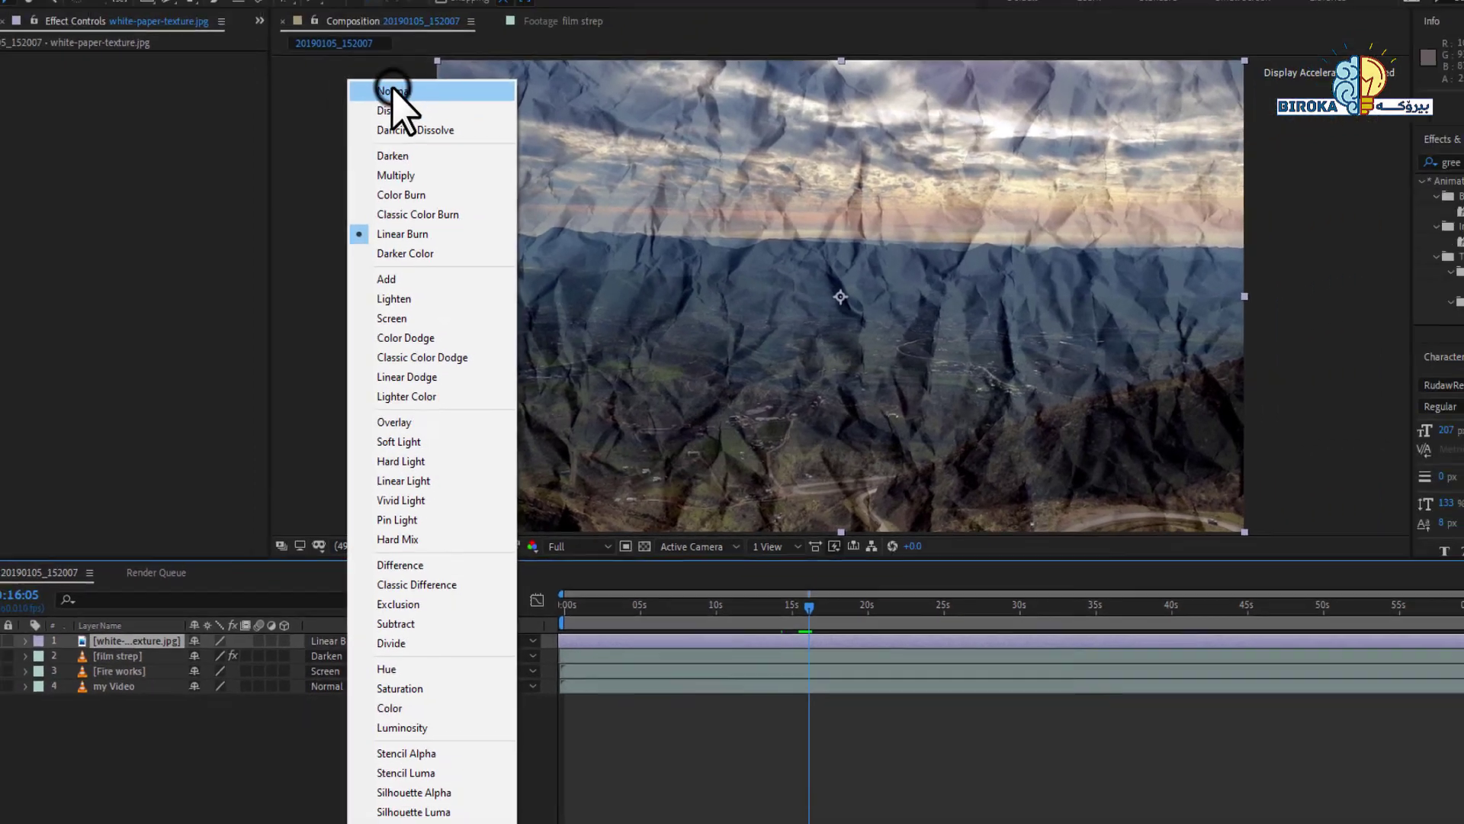
pyautogui.click(398, 28)
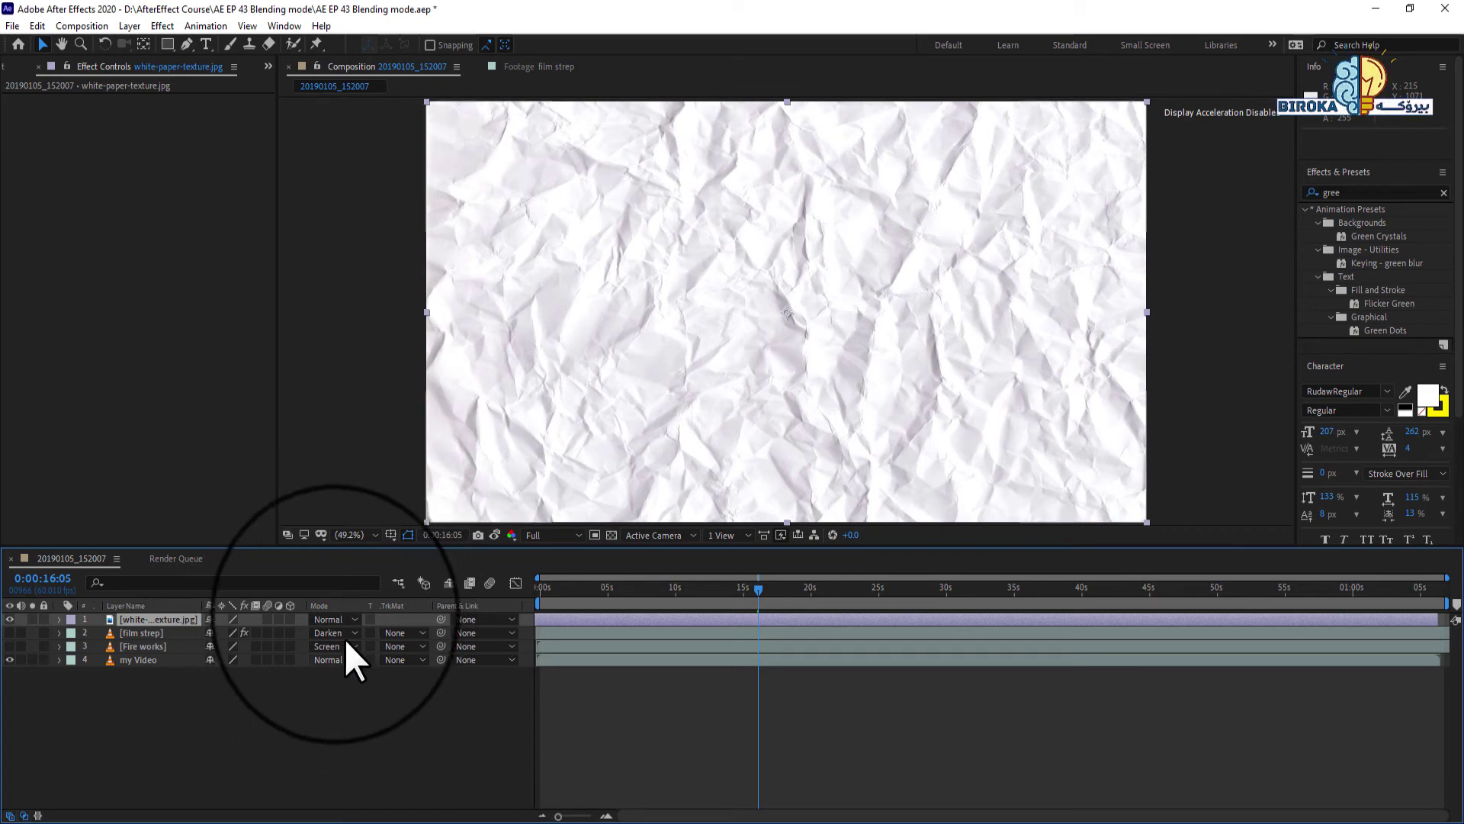
# Set the white paper texture layer's blending mode to Multiply and preview the composition from 0:00:16:05
pyautogui.click(332, 618)
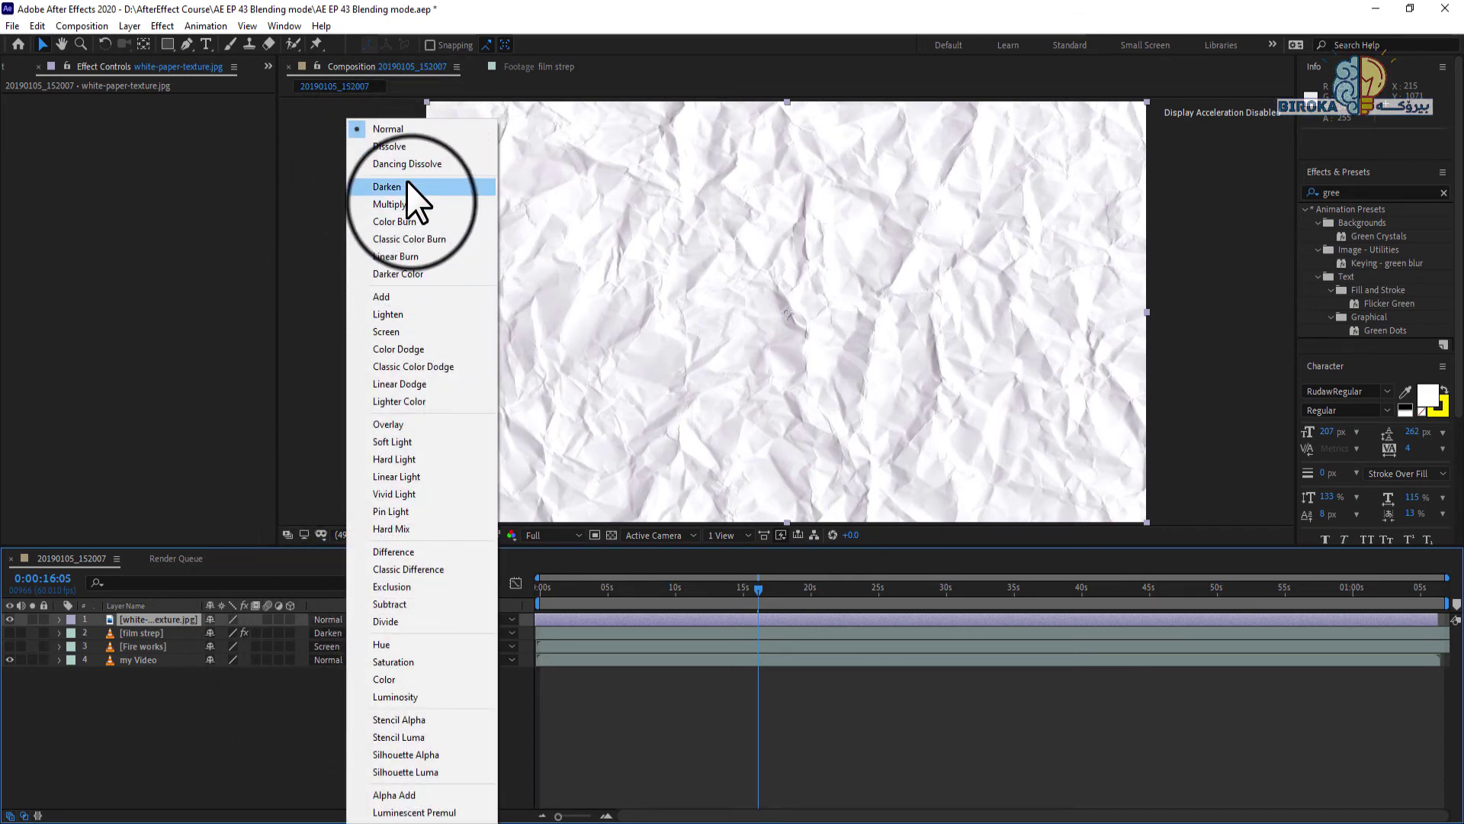
pyautogui.click(410, 203)
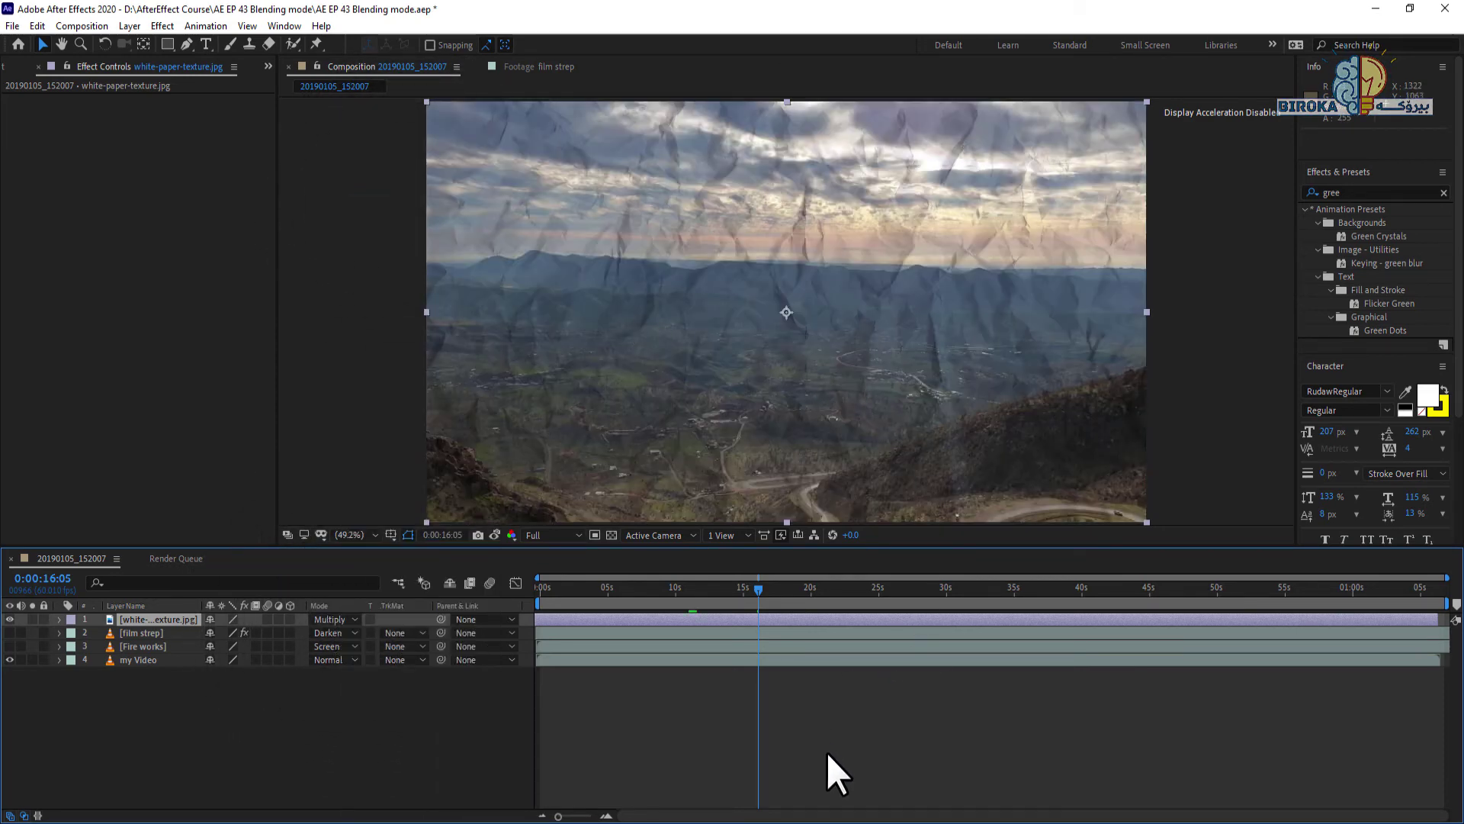
pyautogui.press('space')
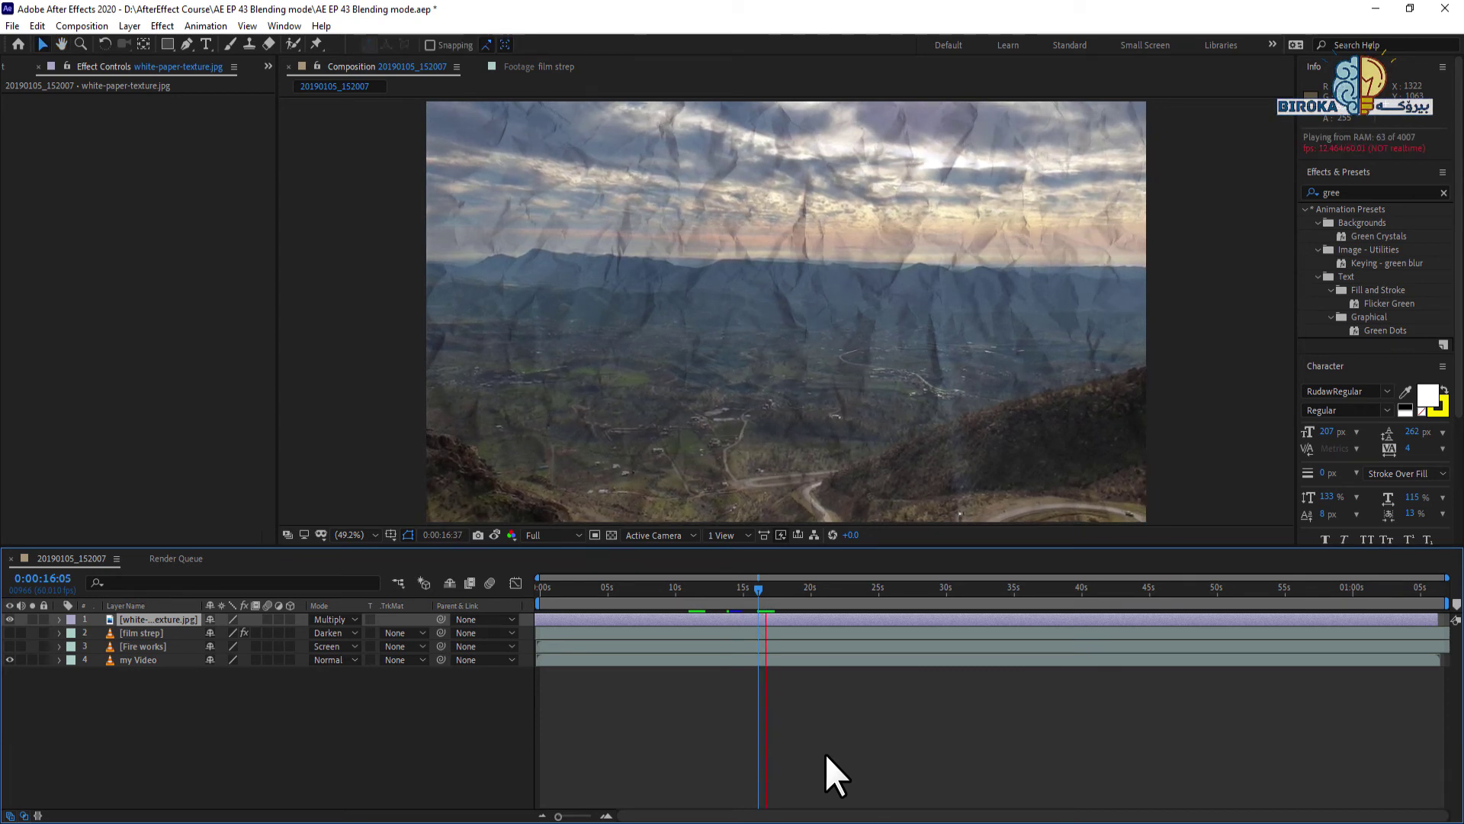
pyautogui.press('space')
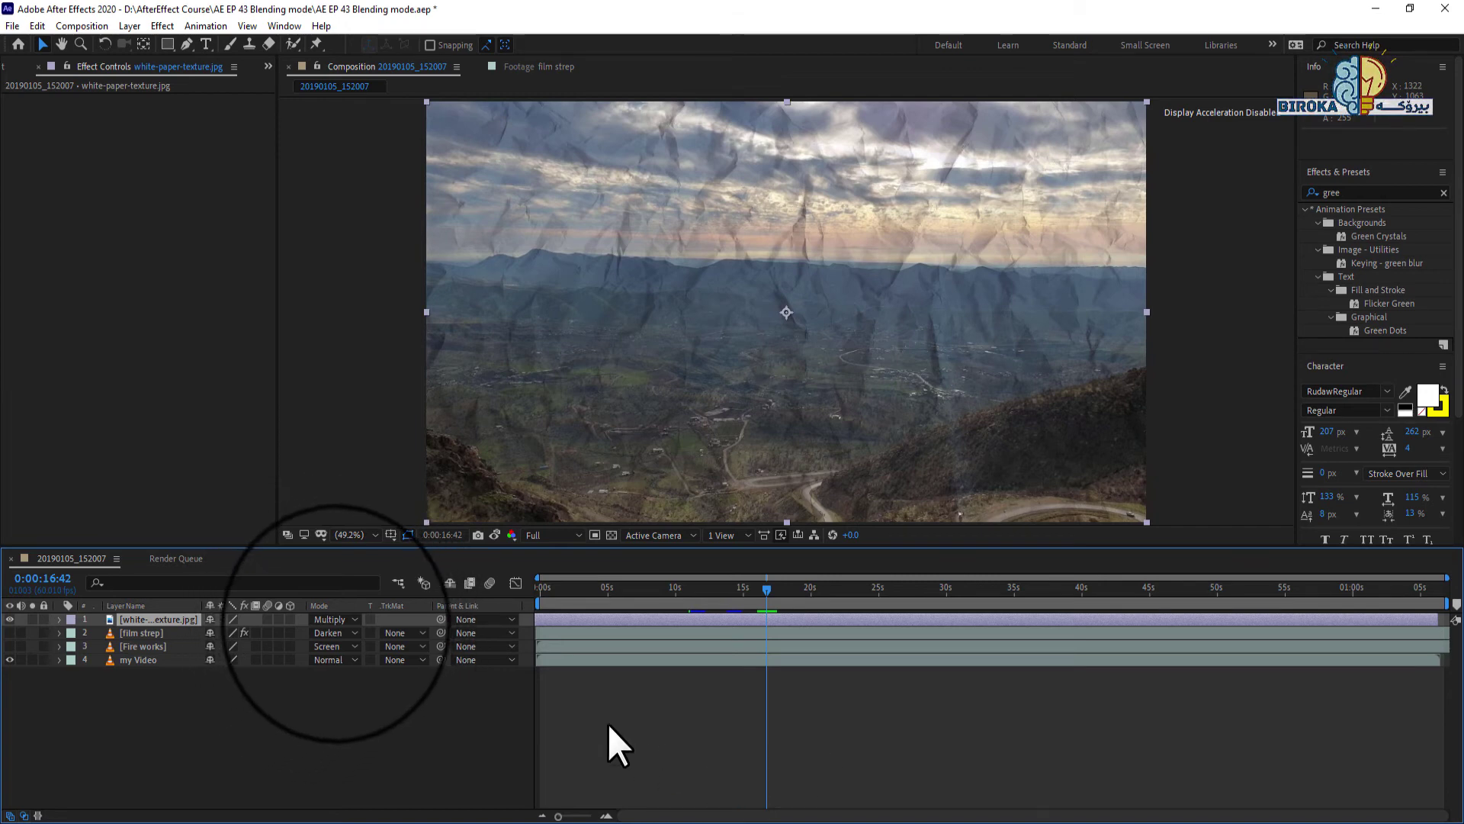
pyautogui.click(334, 620)
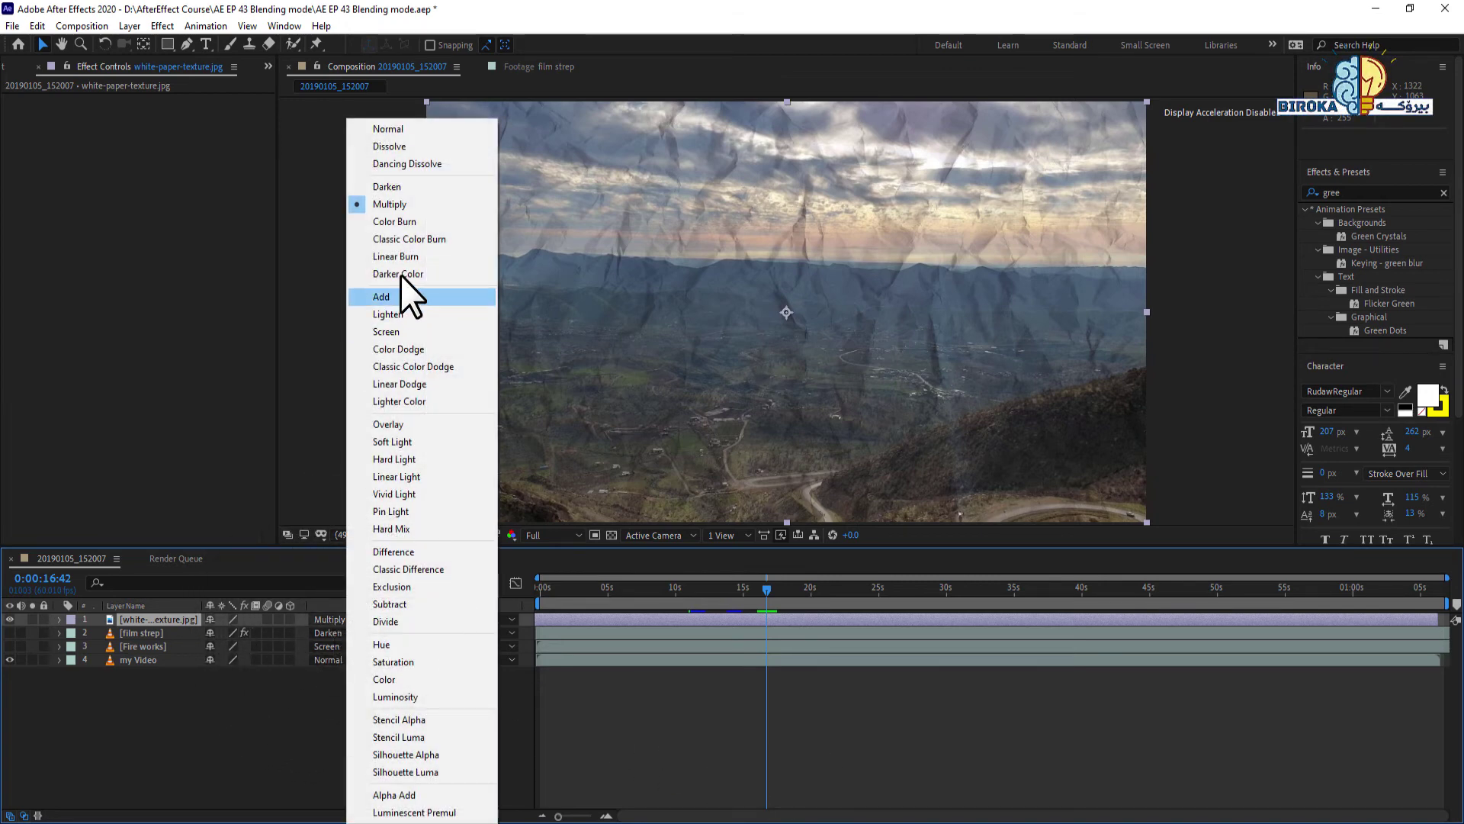
pyautogui.click(698, 713)
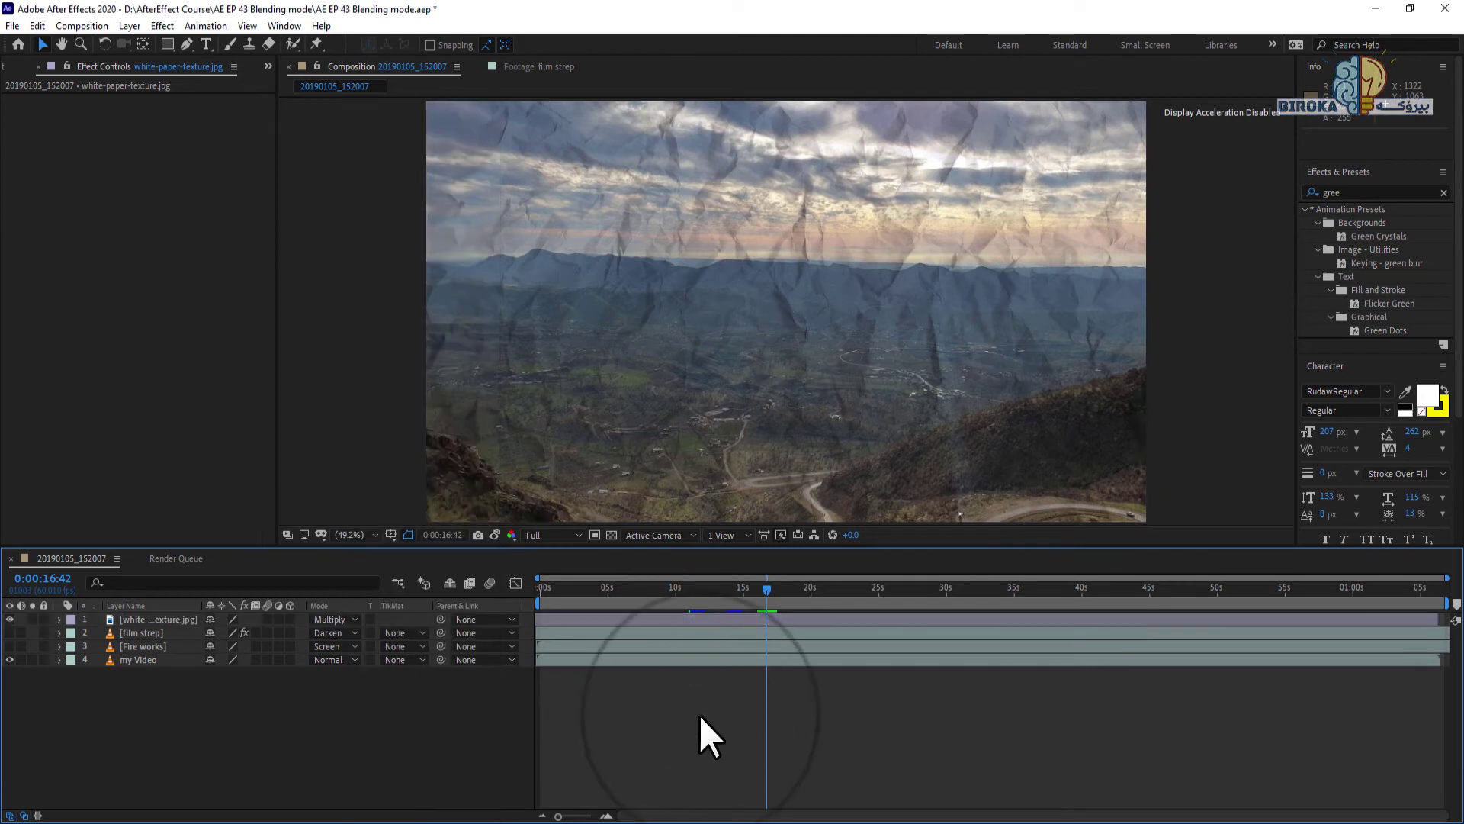